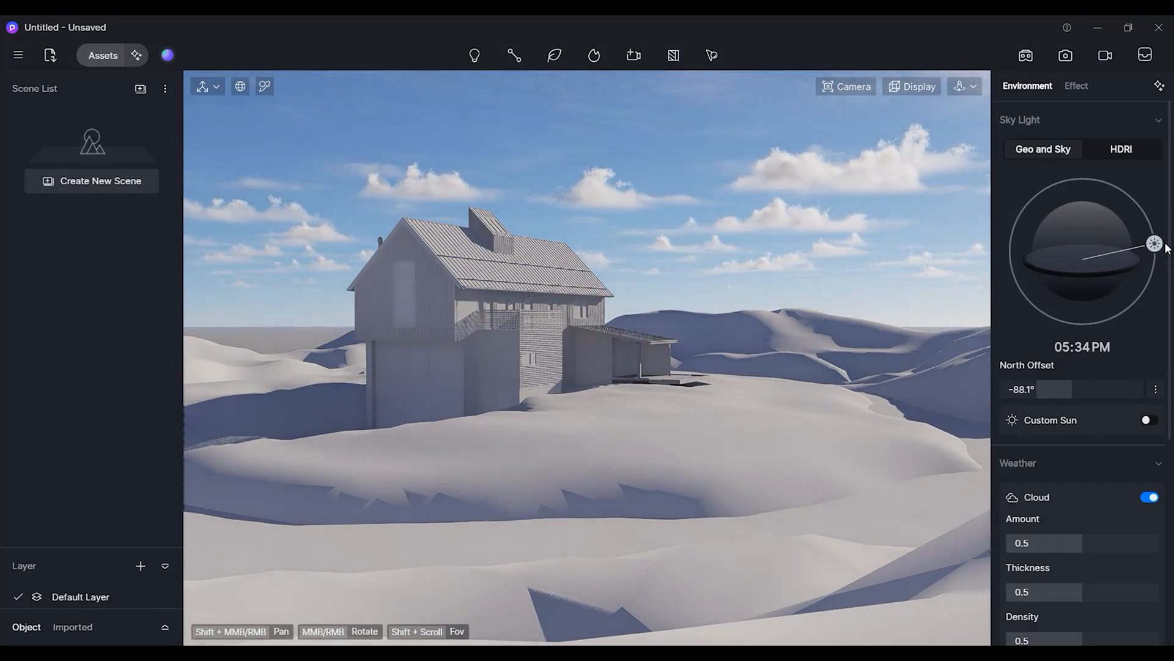
Create a scatter area on the terrain by selecting its ground material with the scatter tool.
left_click(707, 327)
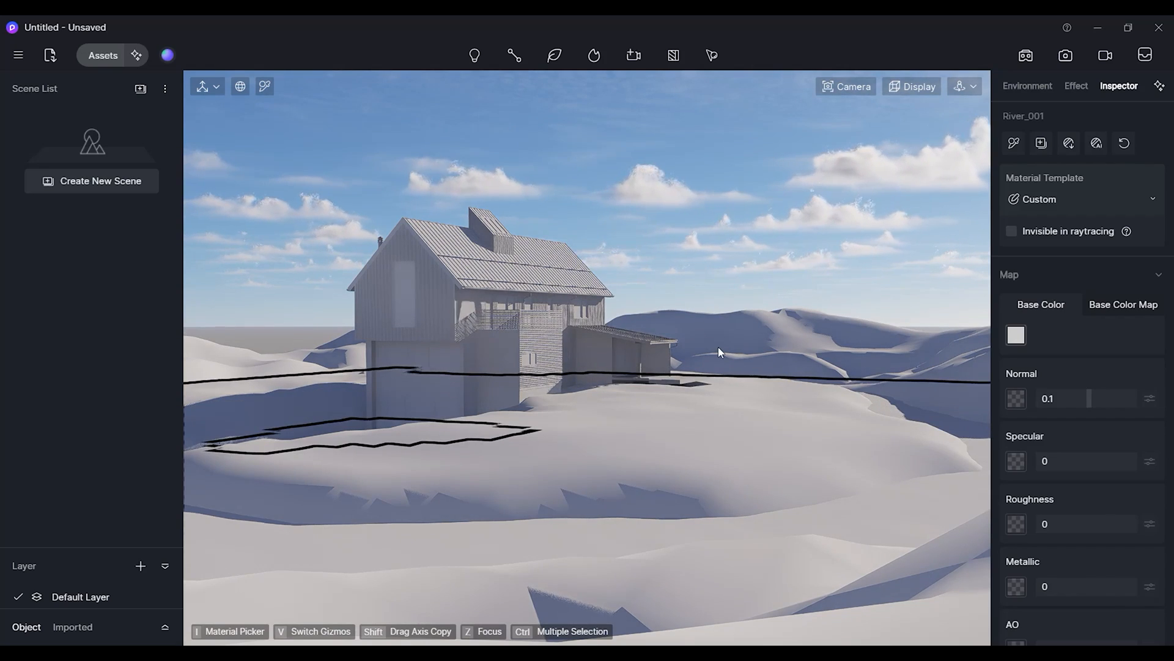
left_click(712, 55)
left_click(751, 92)
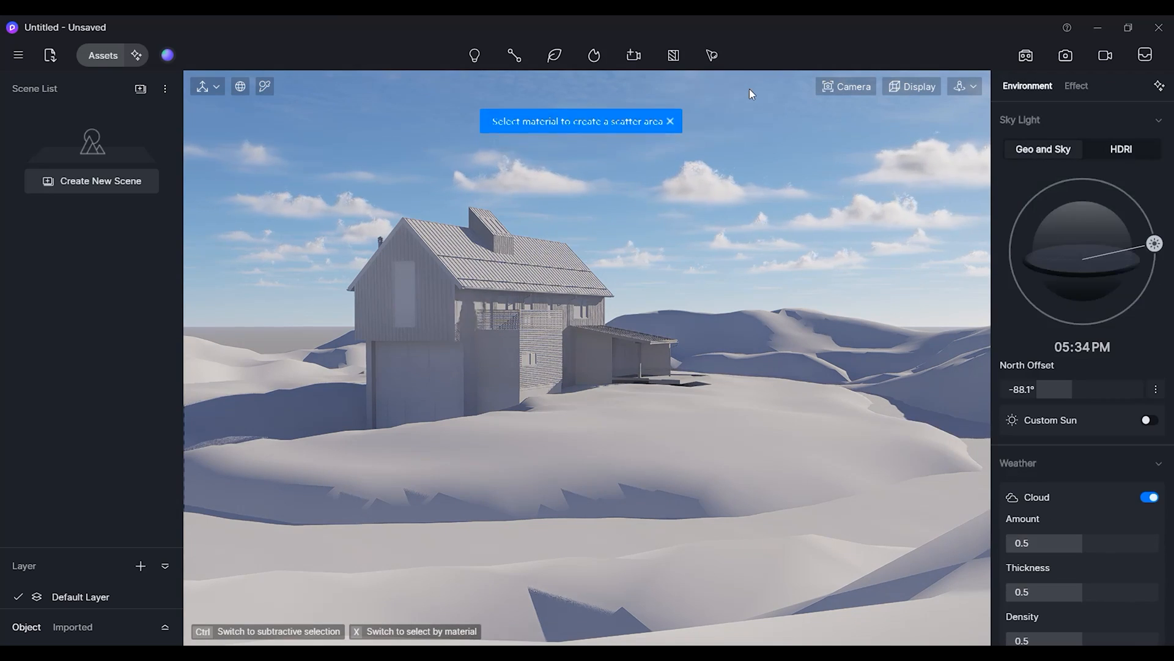
left_click(735, 431)
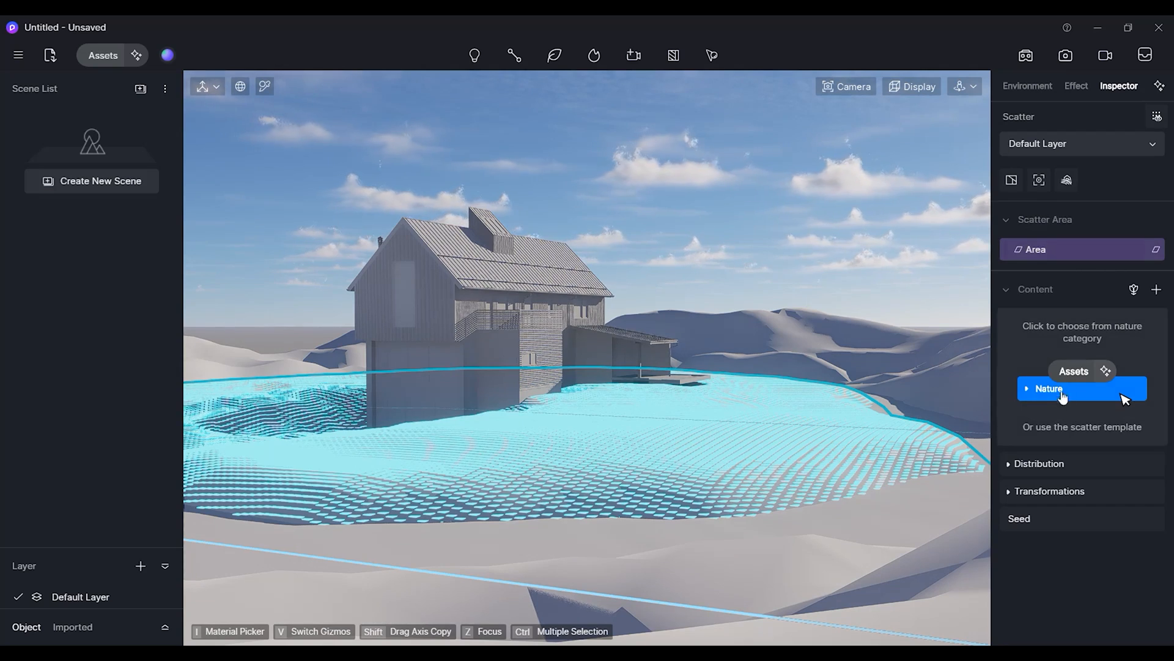
Search the nature assets for grass, add GrassMaterial 02 as the scatter content, and close the asset library.
left_click(1083, 390)
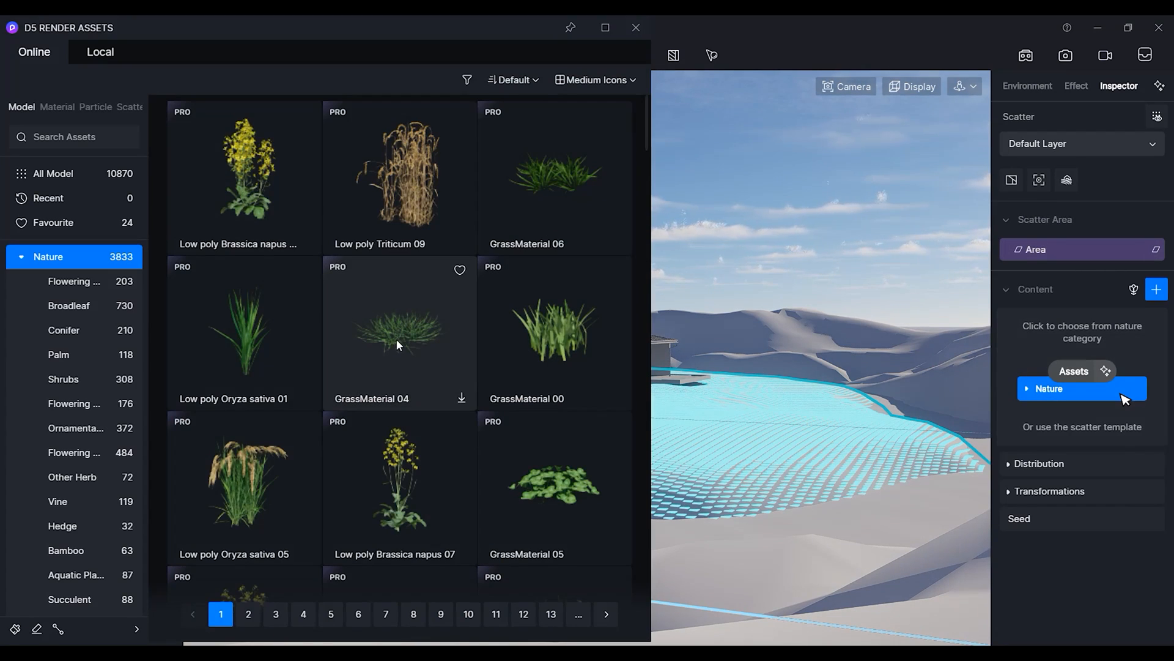
scroll(396, 358, "down", 1)
scroll(397, 357, "down", 1)
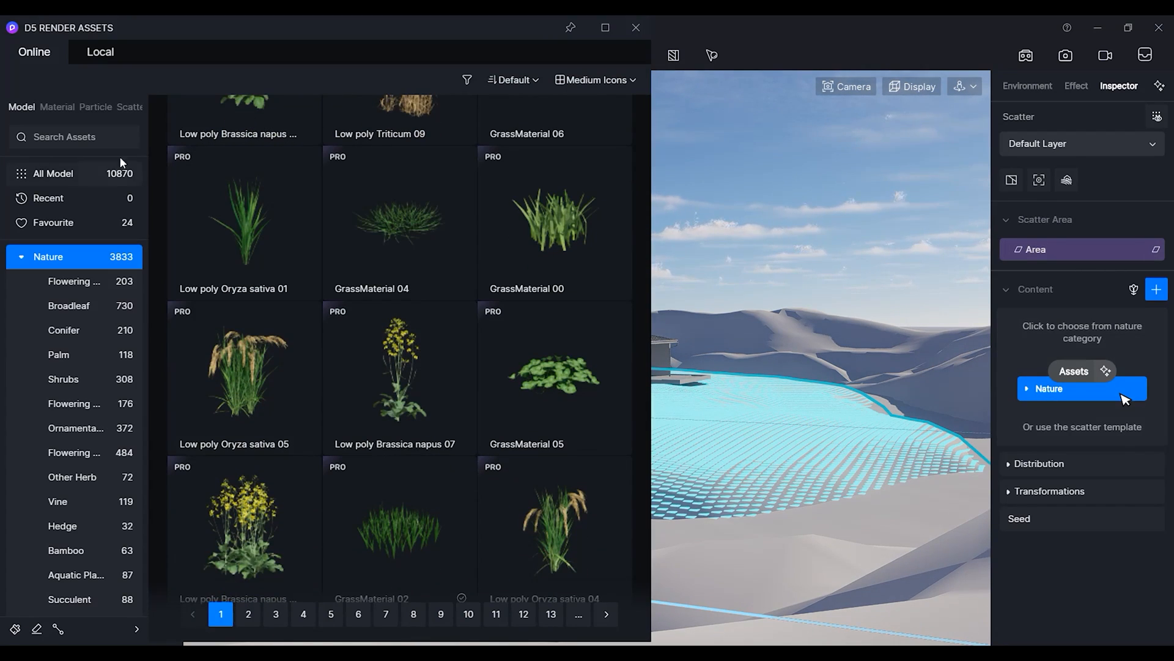
left_click(90, 141)
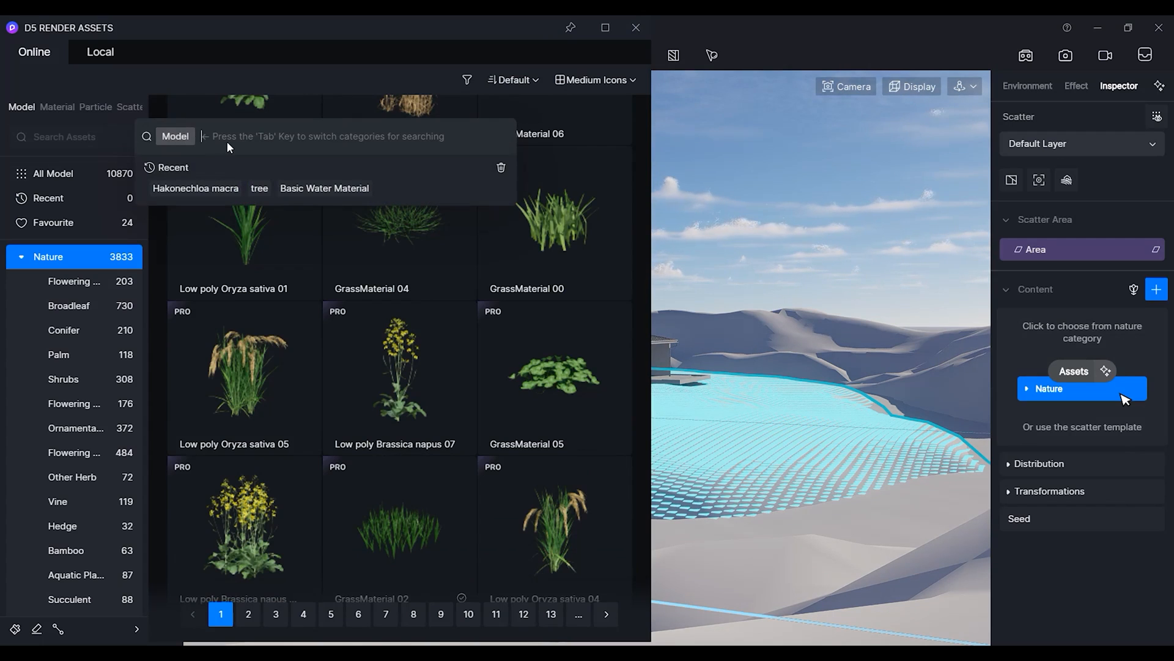
type("grass")
key("Return")
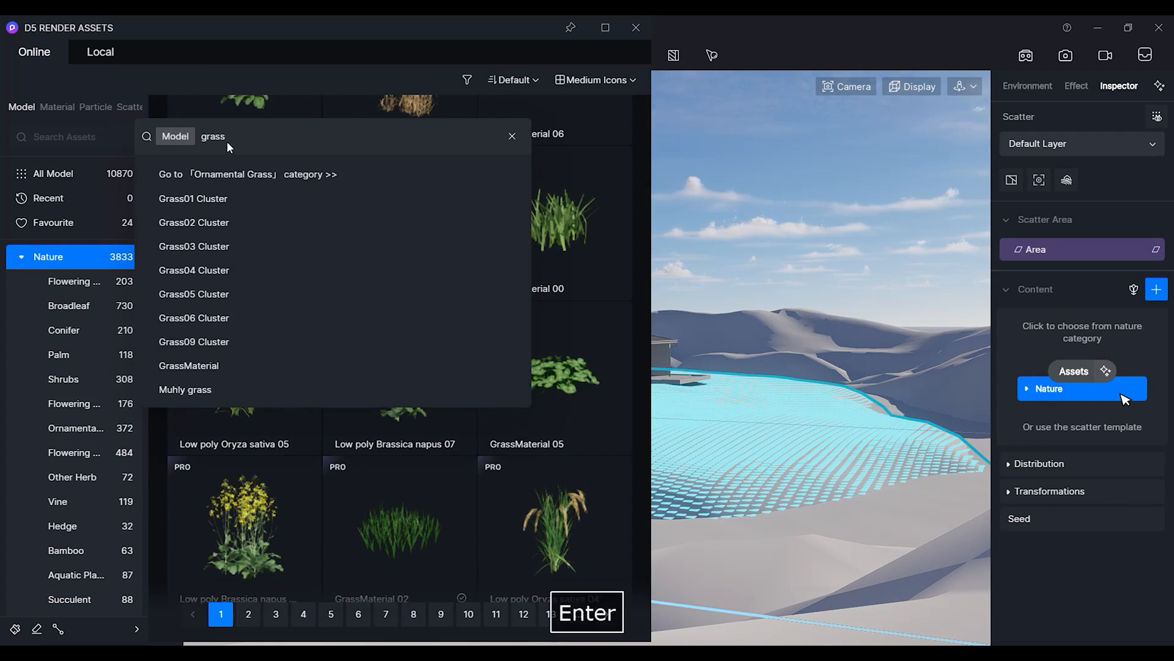
left_click(408, 372)
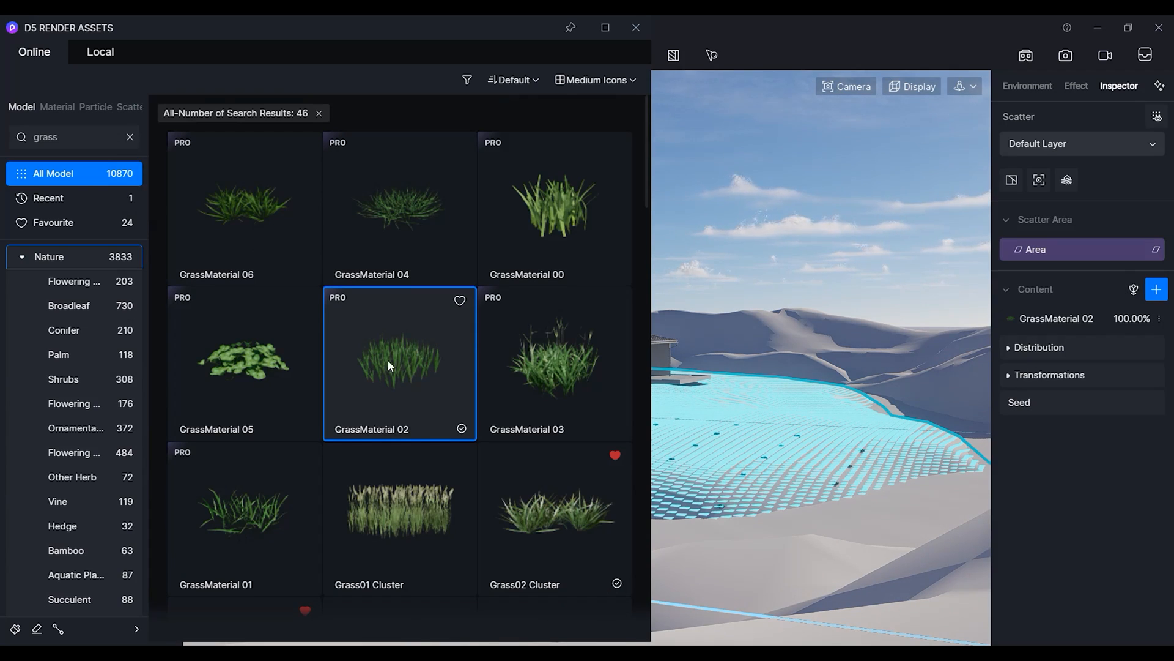
left_click(636, 29)
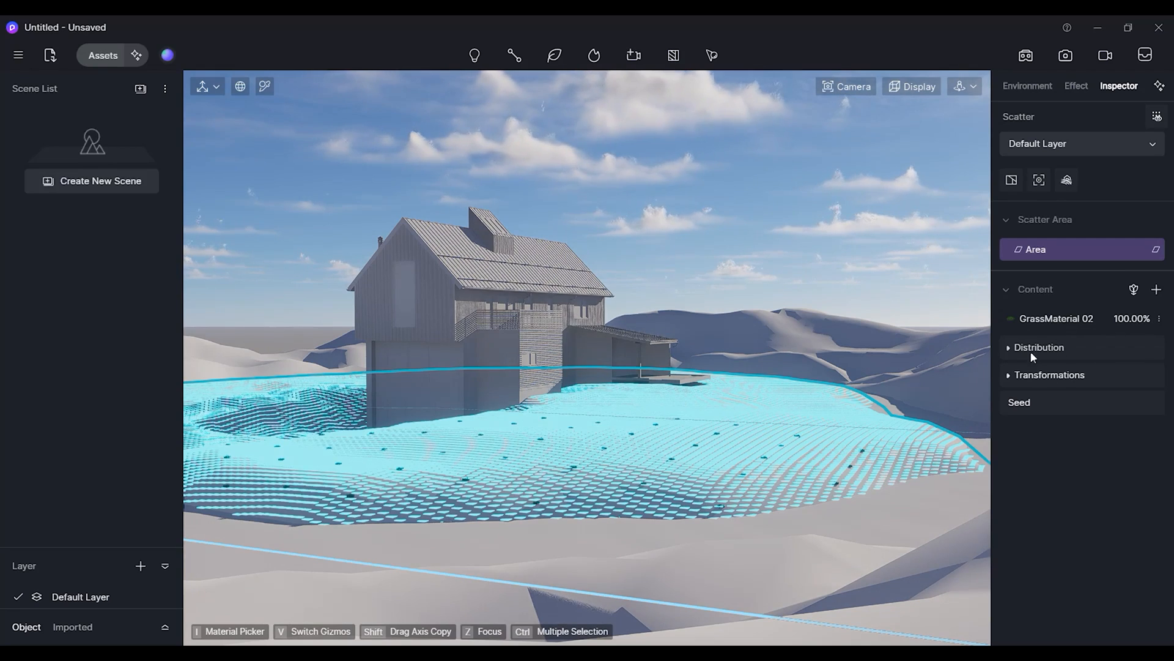
Open the scatter distribution, apply the plain white preset, and set the density to 5000pt/100m².
left_click(1009, 347)
scroll(1015, 404, "down", 2)
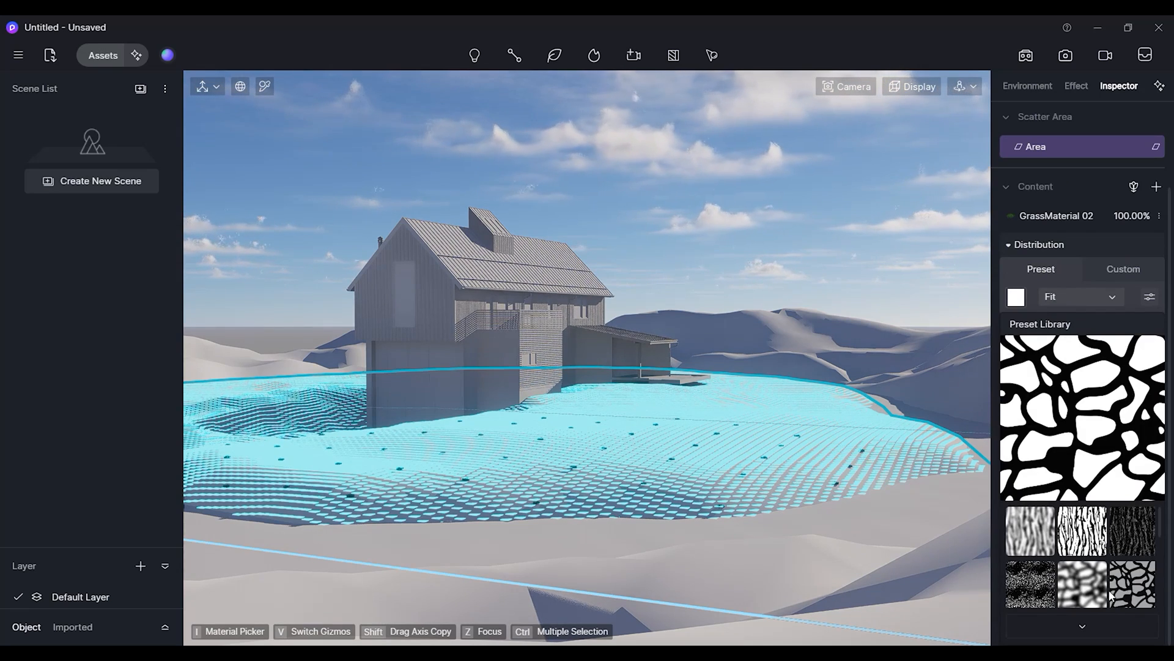
left_click(1016, 298)
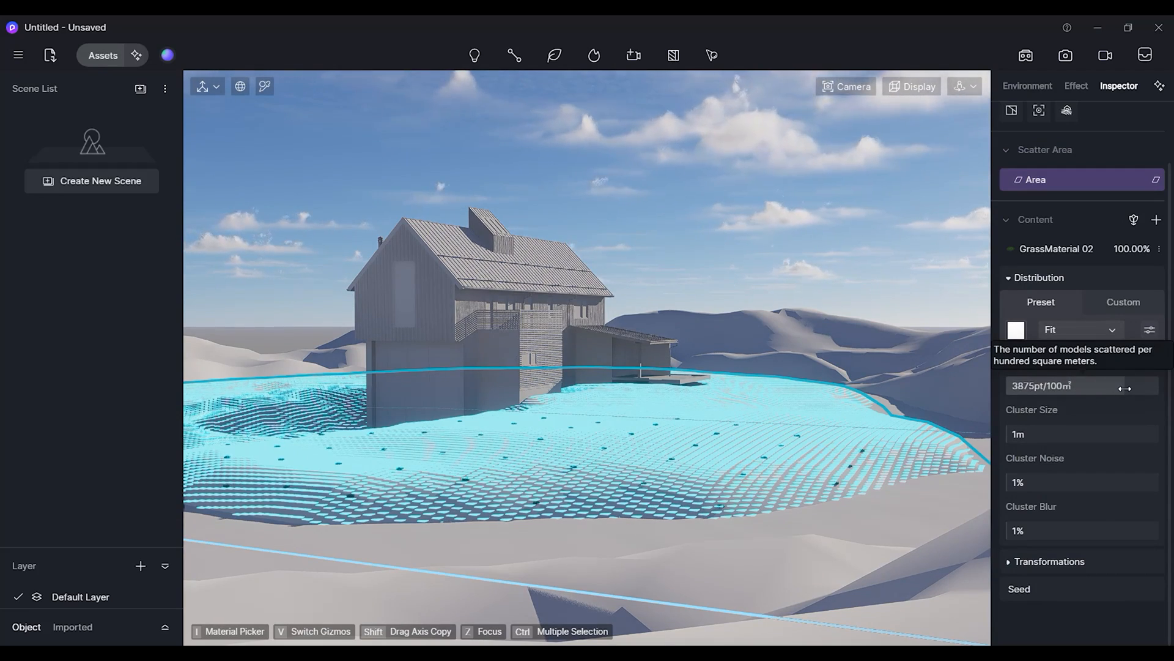
left_click_drag(1145, 392, 1070, 418)
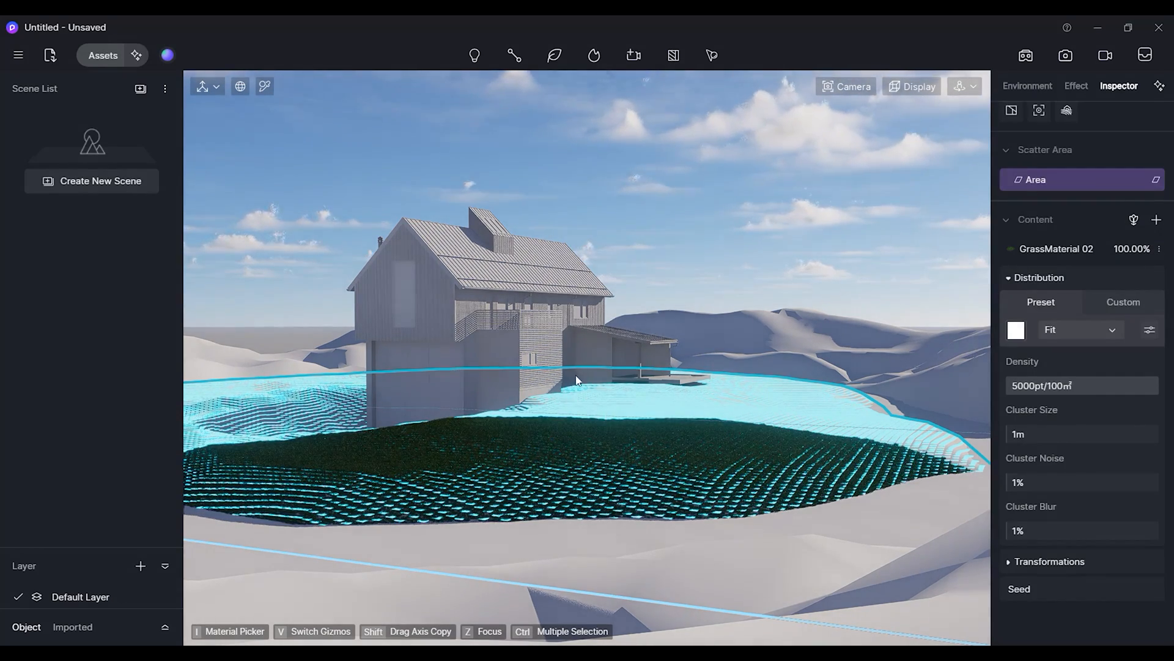
Save the current camera view as a new scene and inspect the scattered grass up close, returning to that scene.
left_click(125, 181)
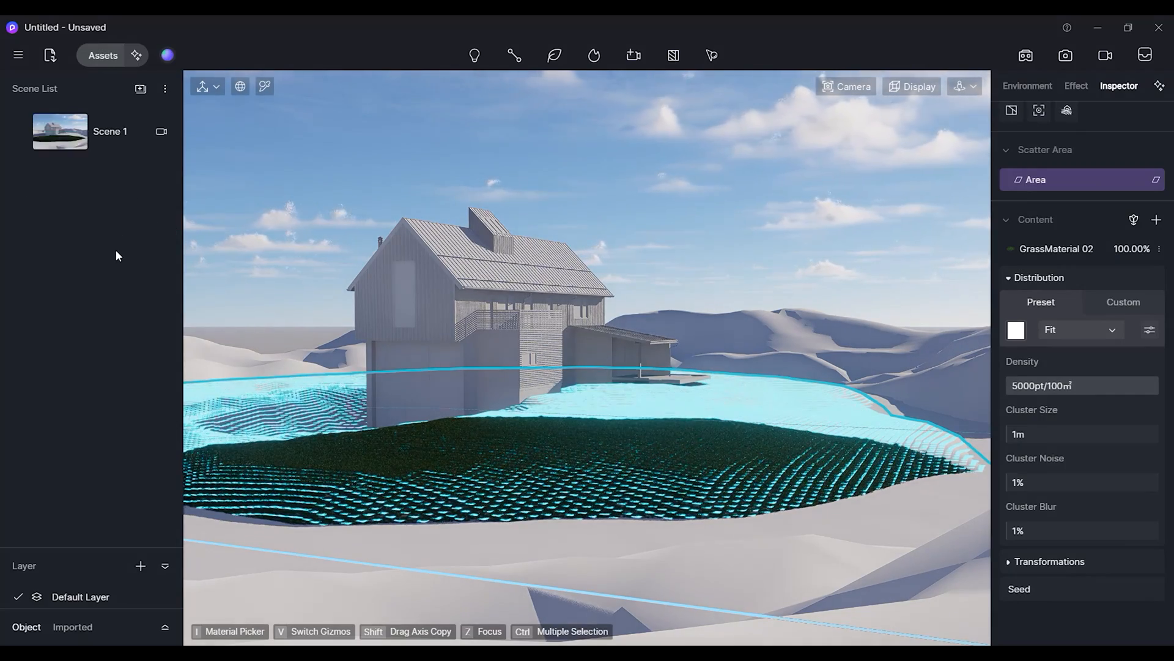
scroll(622, 398, "up", 8)
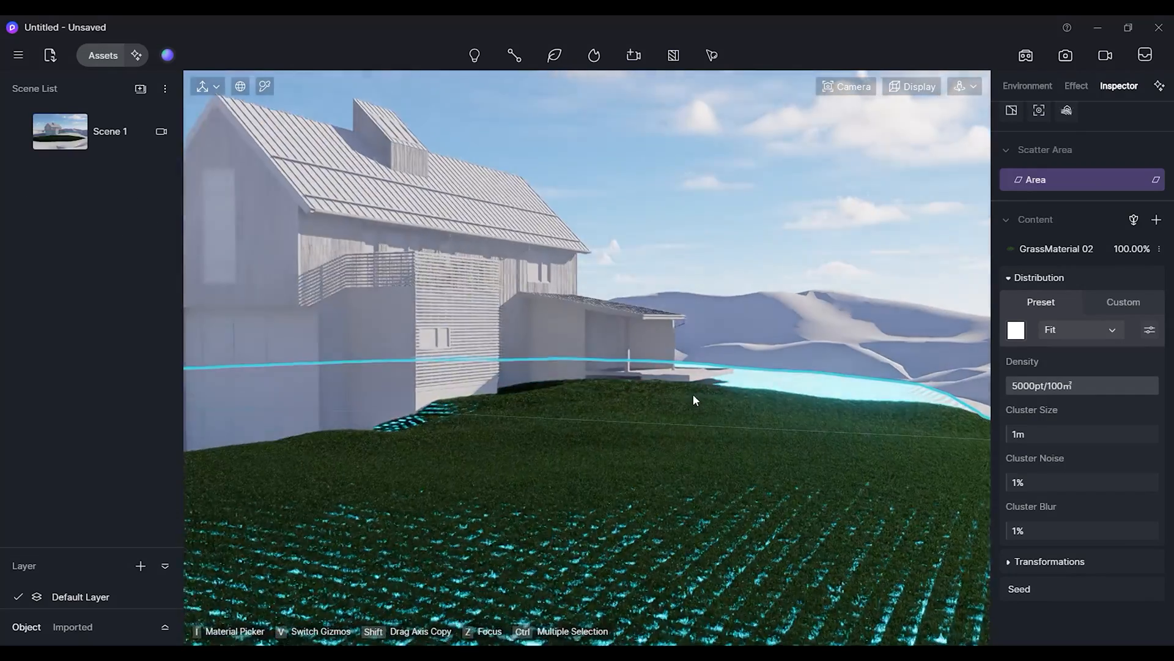
scroll(690, 424, "up", 2)
scroll(687, 433, "down", 3)
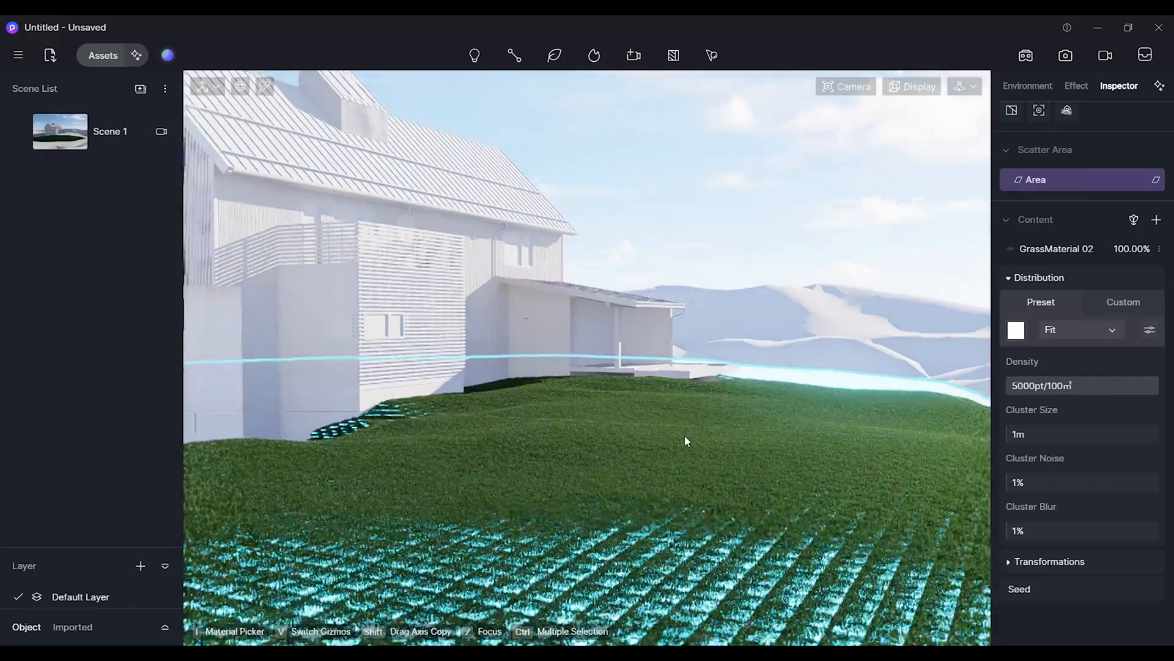
scroll(655, 446, "down", 4)
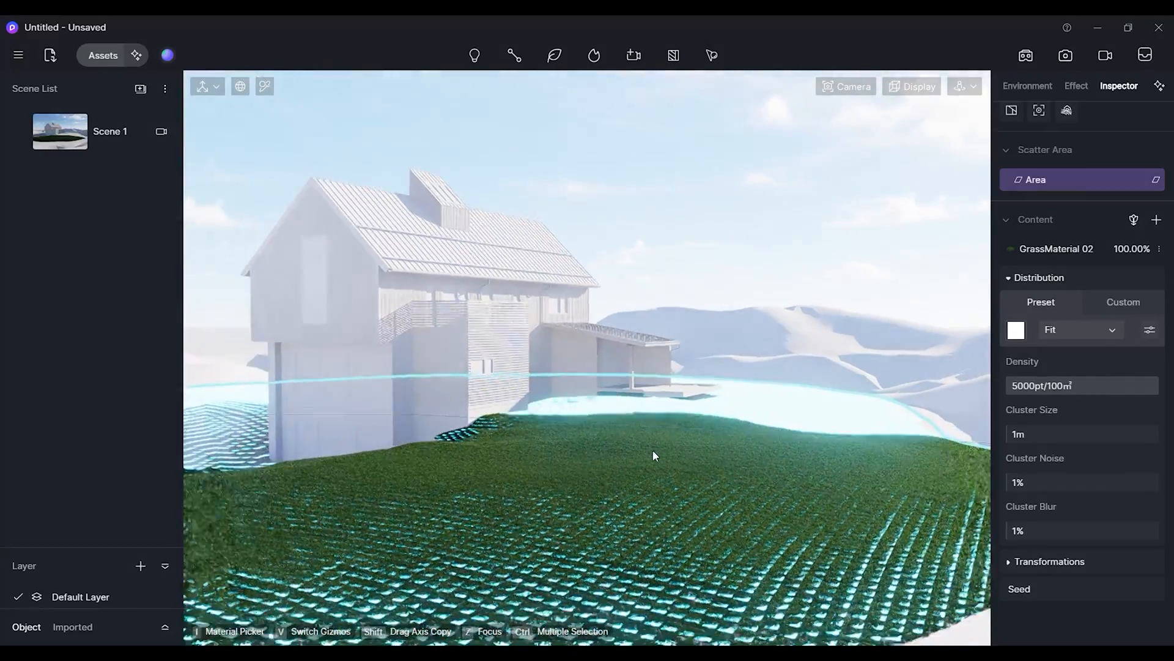
scroll(649, 456, "up", 3)
left_click(95, 132)
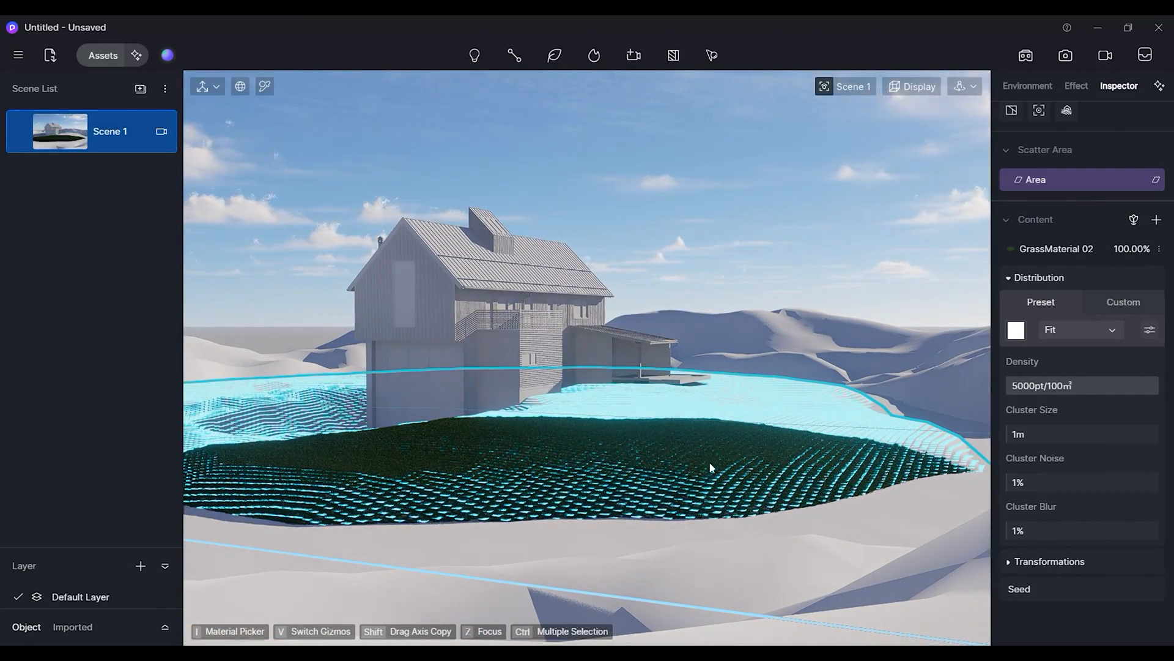
Create a second scatter area by selecting the same terrain material.
left_click(713, 57)
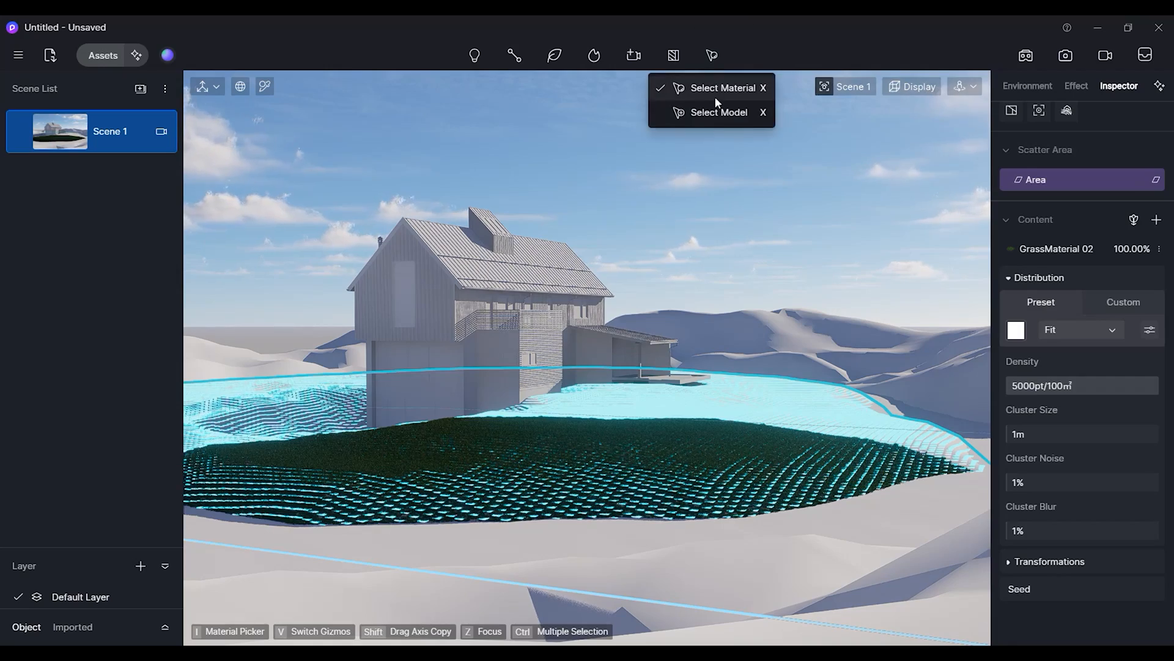
left_click(714, 90)
left_click(730, 409)
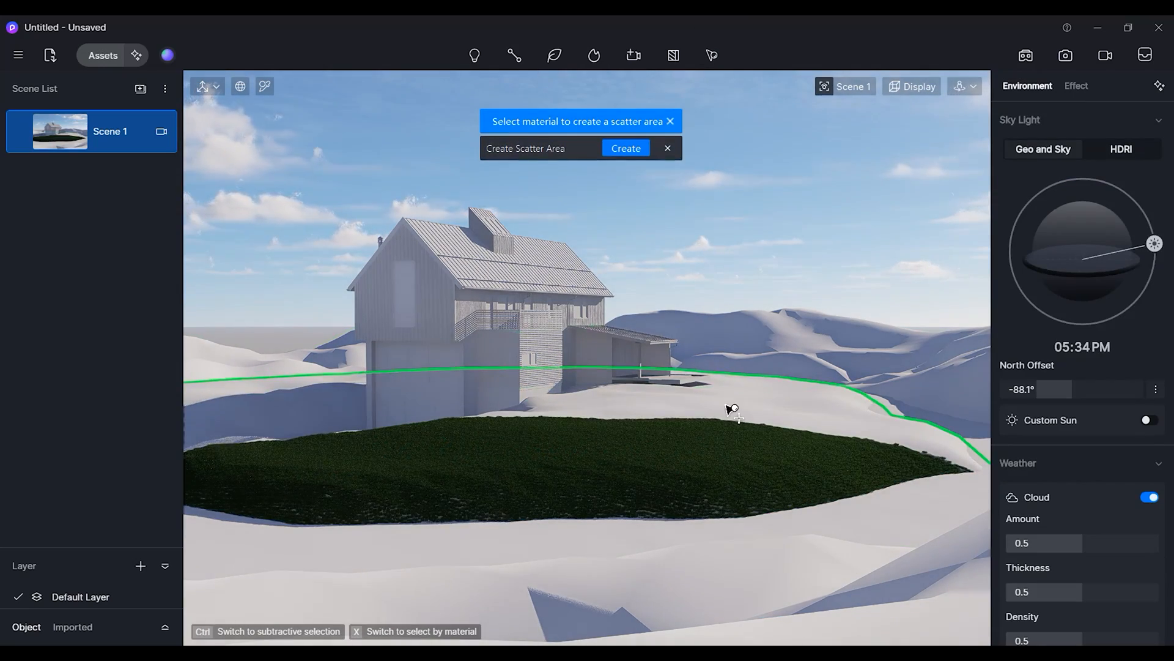
left_click(625, 150)
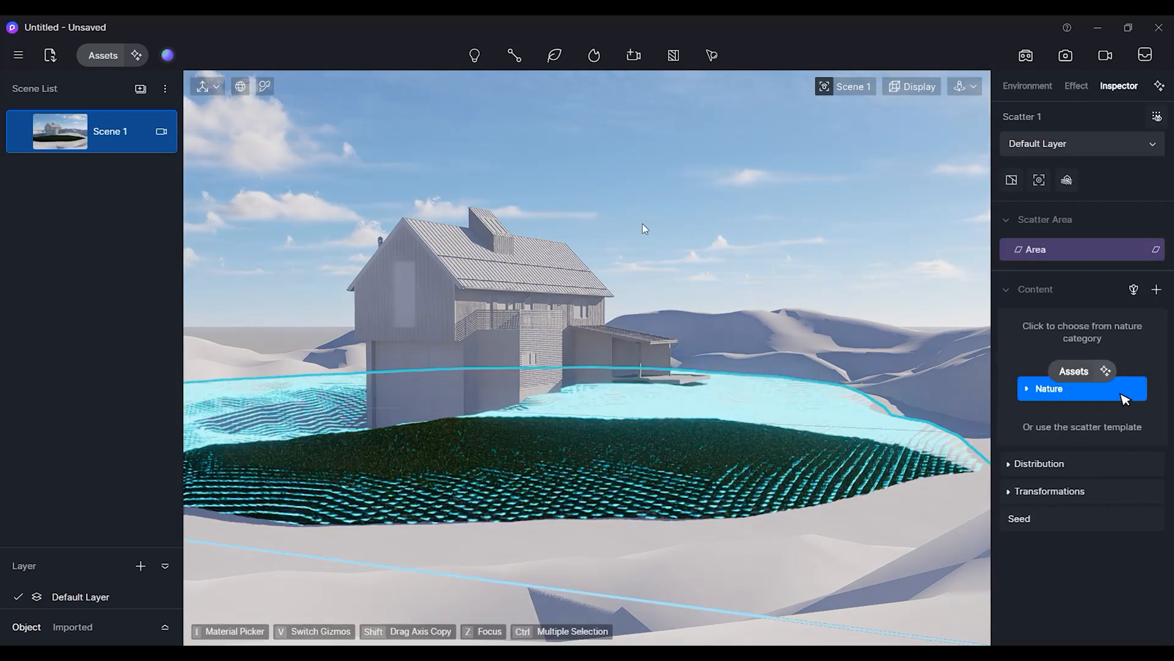
Browse the nature assets, search for Hakonechloa macra, and add Hakonechloa macra 03 to the new scatter.
left_click(1122, 394)
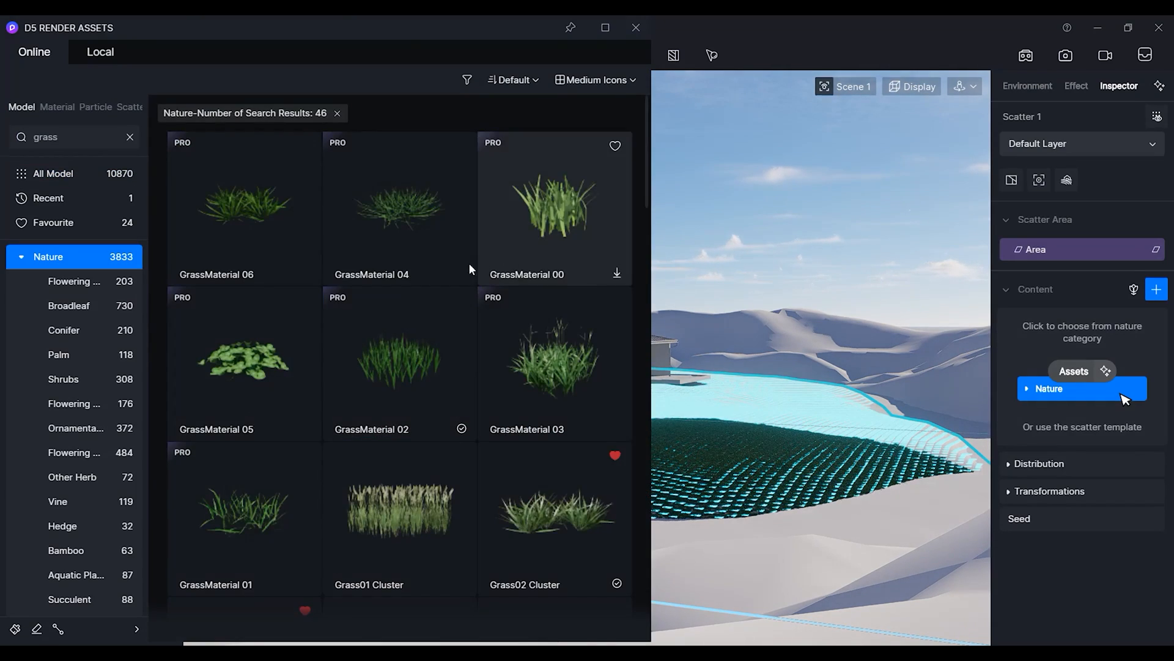
scroll(379, 343, "down", 5)
scroll(385, 378, "down", 15)
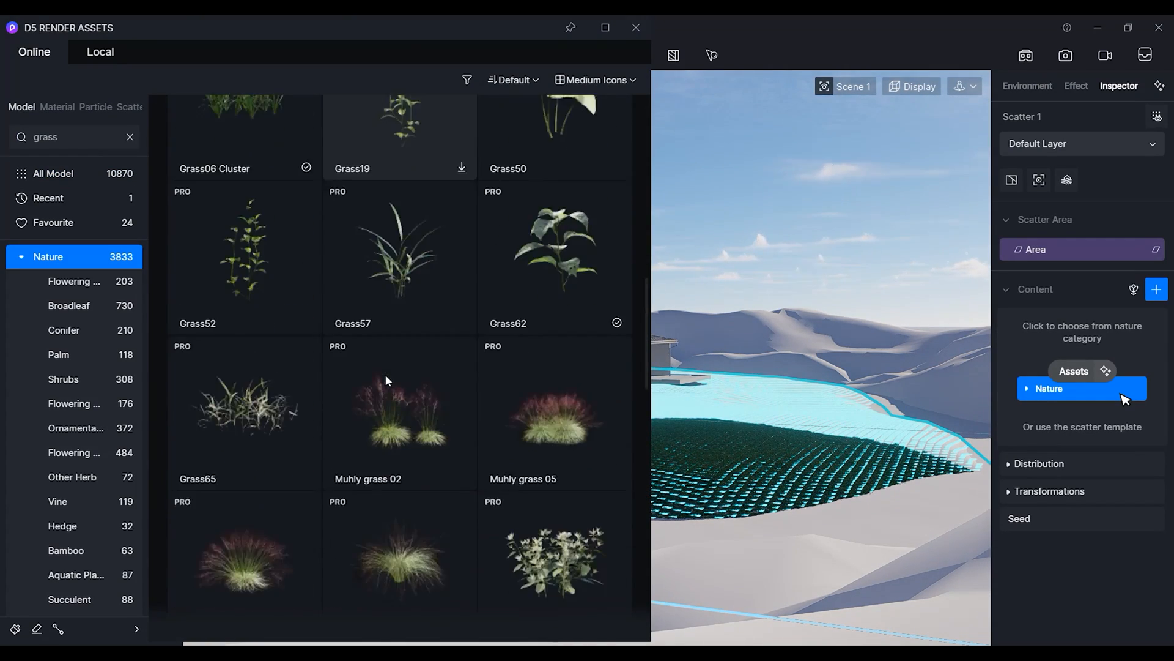
scroll(386, 394, "down", 2)
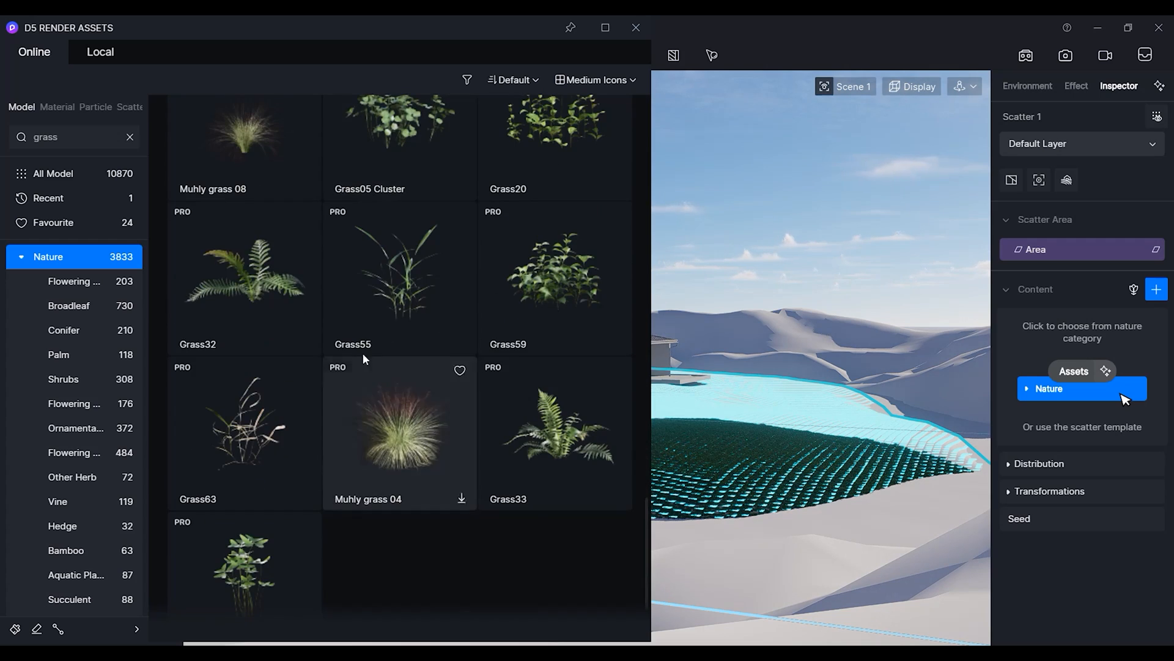
scroll(453, 342, "up", 3)
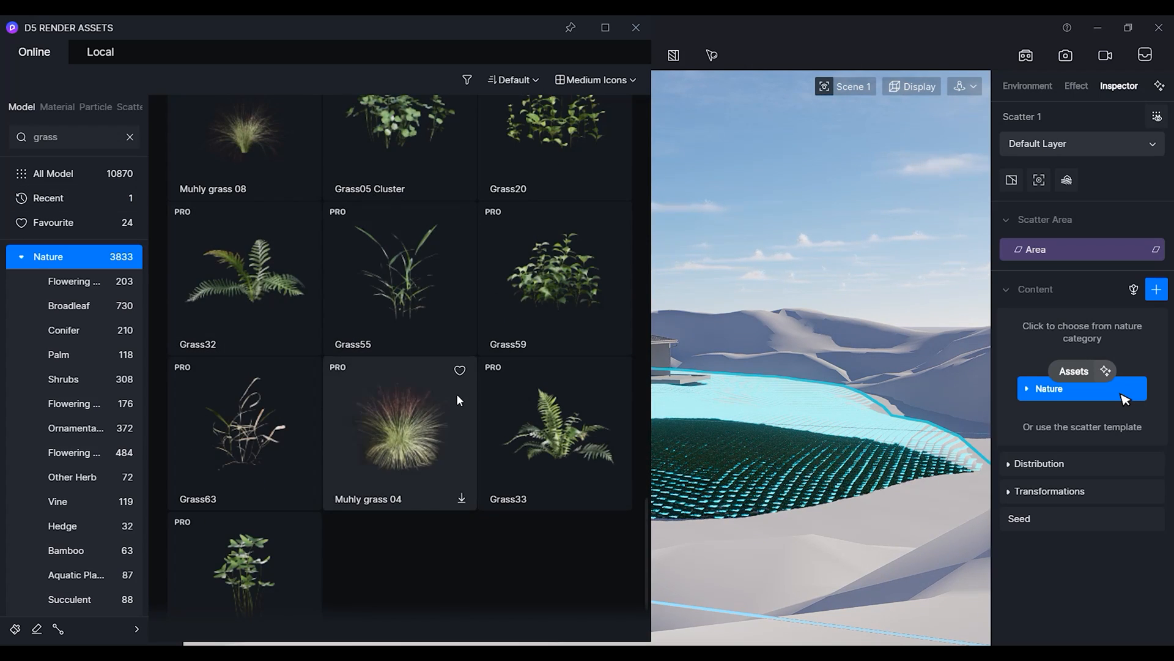
left_click(130, 137)
left_click(98, 140)
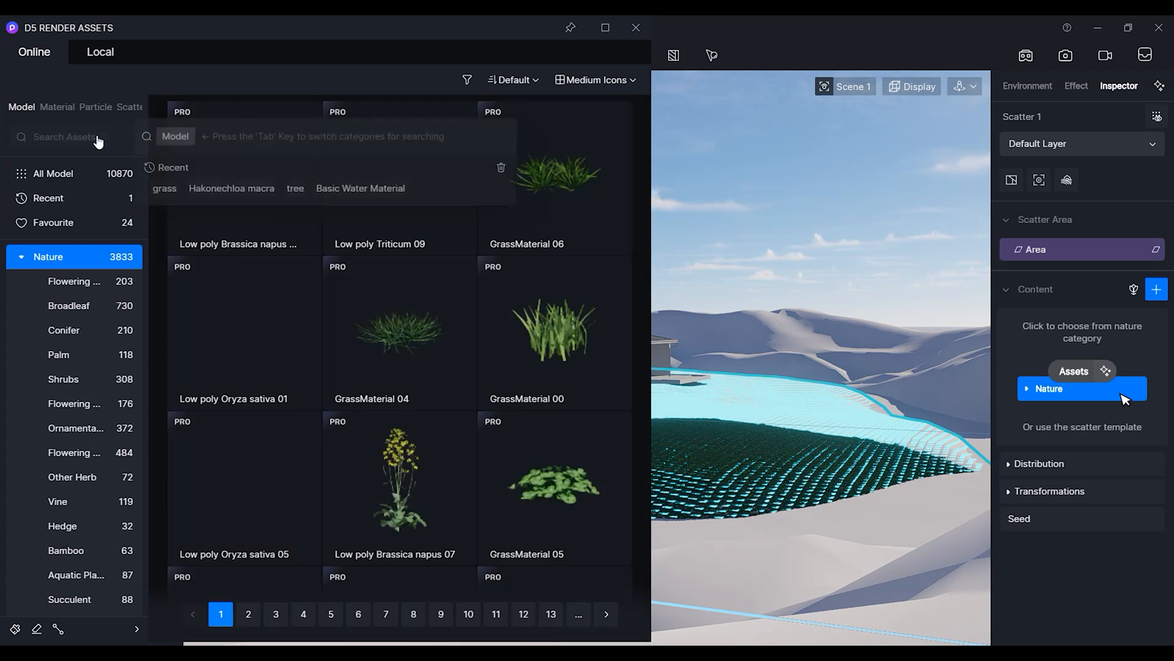
left_click(232, 190)
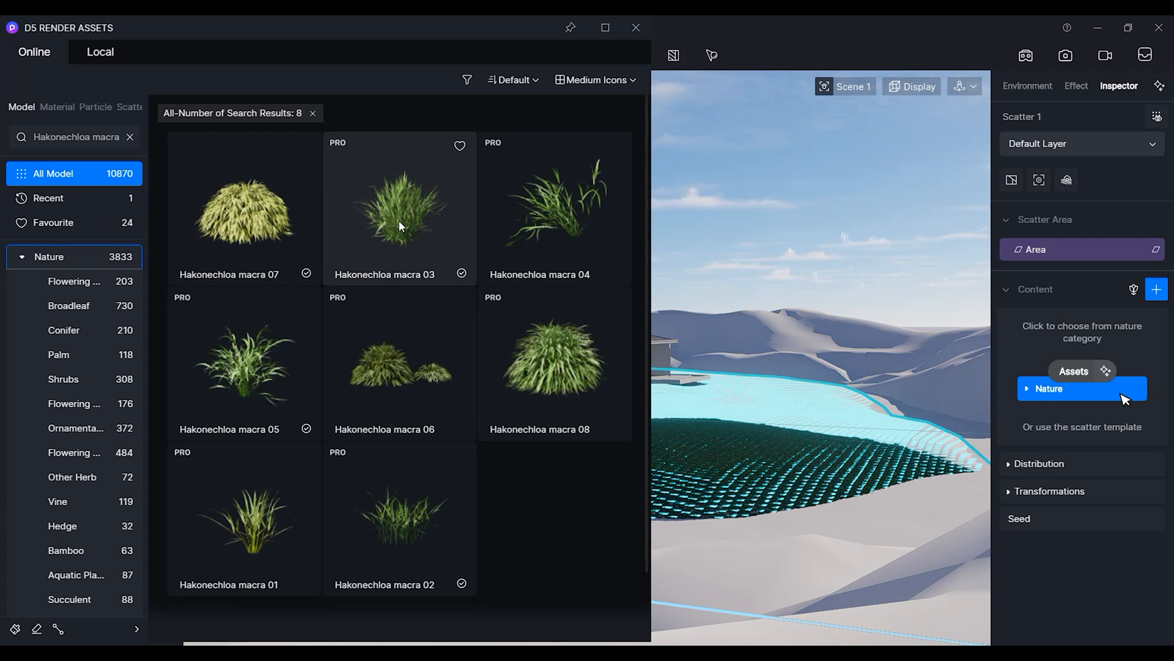
left_click(400, 226)
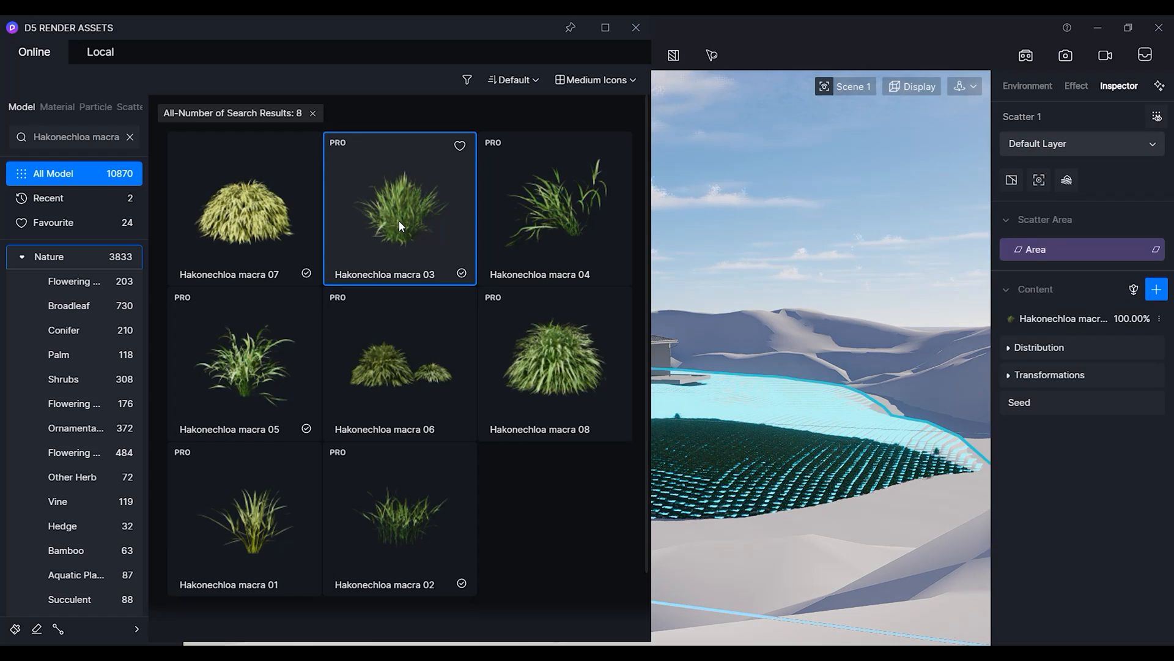
Apply a noise pattern distribution preset to the second scatter and set its density to 5000pt/100m².
left_click(1010, 349)
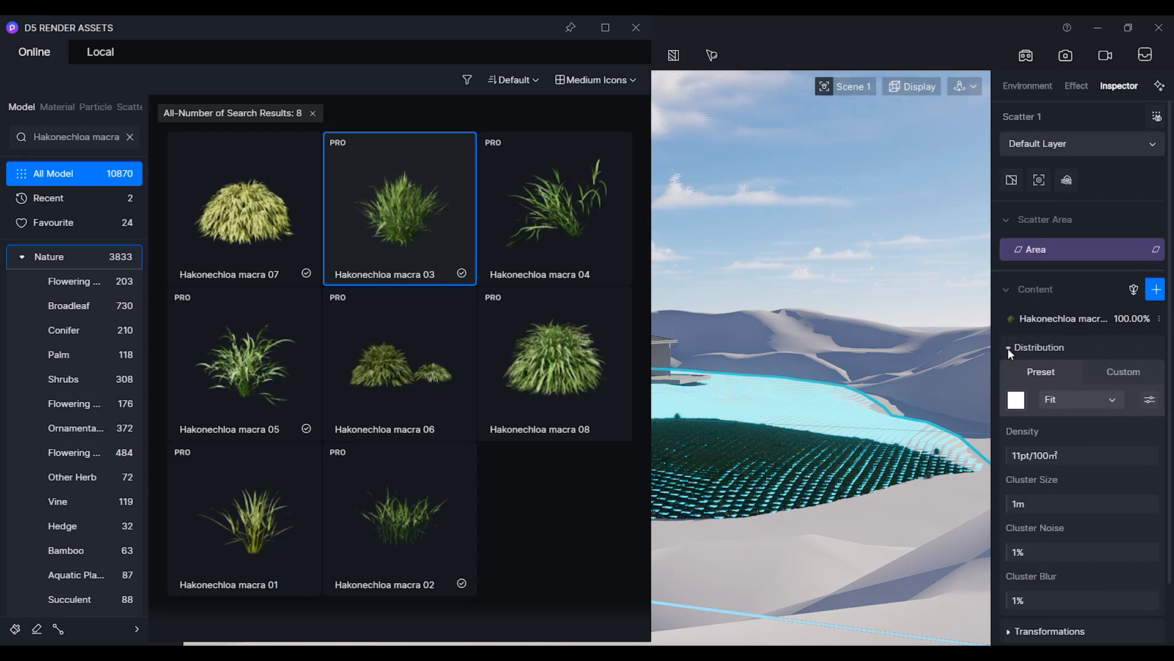
left_click(1015, 400)
scroll(1095, 581, "down", 2)
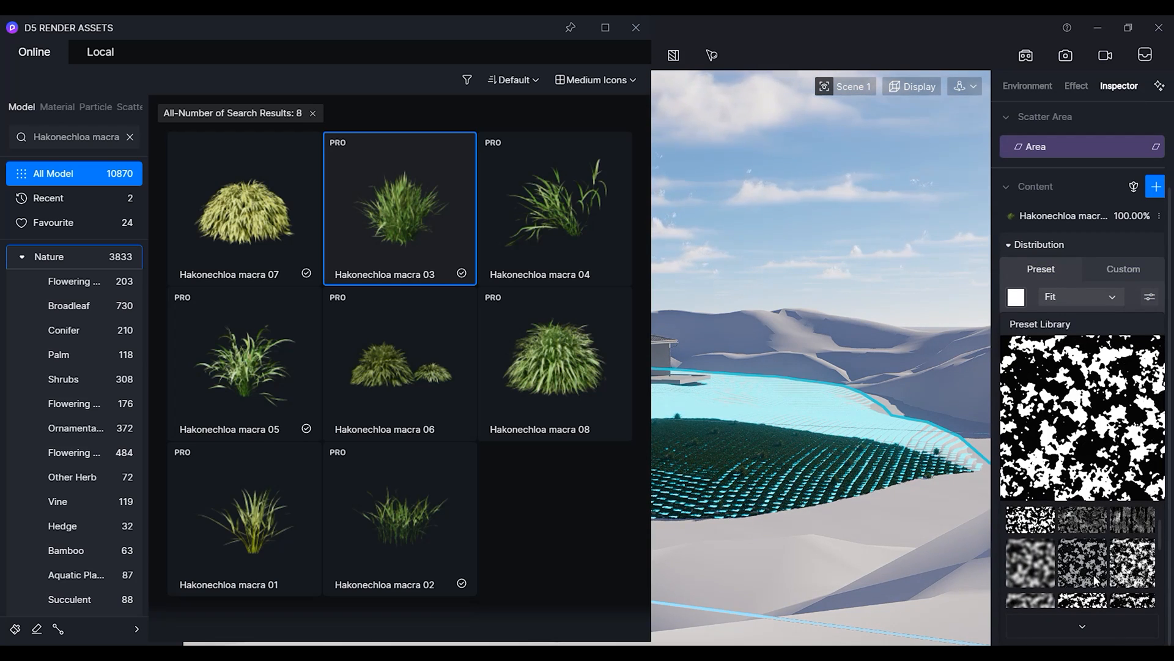
scroll(1095, 572, "down", 1)
scroll(1093, 575, "down", 1)
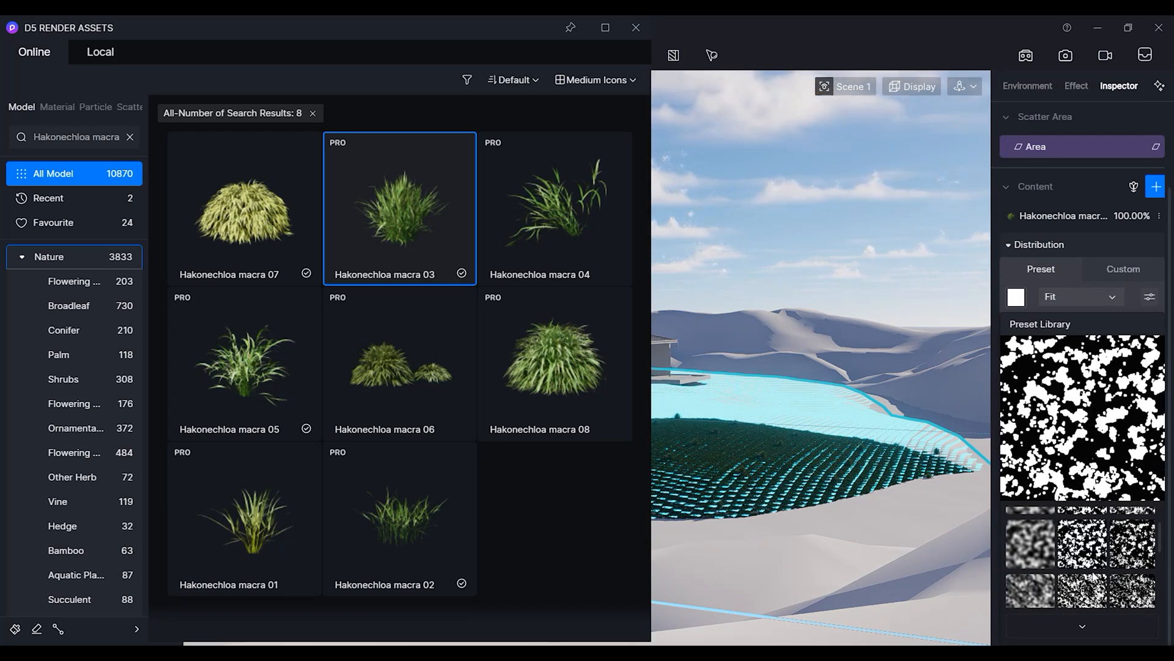
scroll(1041, 546, "up", 1)
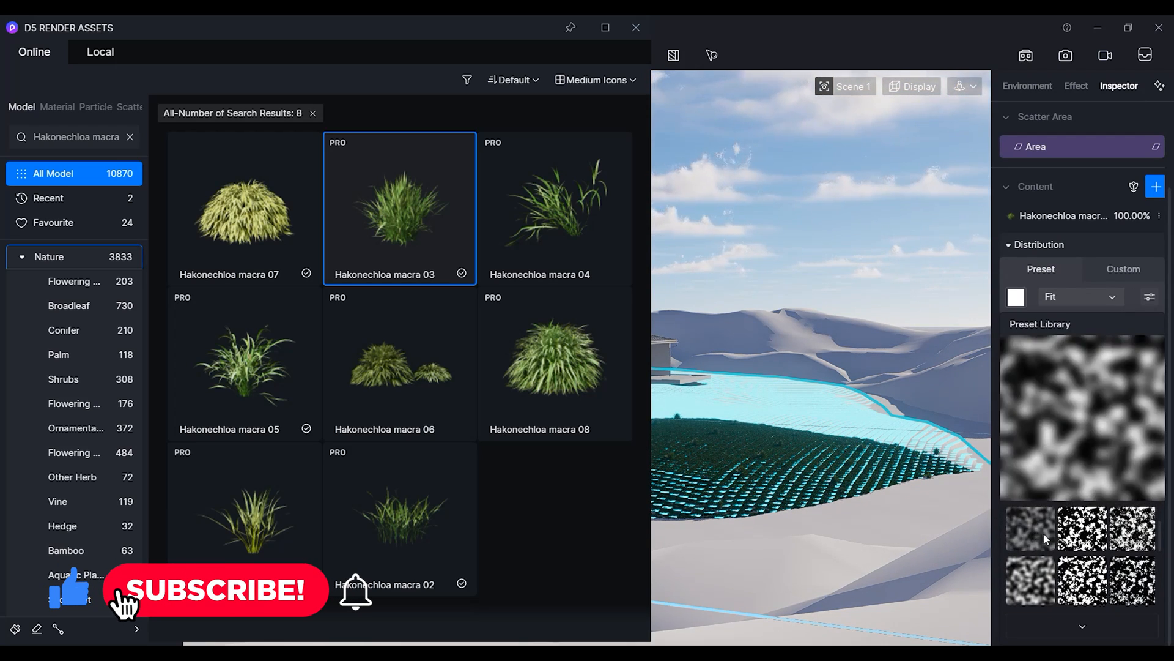
left_click(1087, 541)
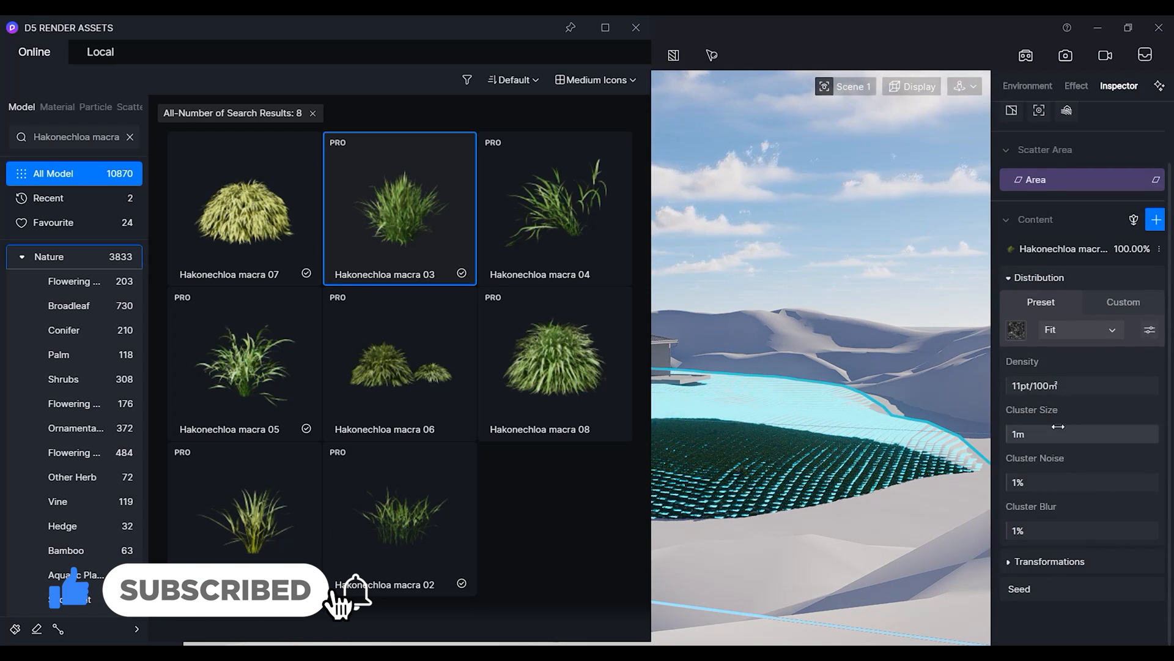
left_click_drag(1017, 387, 1149, 391)
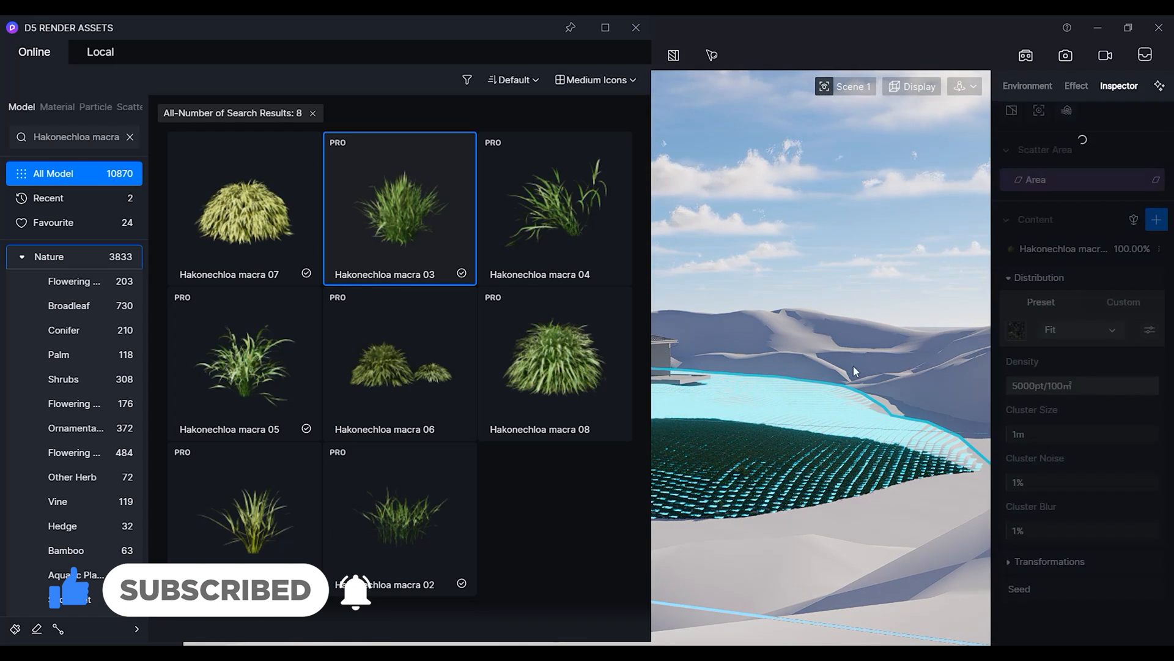
Close the asset library window to view the scattered vegetation.
left_click_drag(468, 35, 167, 36)
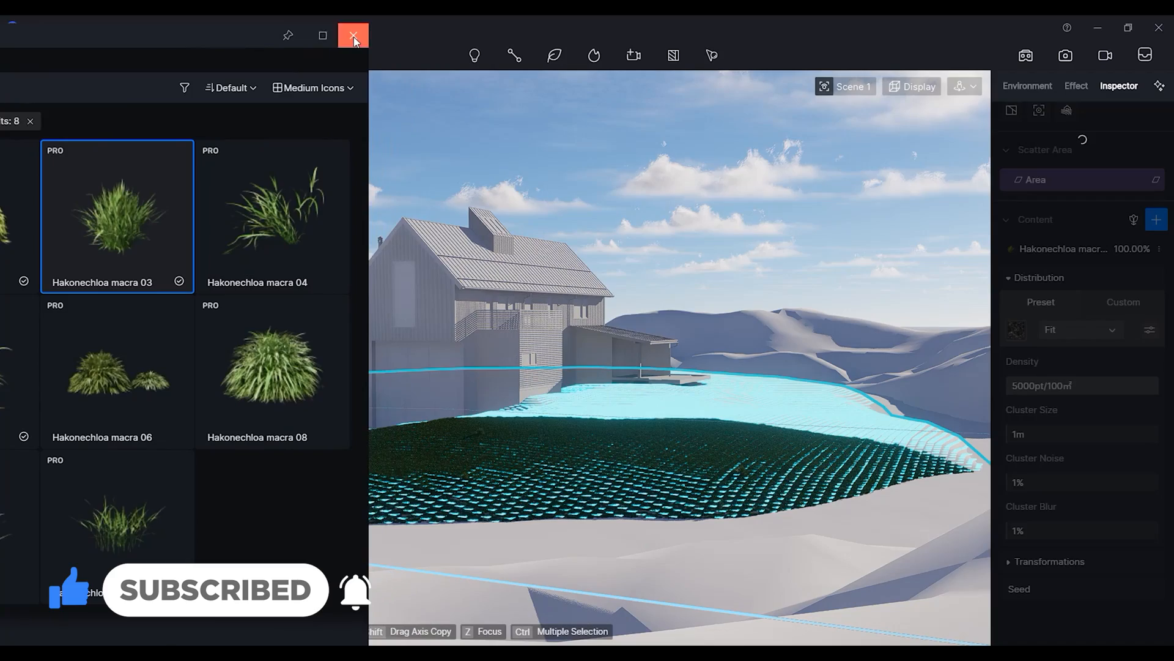
left_click(350, 31)
scroll(559, 435, "up", 5)
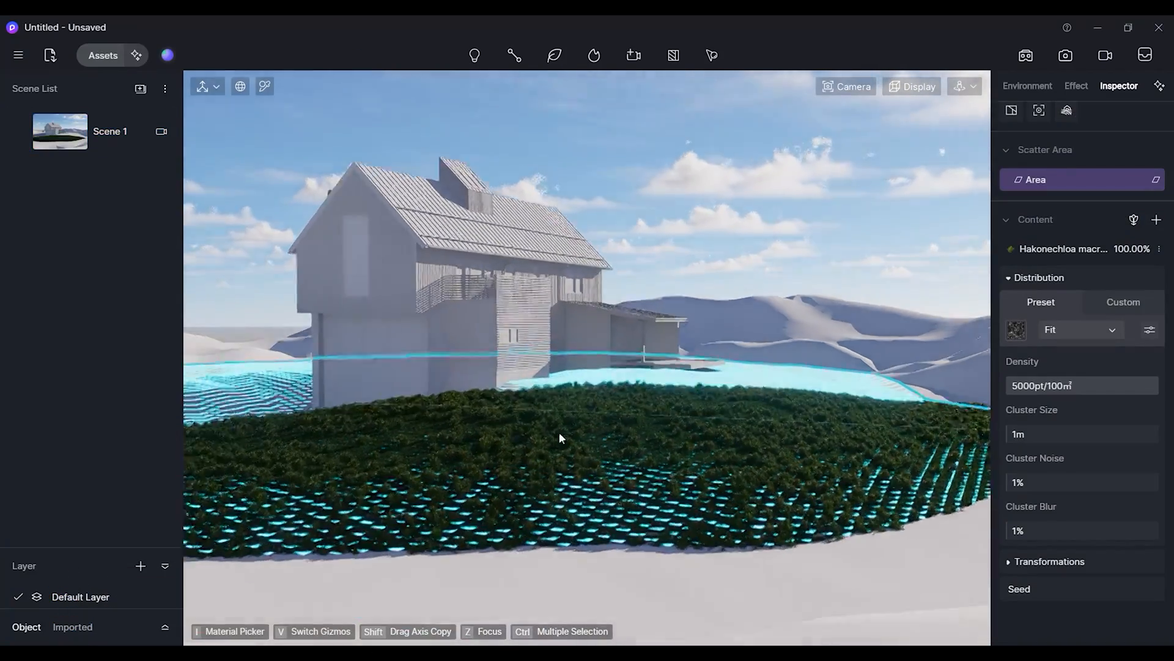
Apply a different distribution preset to the second scatter and lower its density to 1175pt/100m².
scroll(655, 526, "up", 1)
scroll(655, 526, "down", 1)
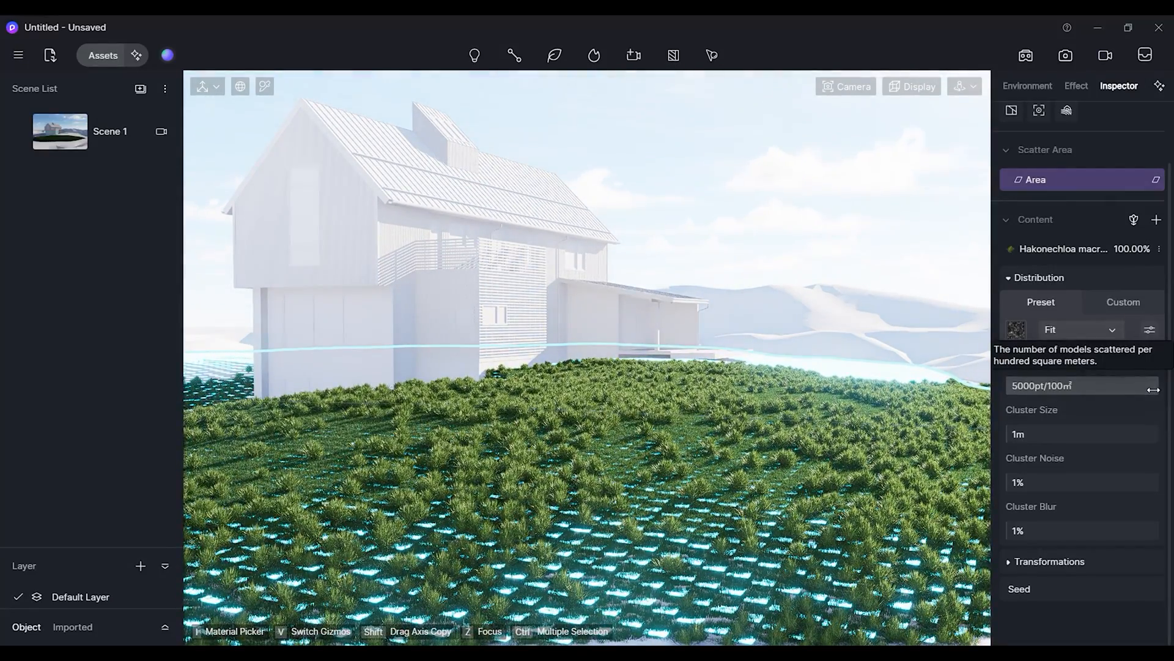
left_click(1121, 392)
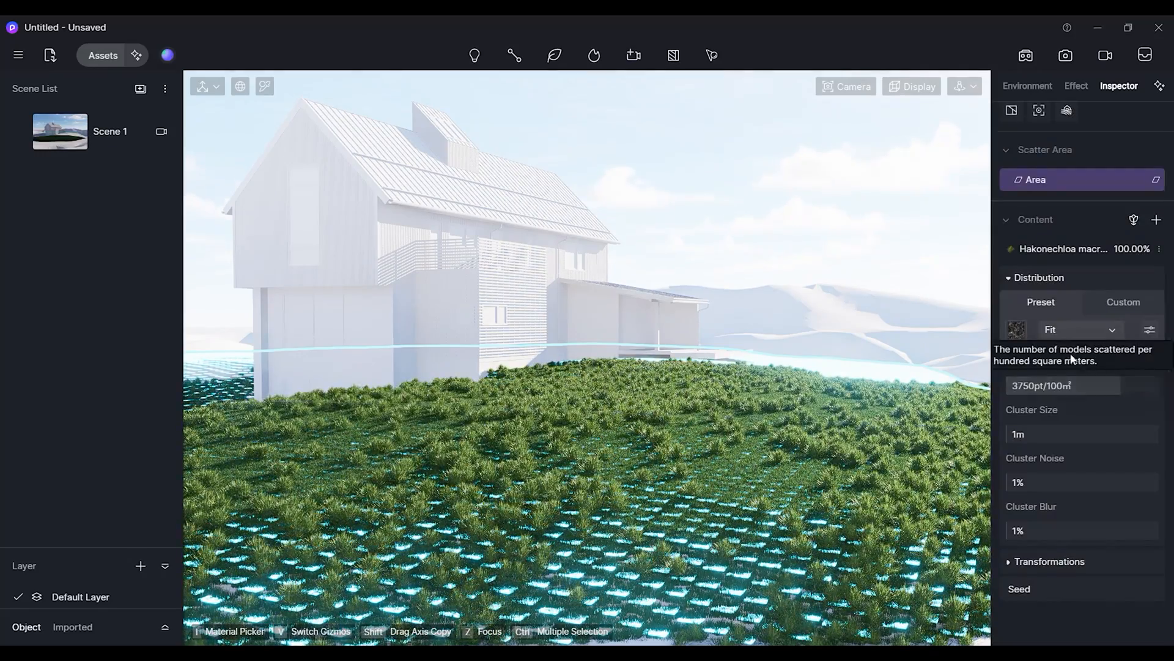
left_click(1021, 331)
left_click(1030, 544)
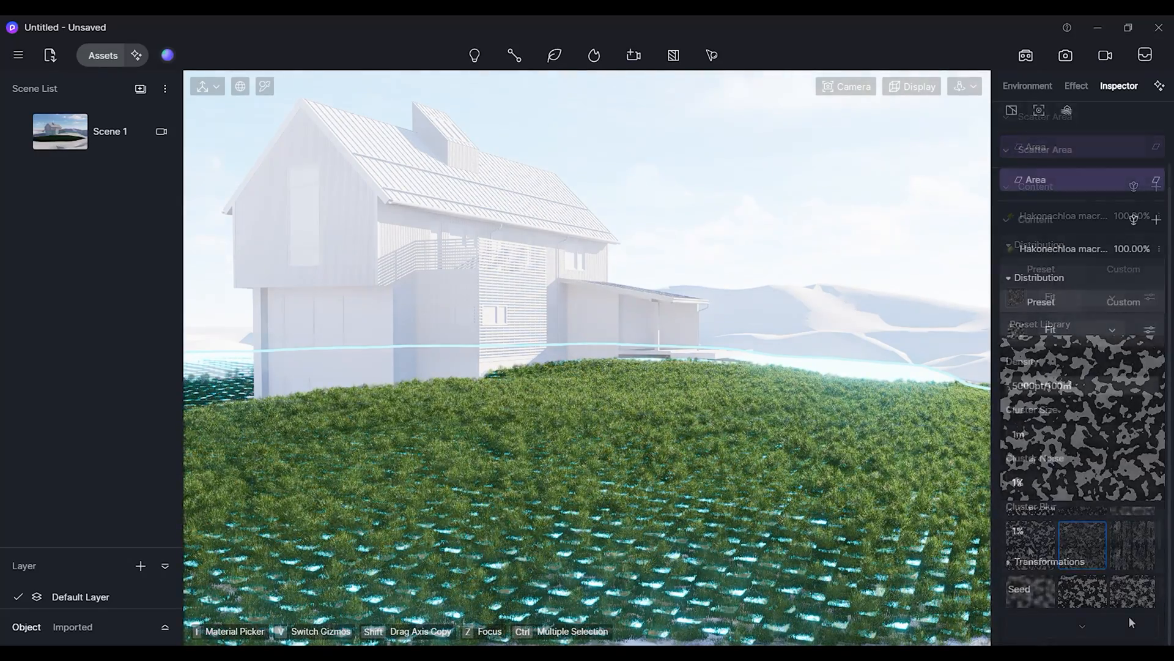
left_click_drag(1142, 386, 1041, 387)
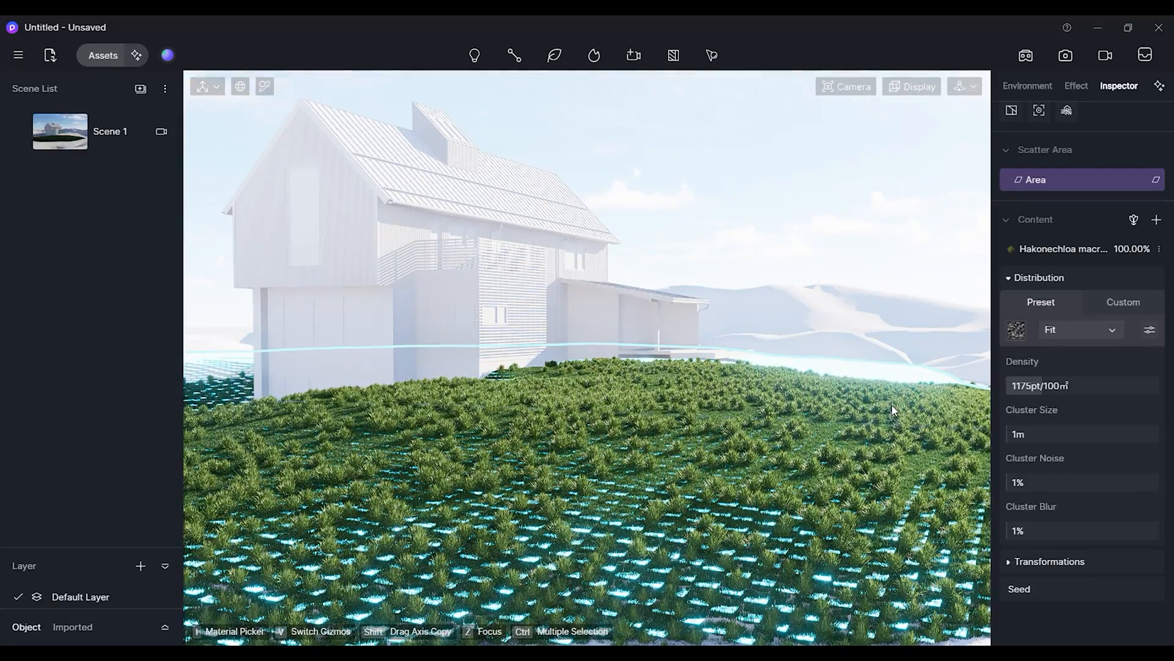
Add Hakonechloa macra 05 as a second plant in the same scatter's content.
scroll(1028, 293, "up", 2)
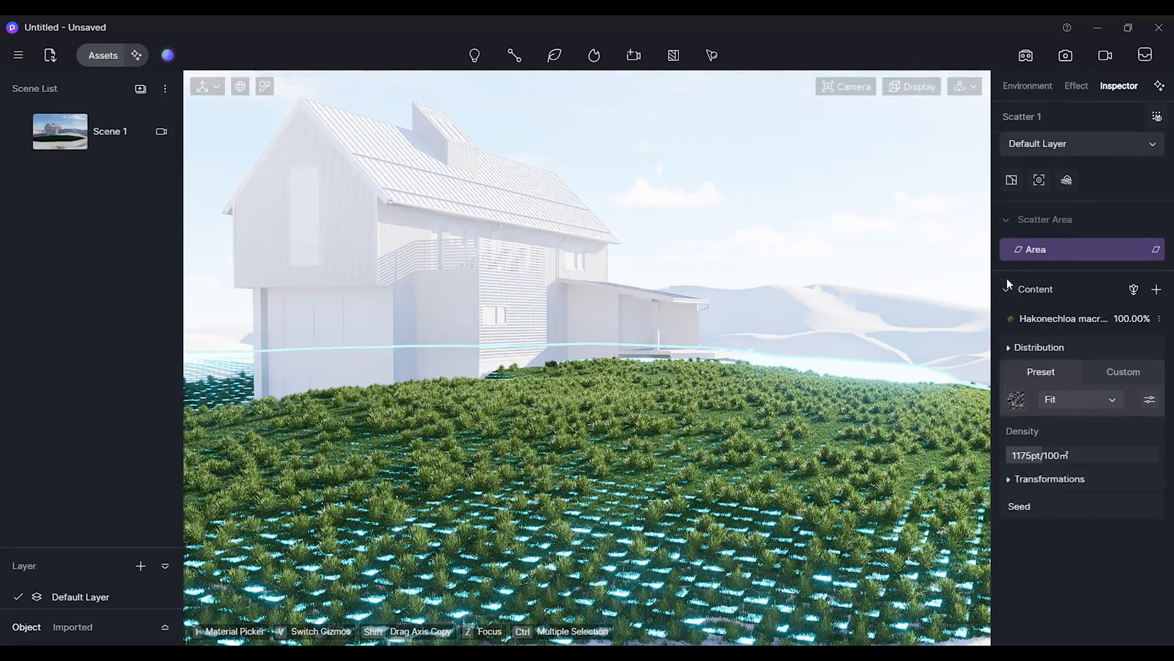
left_click(1014, 348)
left_click(1157, 290)
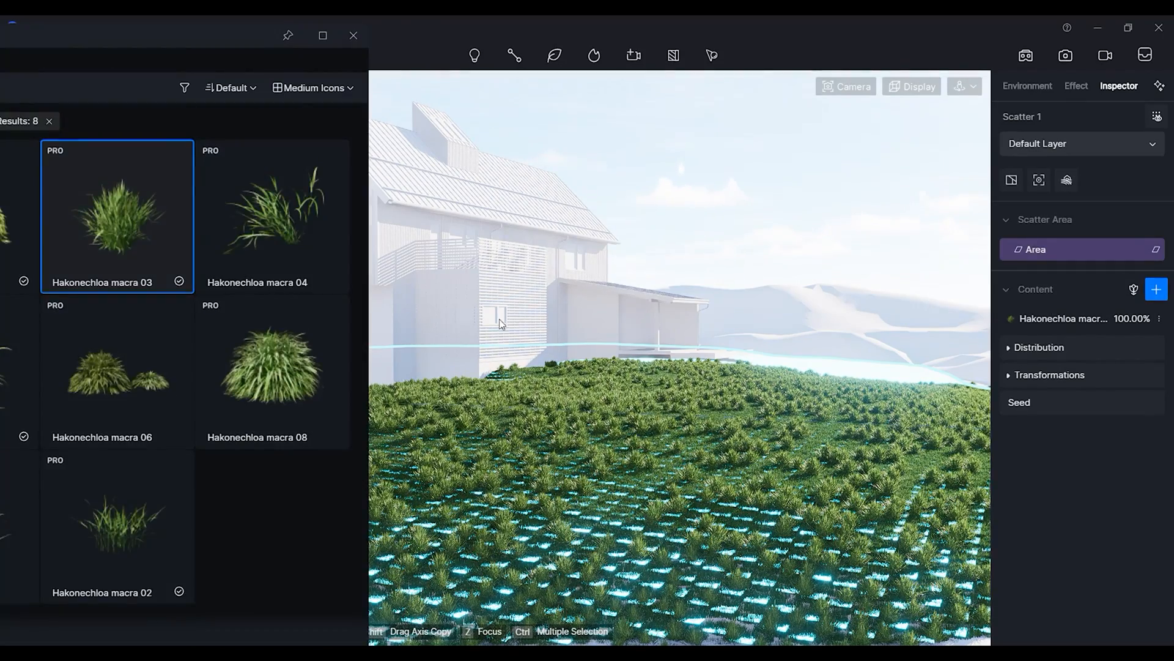
left_click_drag(185, 32, 488, 59)
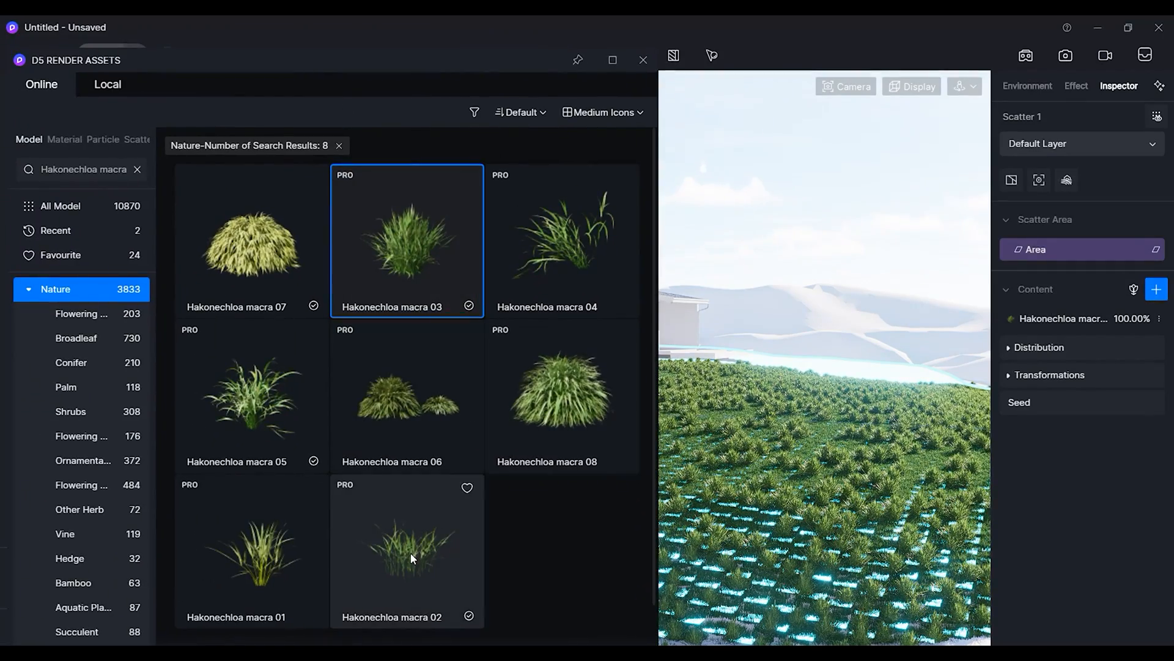
left_click(251, 392)
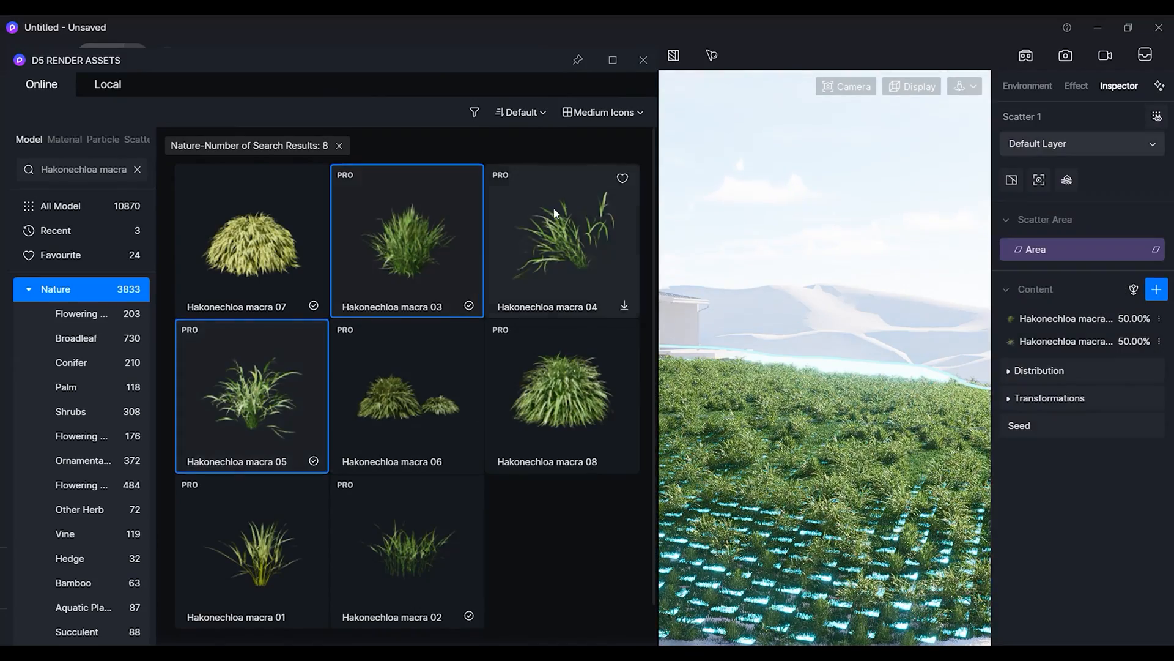
left_click(643, 60)
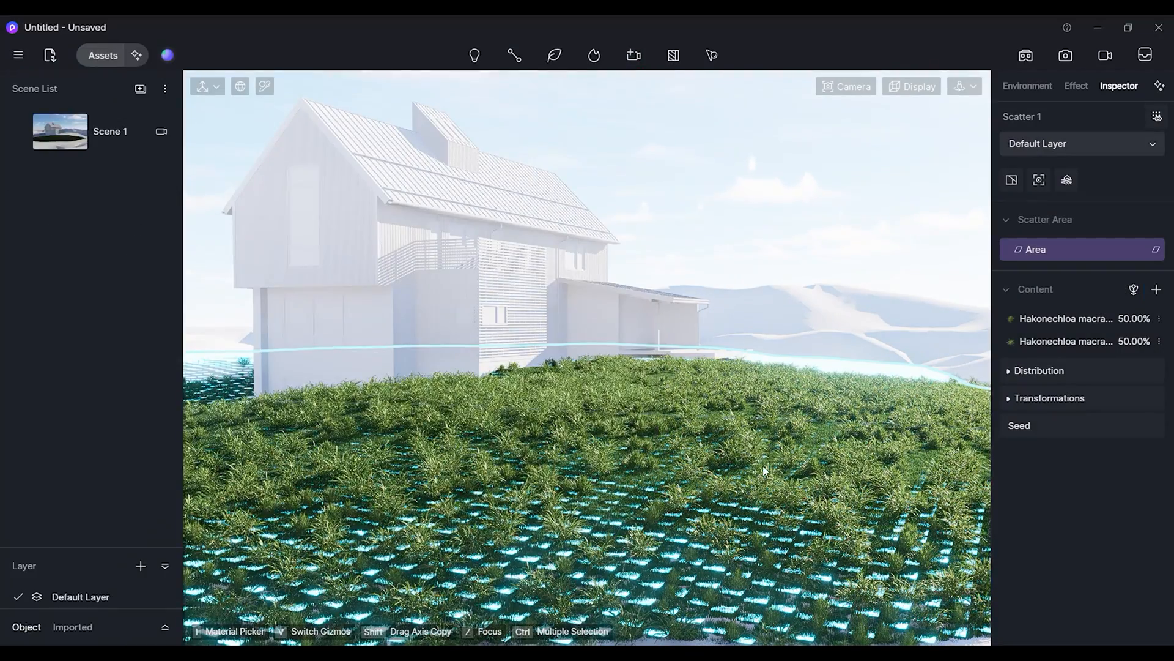
Try setting Hakonechloa macra 05's rate to 50, then set it back to 100.
left_click(1125, 344)
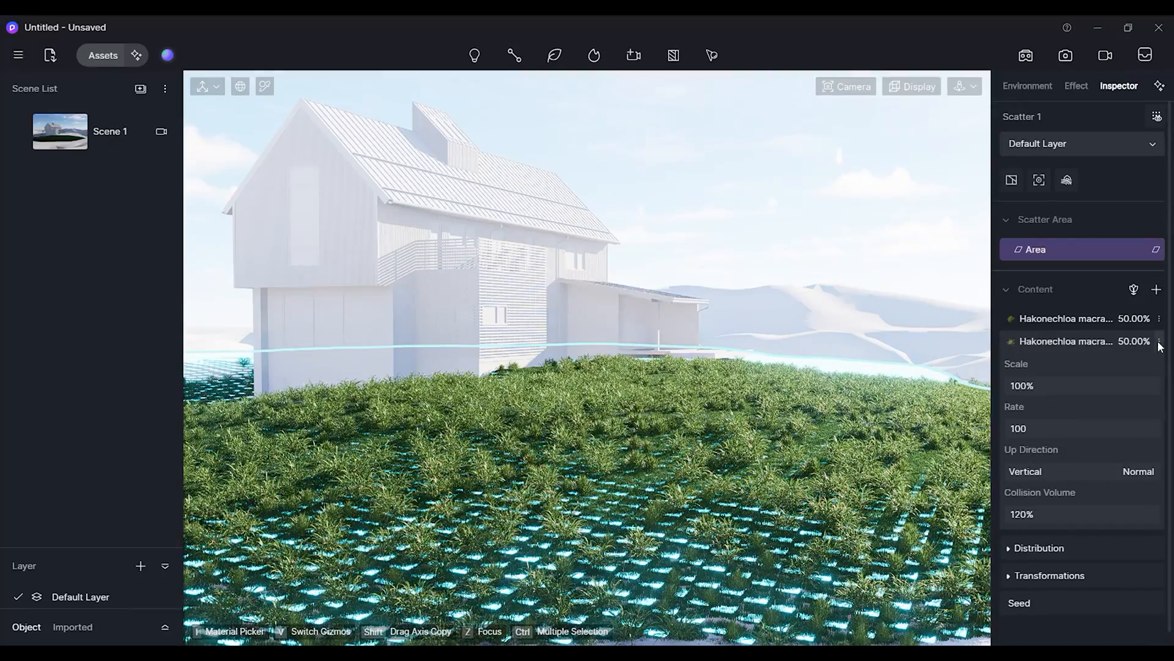
left_click(1071, 424)
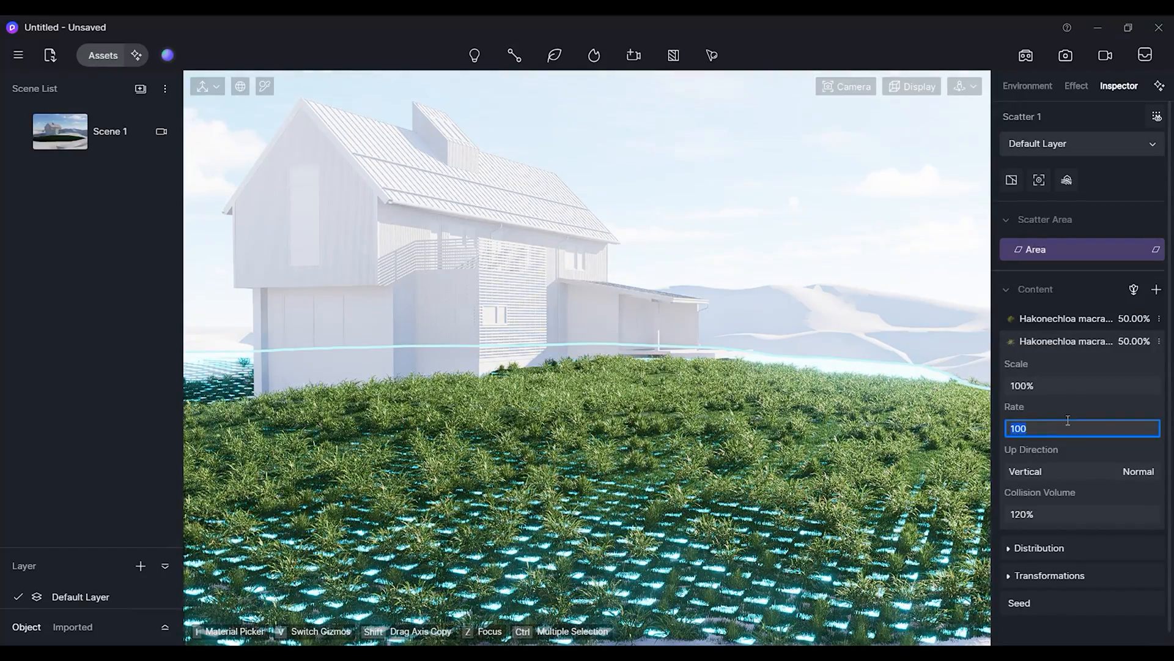
key("Return")
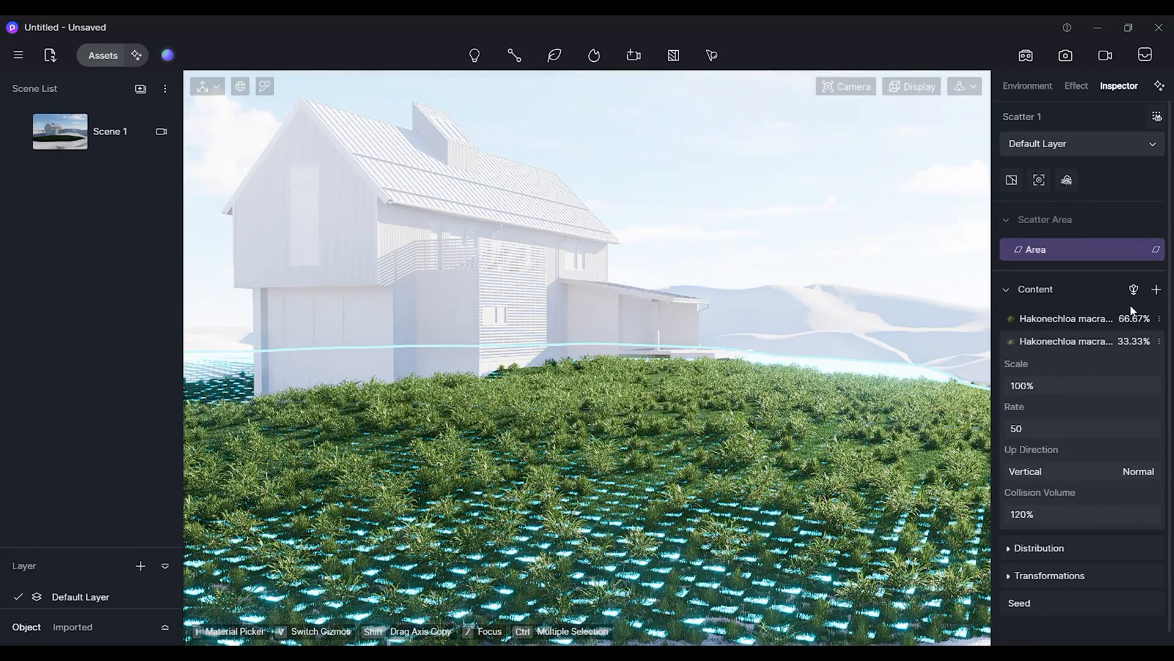
type("100")
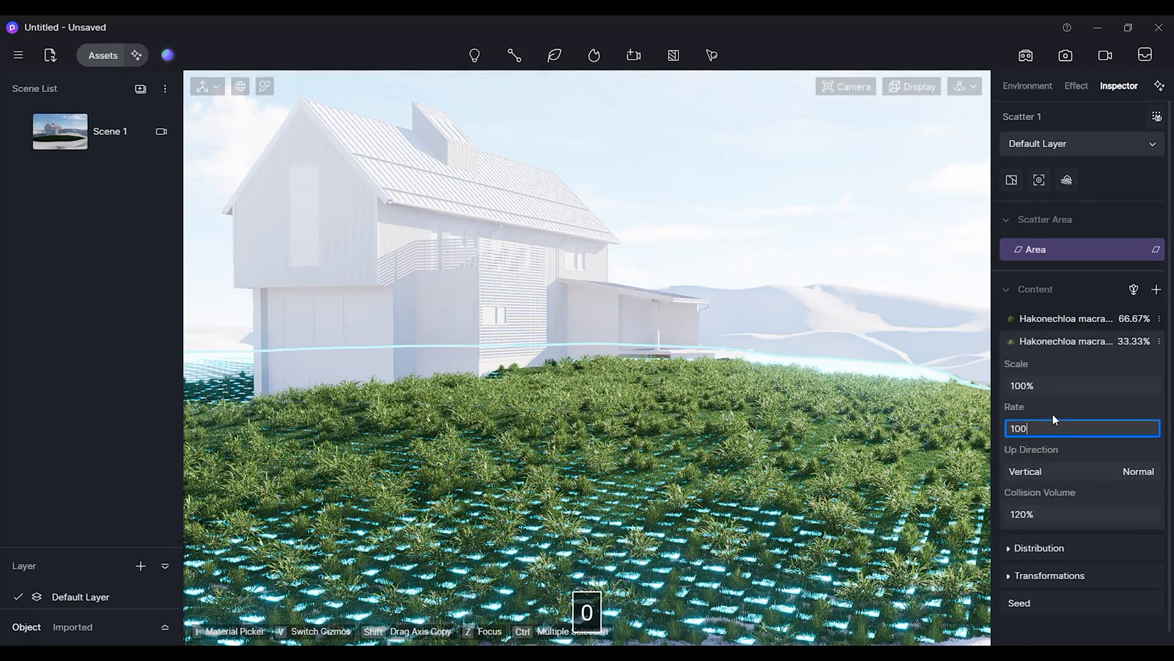
key("Return")
Set the rate of Hakonechloa macra 03 in the scatter to 50.
left_click(1127, 319)
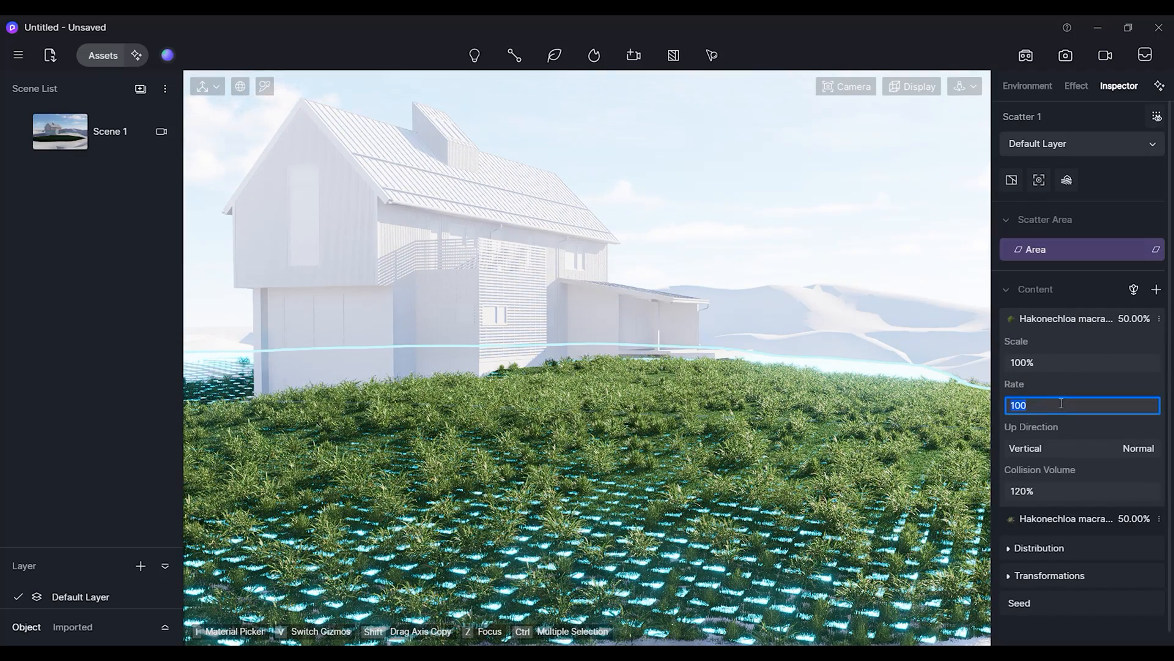
left_click(1061, 404)
type("50")
key("Return")
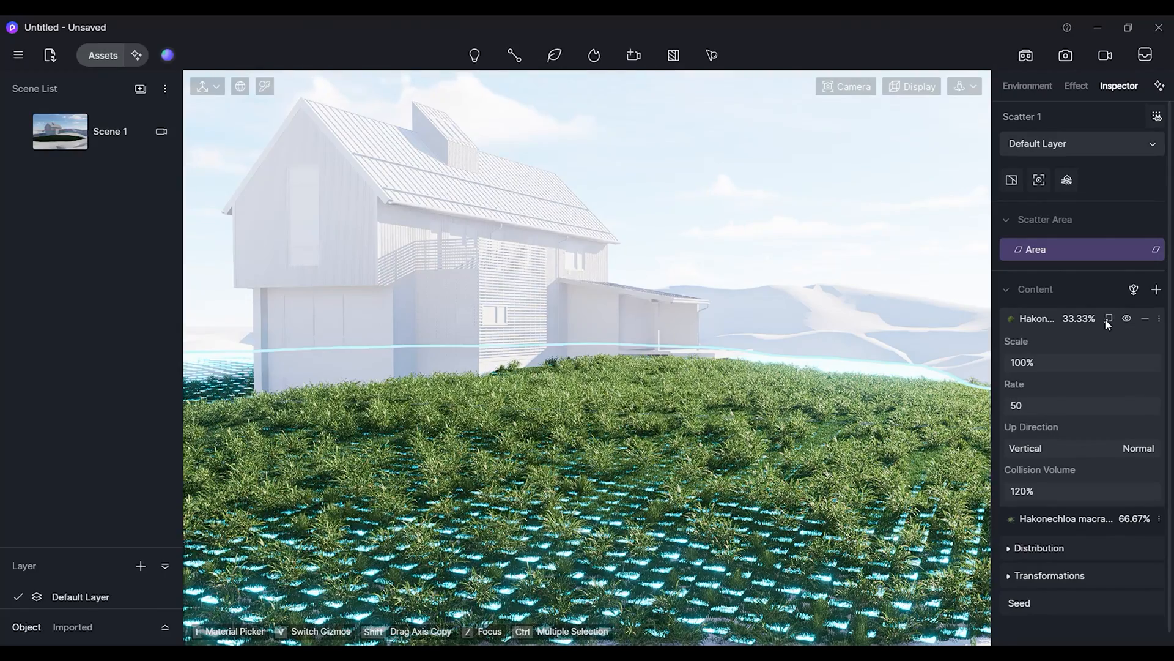
Replace Hakonechloa macra 03 in the scatter content with Hakonechloa macra 04.
left_click(1108, 319)
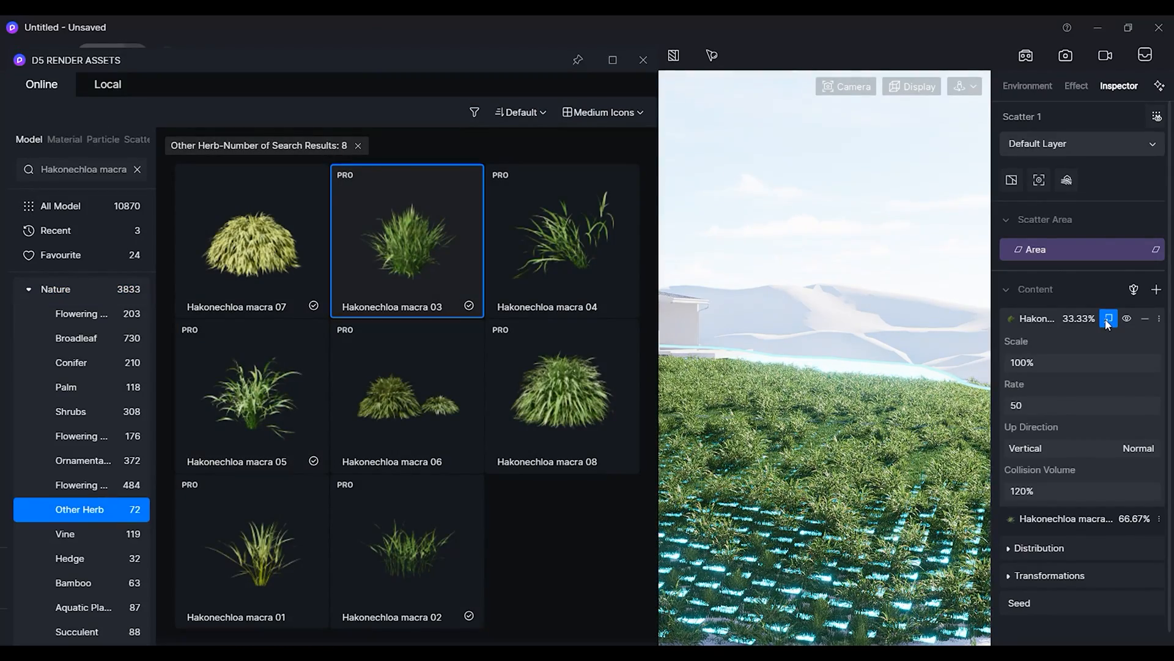
left_click(538, 243)
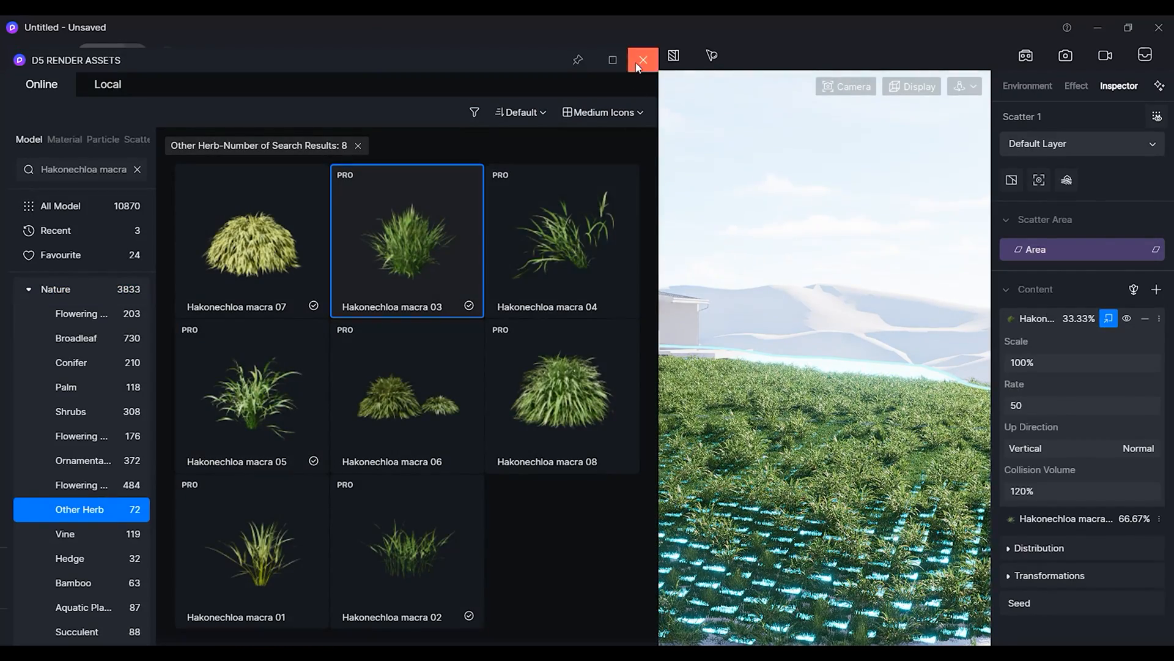
left_click(643, 60)
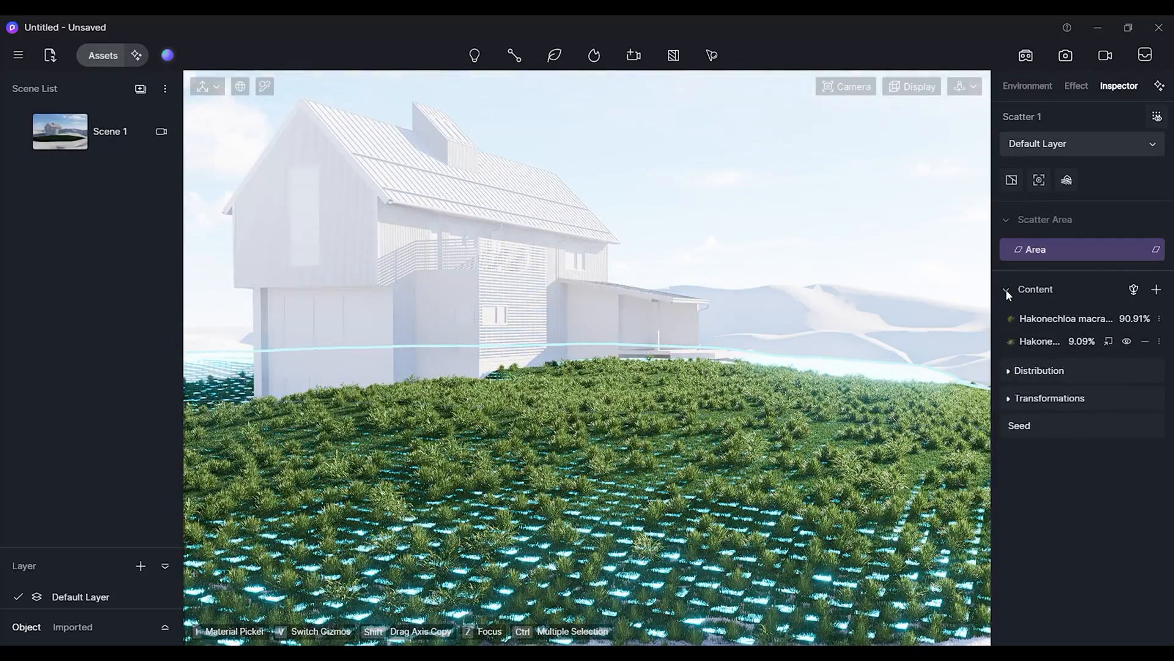
Return to the Scene 1 view and create another scatter area by selecting the surrounding hill terrain material.
left_click(1007, 292)
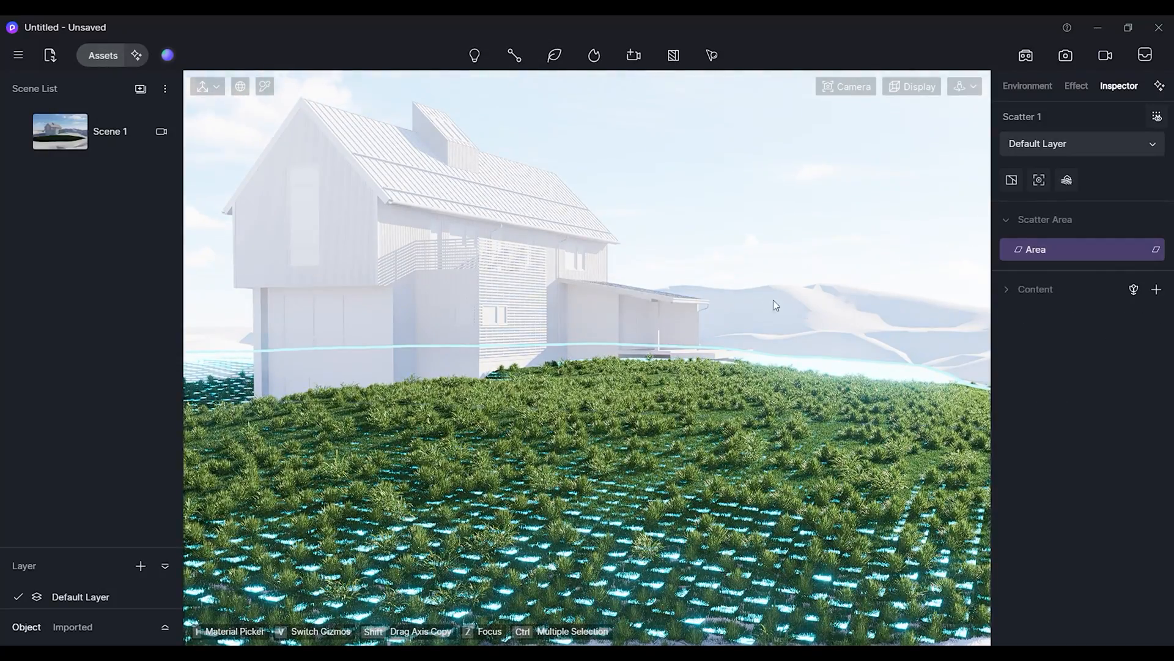
scroll(765, 306, "down", 5)
left_click(71, 135)
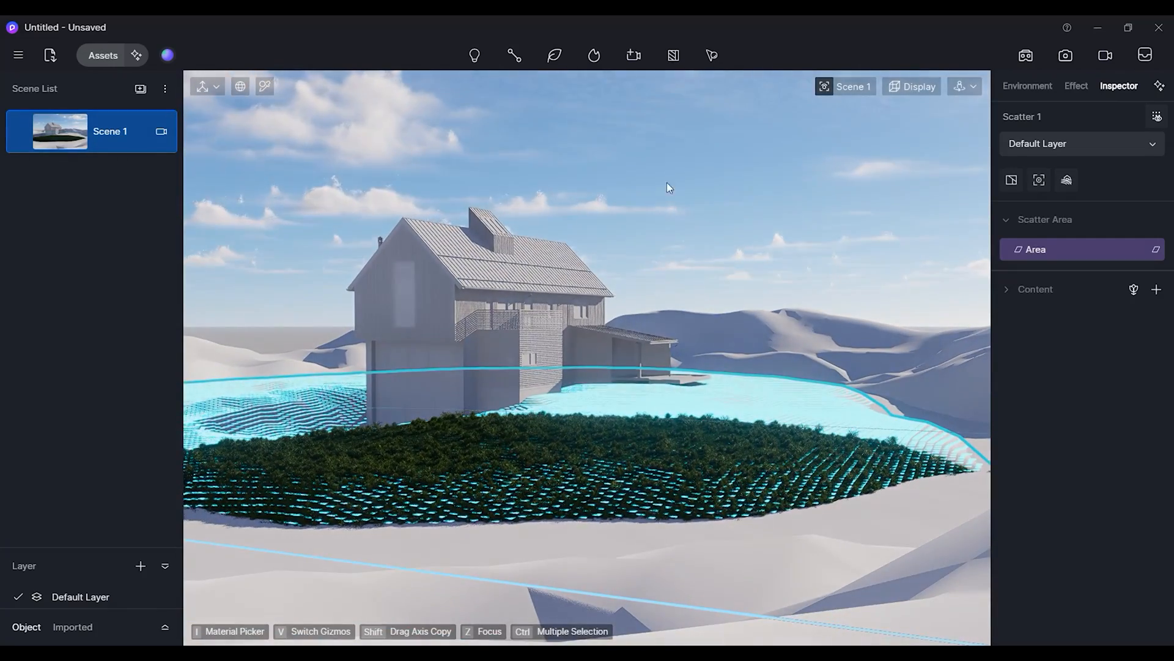
left_click(711, 55)
left_click(744, 328)
left_click(621, 149)
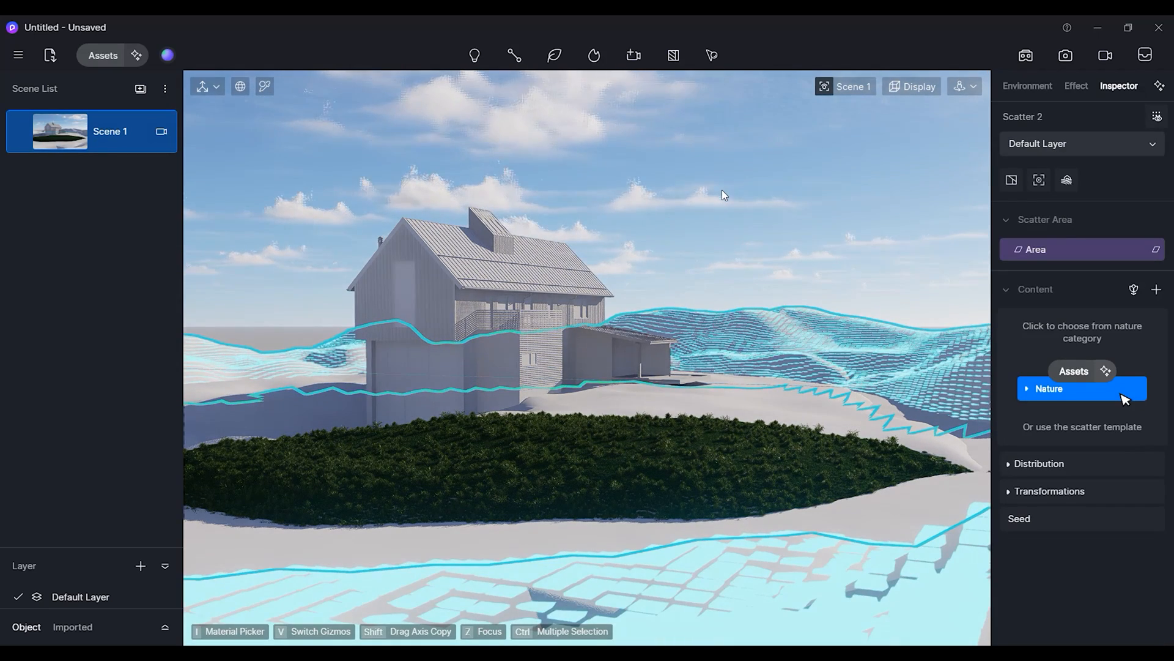
Clear the asset search and add GrassMaterial 02 as the new scatter's content.
left_click(1047, 393)
scroll(391, 343, "down", 2)
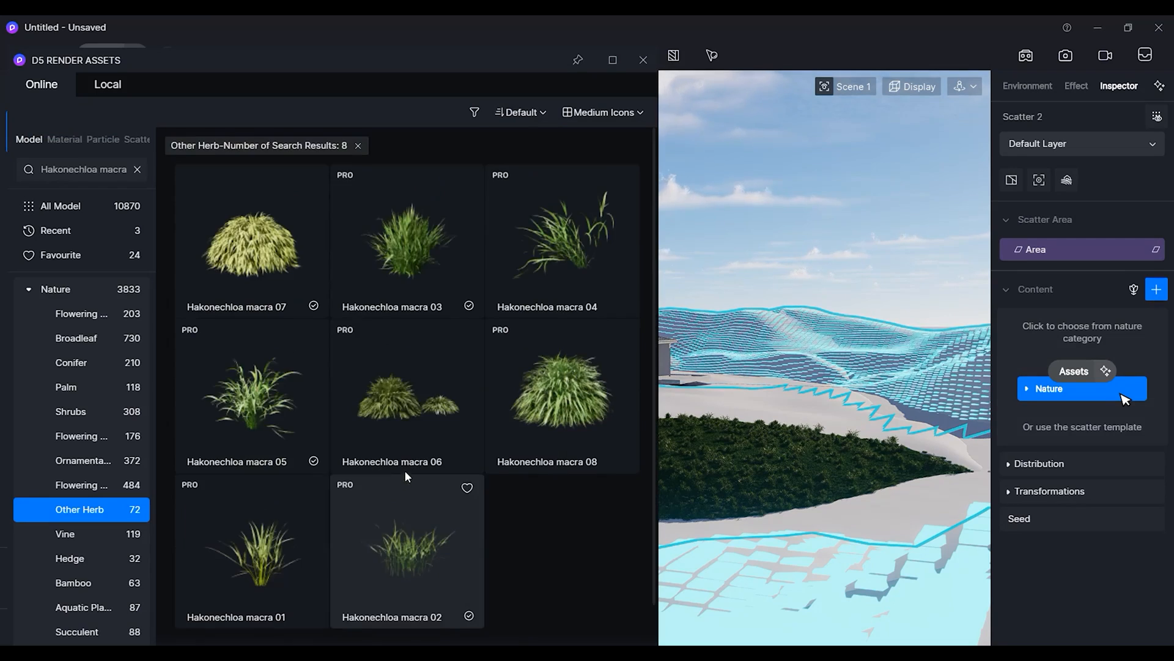
left_click(137, 169)
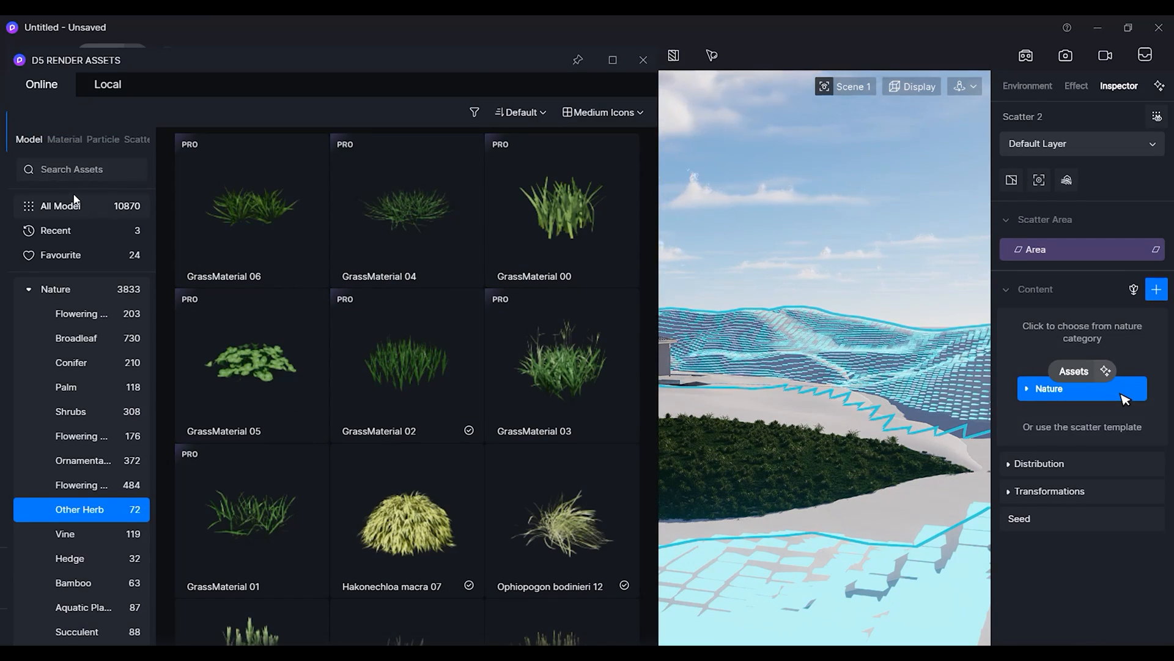
left_click(421, 359)
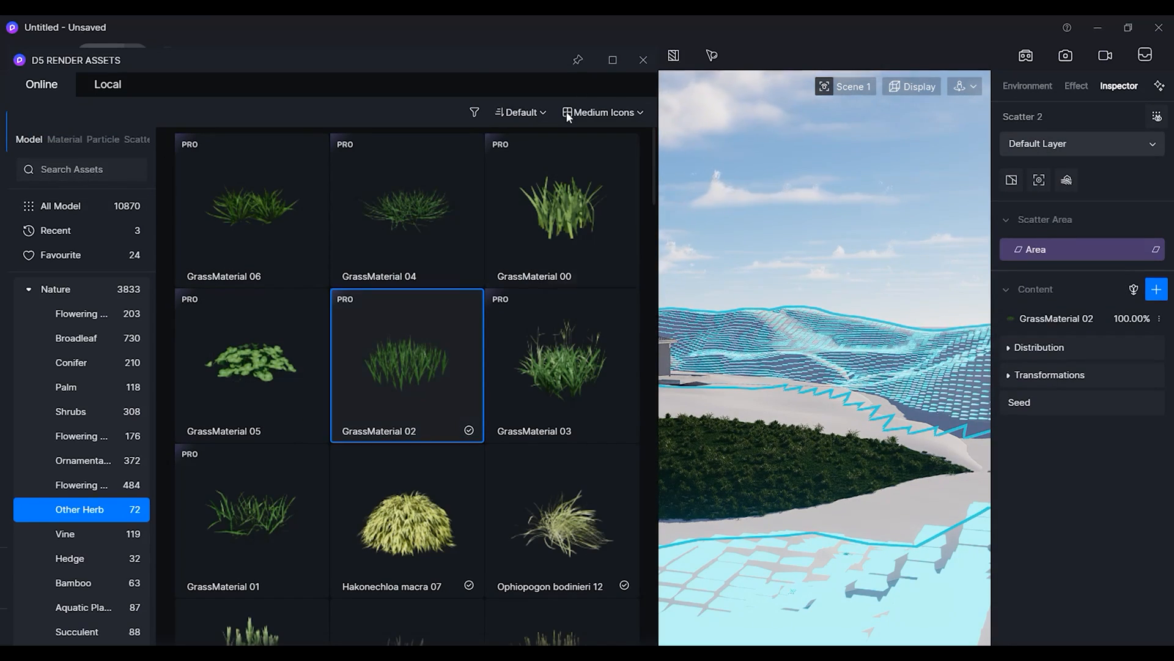
left_click(640, 58)
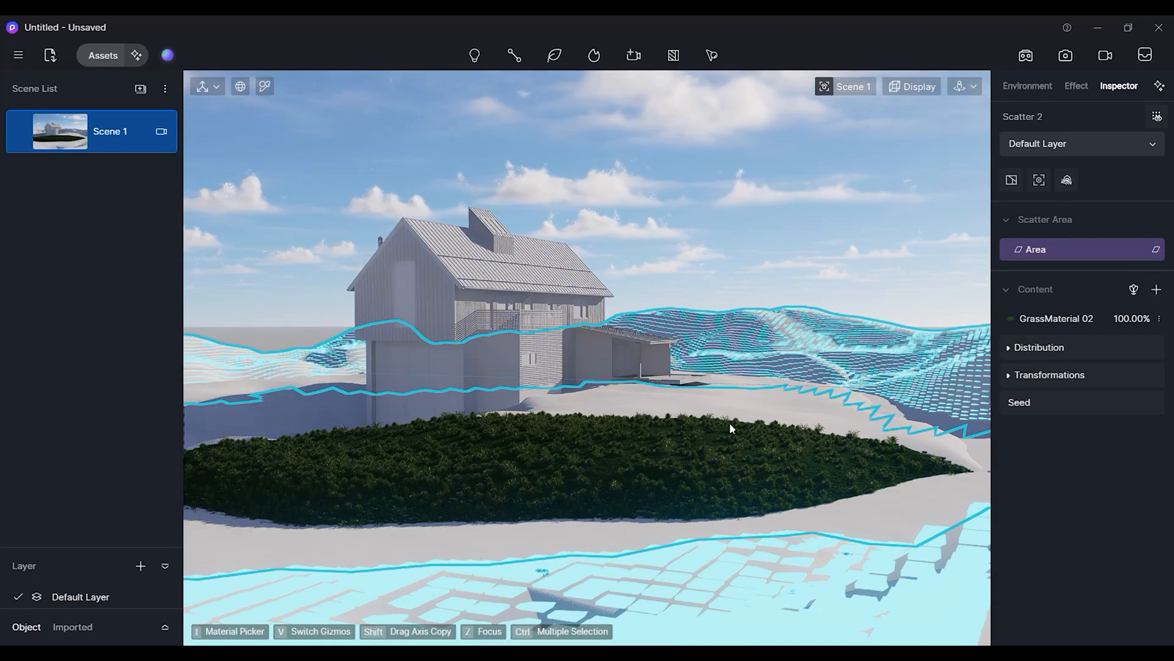
Open the new scatter's distribution and apply the Fit preset.
left_click(1026, 350)
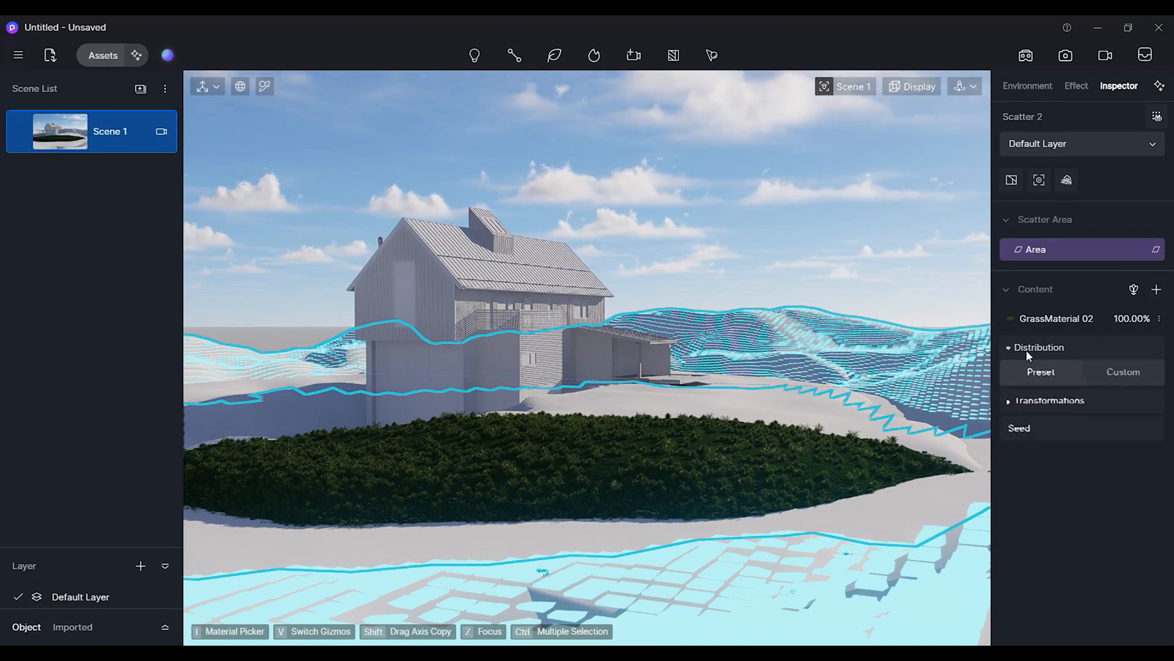
left_click_drag(1020, 457, 1163, 469)
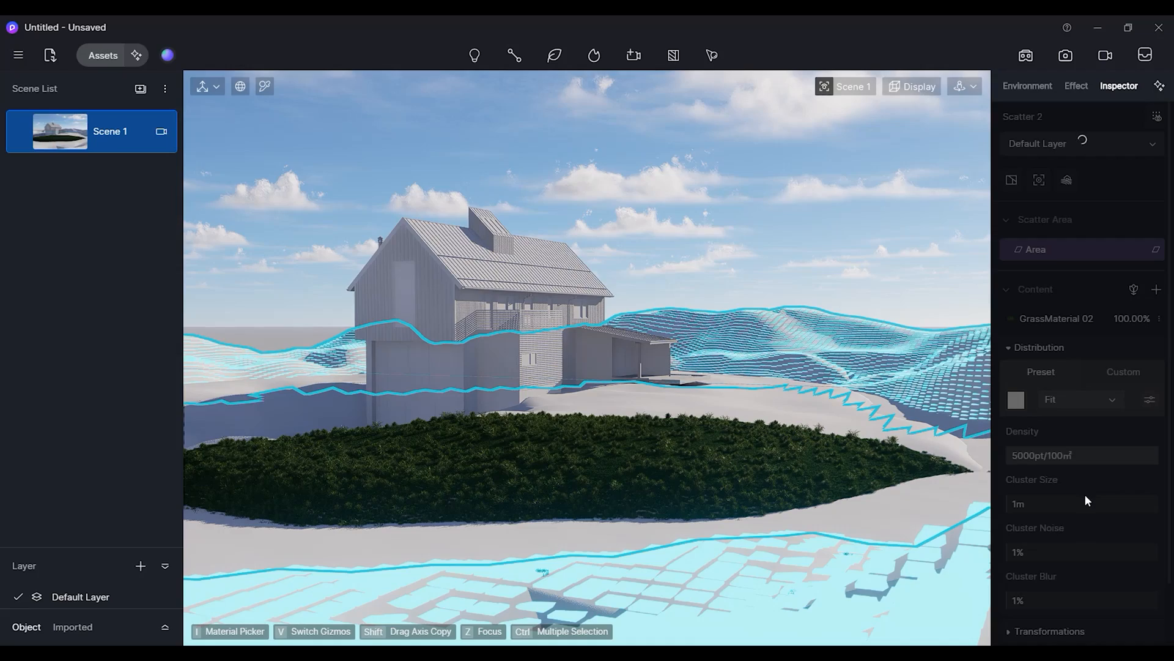
Examine the GrassMaterial 02 scatter on the hills up close and review its content settings.
scroll(792, 359, "up", 10)
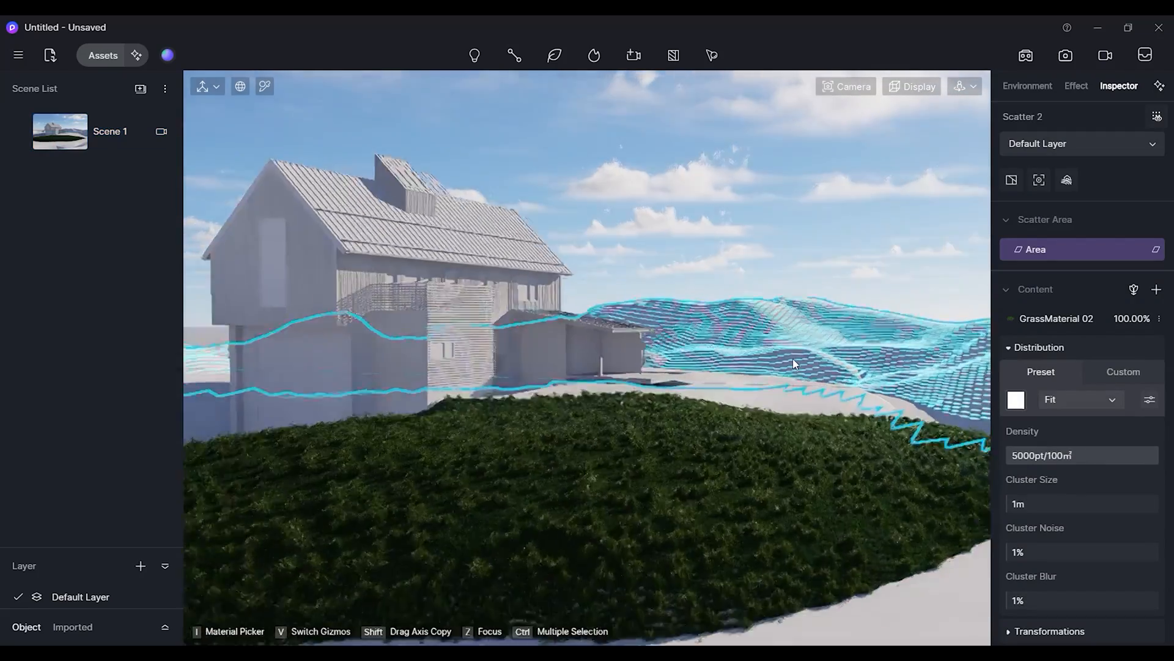
scroll(677, 376, "up", 10)
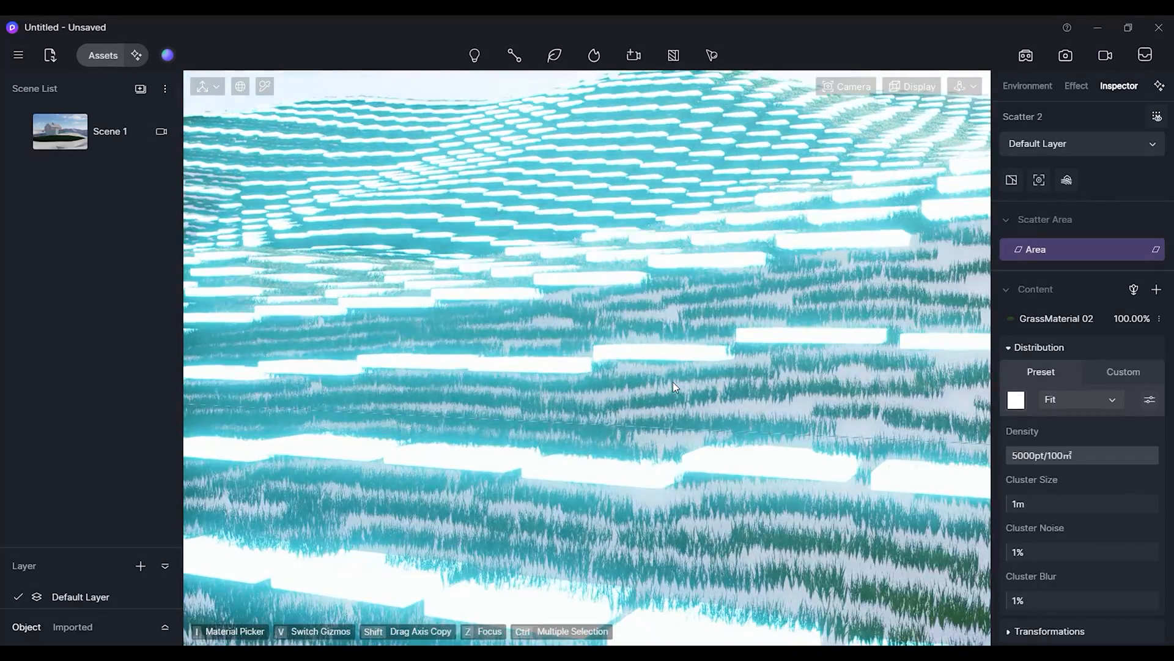
scroll(673, 386, "down", 10)
scroll(674, 396, "down", 10)
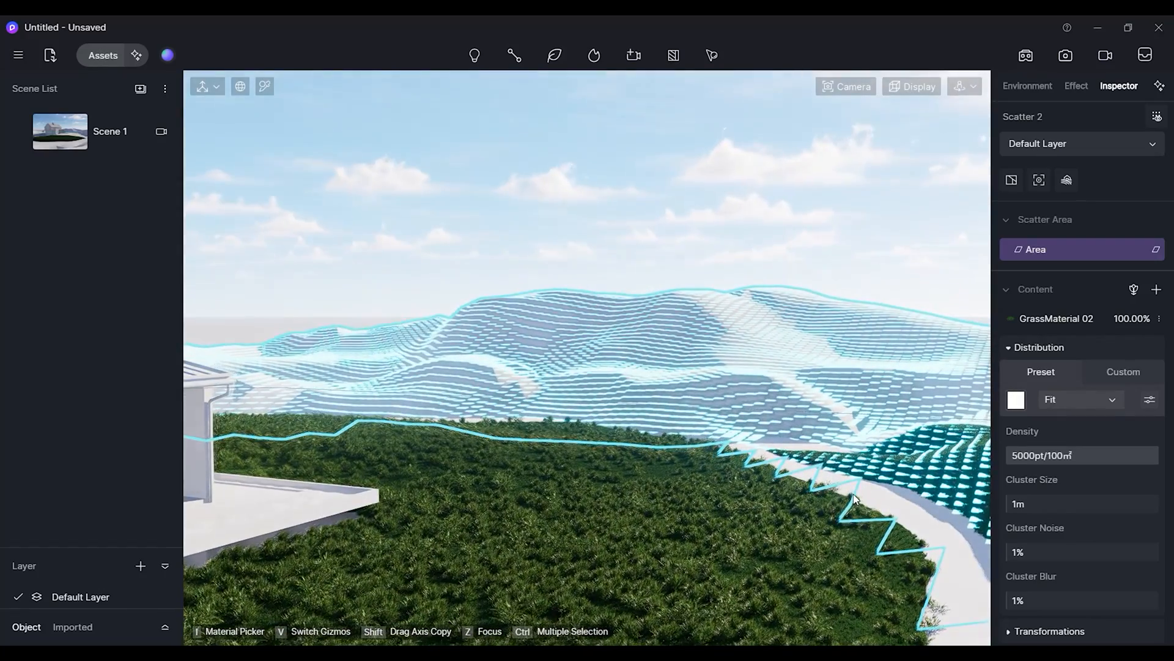
middle_click_drag(899, 491, 742, 479, "shift")
middle_click_drag(917, 520, 848, 512, "shift")
scroll(847, 507, "up", 2)
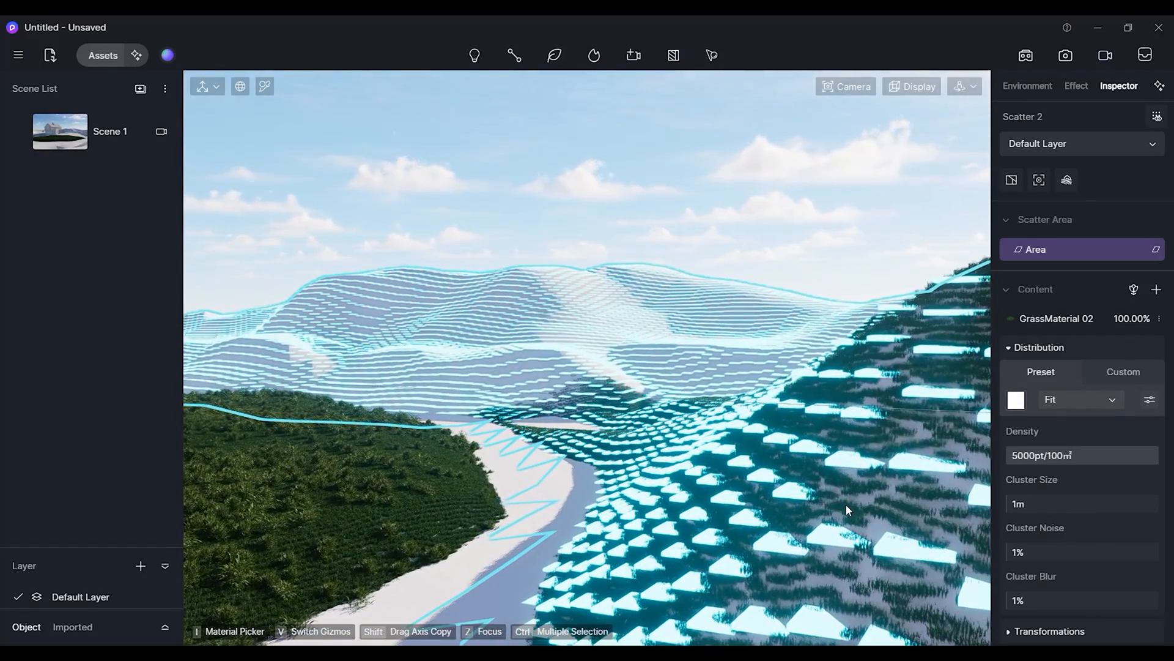
left_click(1035, 323)
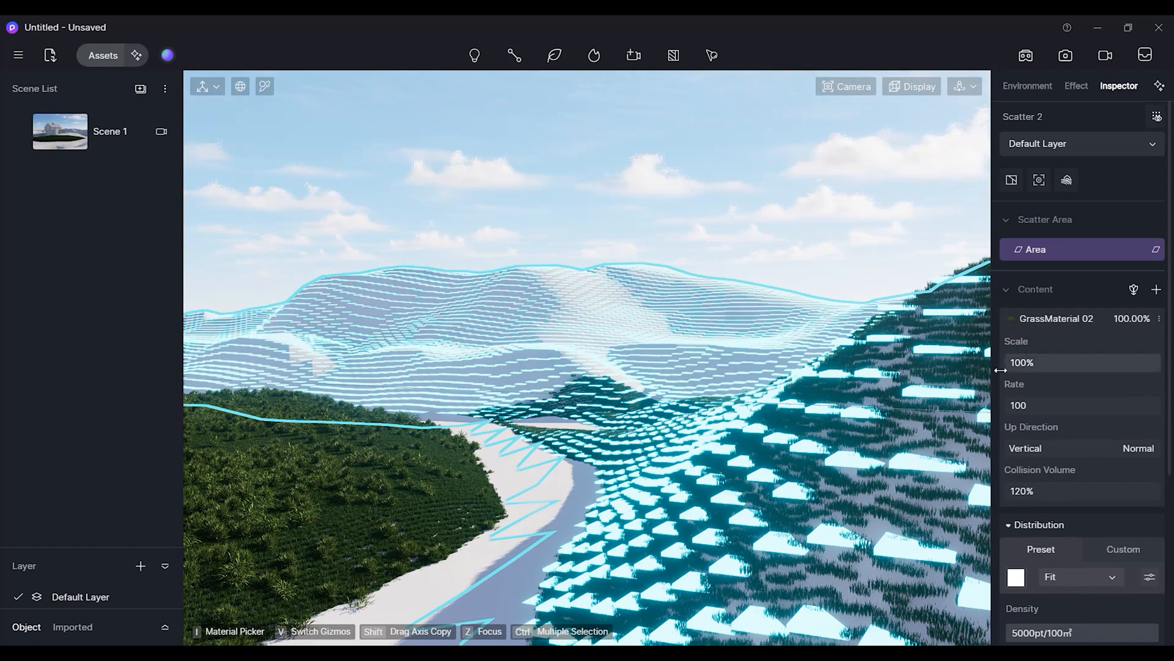
left_click(1006, 292)
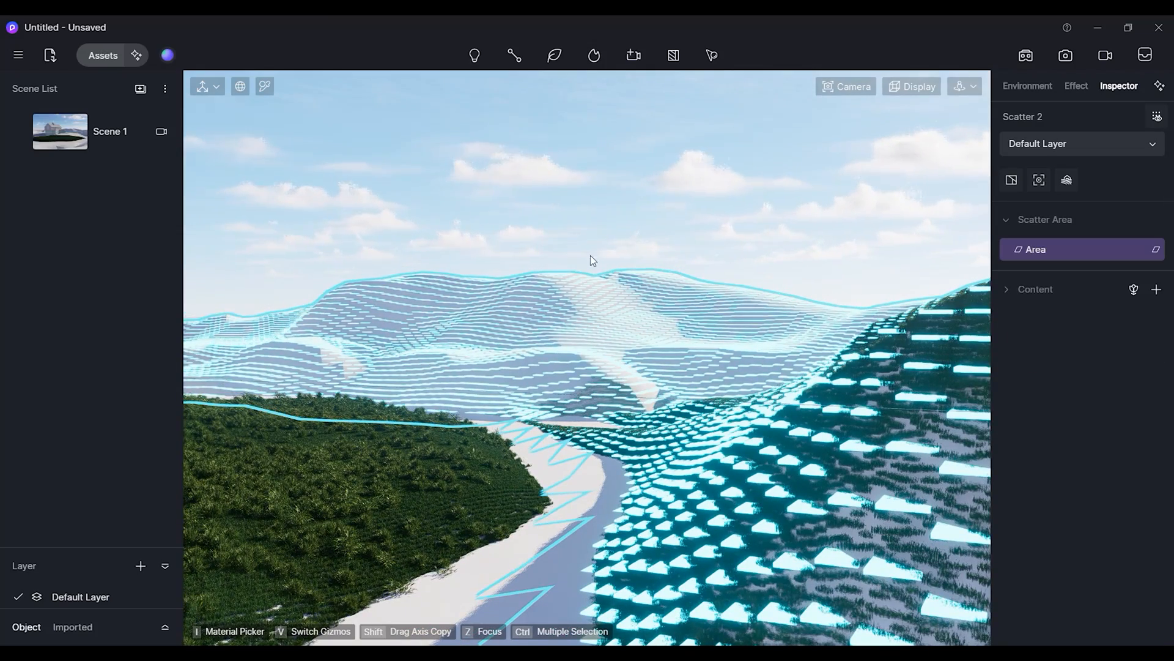
Return to the Scene 1 view and create another scatter area by selecting the hill terrain material.
left_click(73, 138)
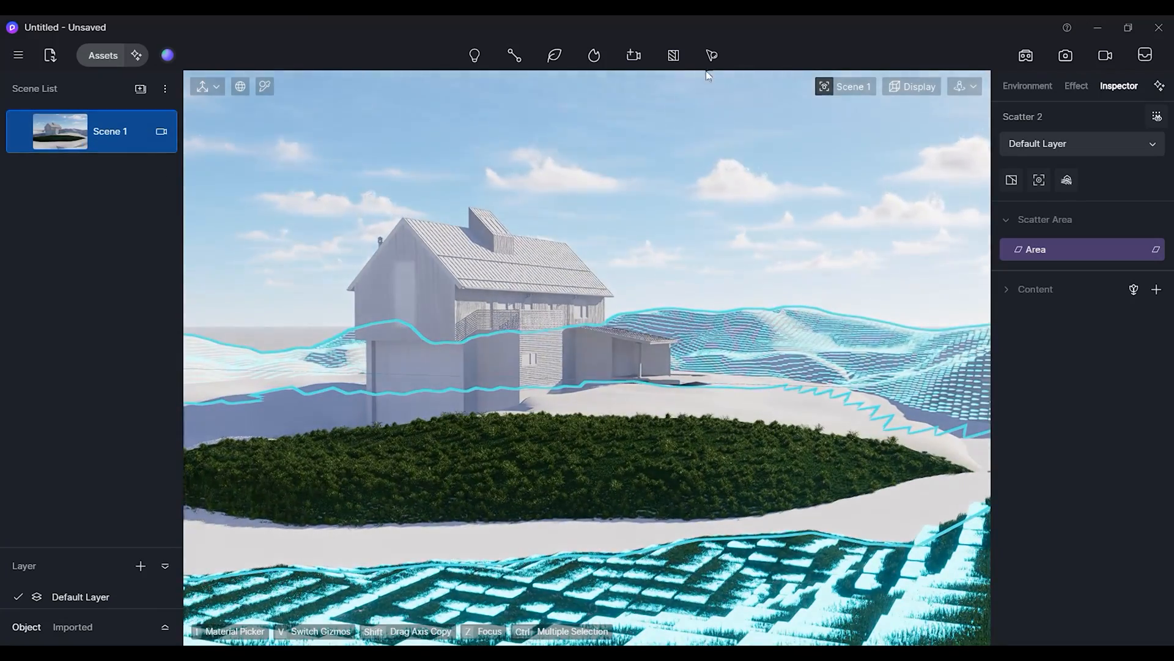
left_click(712, 55)
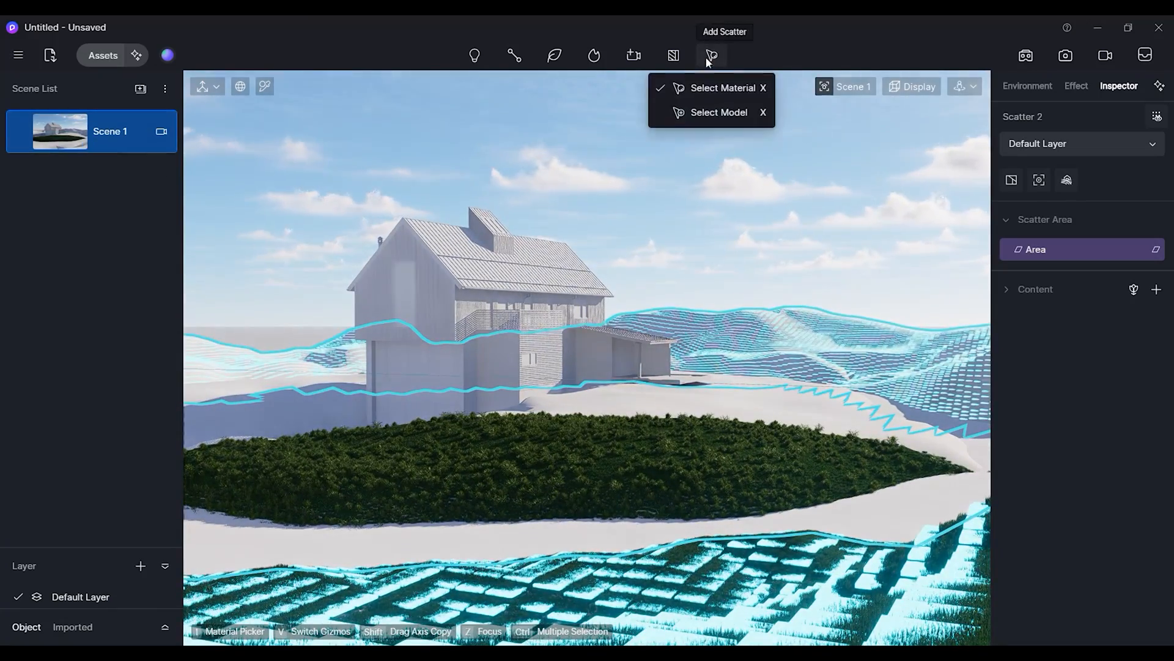
left_click(716, 93)
left_click(626, 148)
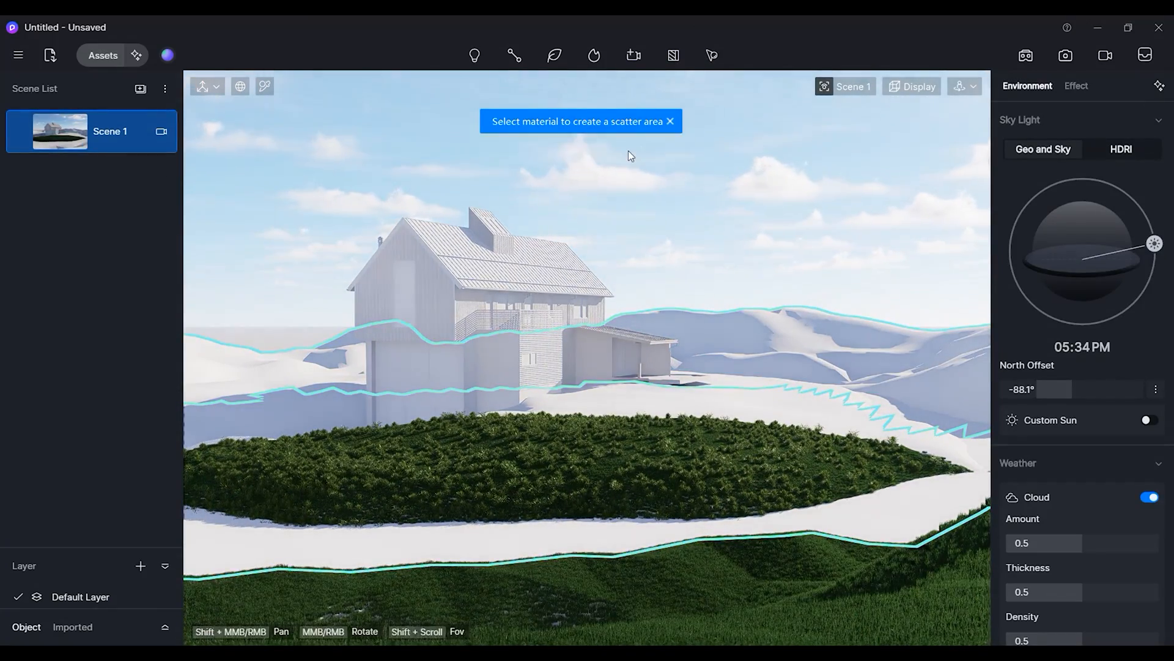
Add Hakonechloa macra 03 from the Nature assets, found via the recent Hakonechloa macra search, as the scatter's content.
left_click(1078, 399)
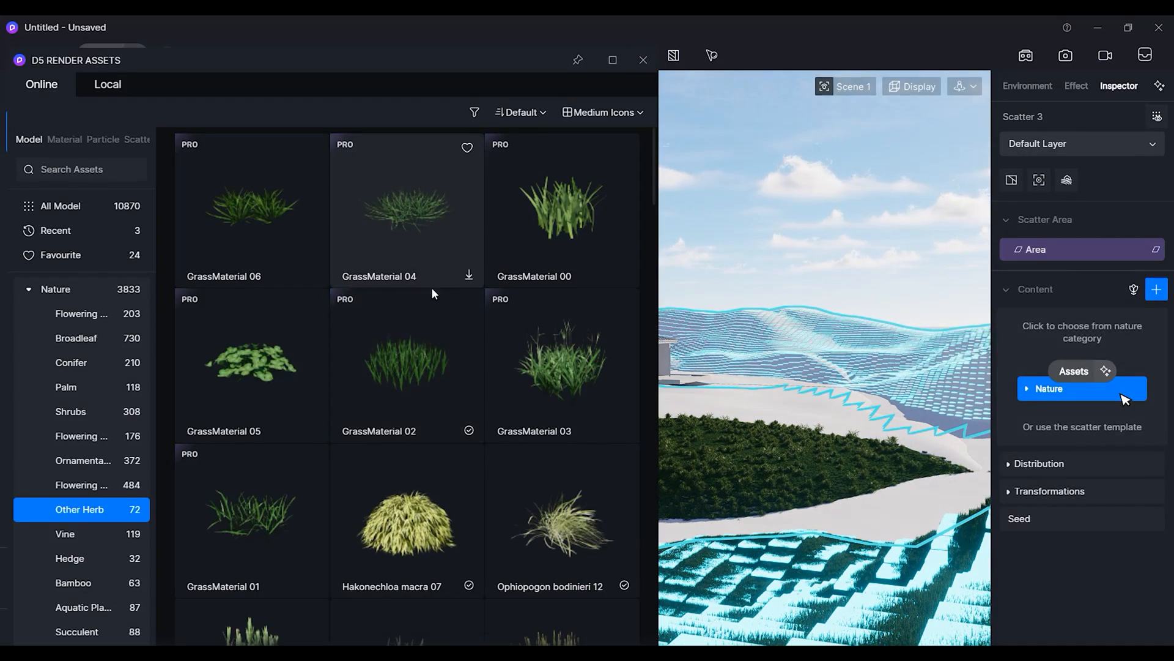
left_click(108, 174)
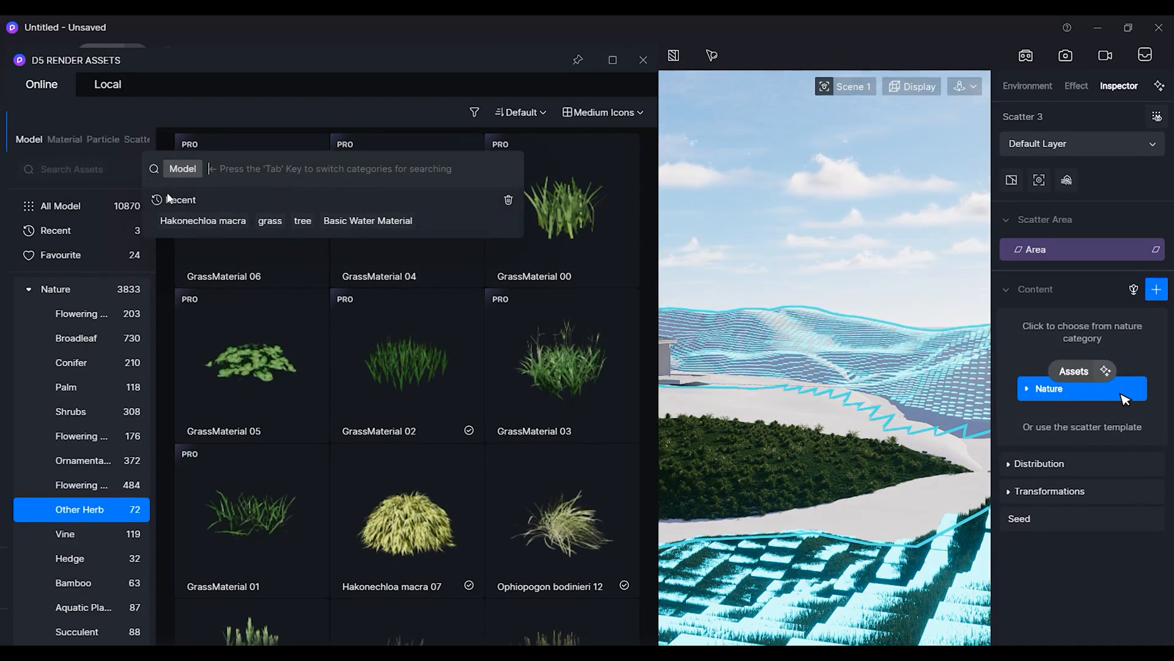
left_click(210, 221)
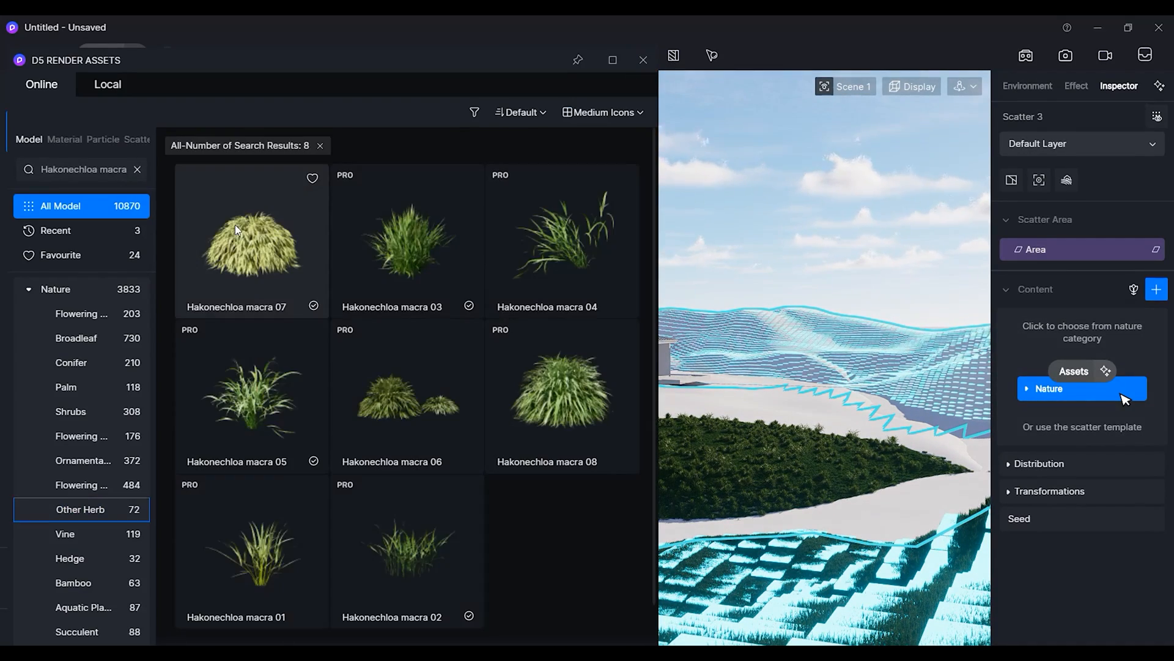
left_click(410, 239)
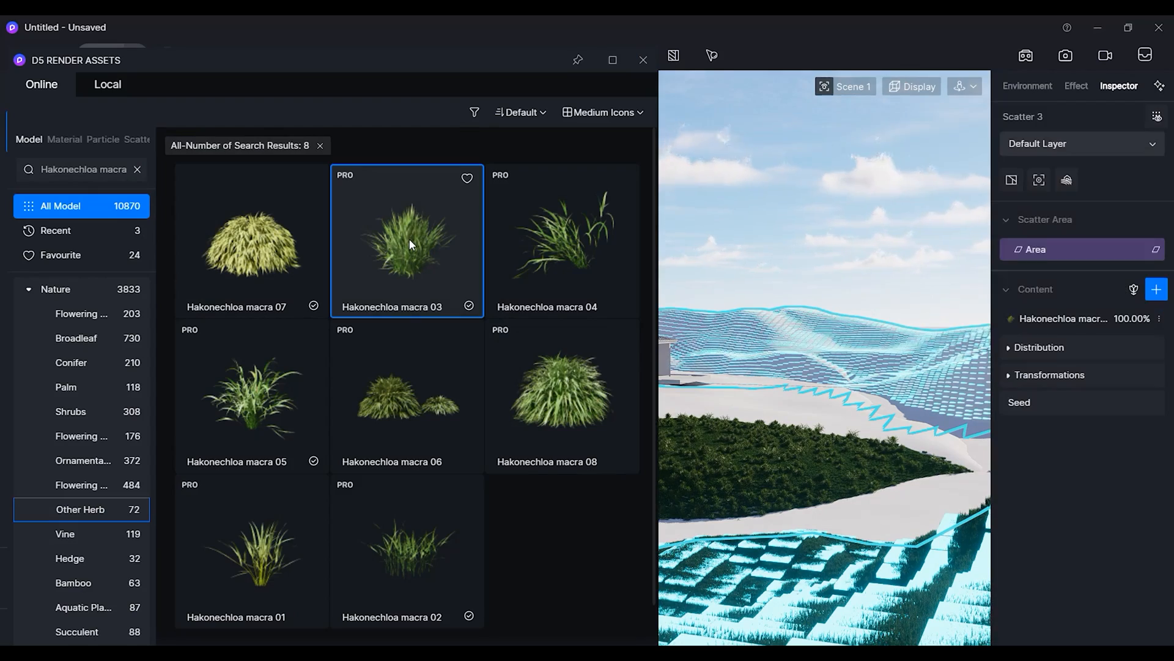
left_click(643, 60)
Open the new scatter's distribution and apply a mottled pattern from the Preset Library.
left_click(1012, 347)
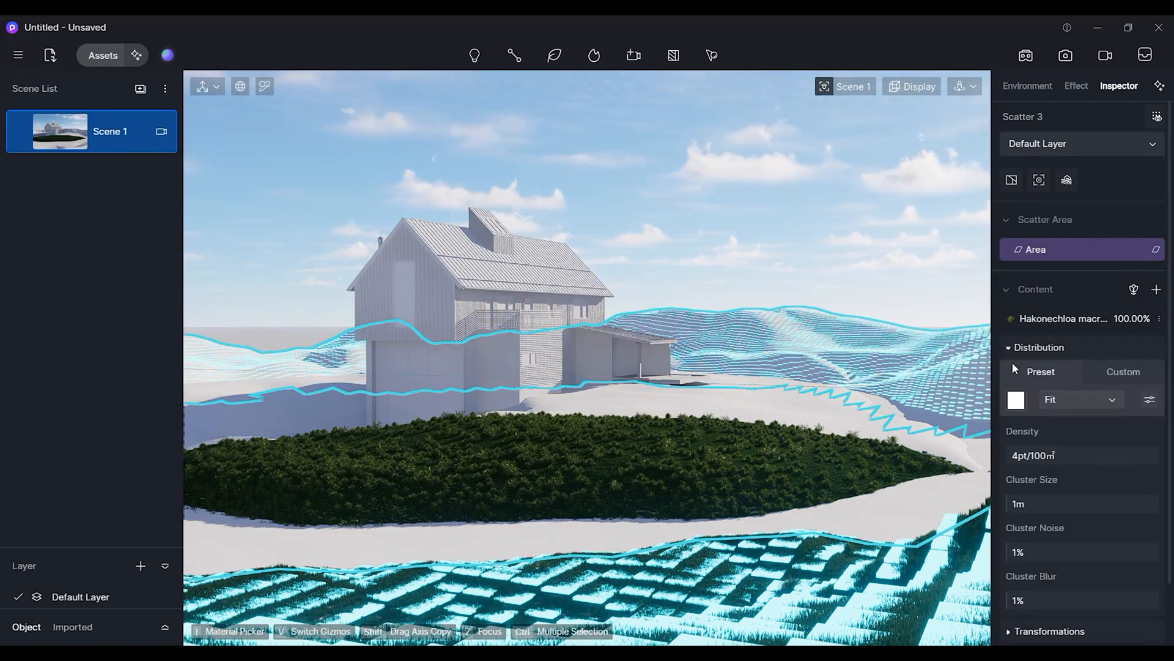
left_click(1016, 399)
scroll(1082, 567, "down", 3)
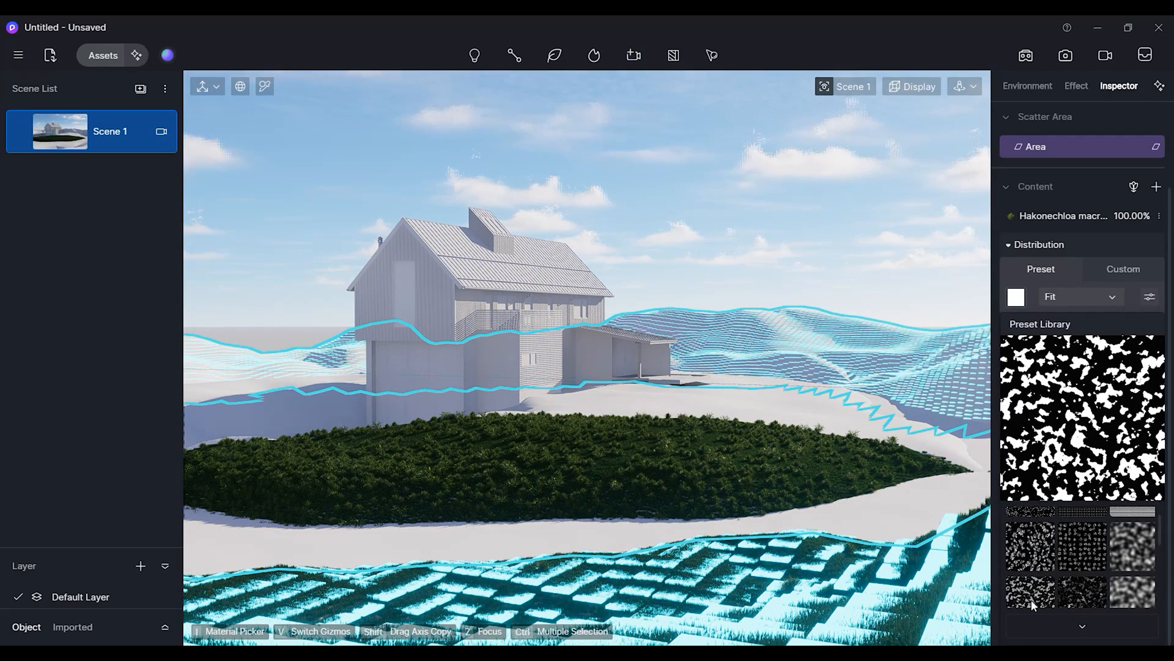
scroll(1034, 586, "down", 1)
left_click(1033, 578)
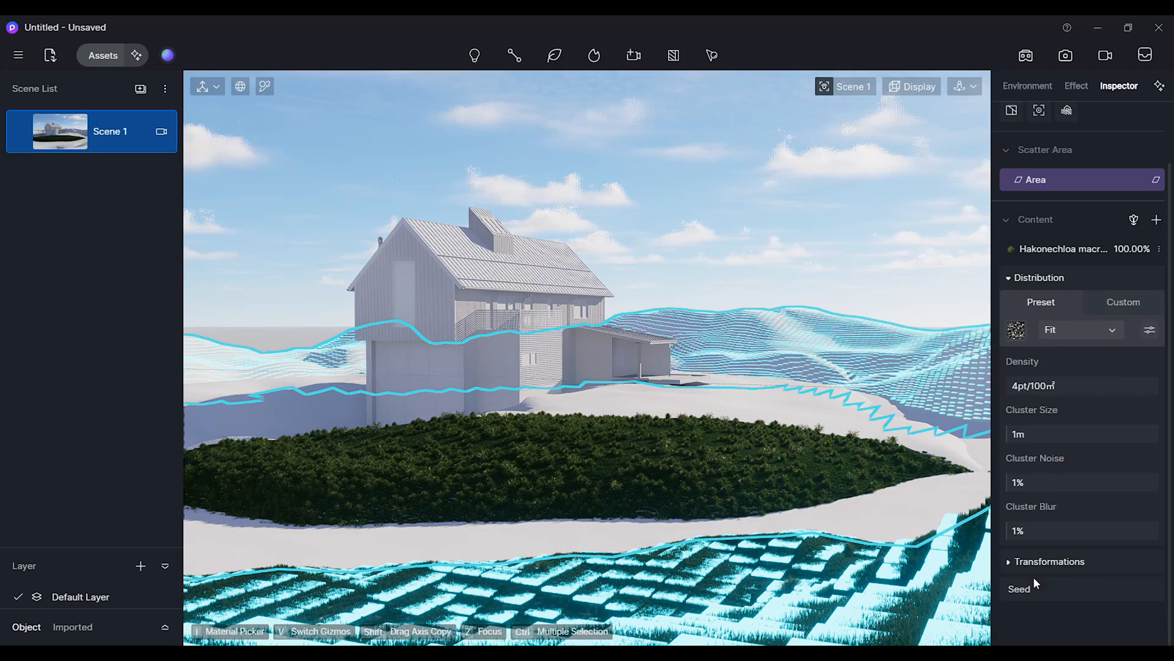
Raise the scatter's density to about 4425pt/100m².
left_click_drag(1032, 389, 1141, 395)
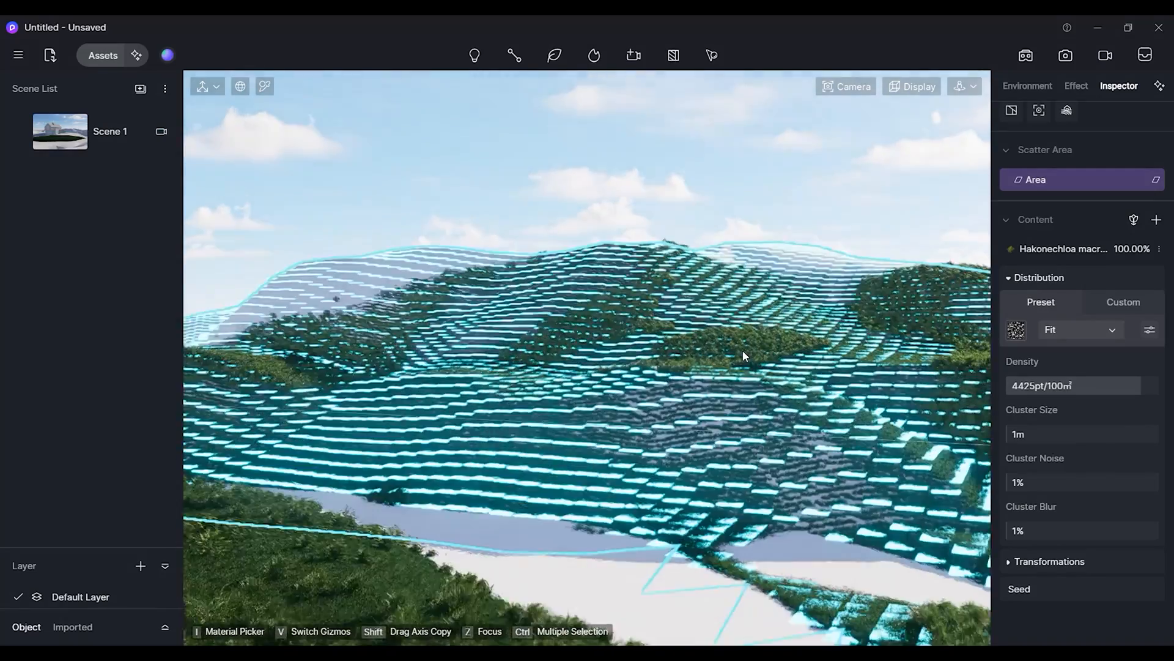
scroll(742, 350, "up", 5)
scroll(727, 369, "down", 5)
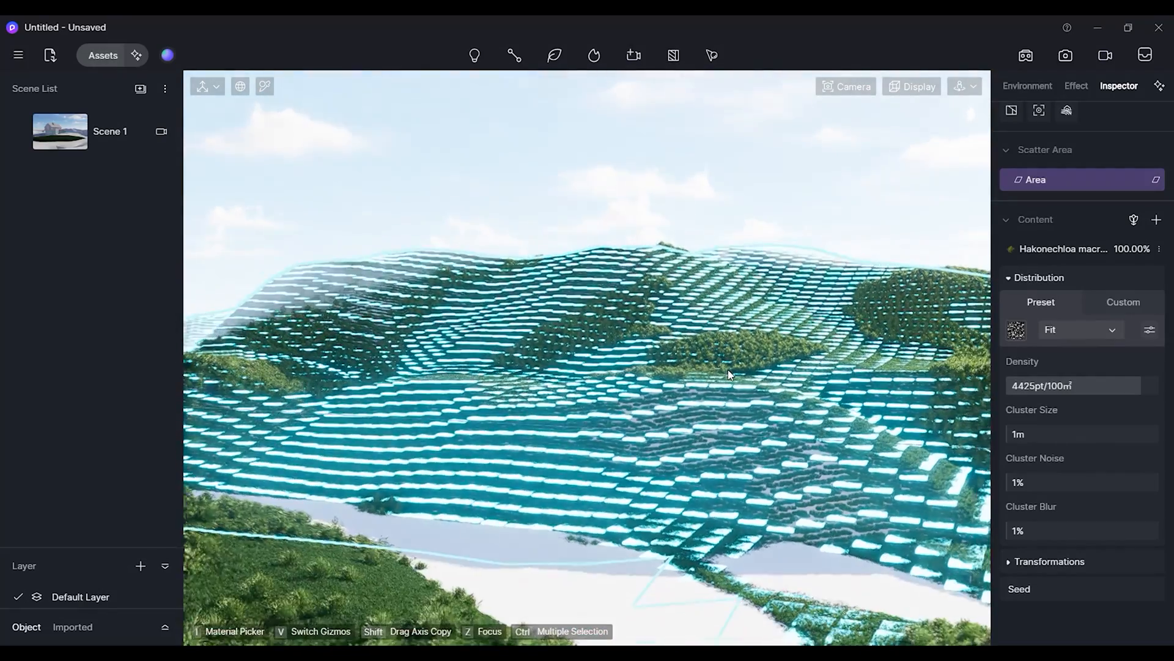
mouse_move(759, 400)
middle_mouse_down("shift")
mouse_move(577, 386)
mouse_move(746, 391)
middle_mouse_up("shift")
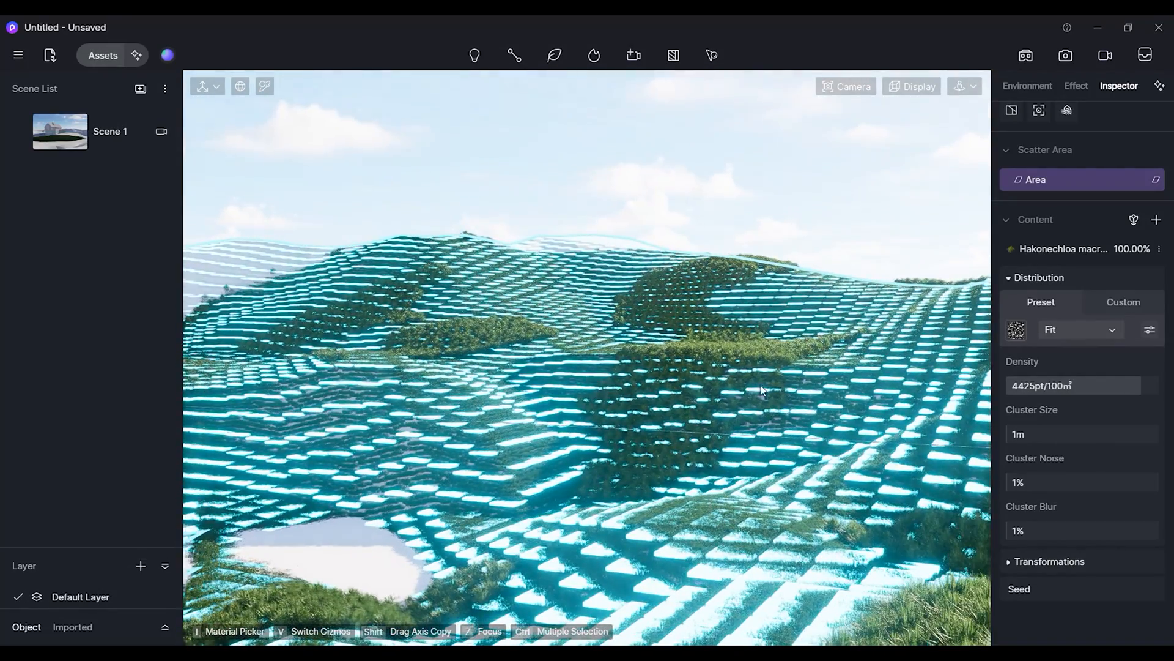
Switch the distribution to a darker, sparser pattern from the Preset Library.
left_click(1015, 331)
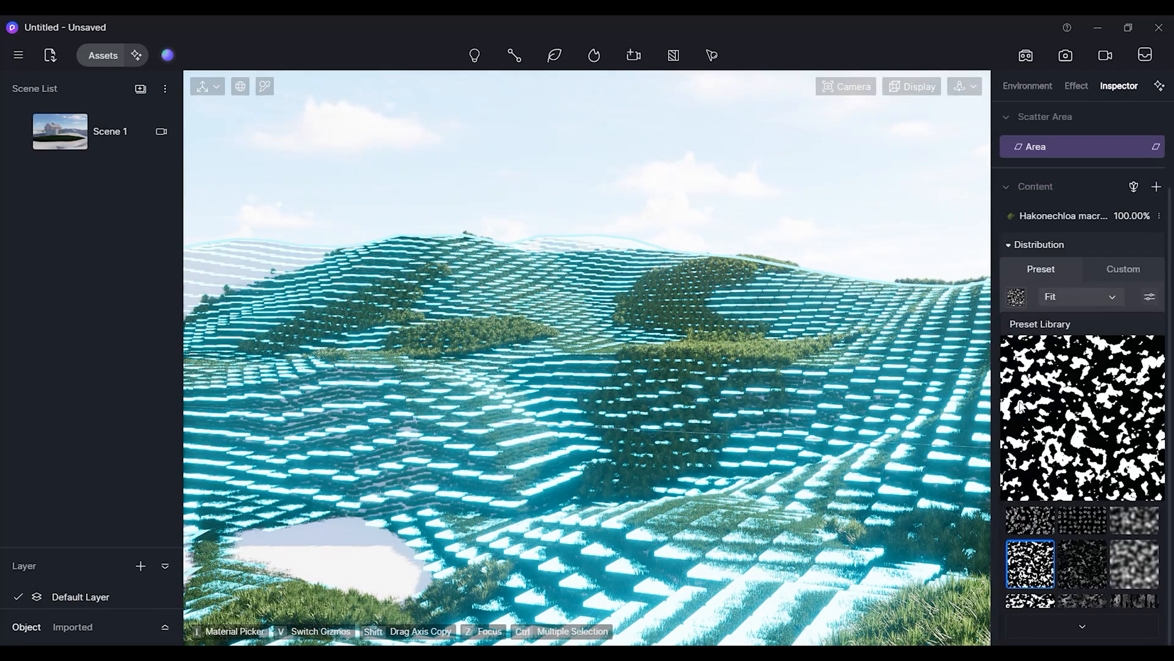
left_click(1091, 561)
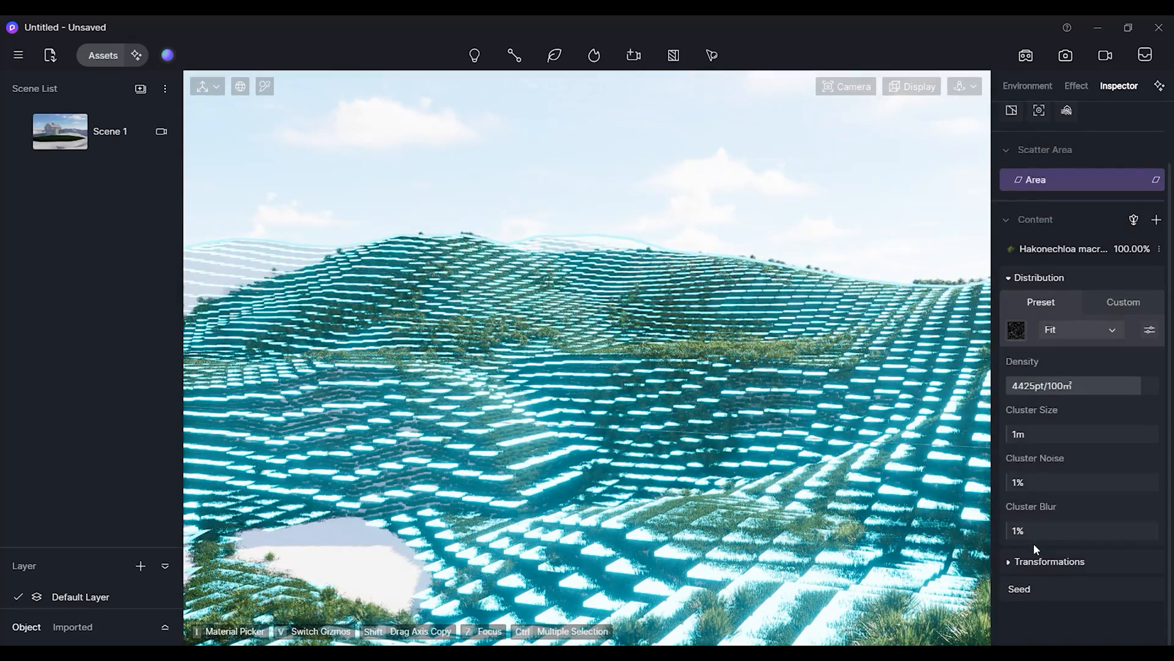
Increase the scatter's density to 5000pt/100m².
scroll(803, 466, "down", 5)
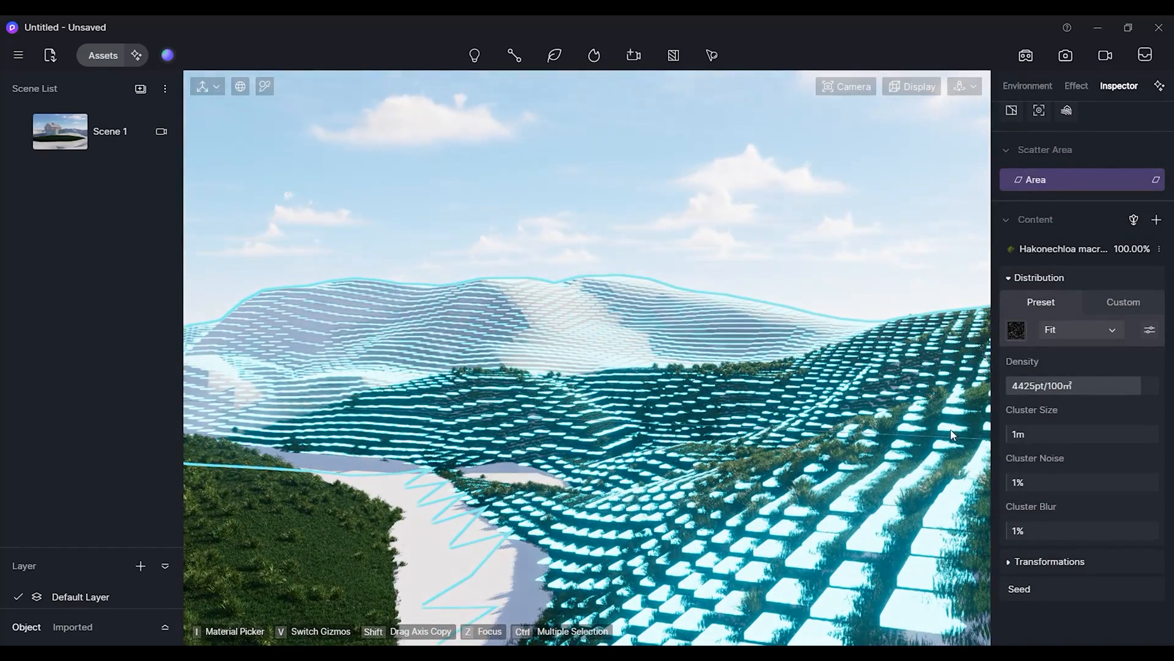
left_click_drag(1138, 390, 1159, 390)
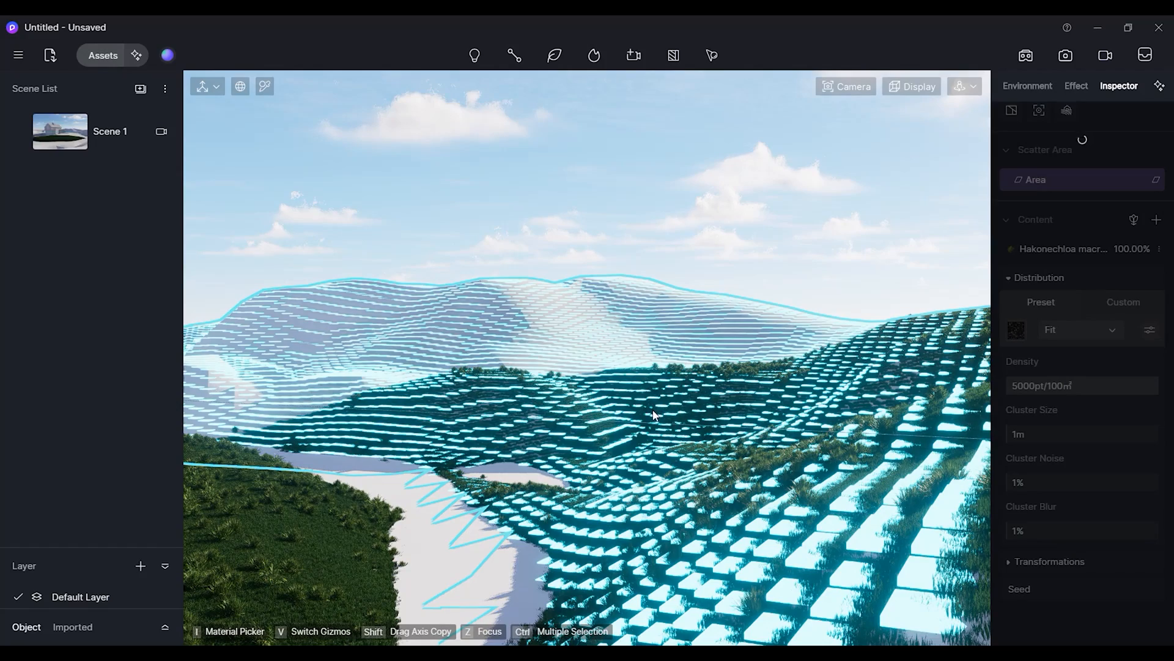
scroll(652, 417, "up", 5)
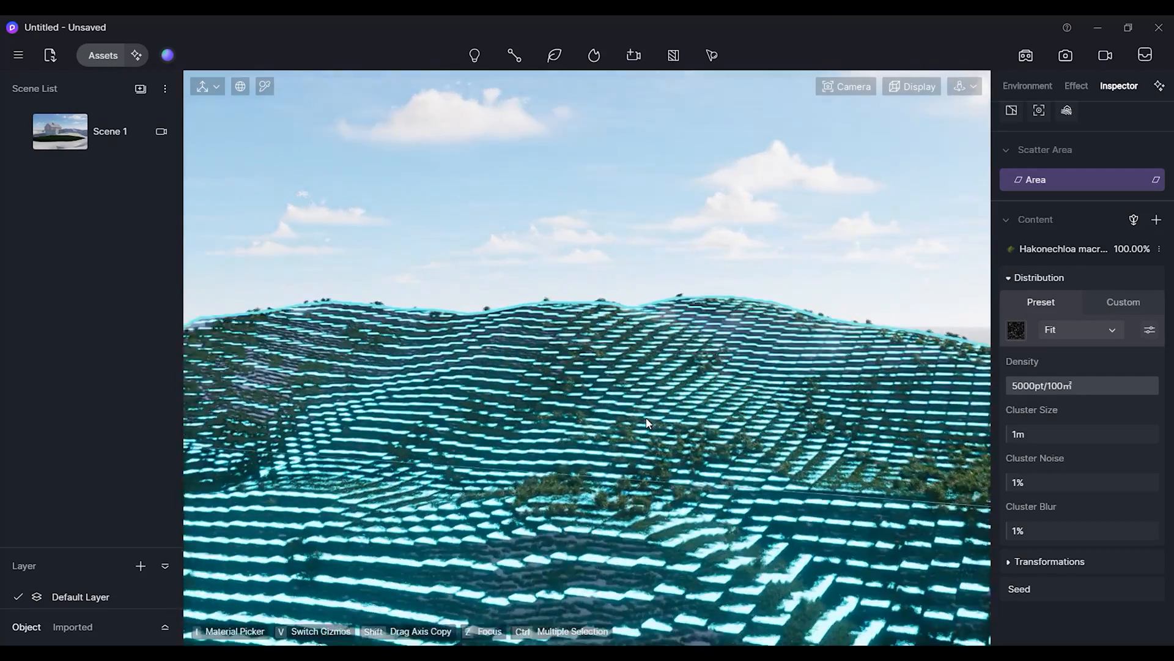
scroll(647, 416, "down", 4)
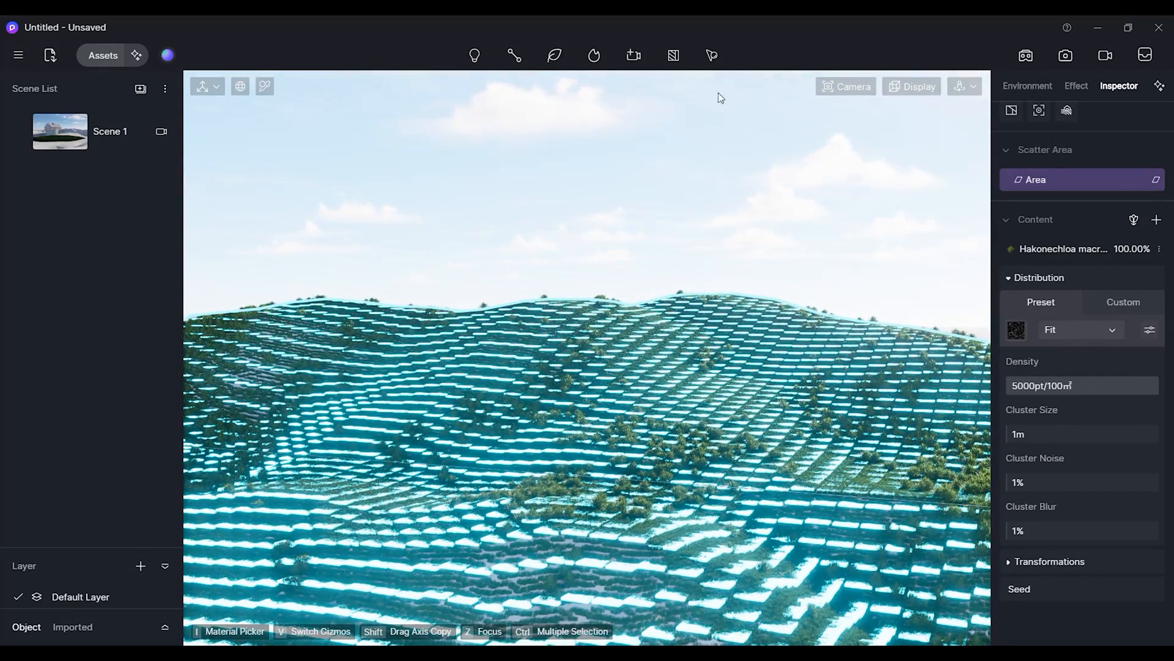
Create a fourth scatter area by selecting the same hill terrain material.
mouse_move(712, 56)
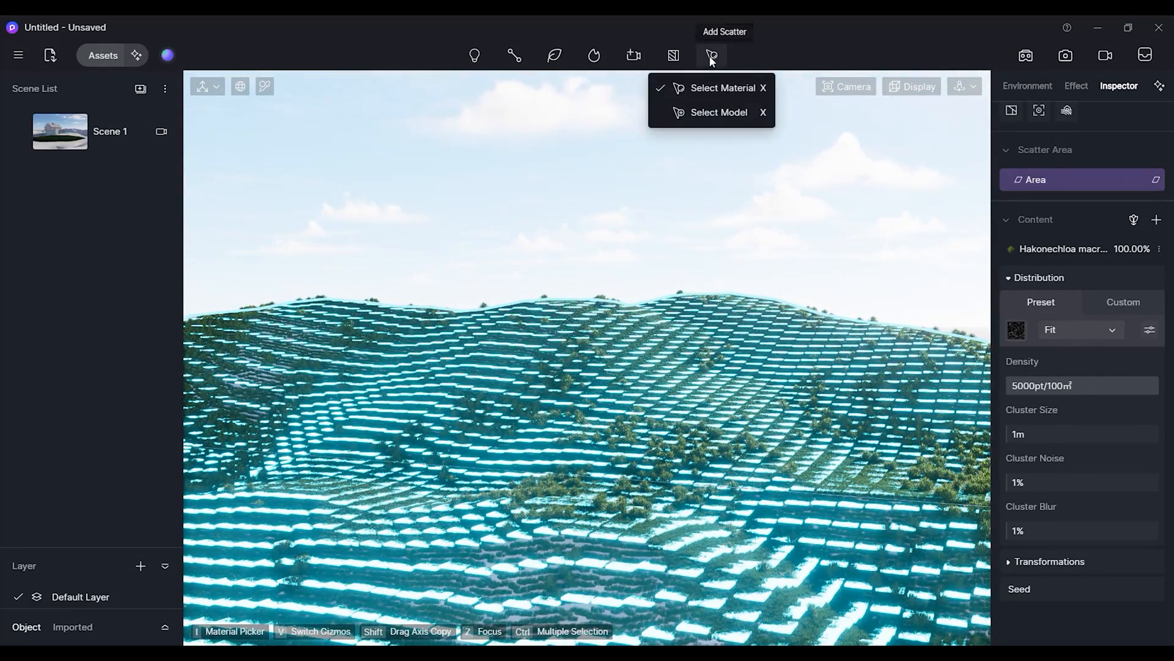
left_click(718, 89)
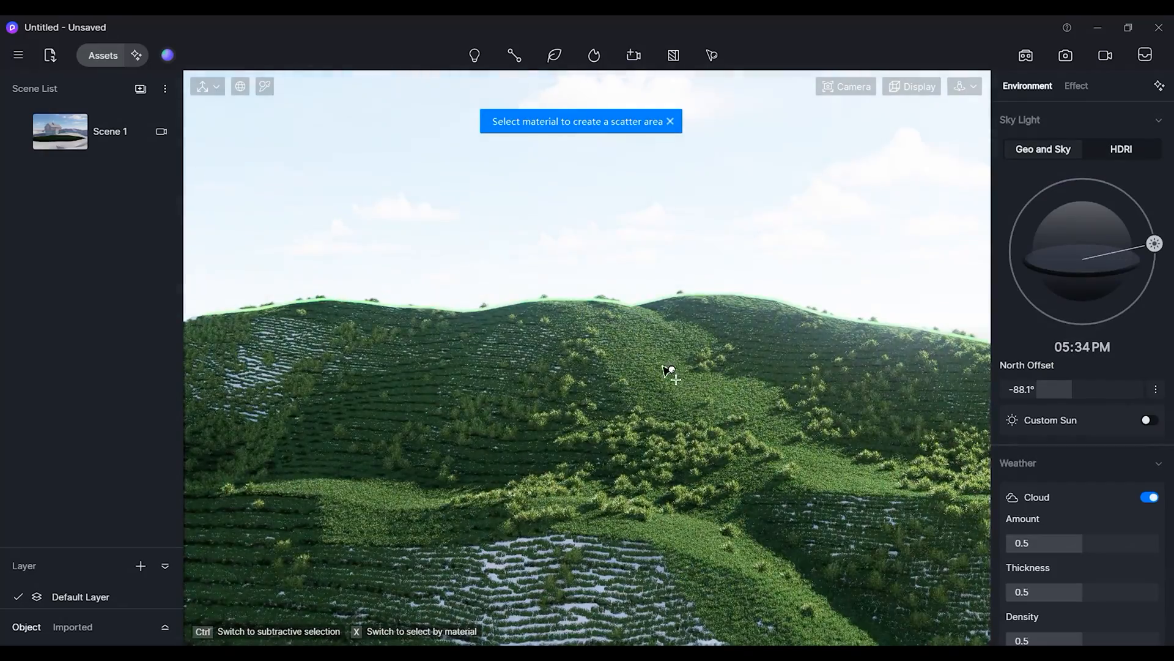
left_click(665, 382)
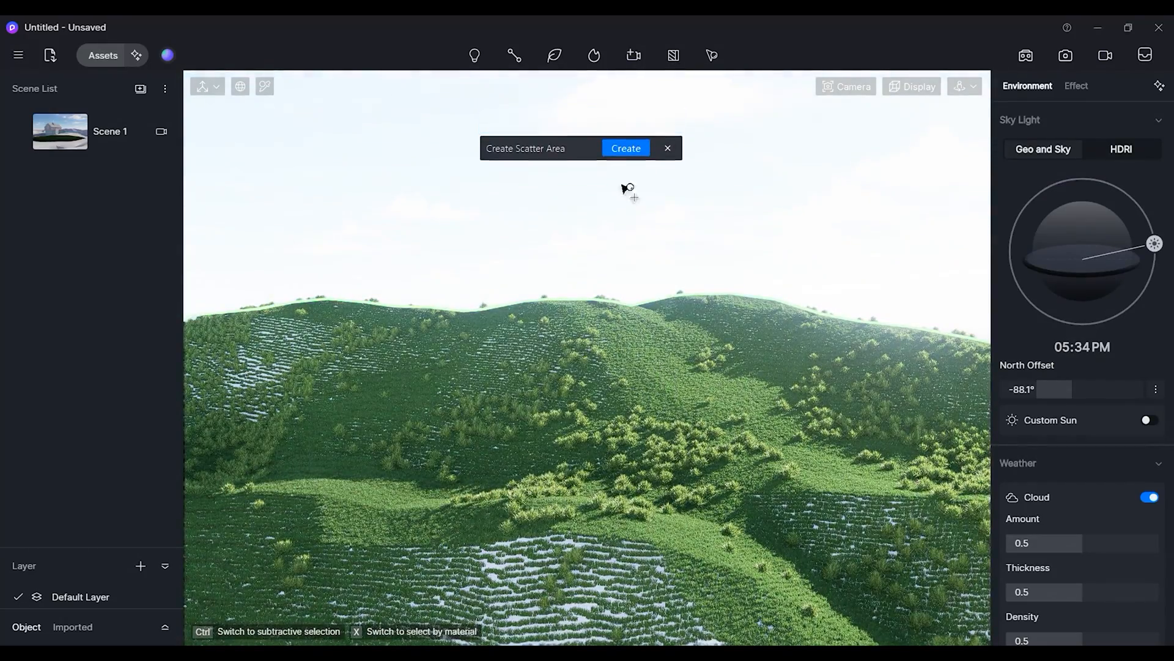
left_click(627, 150)
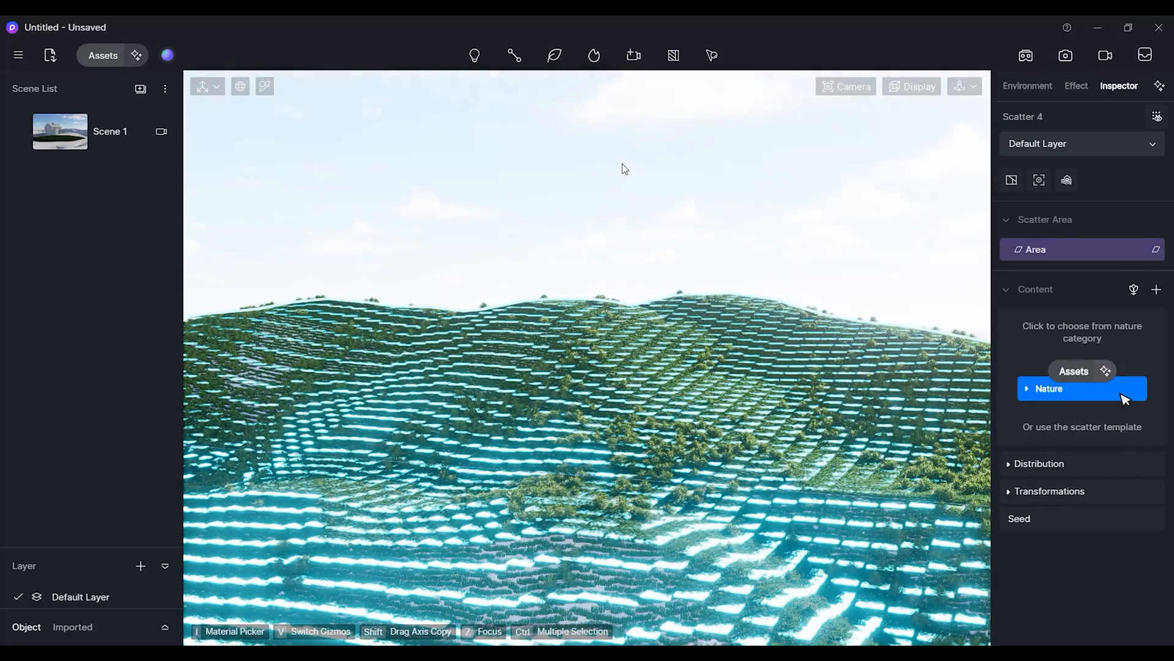
Add Hakonechloa macra 04 from the Nature assets as the new scatter's content.
left_click(1071, 392)
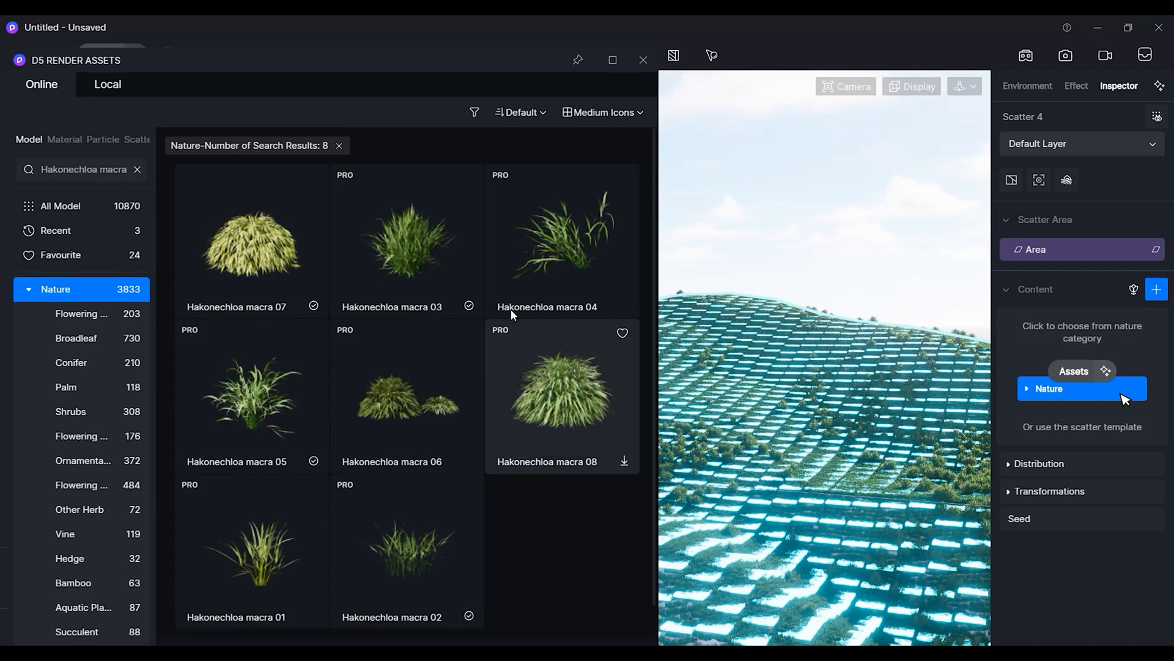
left_click(580, 246)
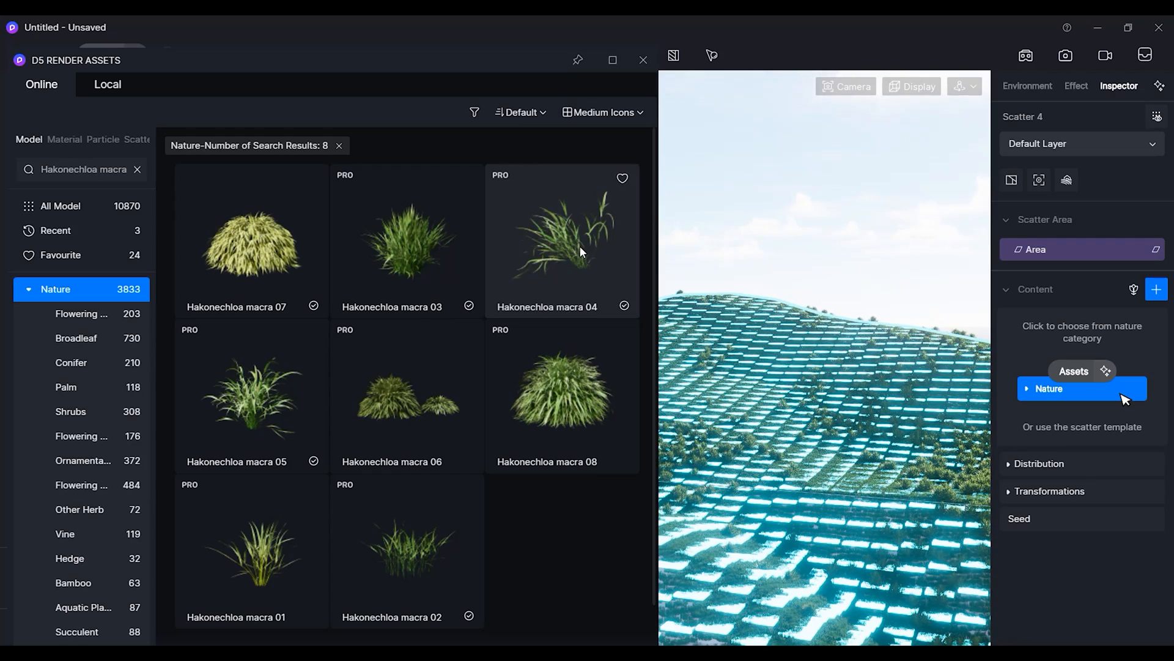
left_click(579, 246)
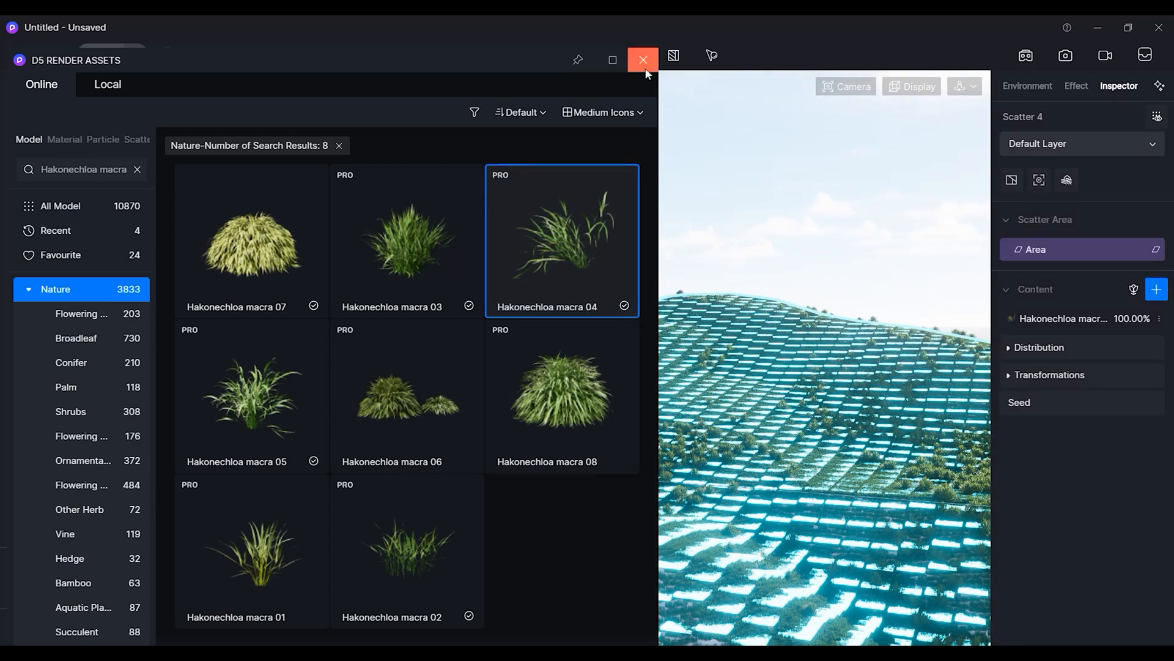
left_click(643, 59)
Open the distribution, apply a speckled pattern from the Preset Library and set density to about 4825pt/100m².
left_click(1008, 348)
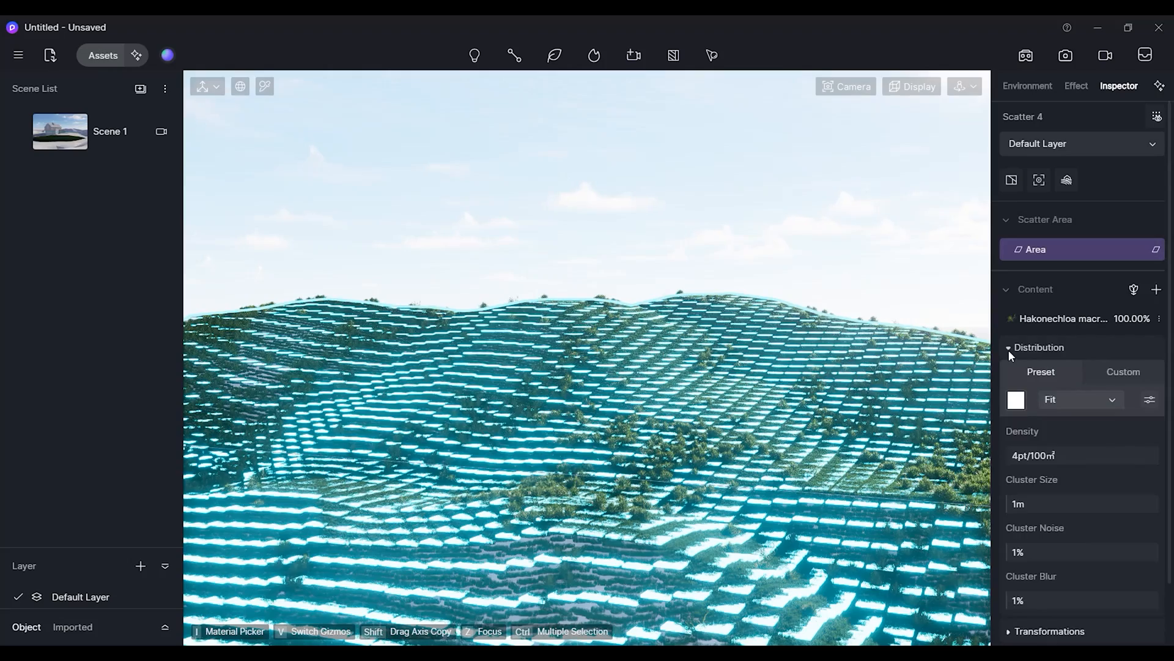
left_click(1016, 399)
scroll(1074, 595, "down", 5)
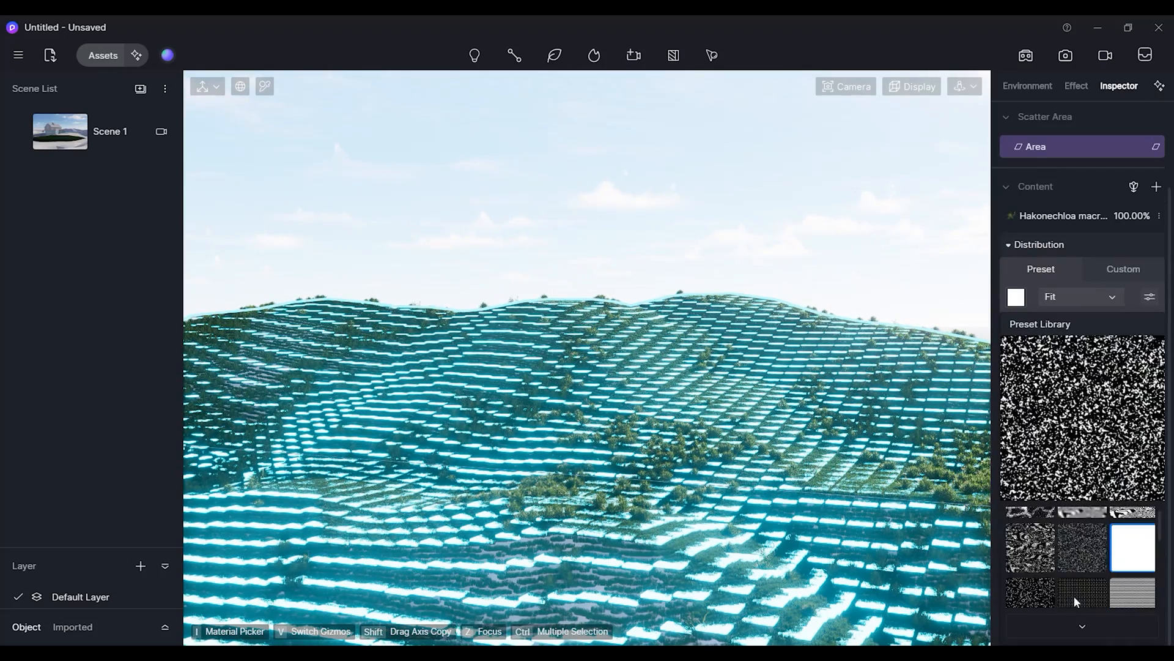
scroll(1090, 594, "down", 2)
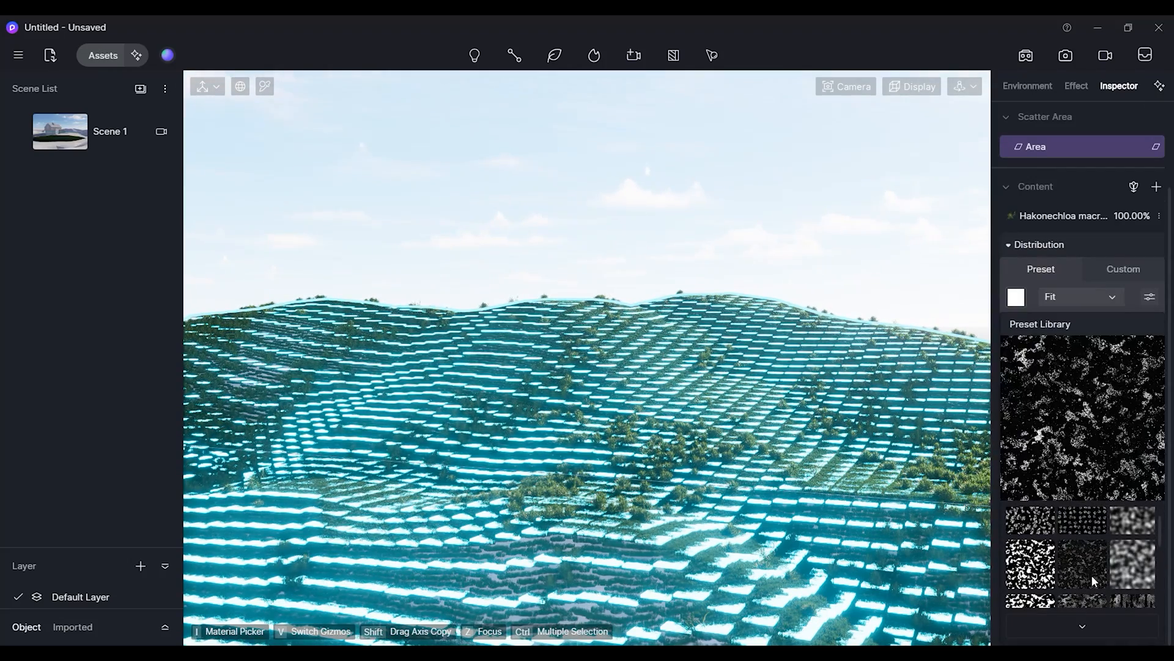
scroll(1091, 578, "down", 2)
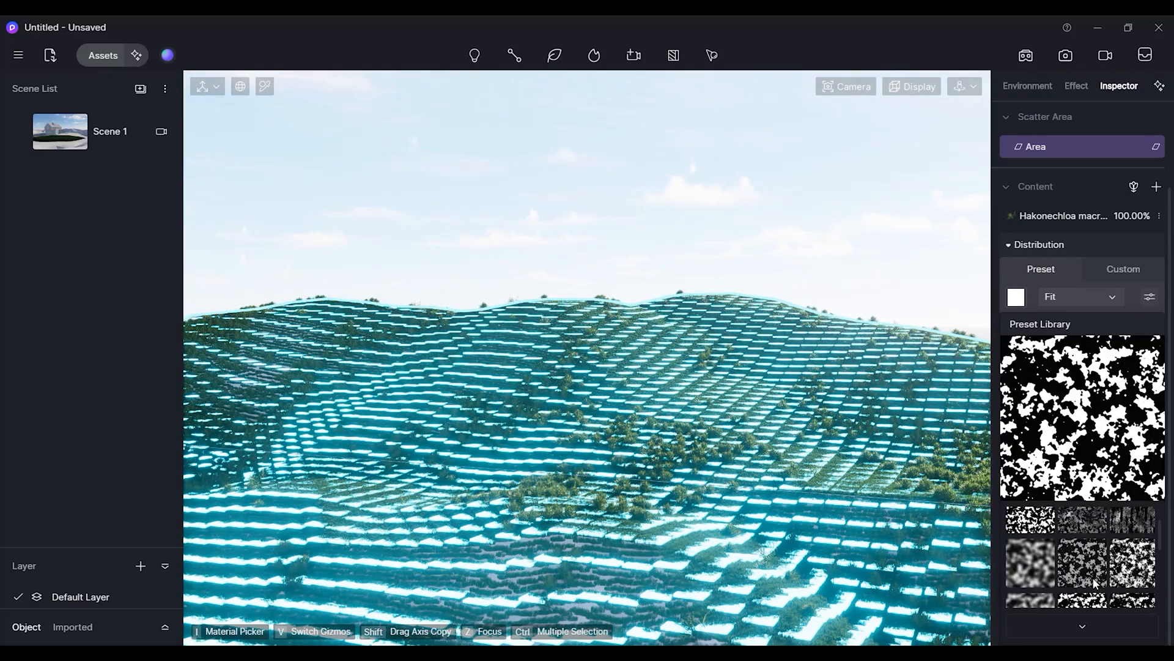
left_click(1094, 583)
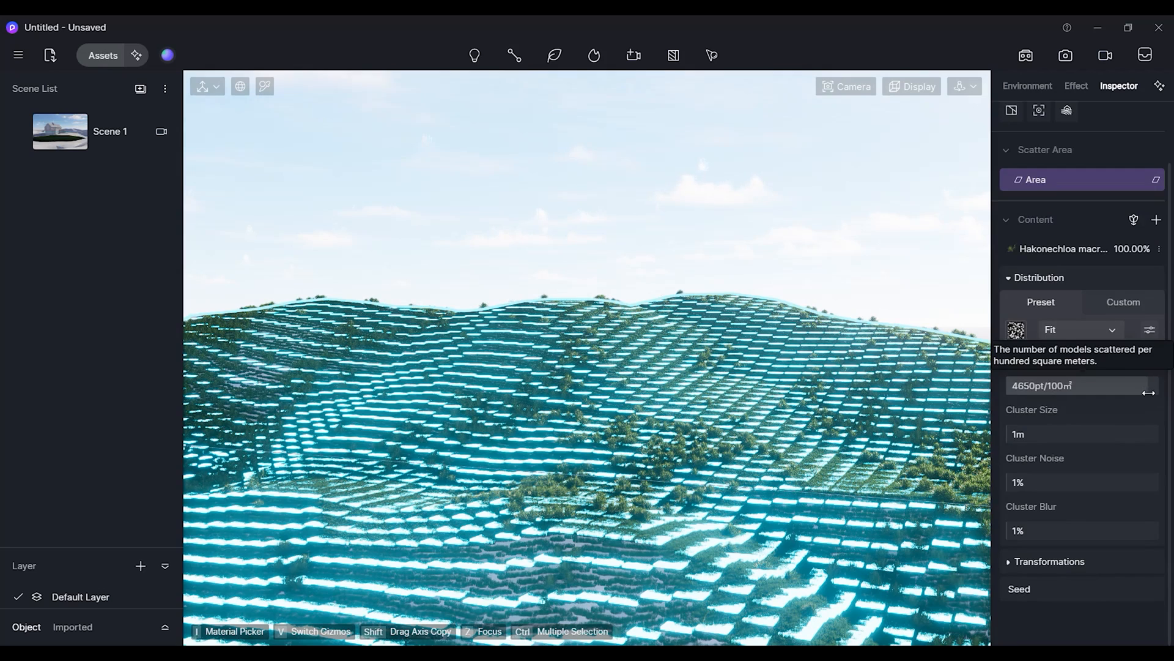
left_click_drag(1149, 393, 1117, 404)
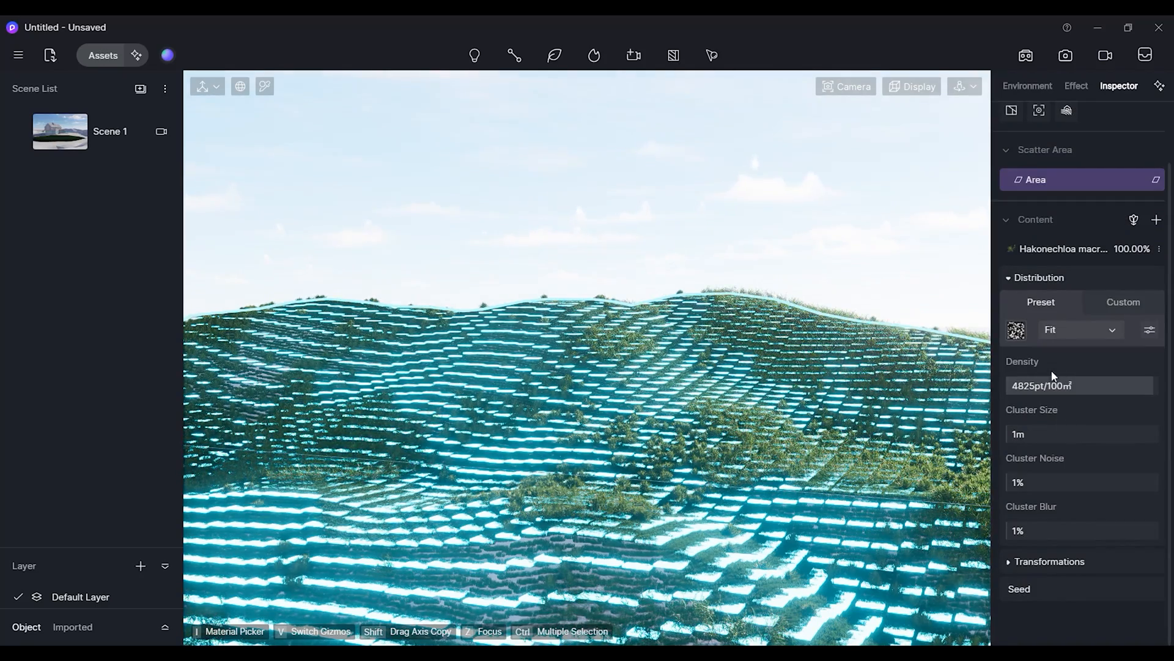
Open the Hakonechloa macra 04 content settings and set its scale to 180%.
left_click(1064, 249)
left_click(1083, 259)
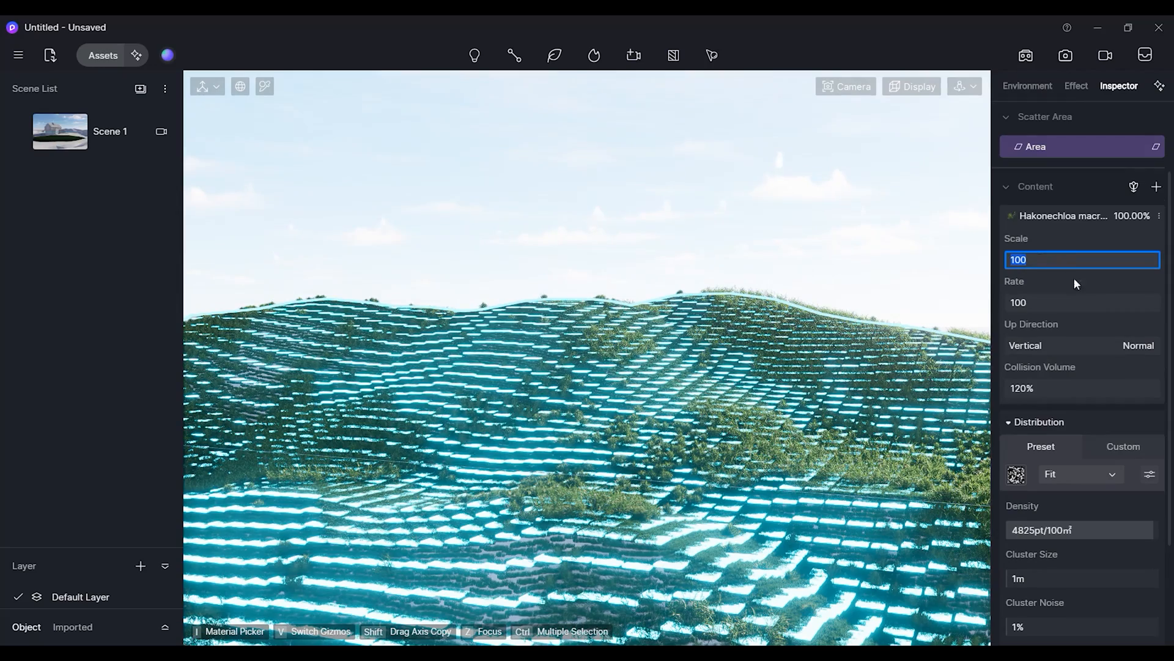
type("150")
key("Return")
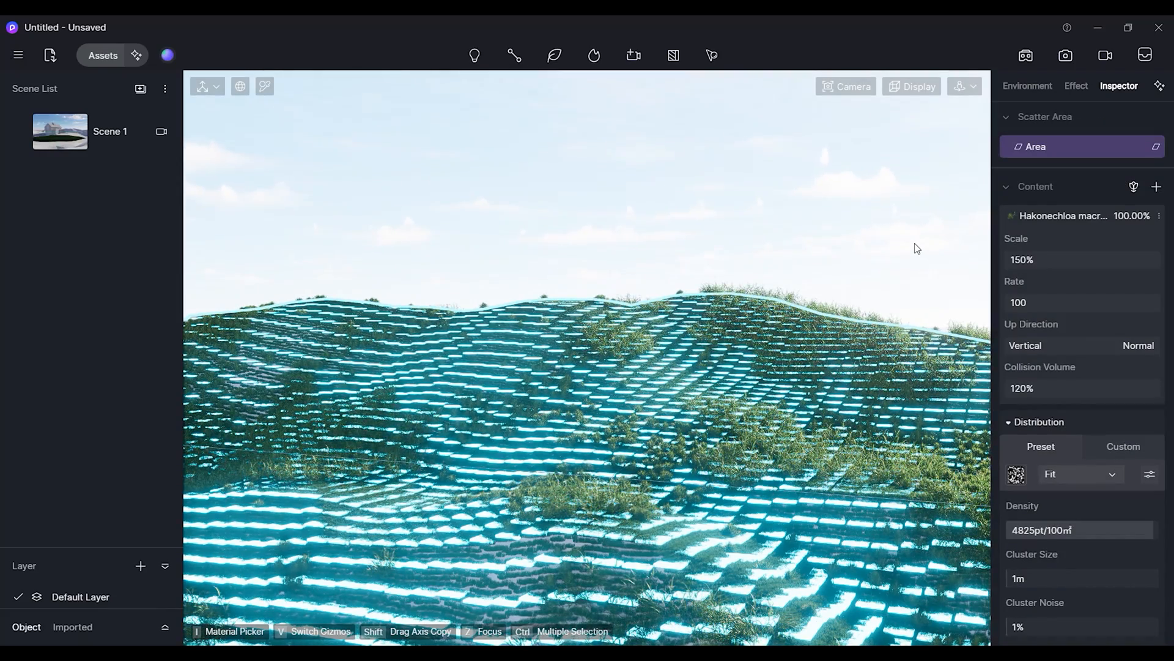
left_click(1043, 262)
type("180")
key("Return")
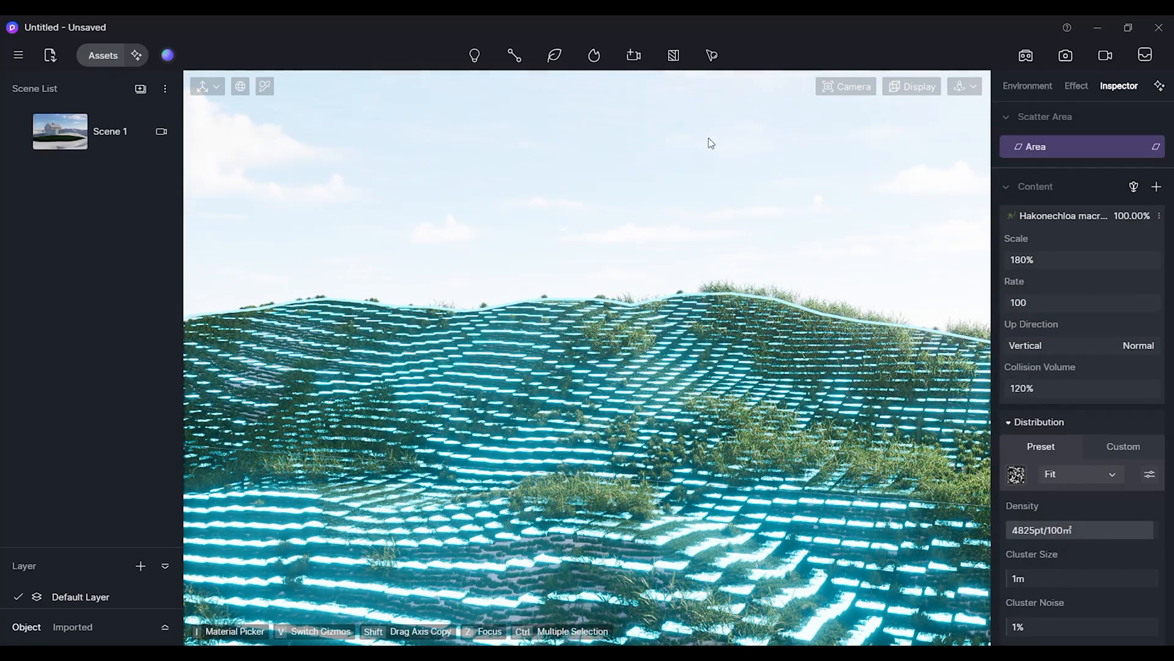
Create a fifth scatter area by selecting the hill terrain material.
left_click(711, 55)
left_click(717, 88)
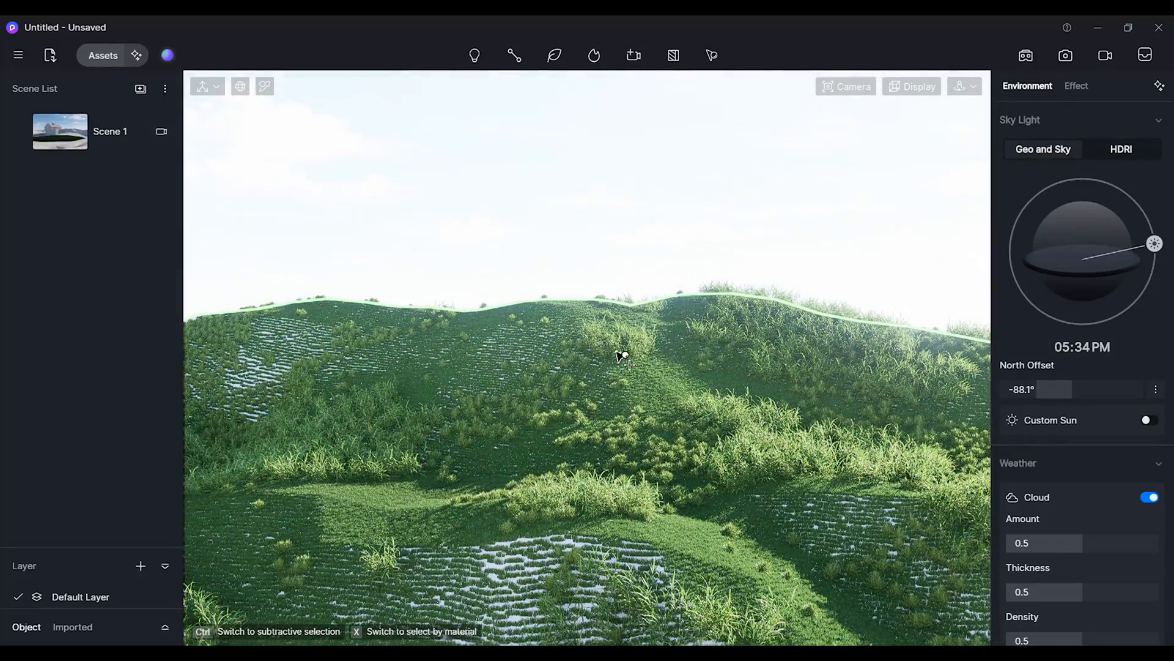
left_click(668, 369)
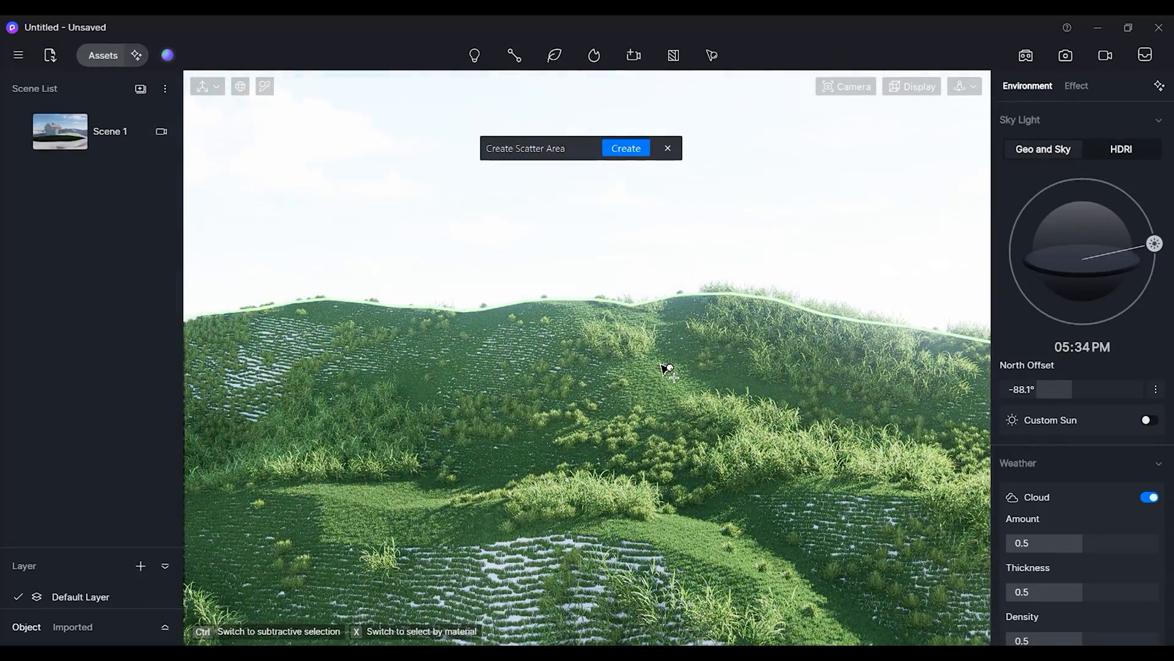
left_click(626, 148)
Add the first Miscanthus sinensis variety from the Ornamental grass category as the new scatter's content.
left_click(1124, 396)
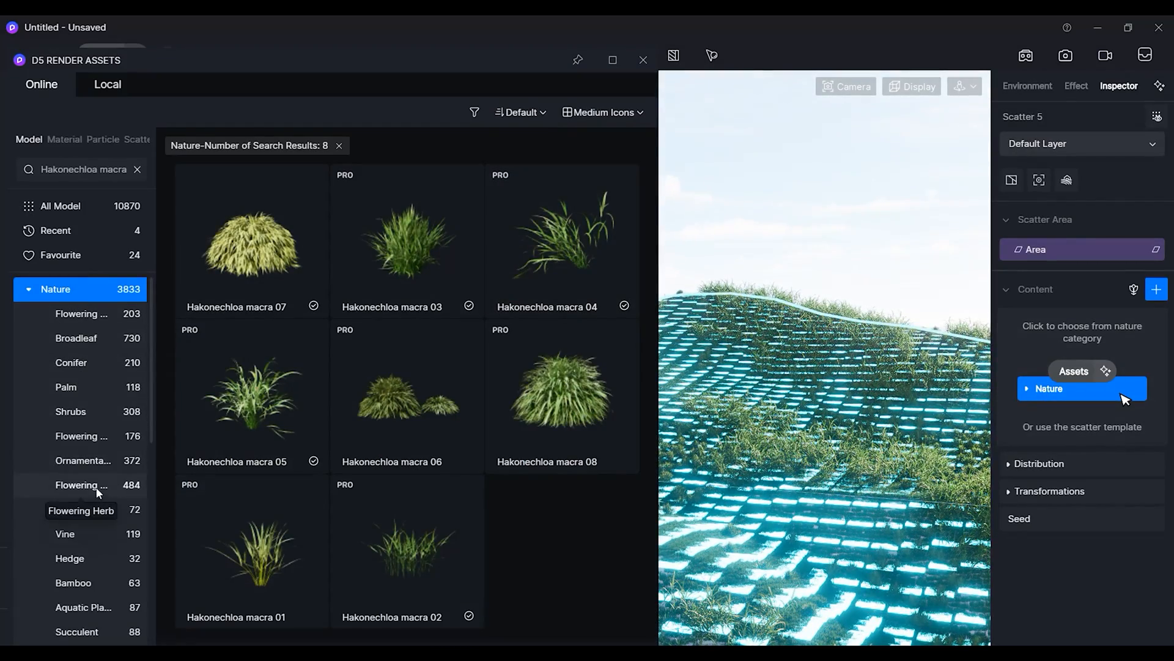
left_click(92, 465)
left_click(387, 147)
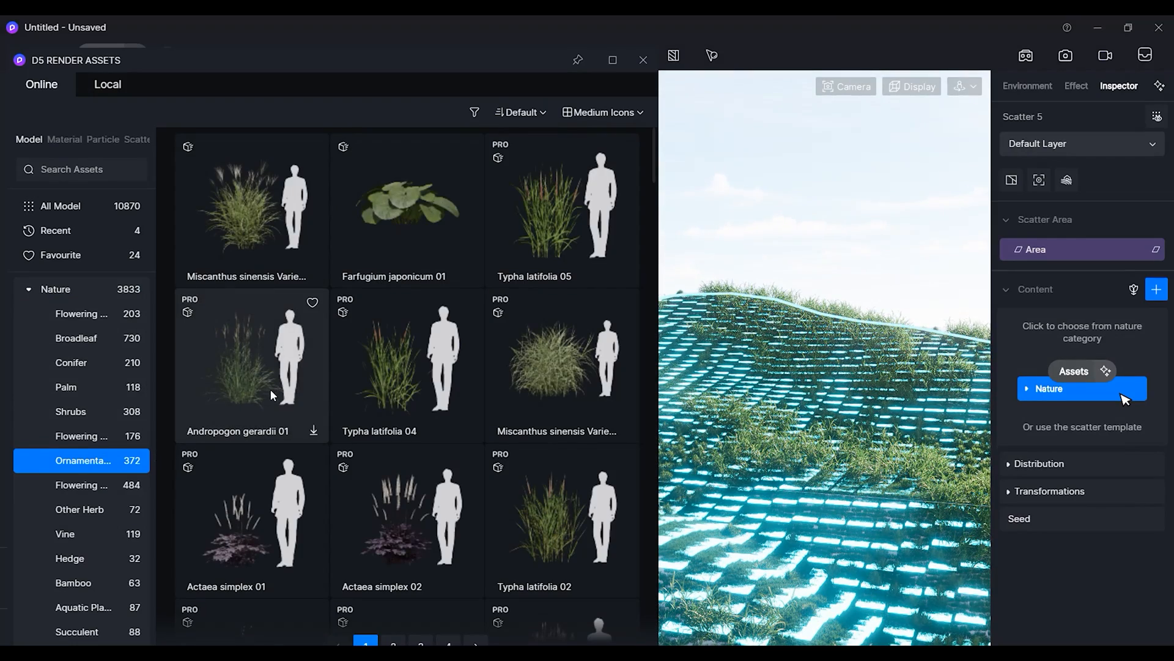
left_click(248, 214)
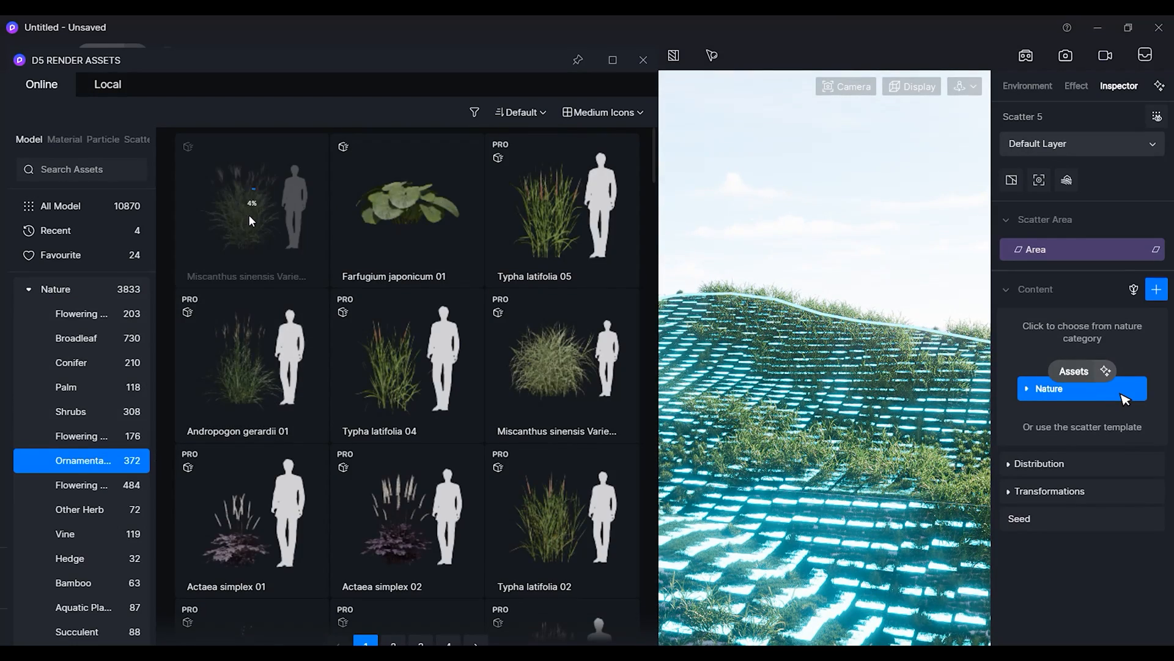
scroll(342, 347, "down", 2)
scroll(343, 348, "up", 2)
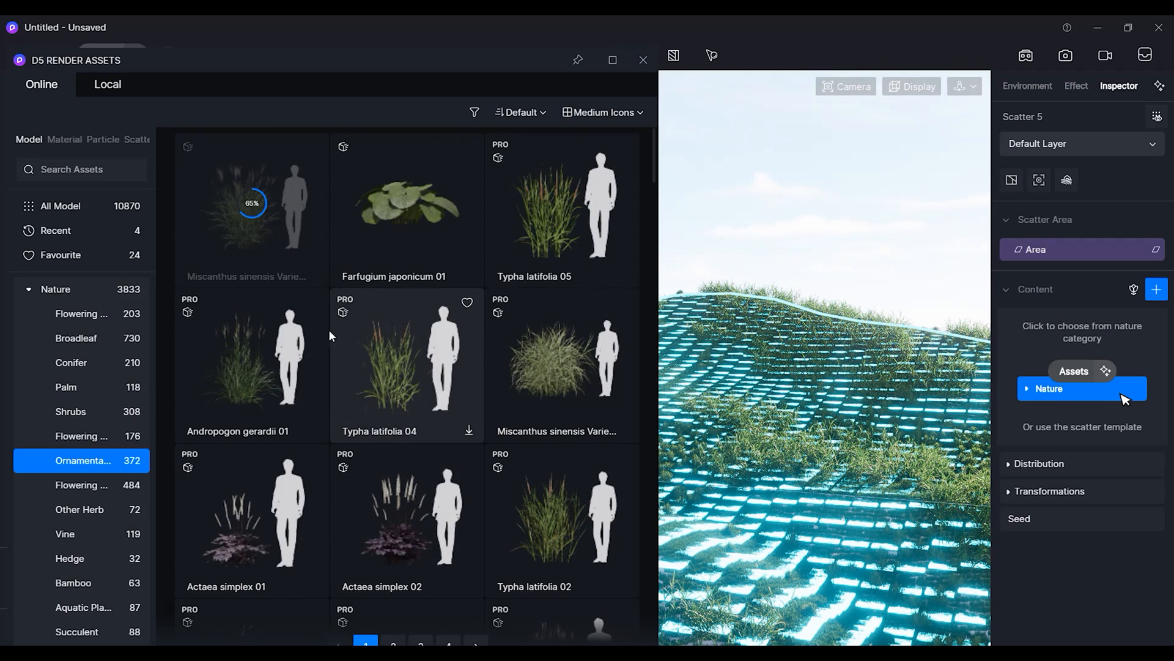
left_click(258, 215)
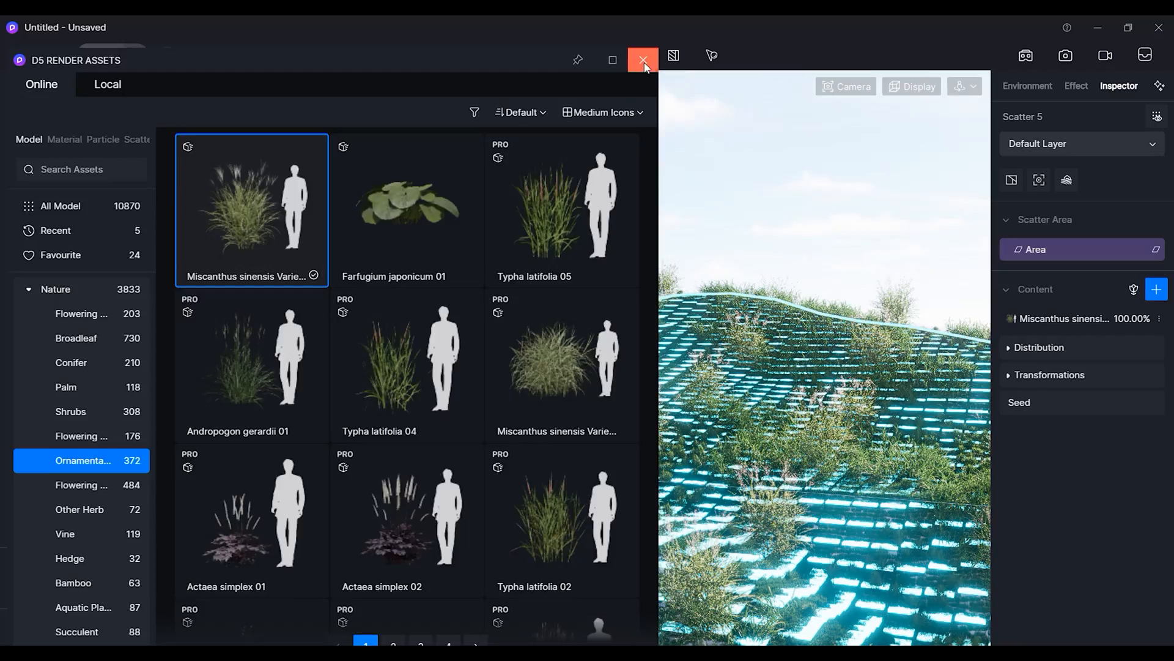
left_click(644, 61)
Open the distribution, apply a blotchy pattern from the Preset Library and set density to 100pt/100m².
left_click(1008, 348)
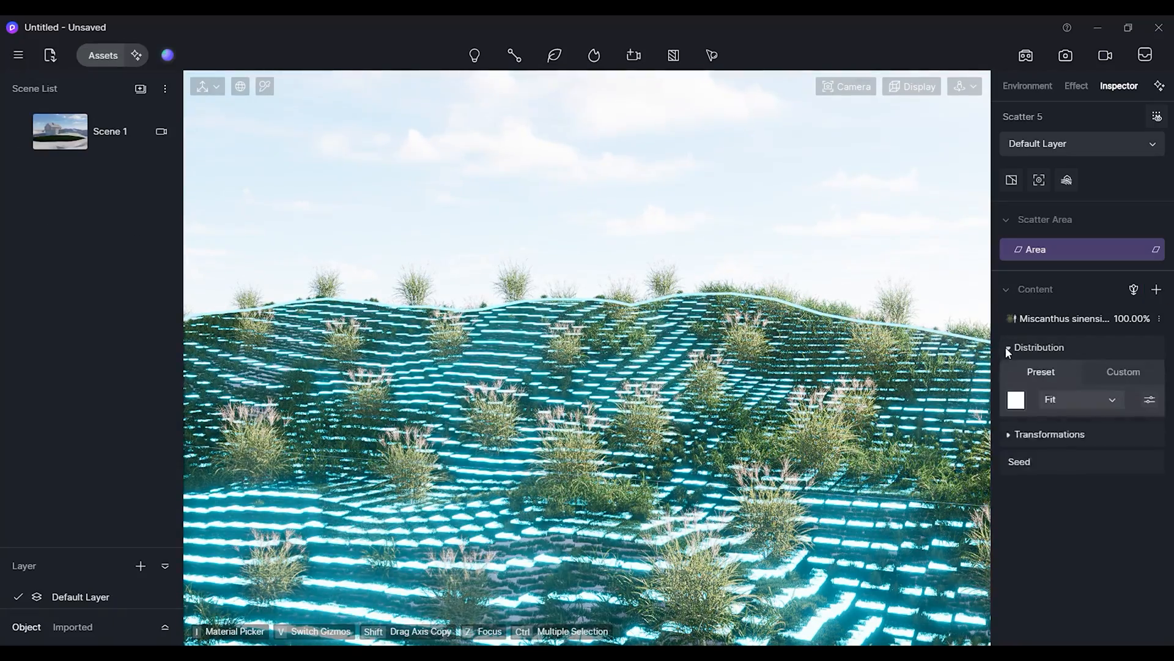
left_click(1017, 400)
scroll(1063, 582, "down", 5)
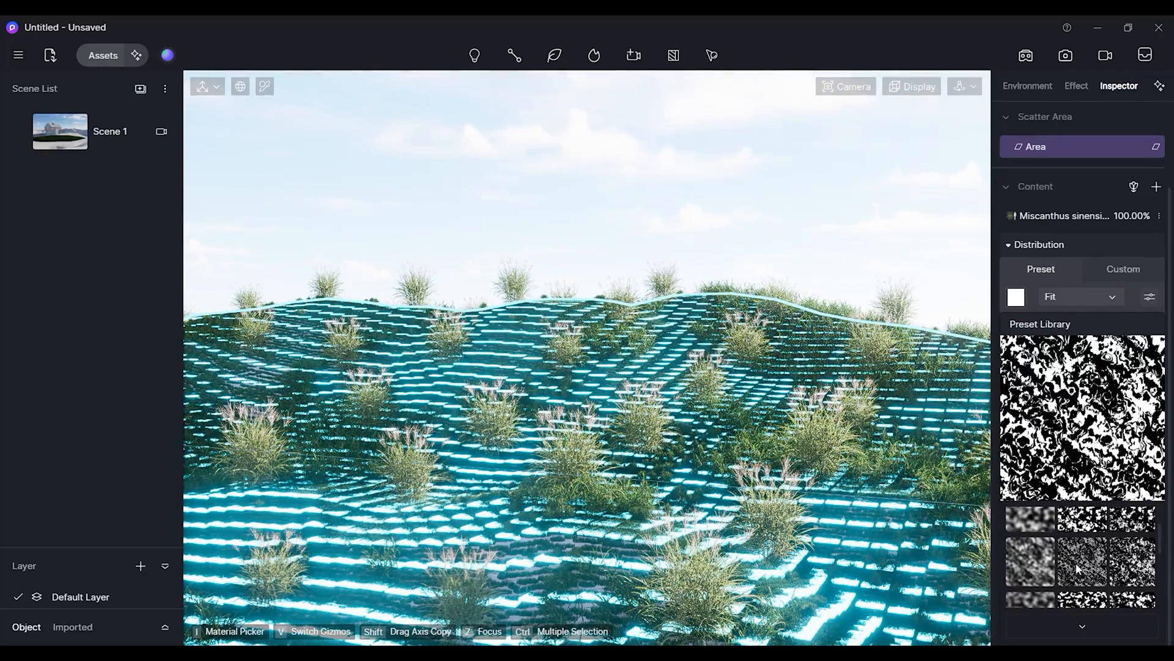
scroll(1076, 569, "down", 4)
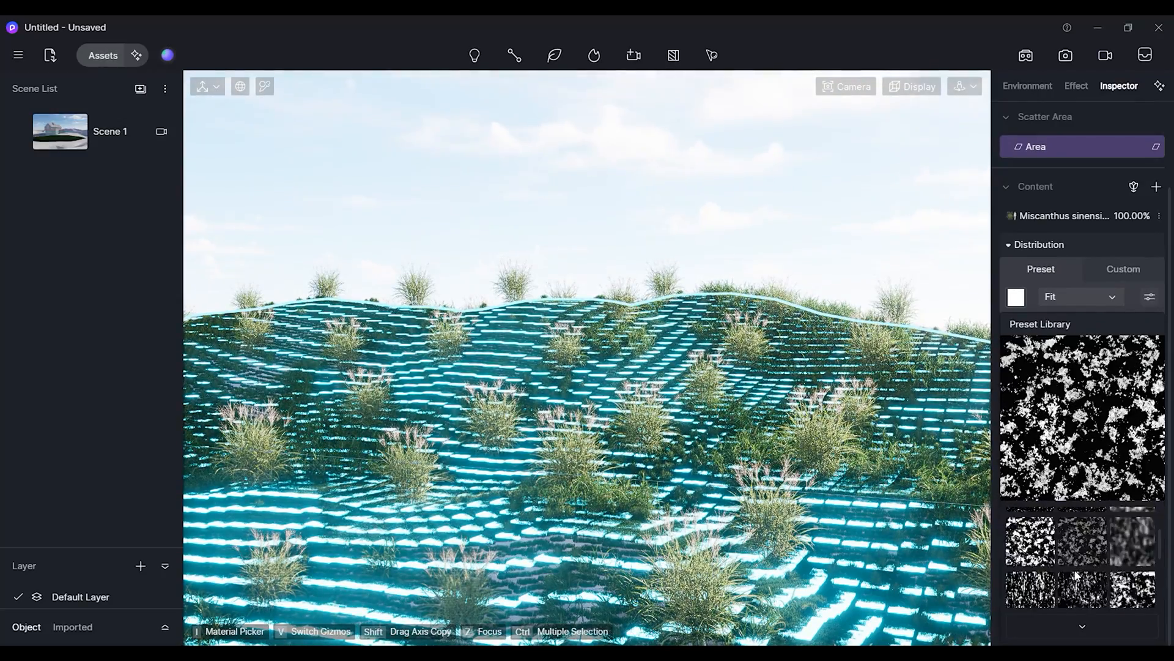
scroll(1075, 574, "down", 2)
scroll(1076, 578, "down", 2)
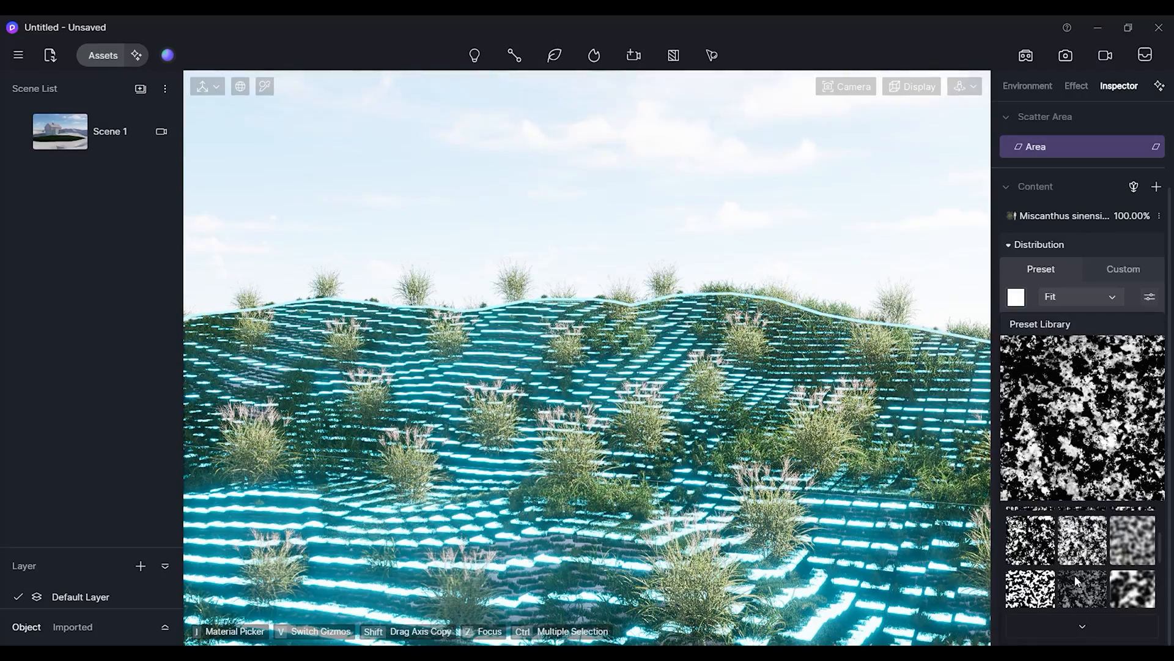
scroll(1078, 583, "down", 3)
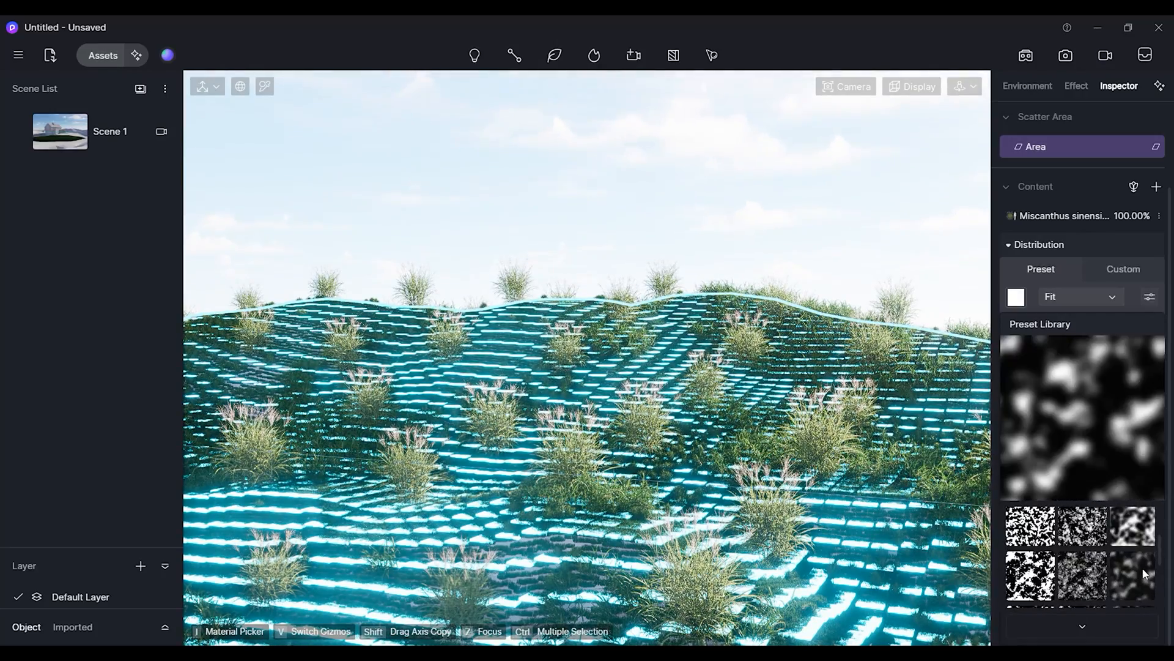
left_click(1133, 567)
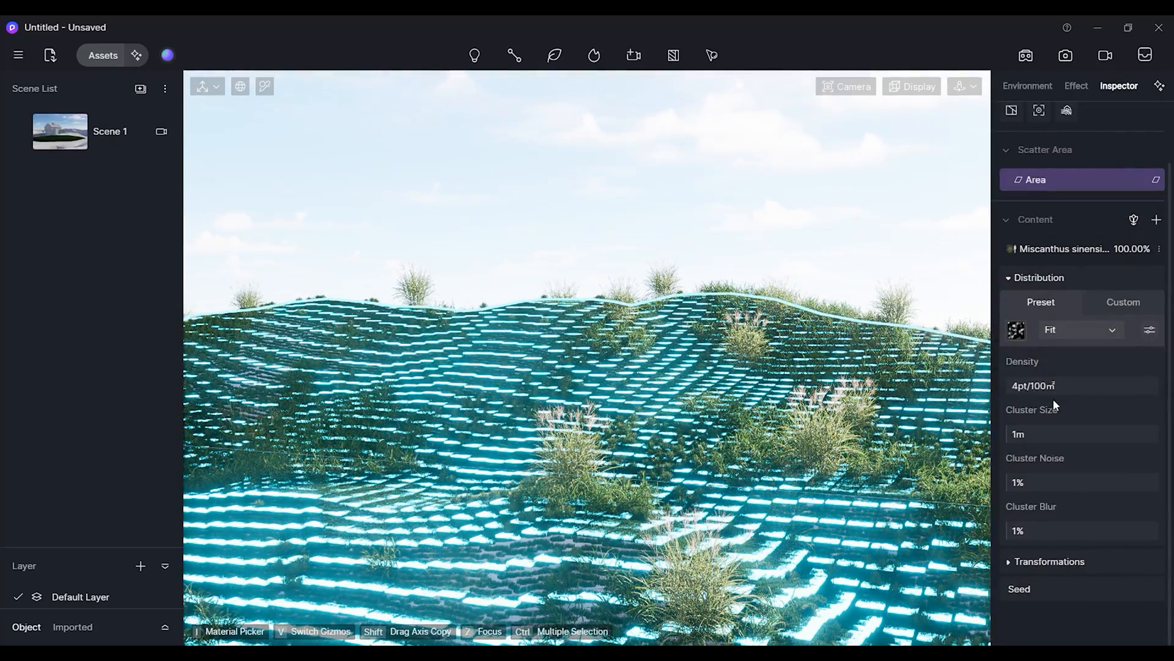
left_click_drag(1027, 387, 1069, 398)
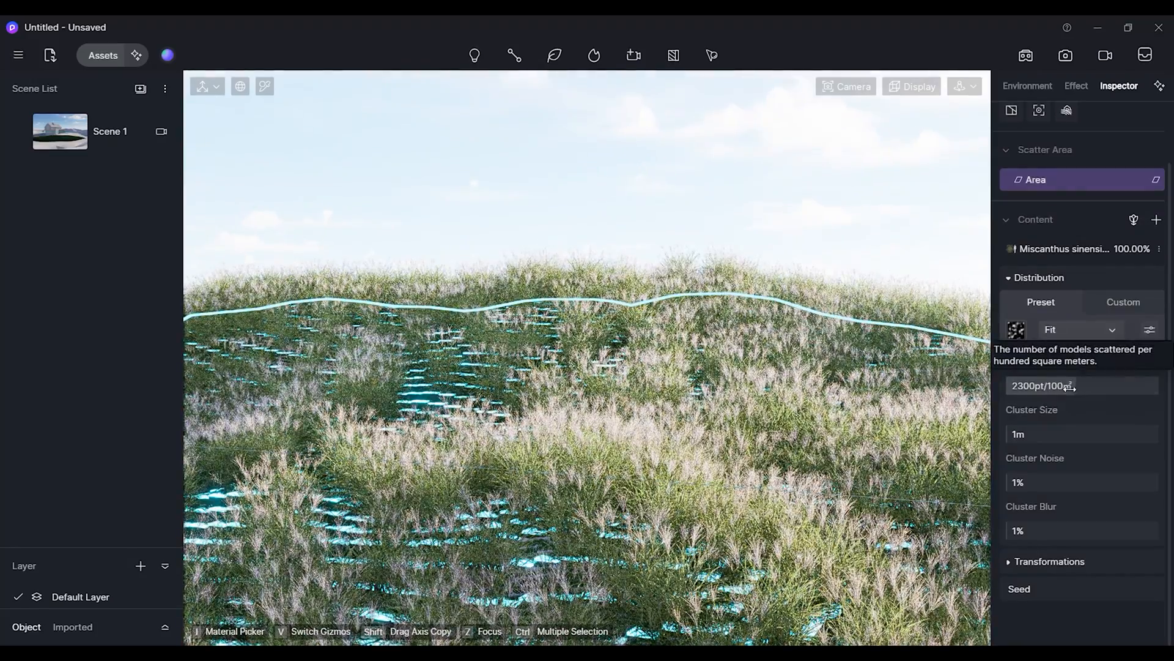
left_click_drag(1070, 386, 1015, 395)
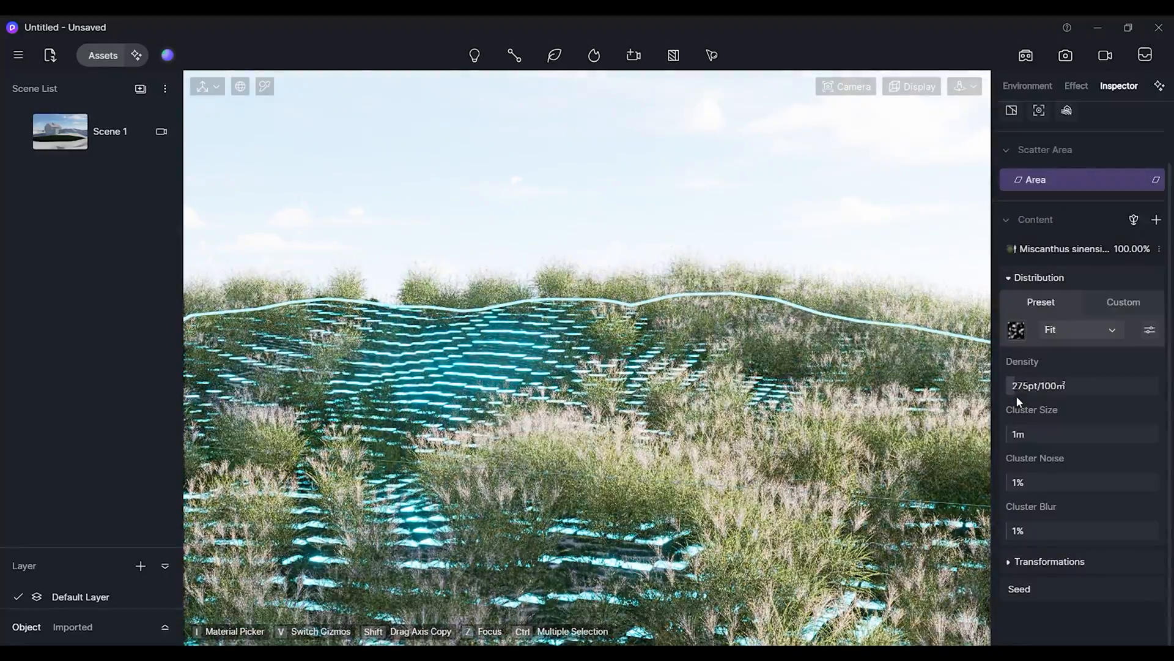
left_click_drag(1024, 401, 1010, 398)
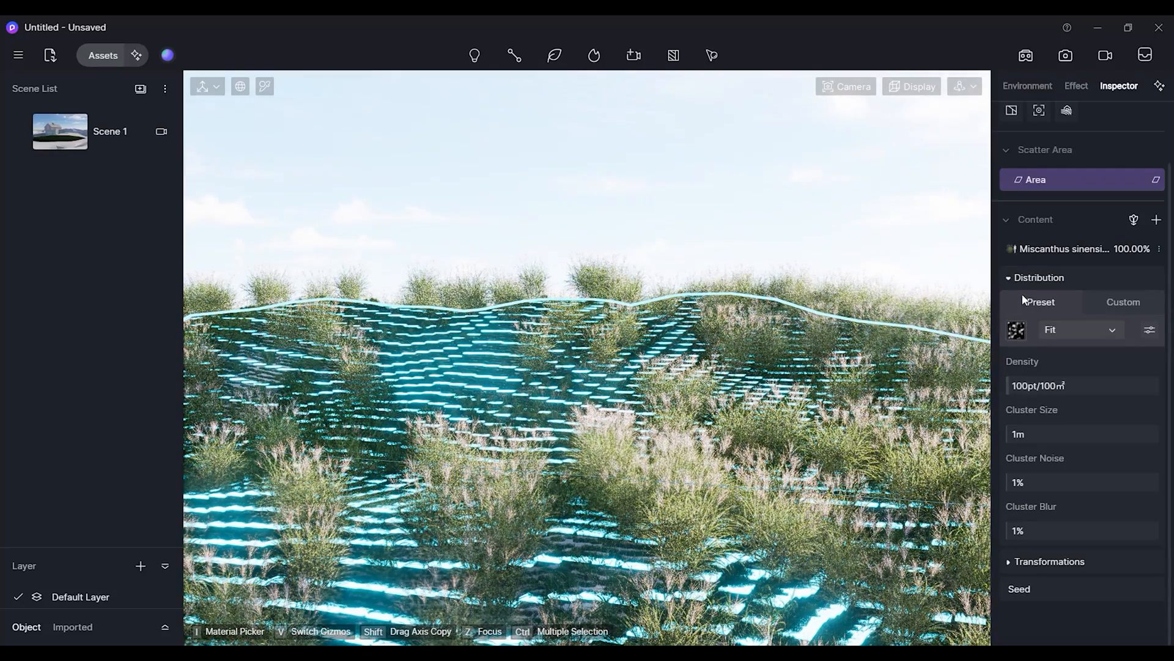
Open the Miscanthus sinensis content settings and set its scale to 75%.
left_click(1032, 247)
left_click(1072, 260)
type("60")
key("Return")
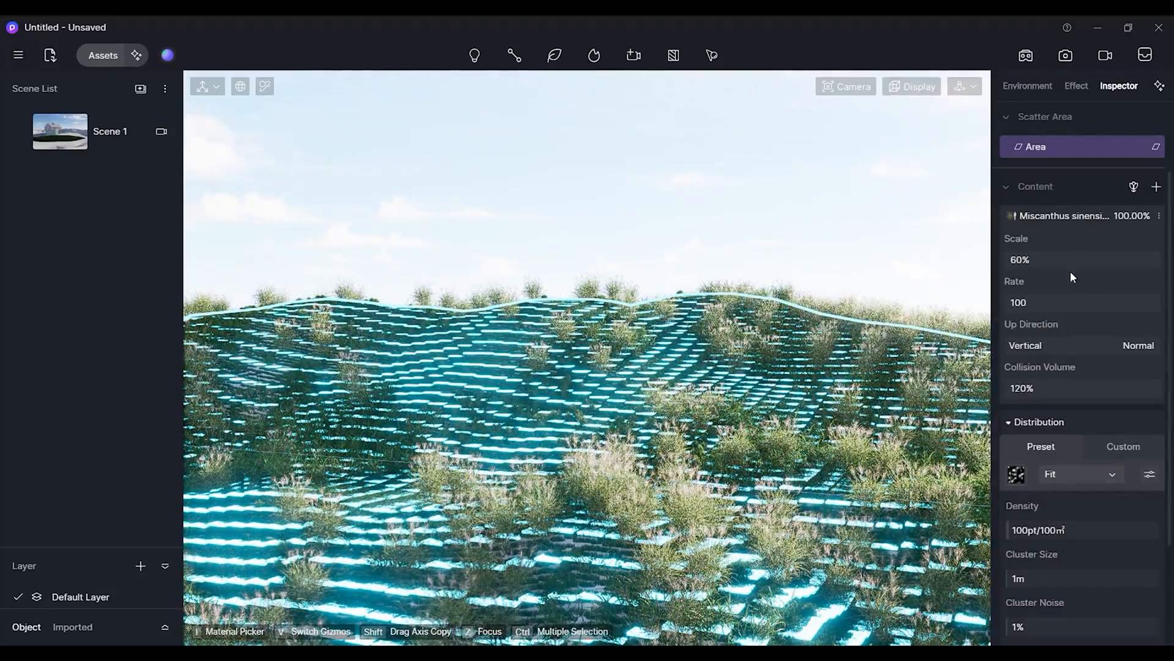
left_click(1065, 261)
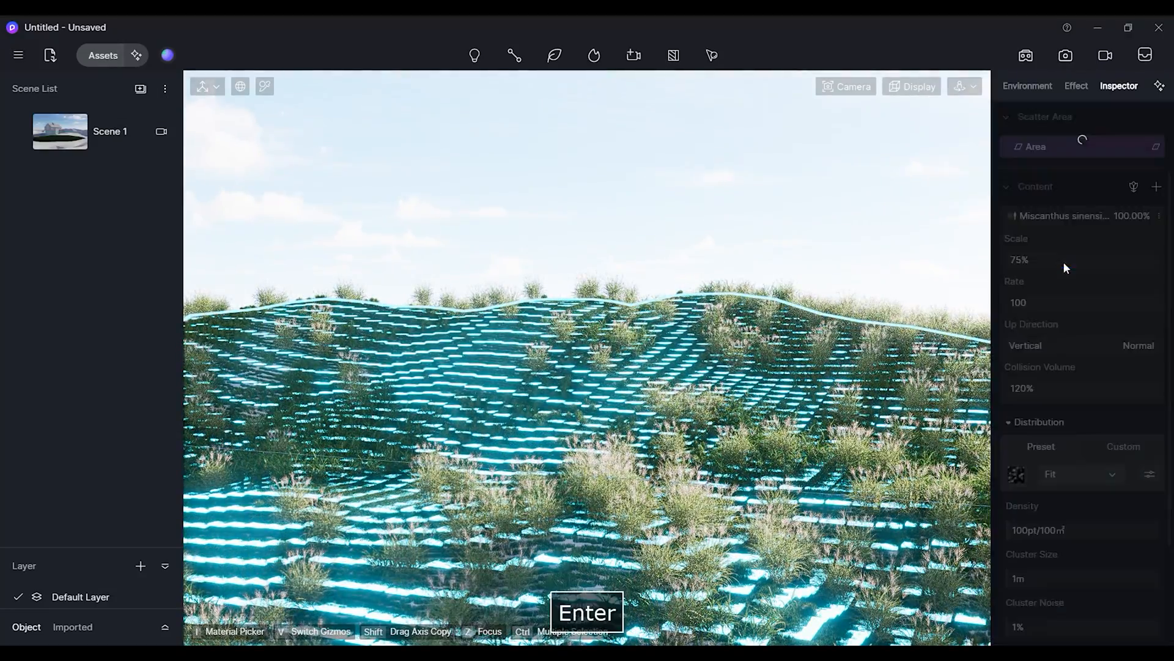
type("75")
key("Return")
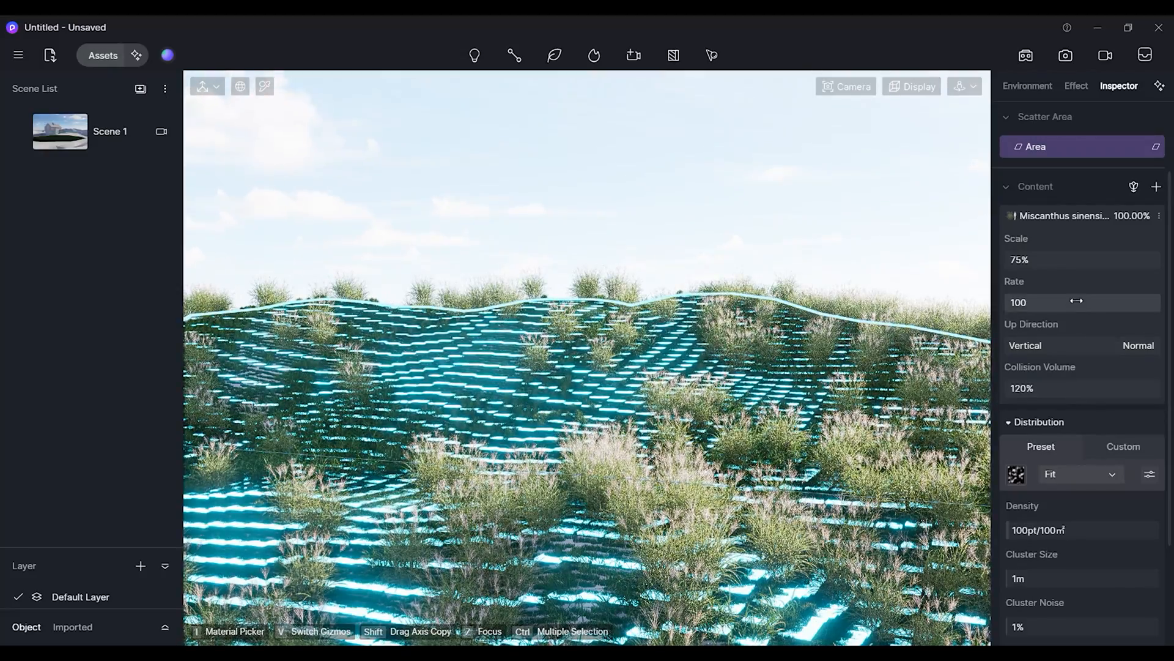
Expand Transformations and set the random scale range to 60% minimum and 100% maximum.
scroll(1085, 520, "down", 3)
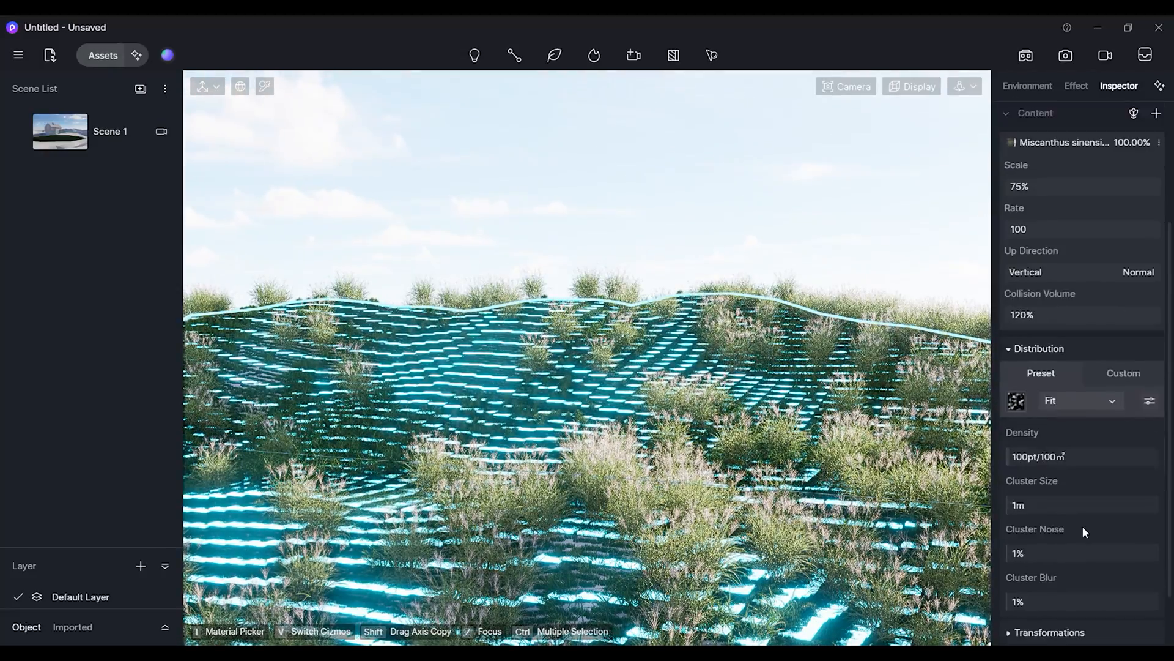
scroll(1083, 529, "down", 3)
left_click(1049, 558)
scroll(1054, 540, "down", 7)
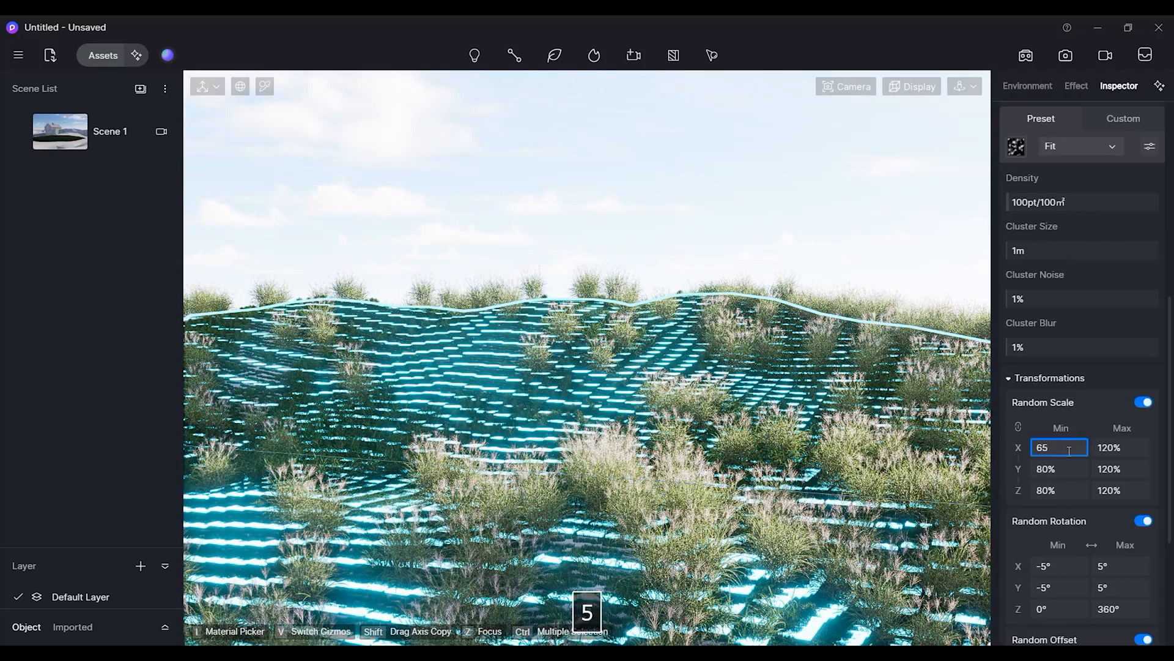
key("Return")
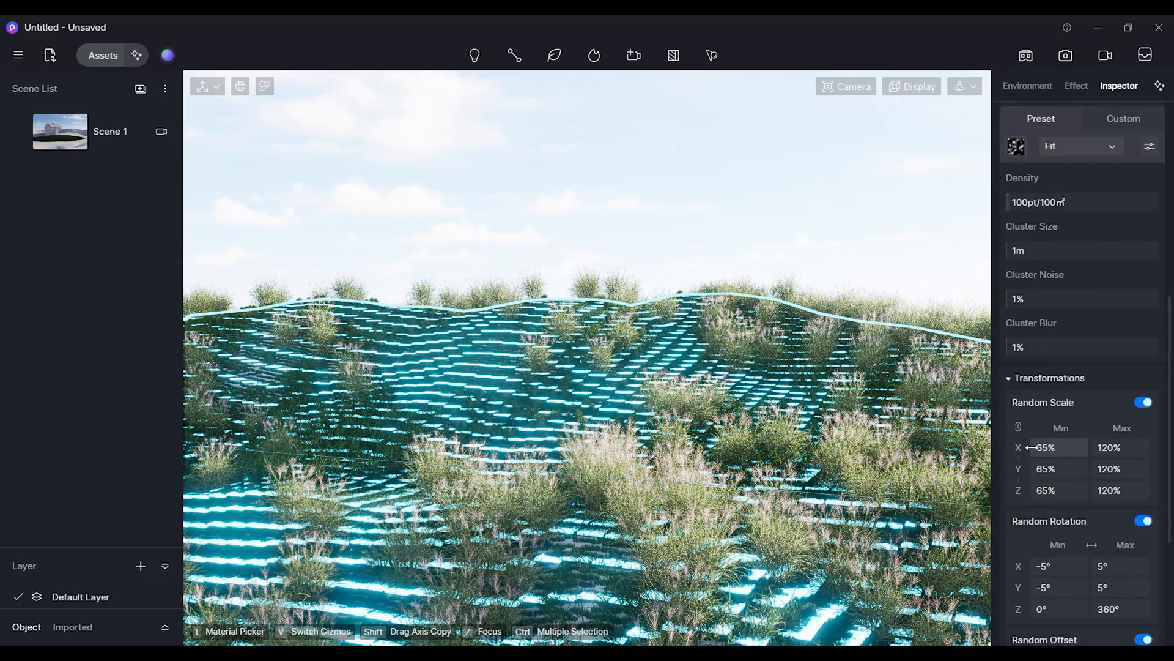
left_click(1119, 448)
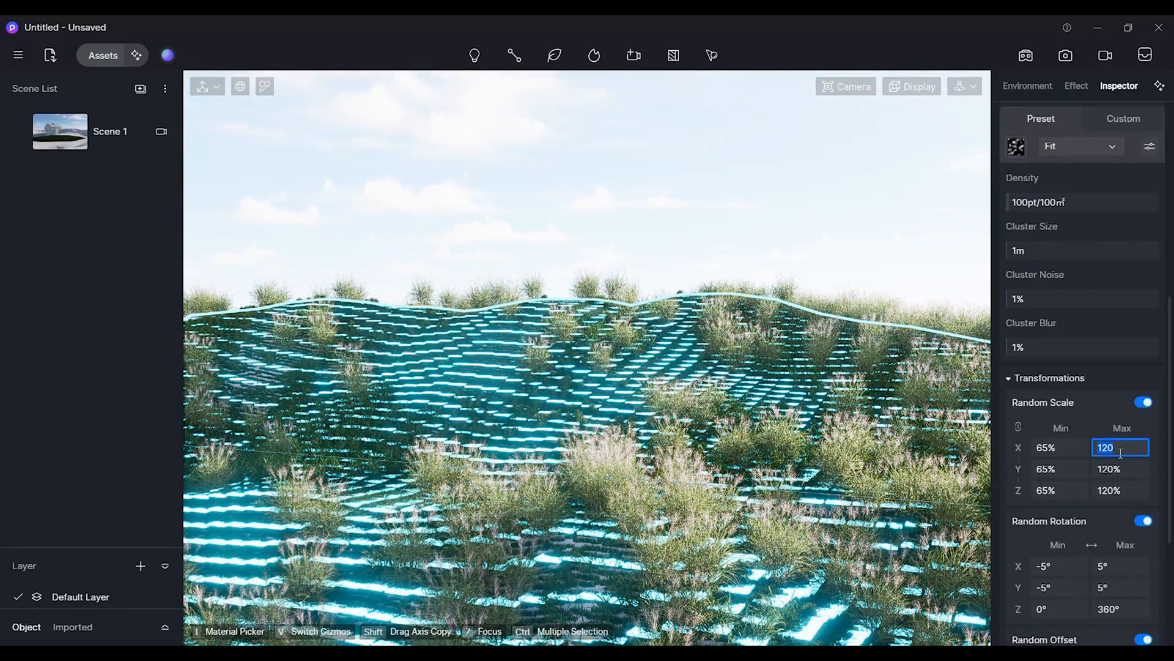
type("100")
key("Return")
left_click(1067, 448)
type("60")
key("Return")
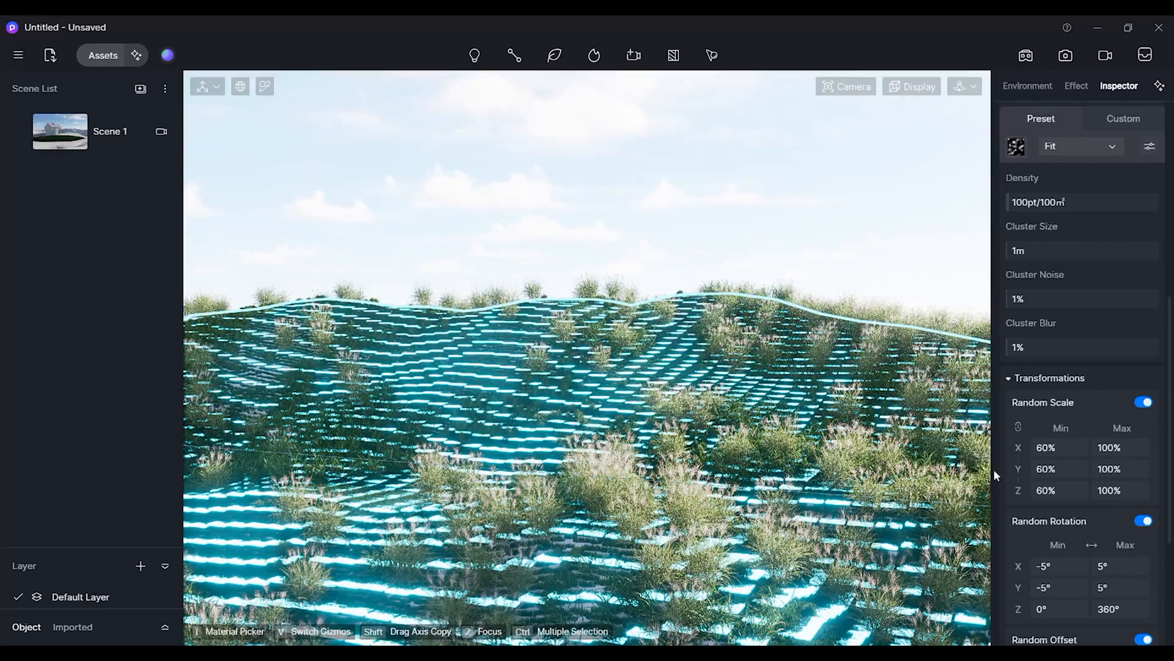
Add Achillea millefolium 03 from the Ornamental grass category as a second content of the scatter.
left_click(1028, 377)
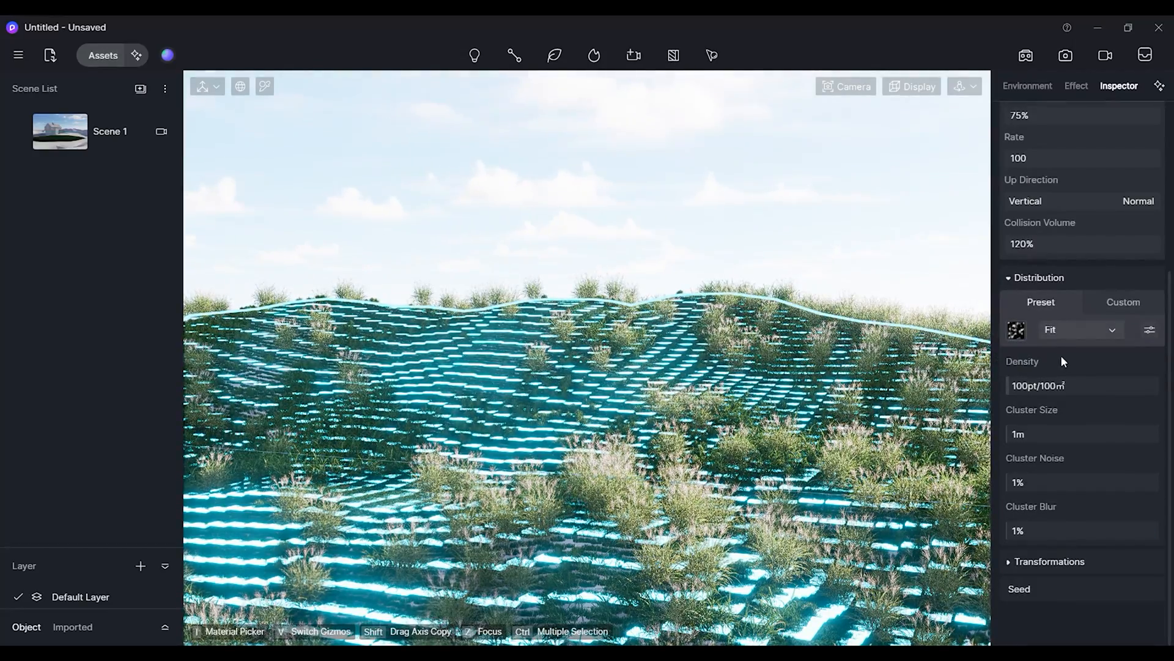
left_click(1007, 278)
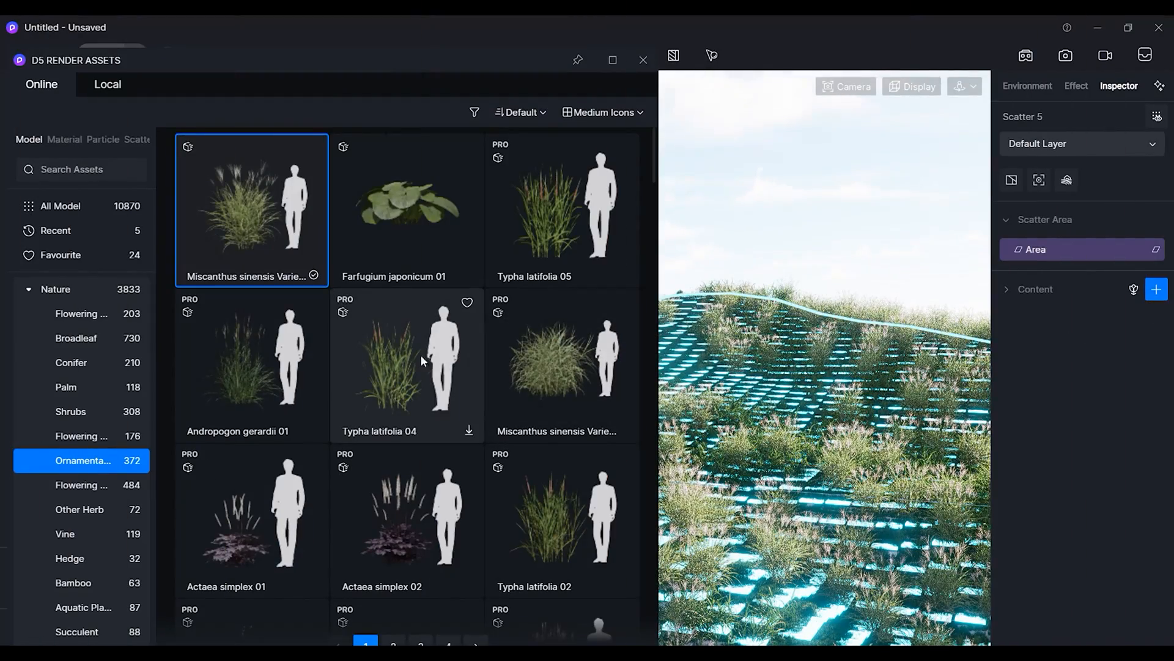
scroll(382, 395, "down", 3)
scroll(378, 418, "down", 8)
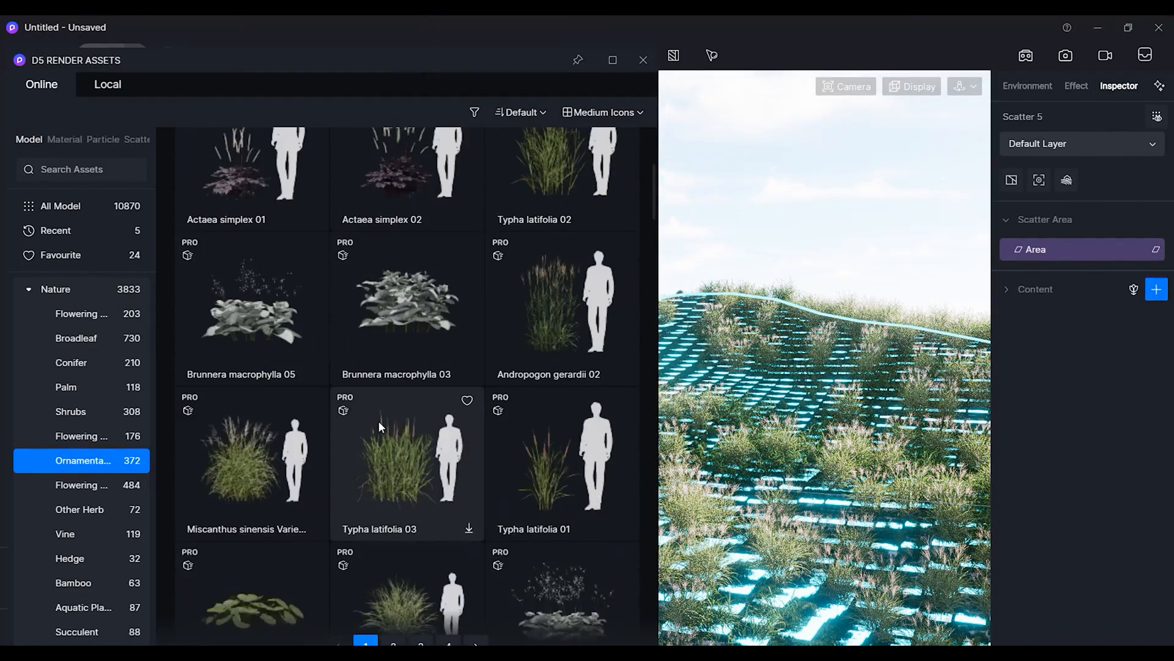
scroll(379, 423, "down", 2)
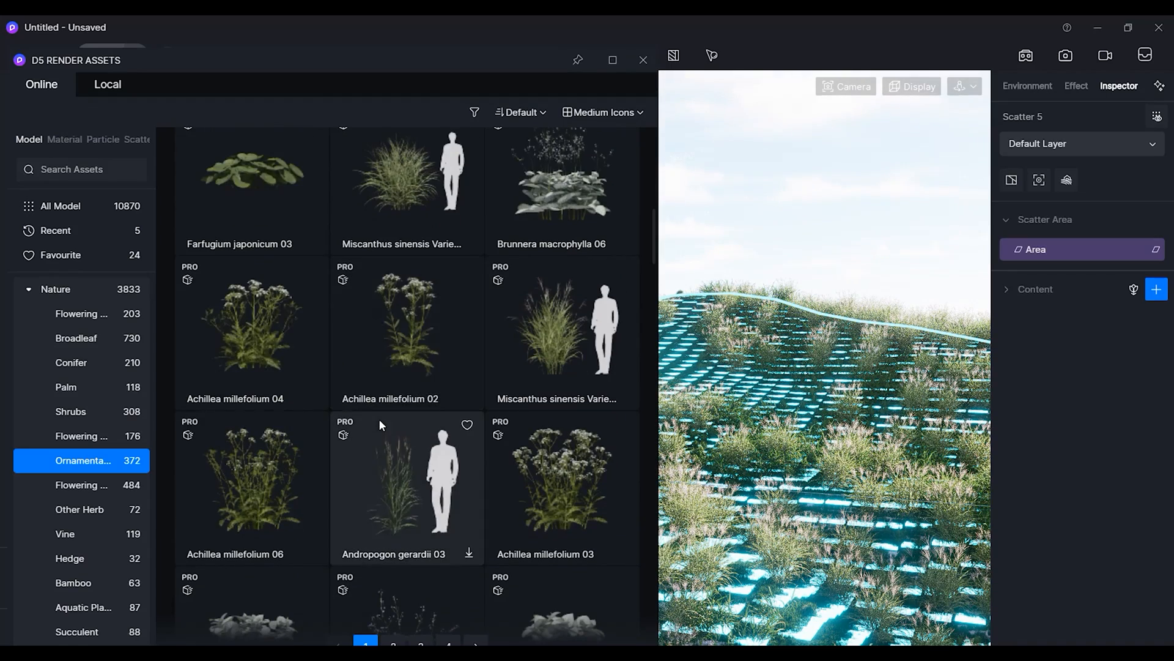
scroll(270, 343, "down", 3)
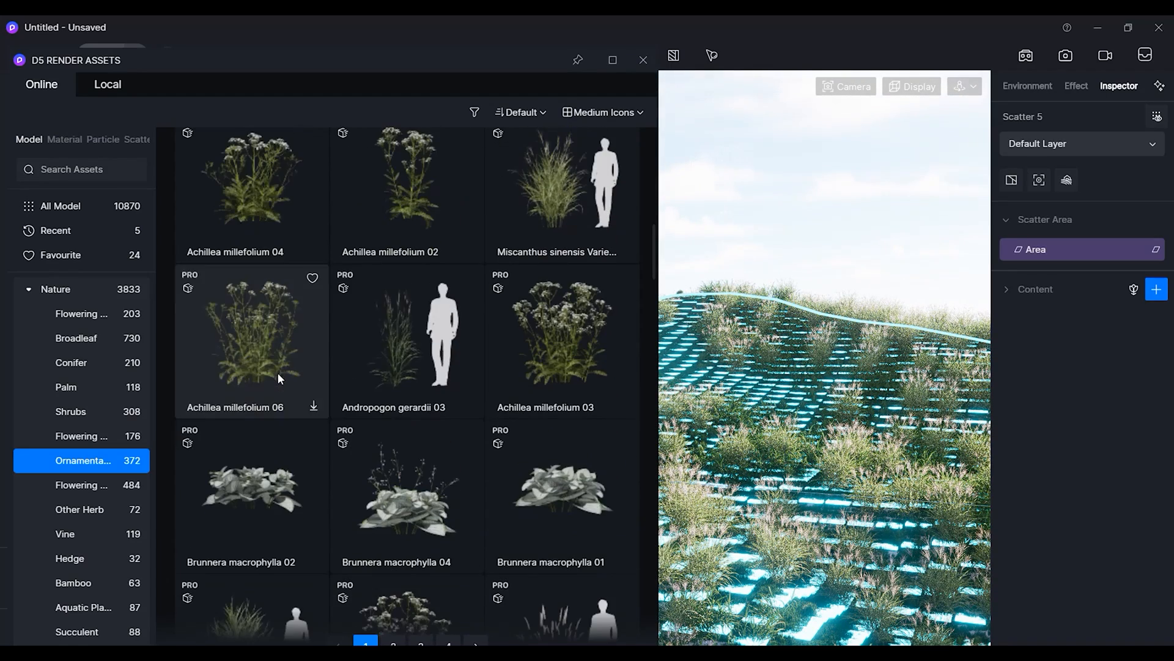
left_click(562, 352)
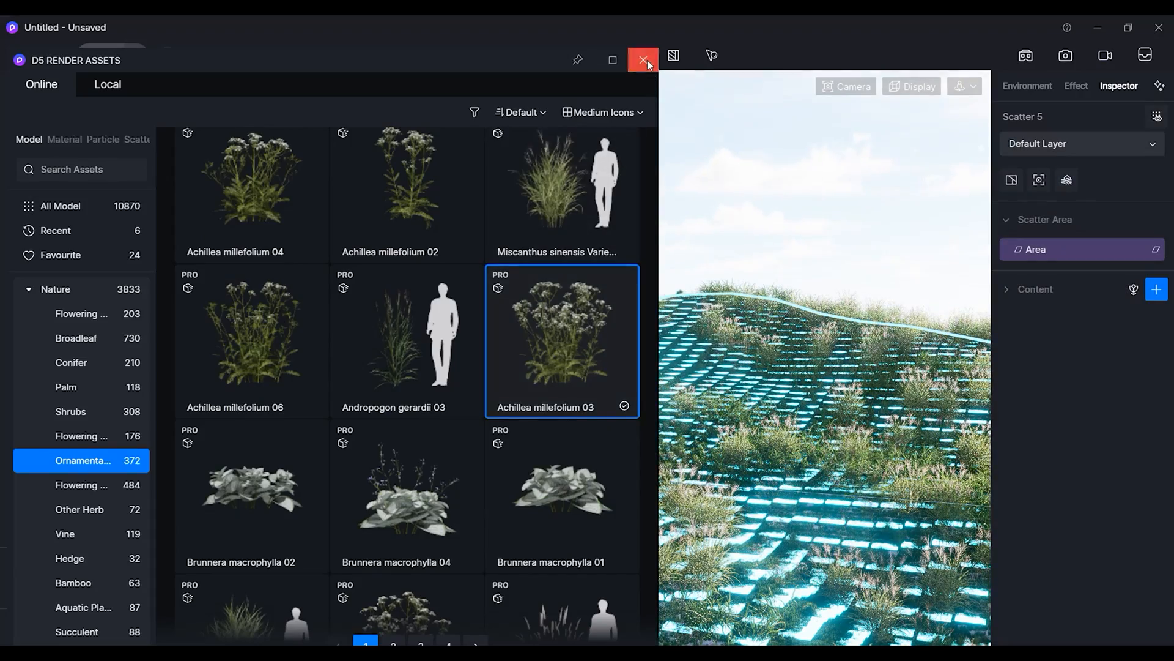
left_click(643, 59)
left_click(1009, 288)
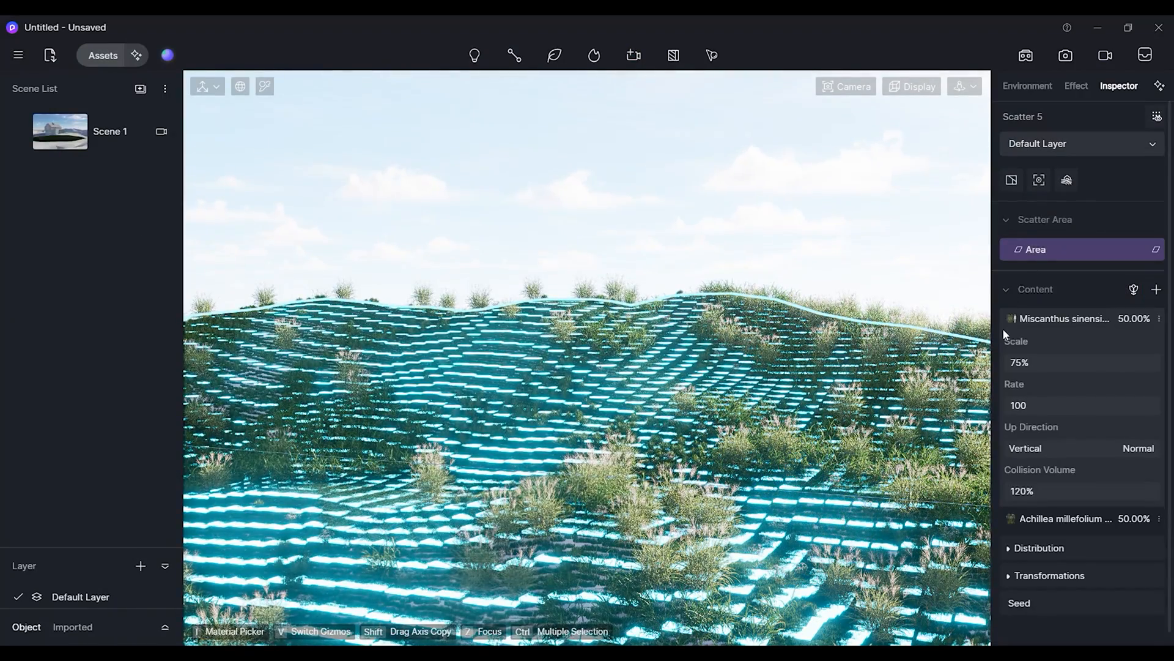
left_click(1046, 320)
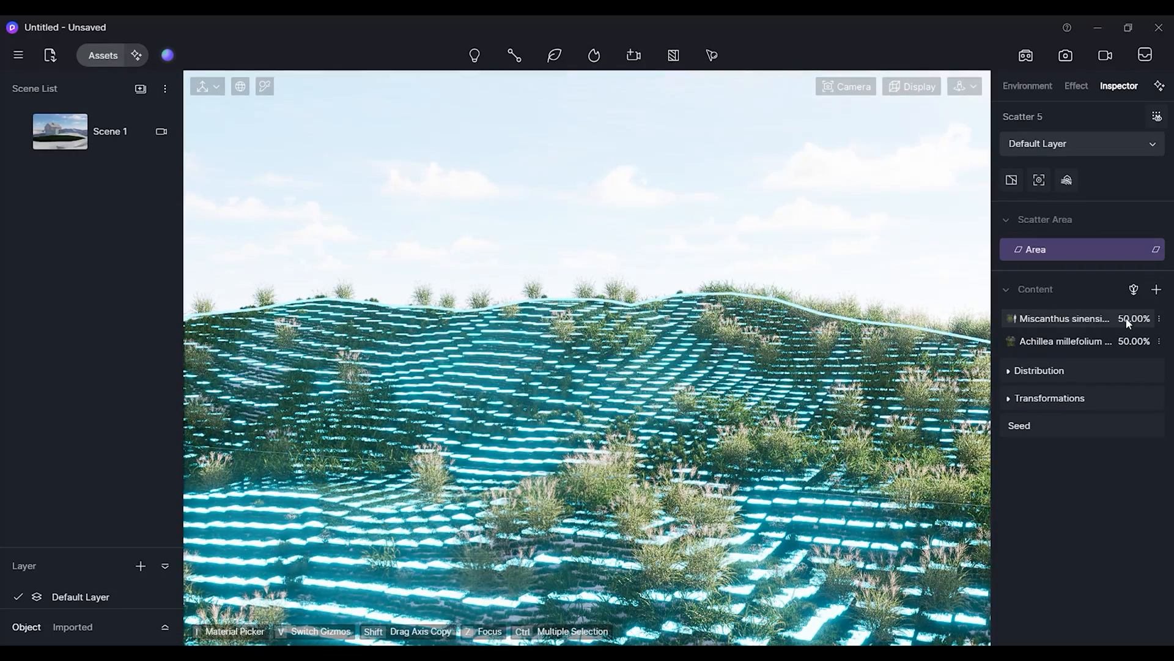
left_click(1109, 341)
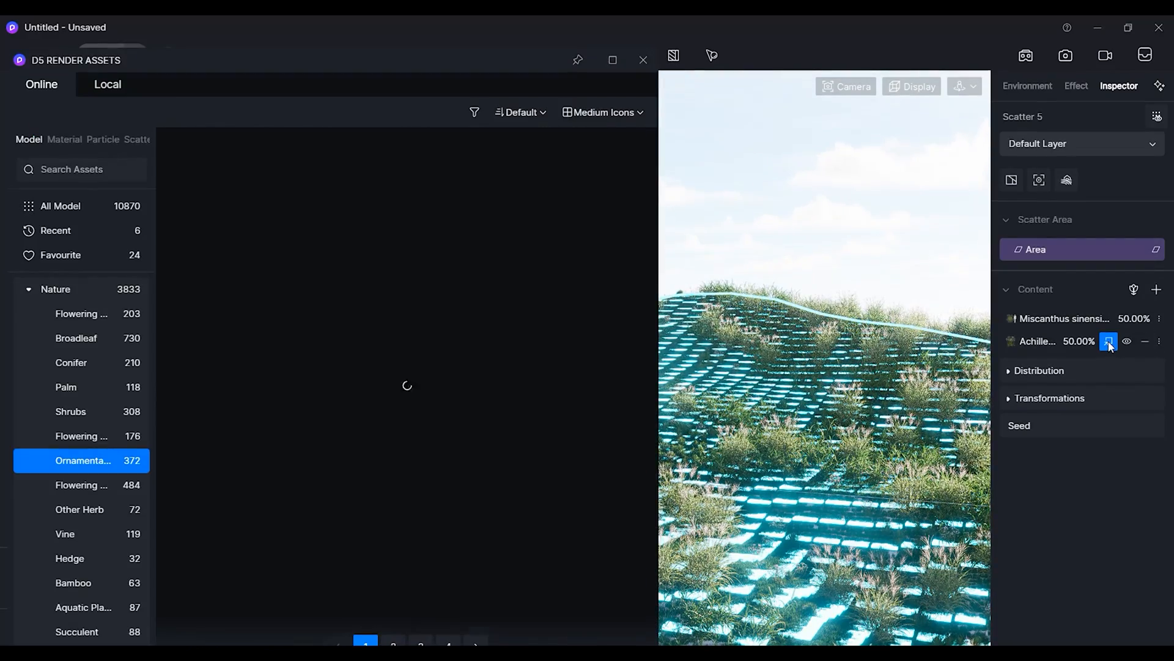
left_click(641, 57)
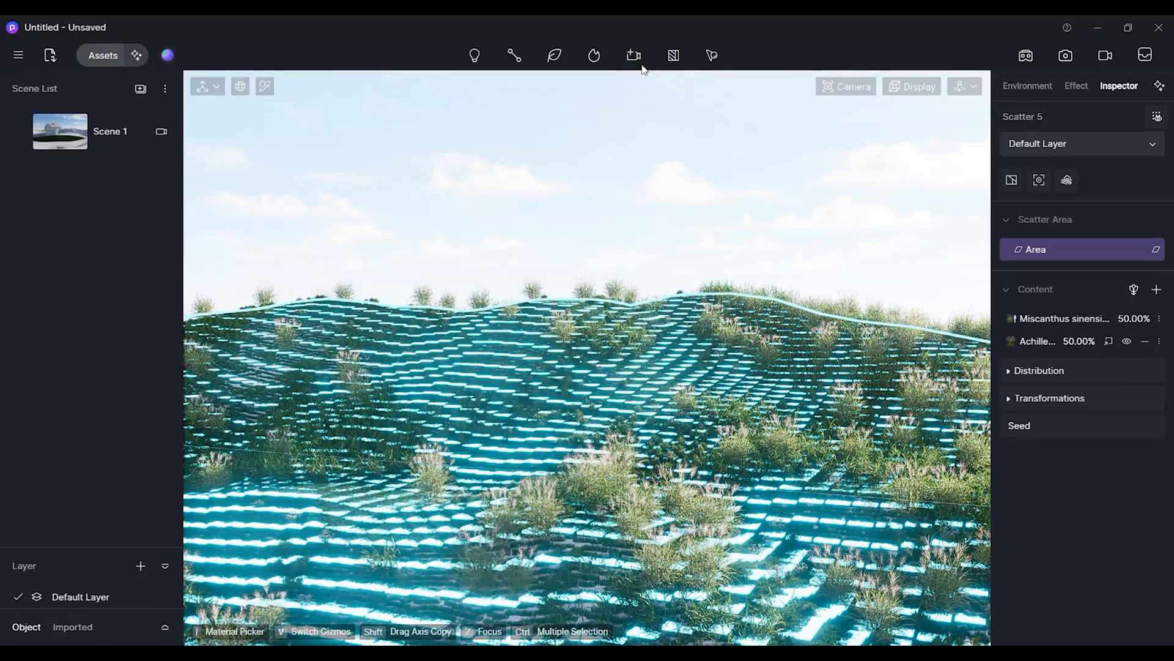
Open the Miscanthus sinensis content settings and set its rate to 65.
left_click(1059, 342)
left_click(1075, 318)
left_click(1055, 406)
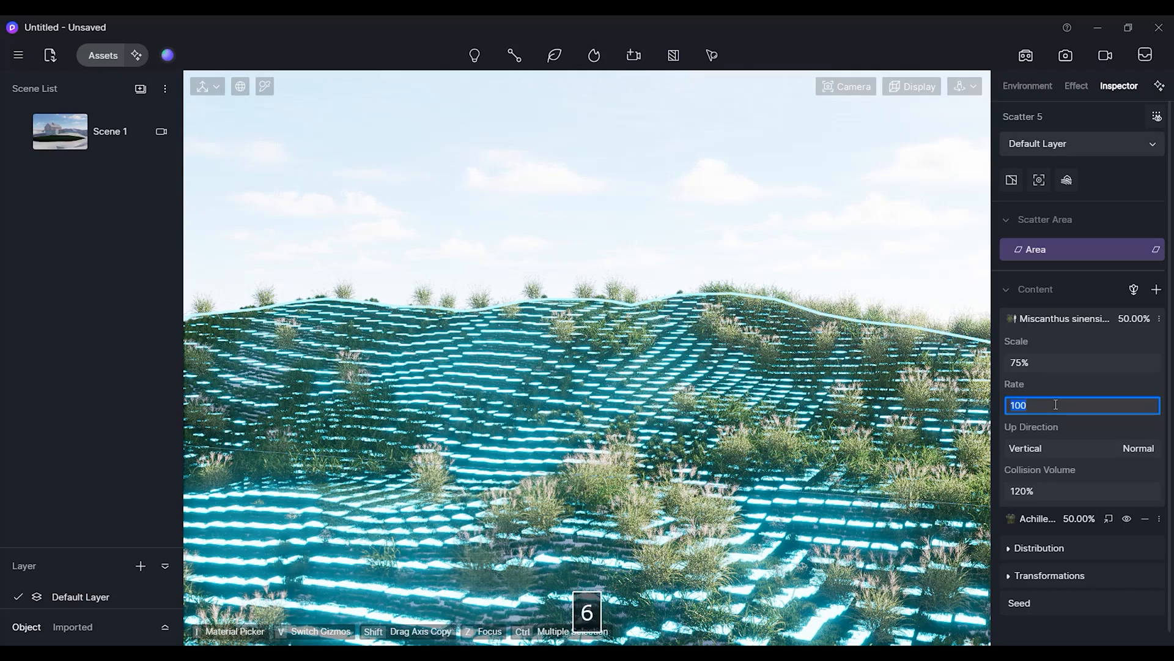
type("65")
key("Return")
Check the Achillea content settings, then lower the Miscanthus sinensis rate to 40.
left_click(1069, 318)
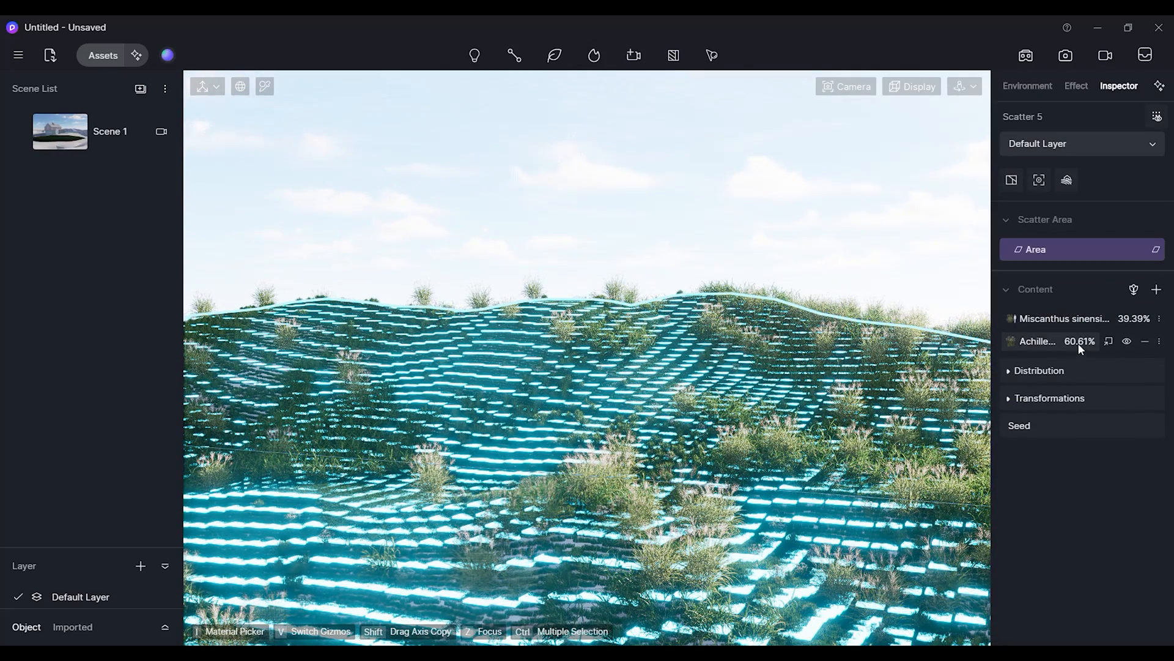
left_click(1081, 346)
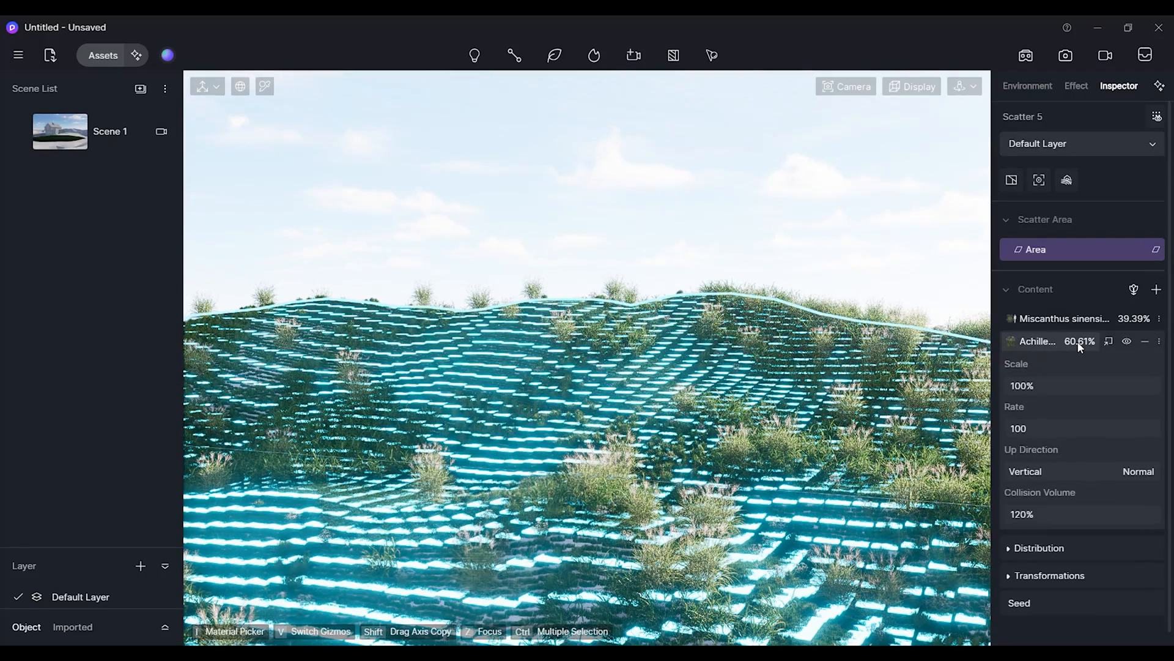
left_click(1081, 319)
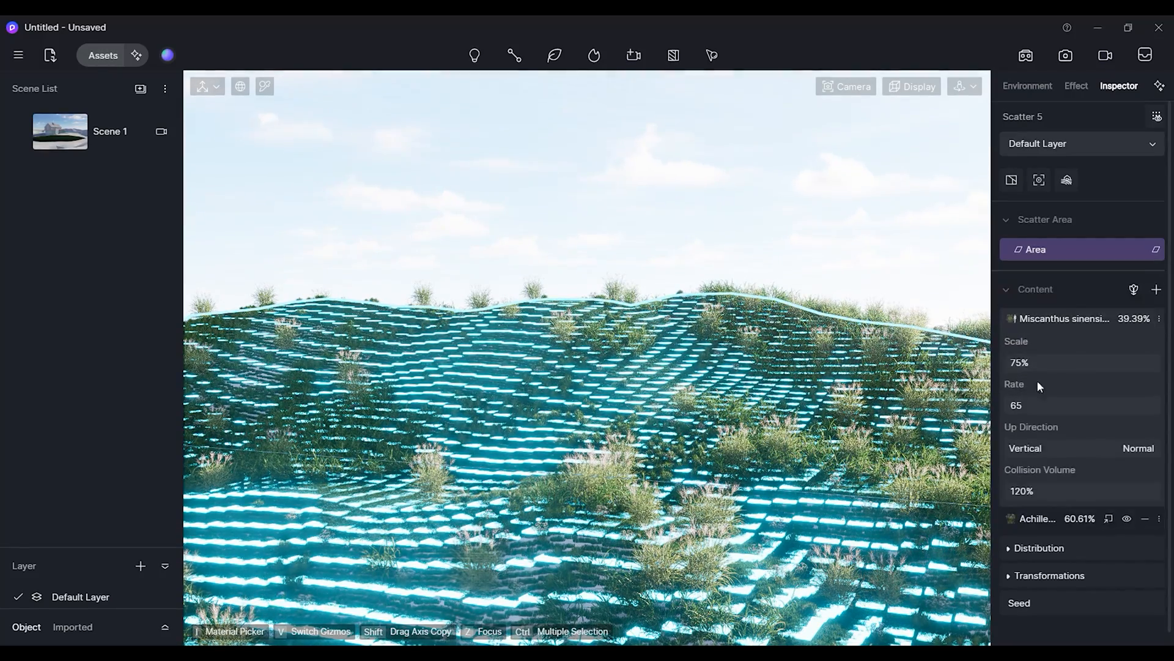
left_click(1032, 405)
type("40")
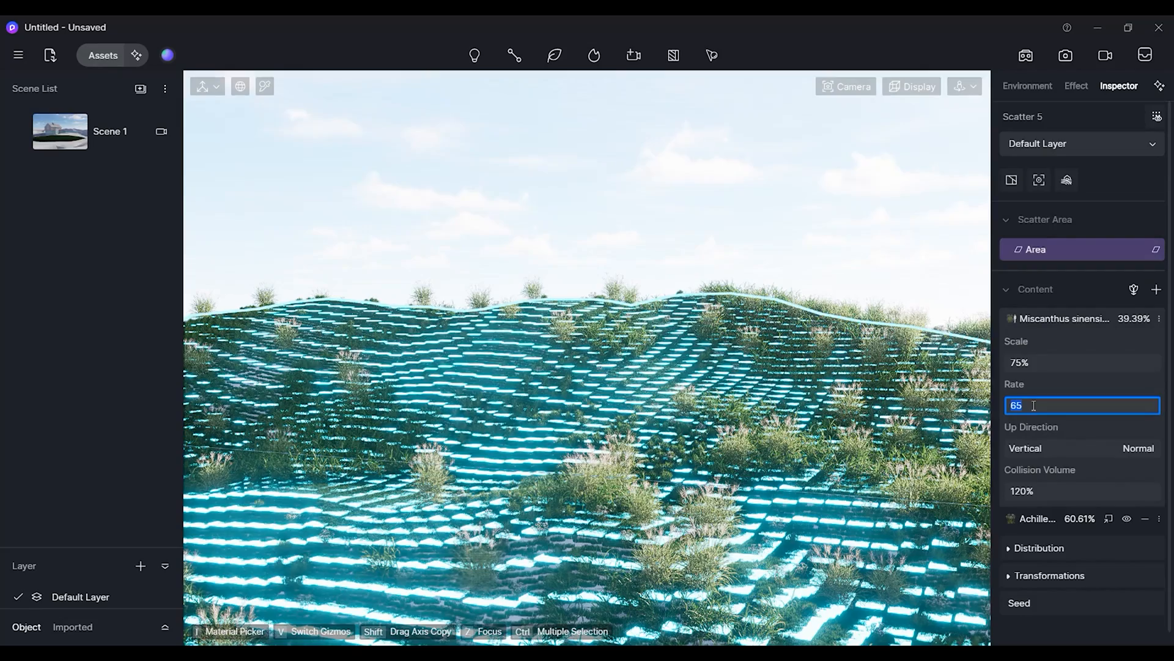
key("Return")
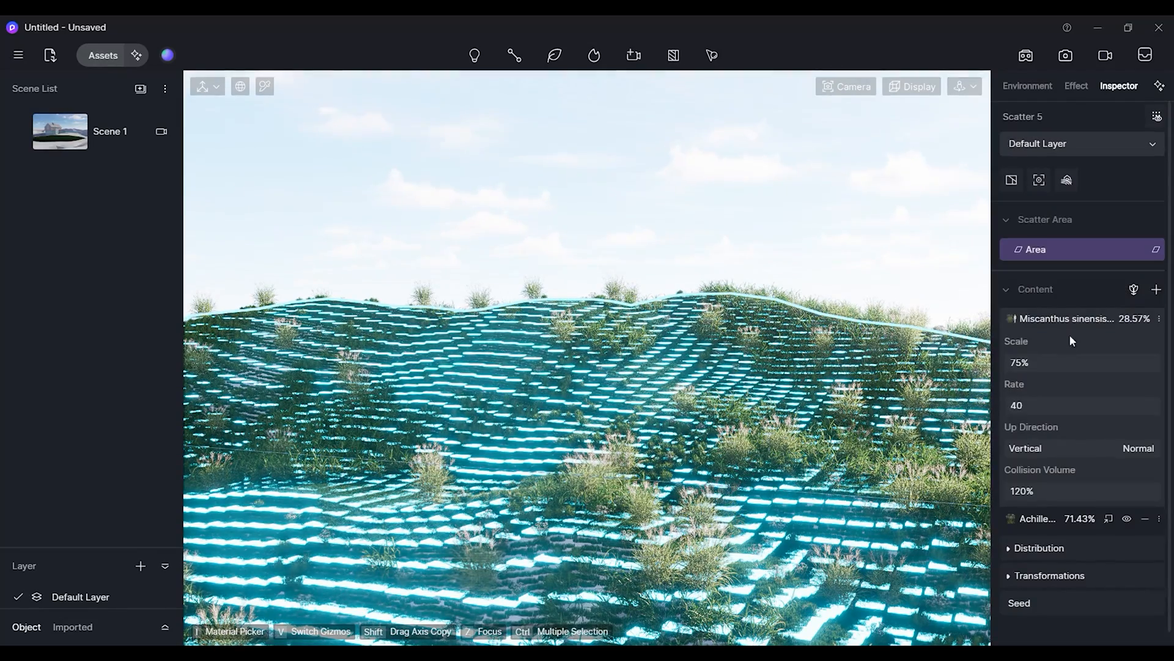
Collapse the content list and deselect the scatter to inspect the planting in the viewport.
left_click(1077, 320)
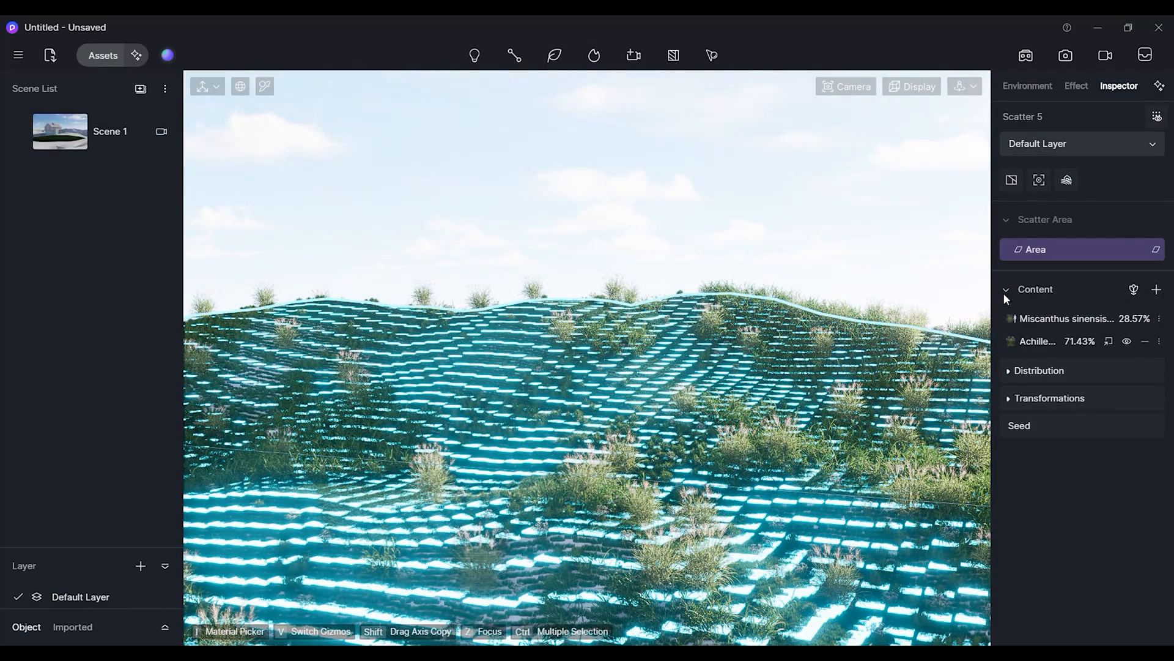
left_click(1008, 290)
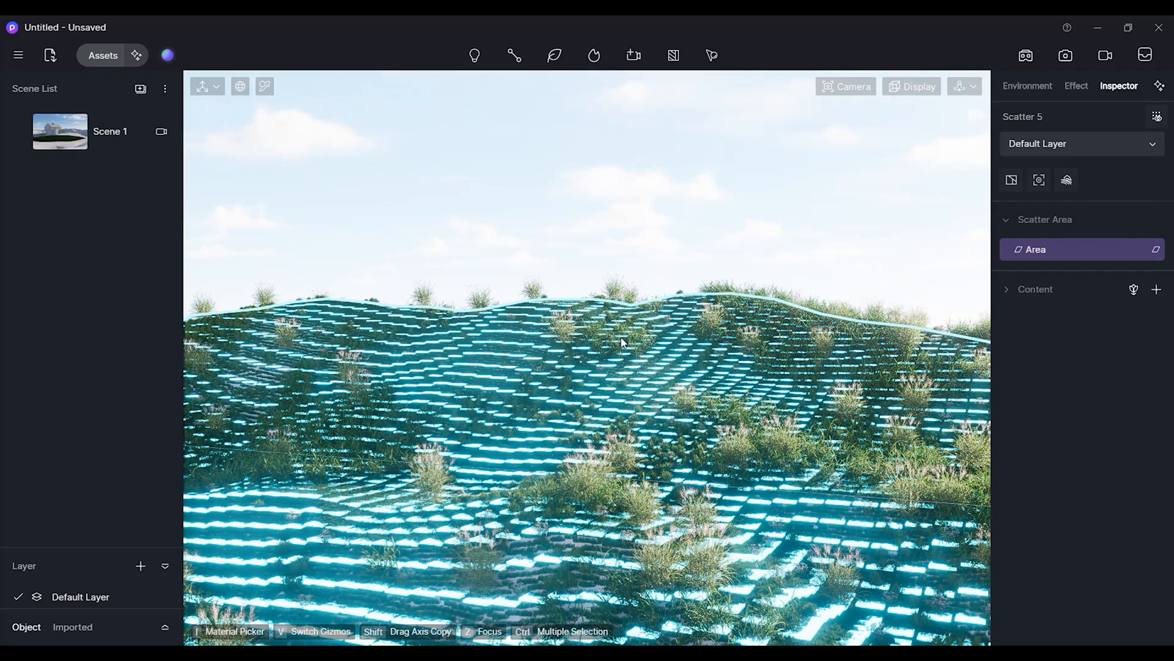
scroll(637, 282, "down", 4)
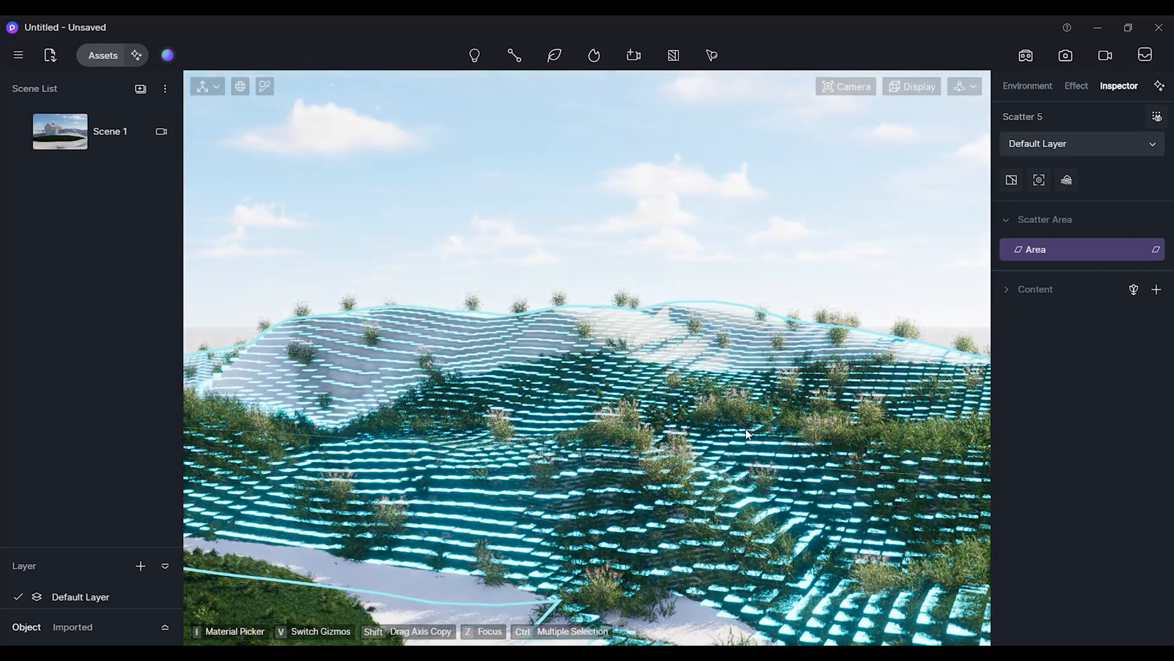
scroll(557, 448, "down", 2)
scroll(556, 447, "up", 5)
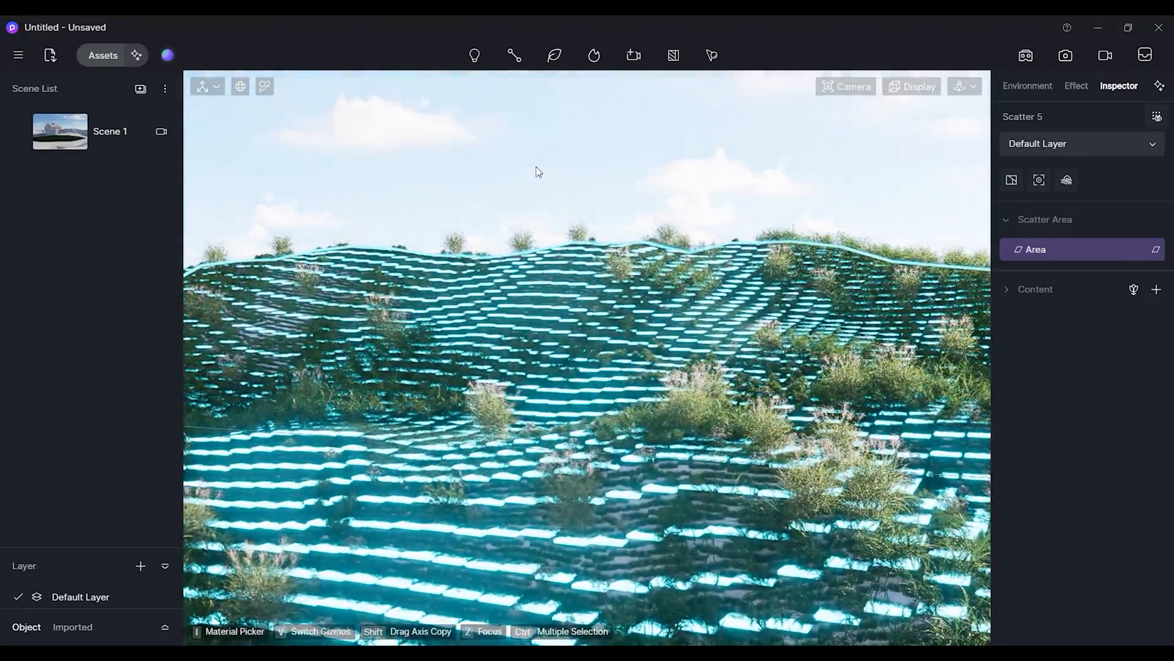
left_click(536, 166)
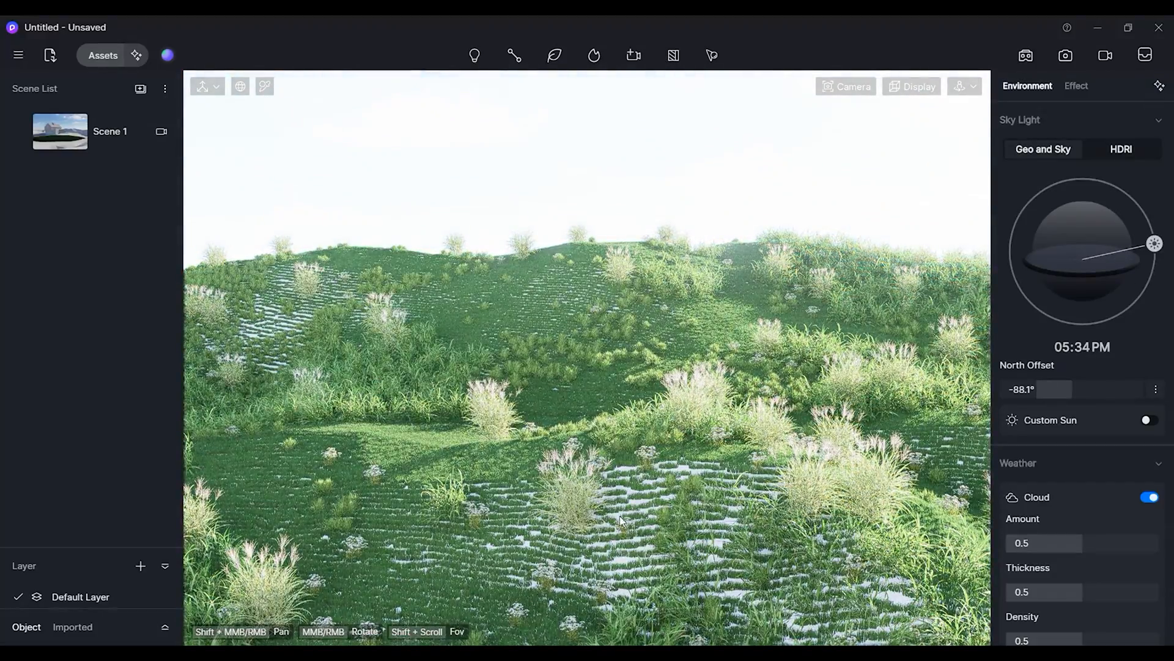
Search the material library for grass and apply Wild Grassland to the terrain.
left_click(102, 55)
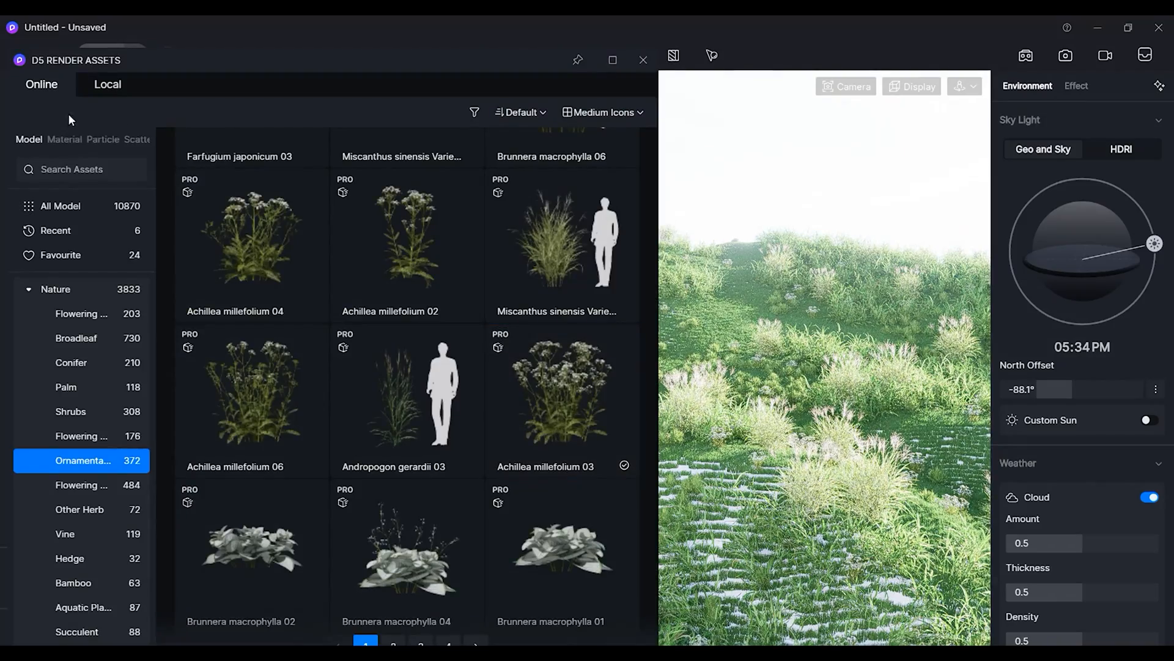
left_click(60, 139)
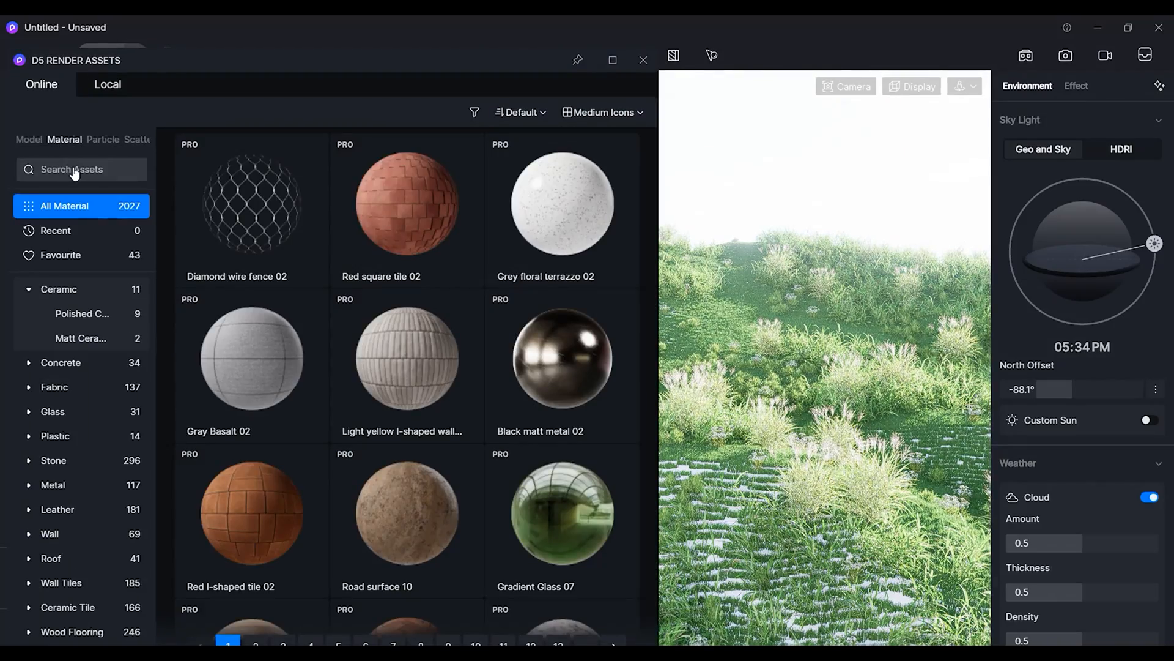
left_click(73, 171)
left_click(270, 221)
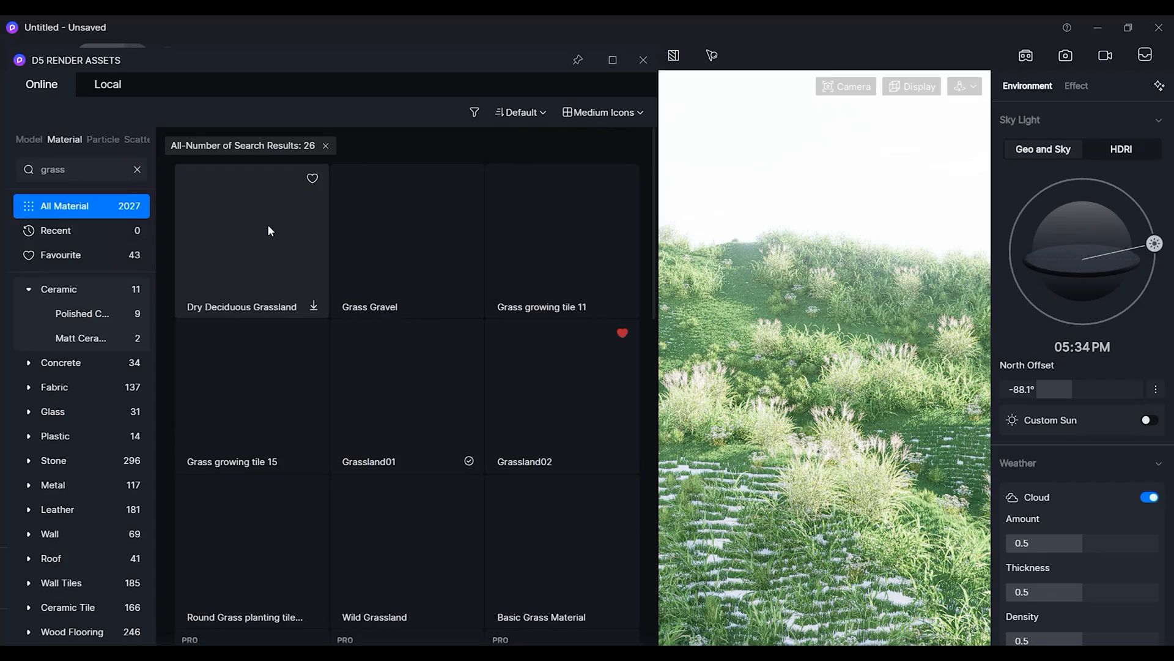
scroll(383, 373, "down", 3)
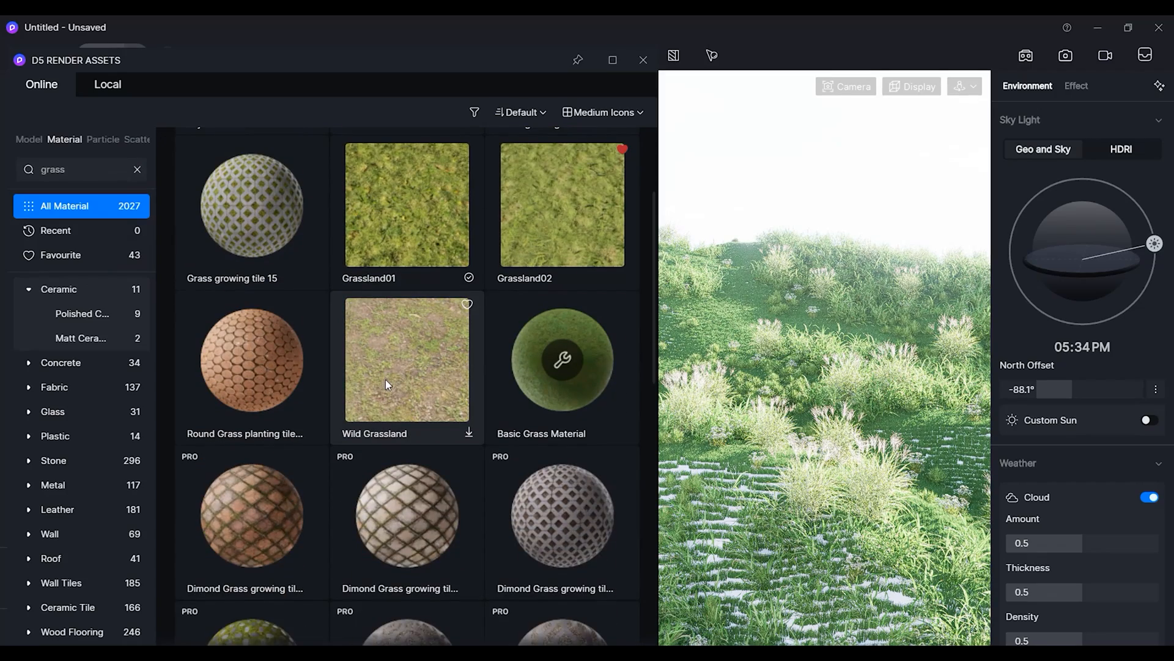
scroll(398, 378, "down", 5)
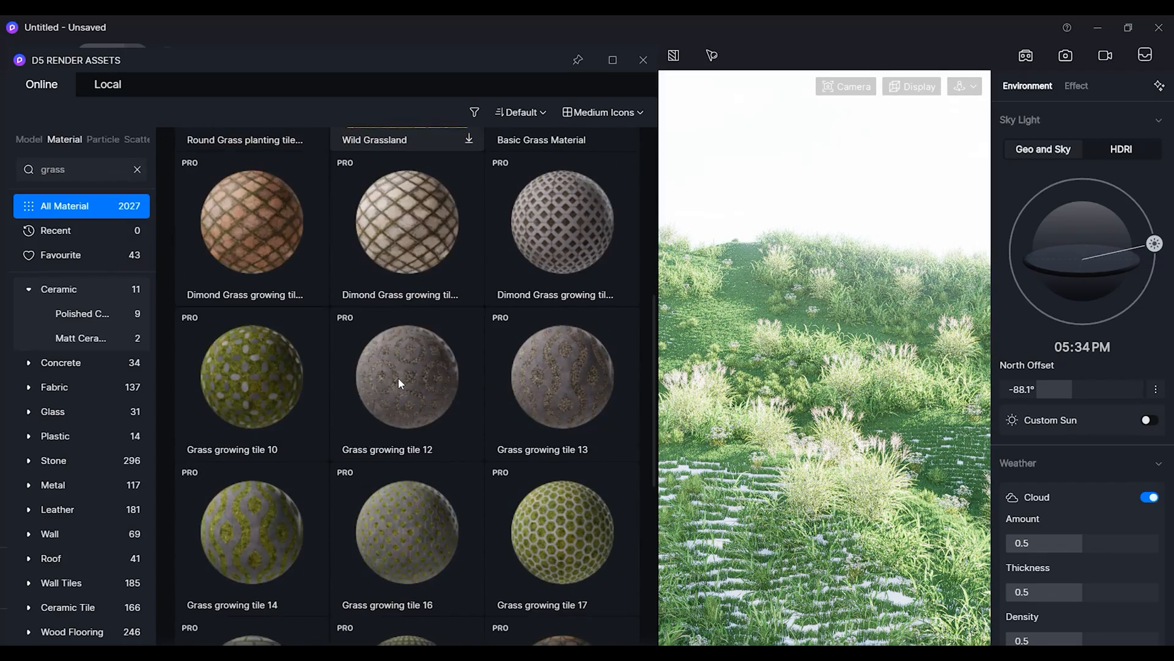
scroll(277, 405, "down", 10)
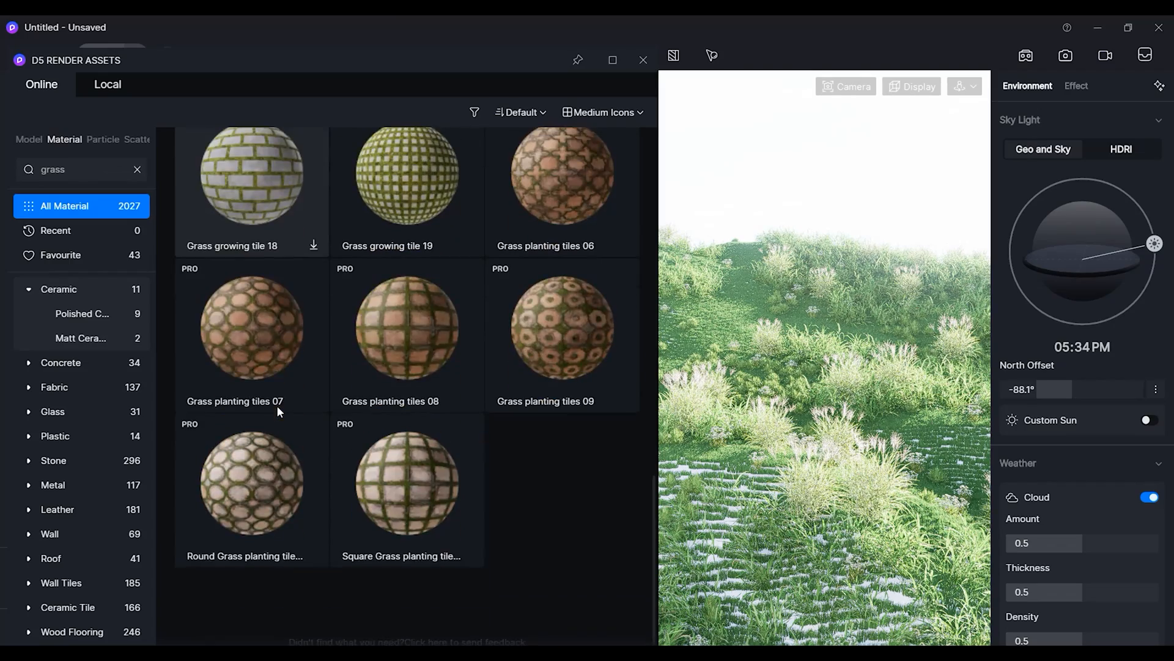
scroll(311, 399, "up", 6)
scroll(312, 398, "up", 10)
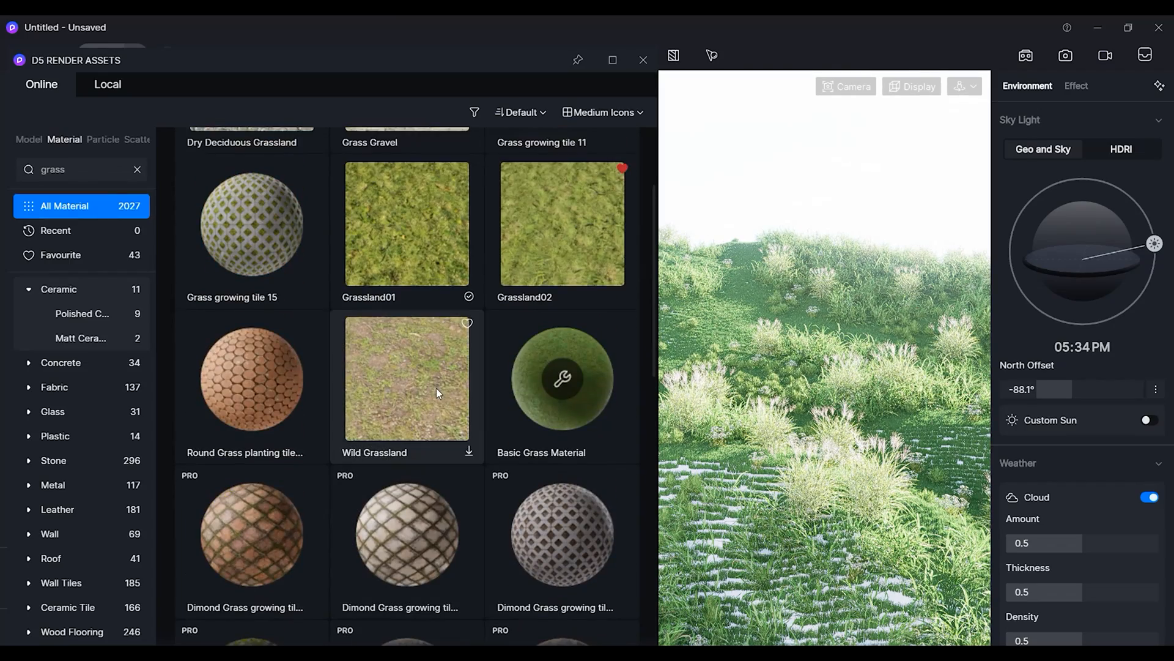
left_click(409, 375)
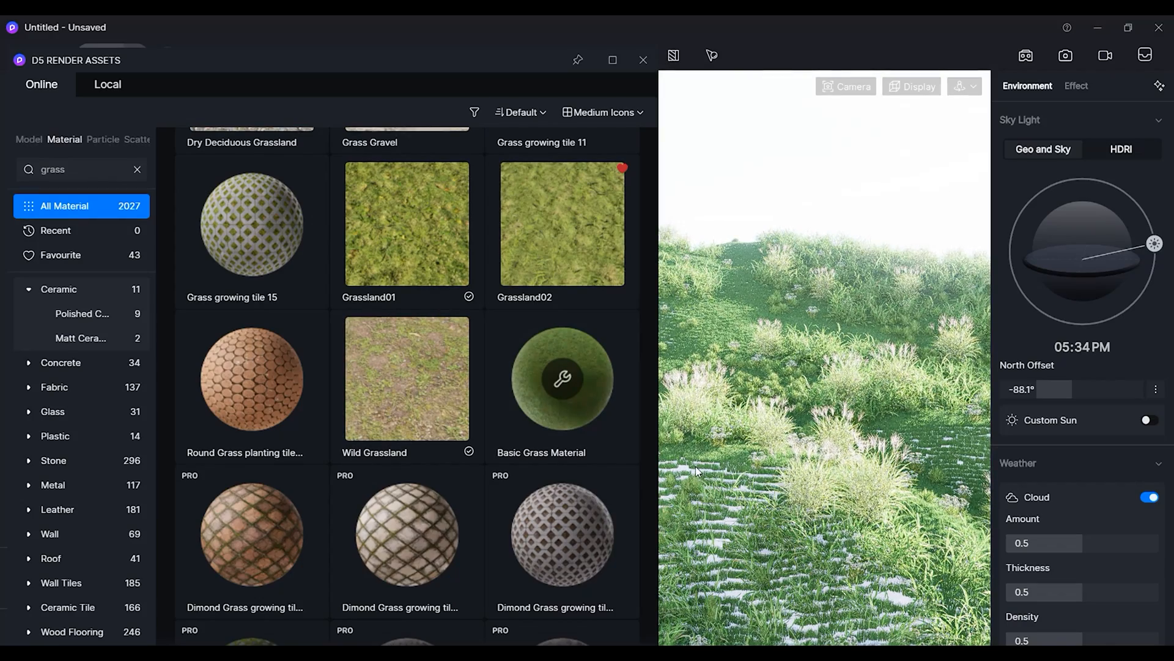
left_click_drag(409, 380, 757, 477)
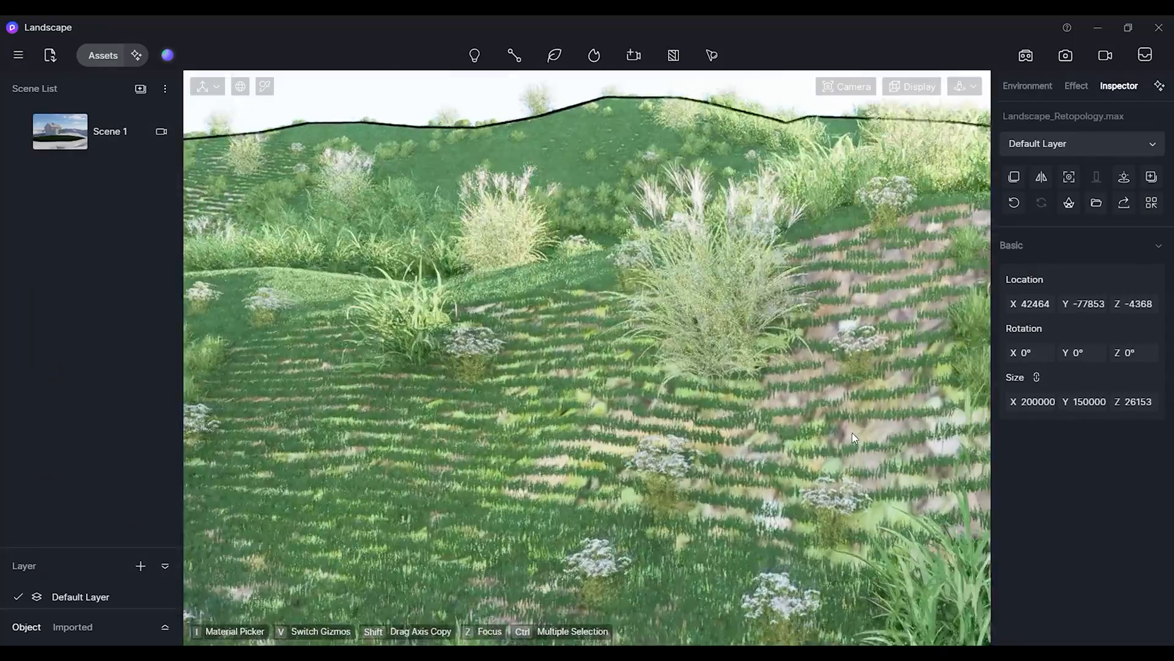
Apply Wild Grassland to the foreground terrain beside the house as well and close the asset library.
scroll(840, 418, "down", 15)
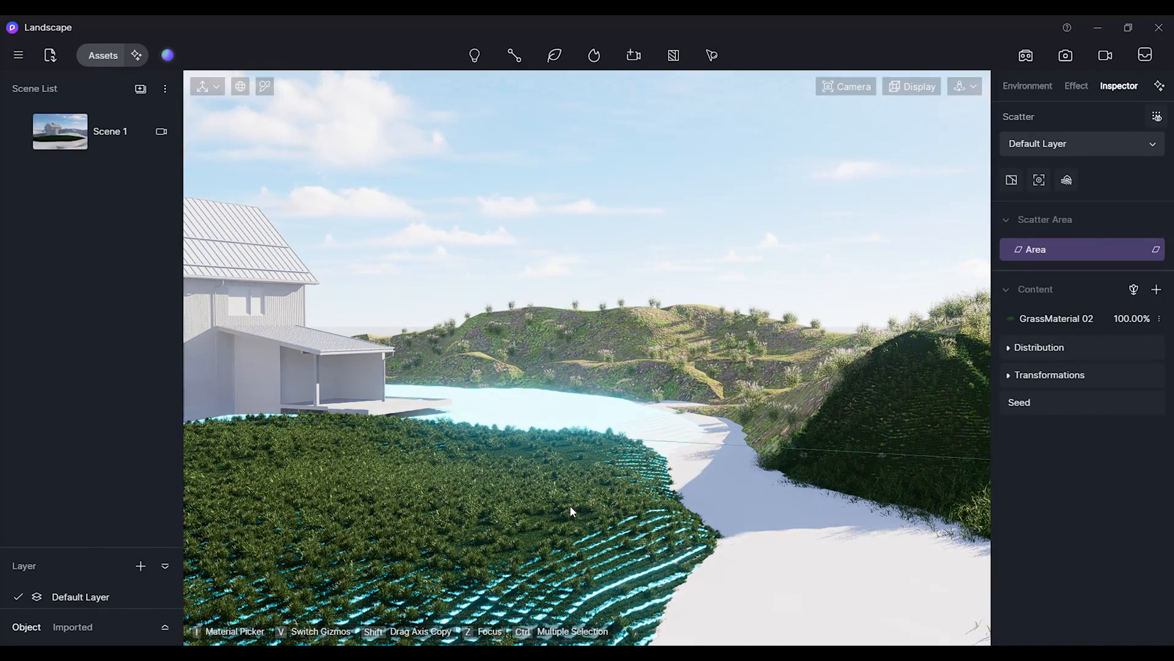
left_click(102, 56)
left_click_drag(391, 371, 682, 521)
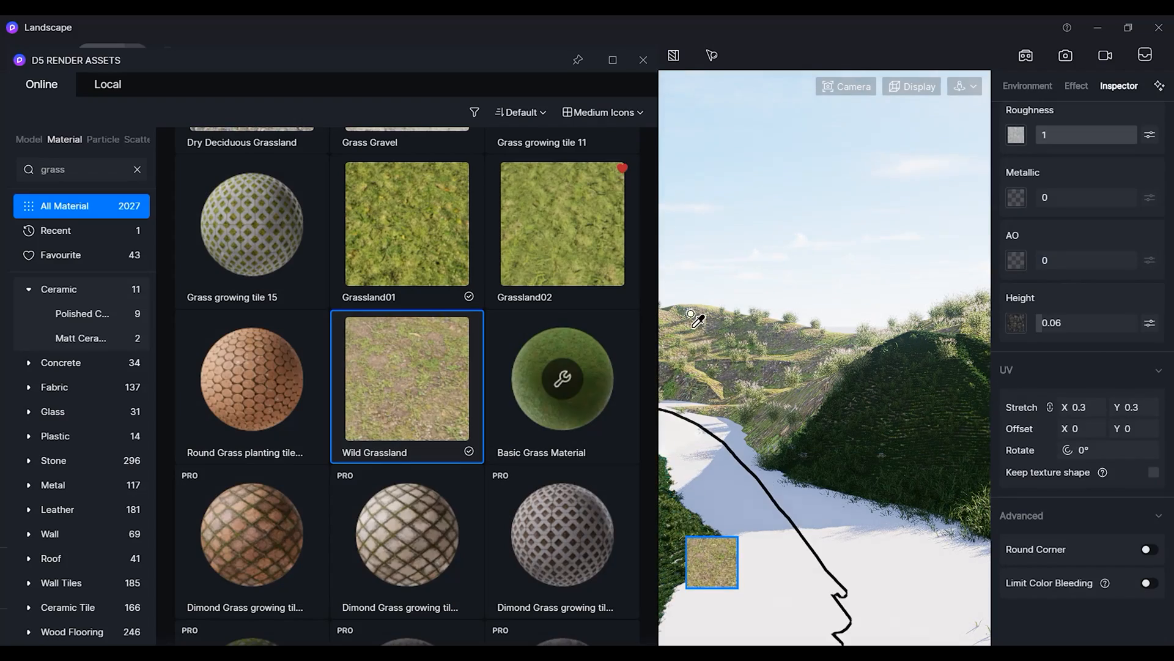
left_click(644, 61)
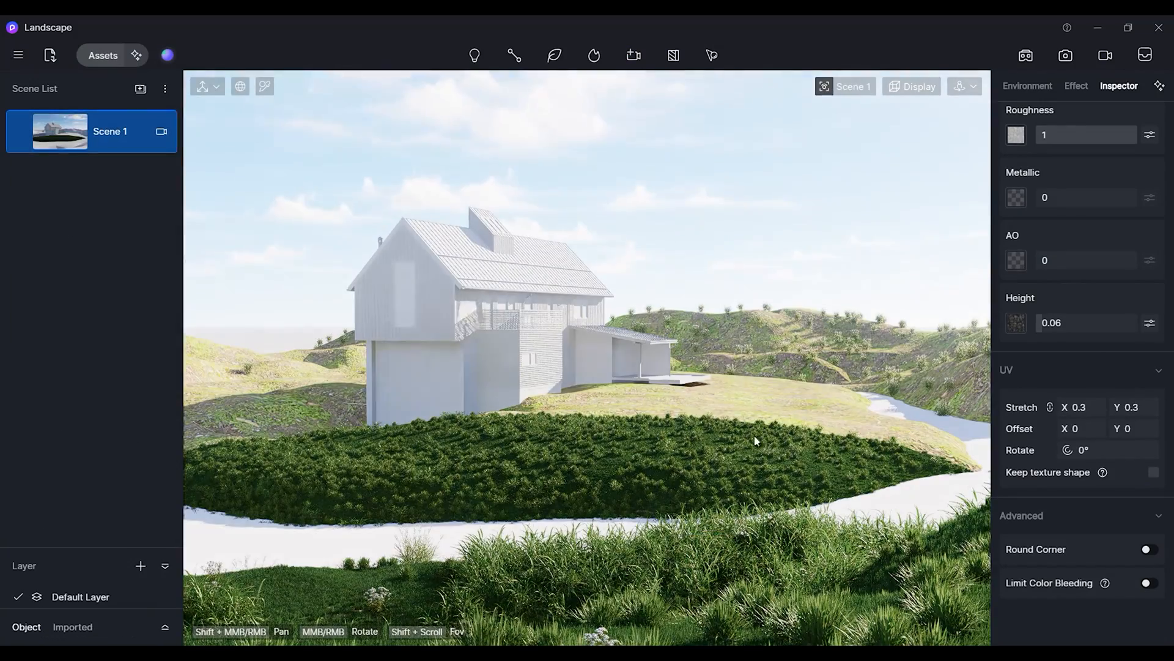
Save the project.
left_click(663, 236)
key("ctrl+s")
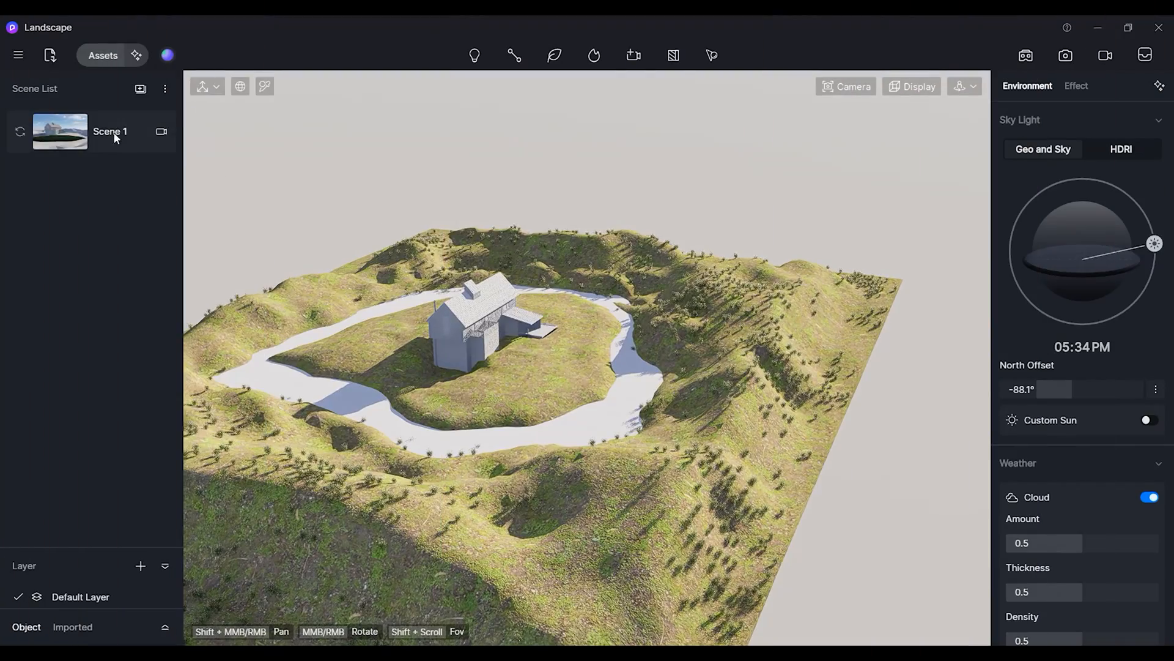
Browse the Conifer model category and pick Metasequoia glyptostroboides 09 for the brush scatter tool.
left_click(99, 60)
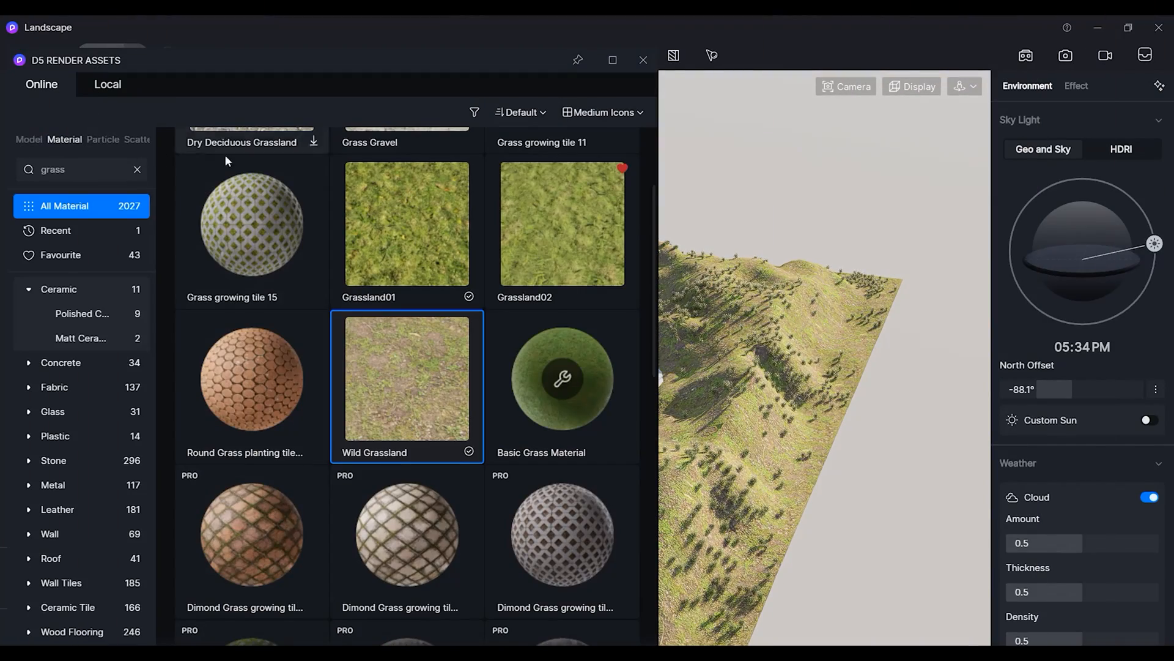
left_click(29, 141)
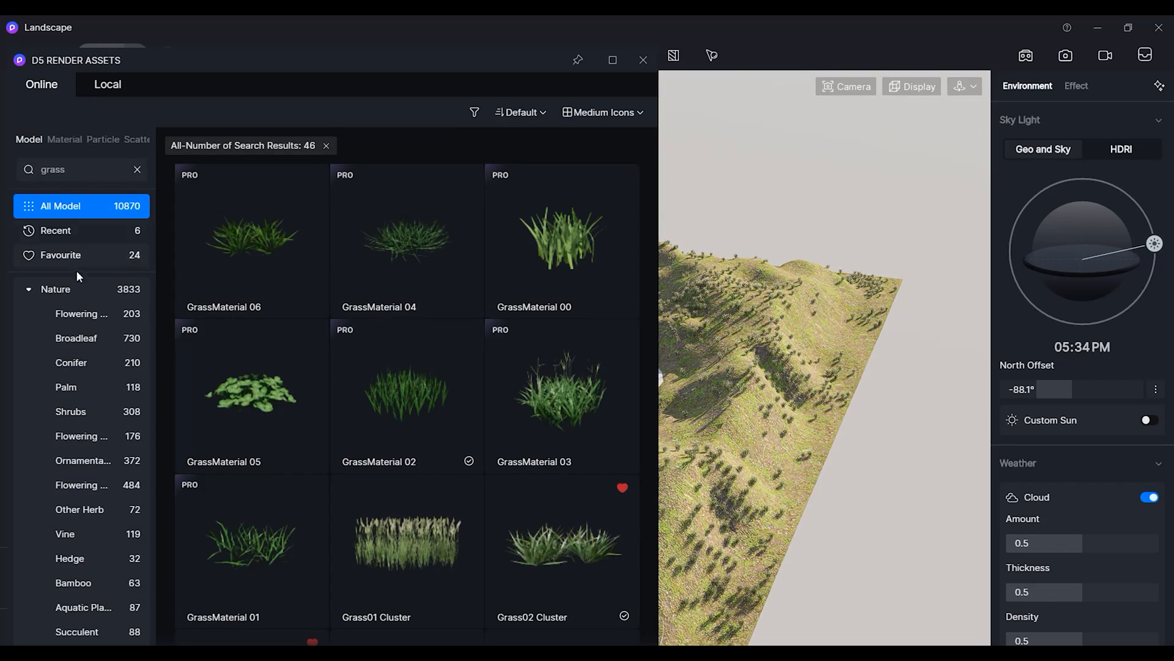
left_click(97, 360)
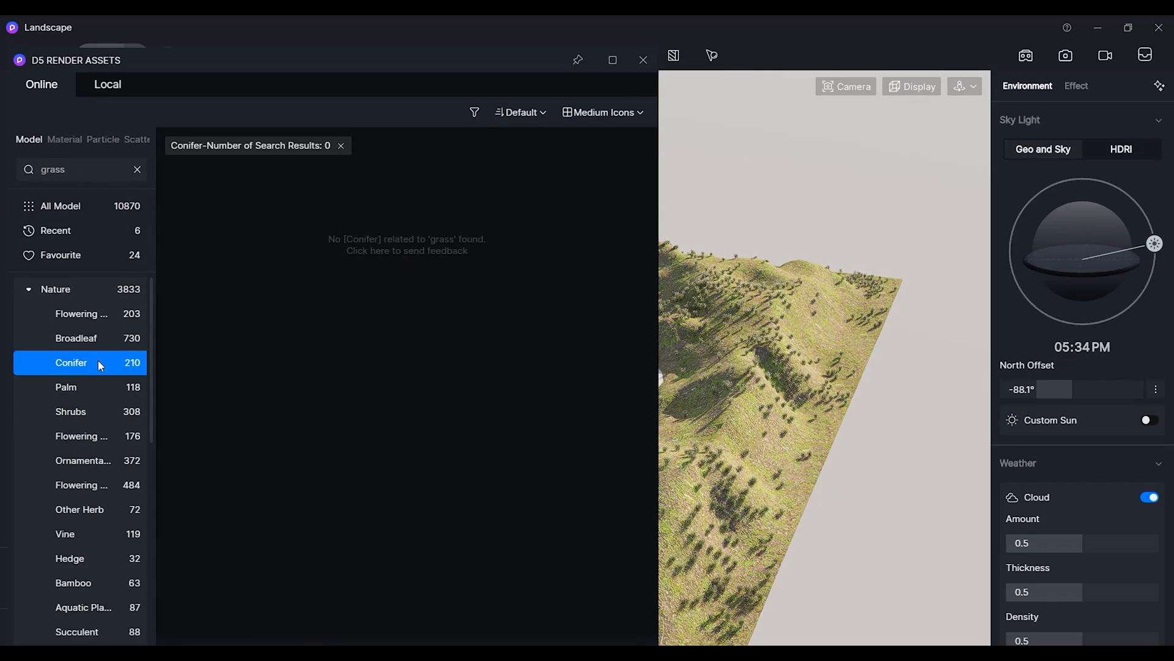
left_click(340, 146)
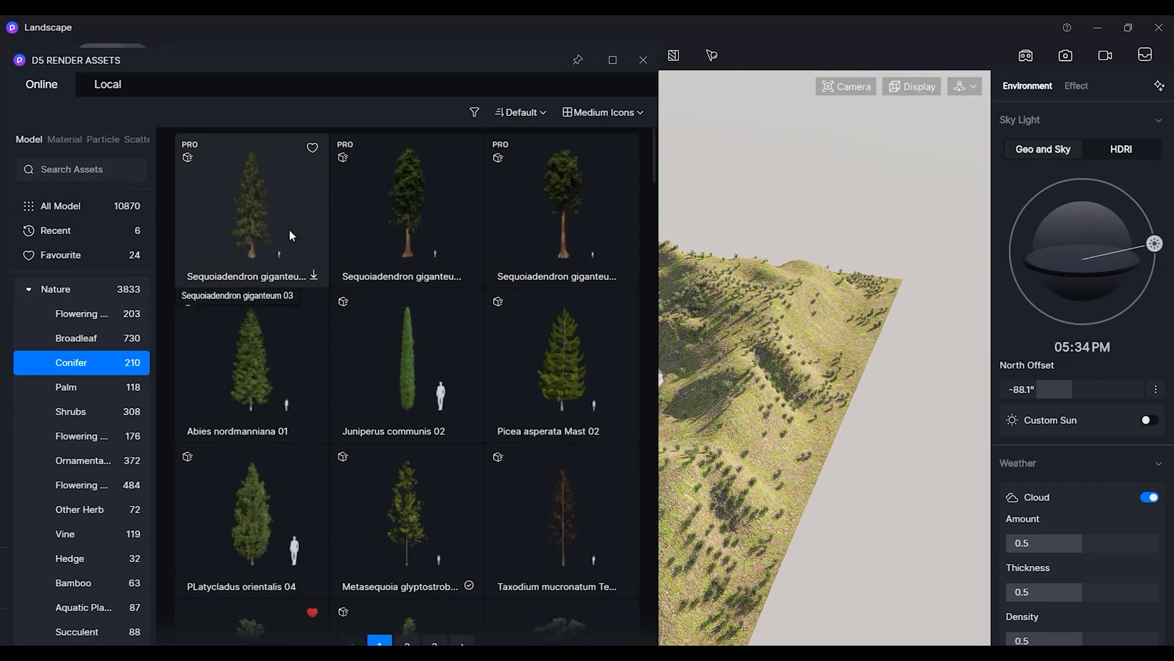
scroll(326, 344, "down", 5)
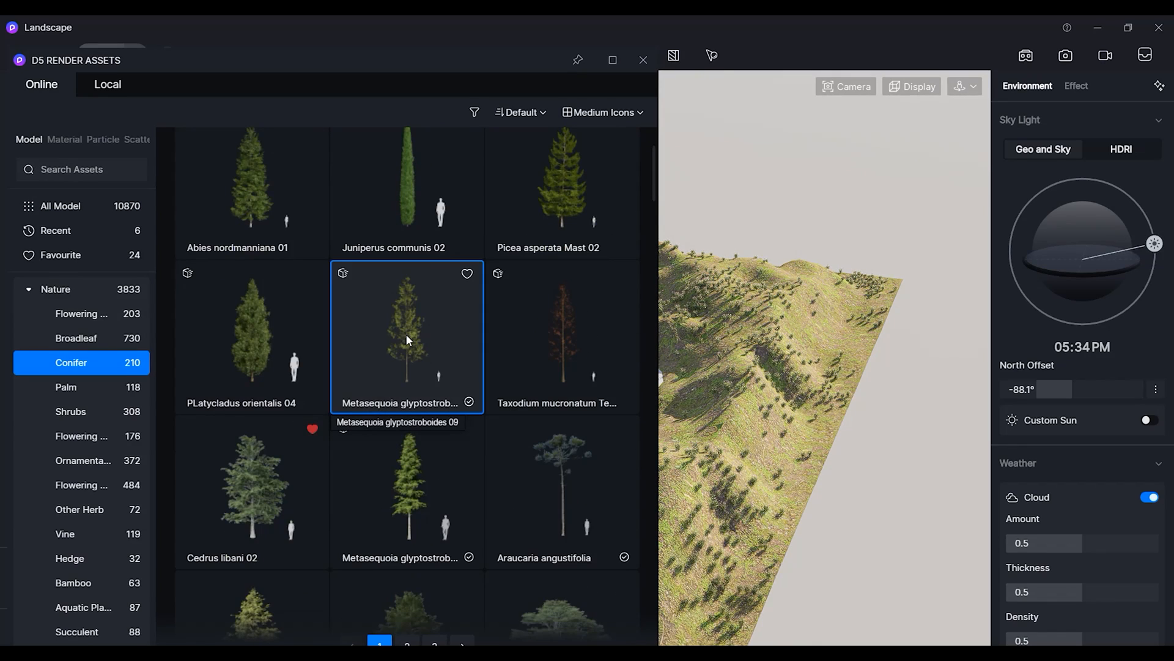
left_click(407, 340)
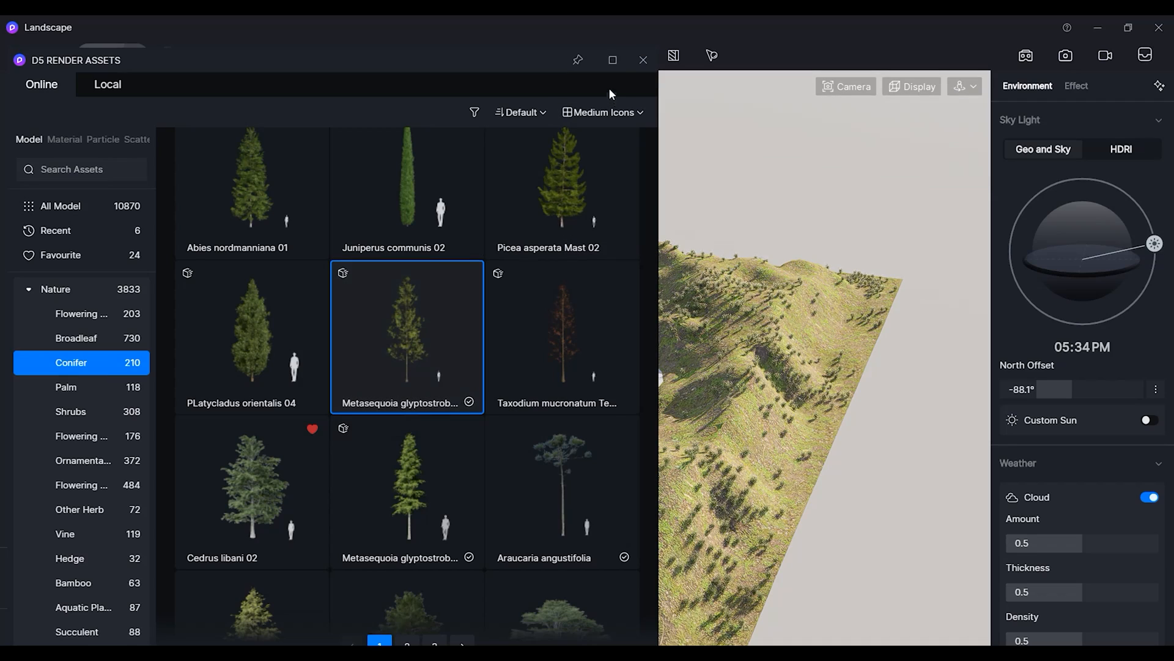
left_click_drag(511, 60, 526, 27)
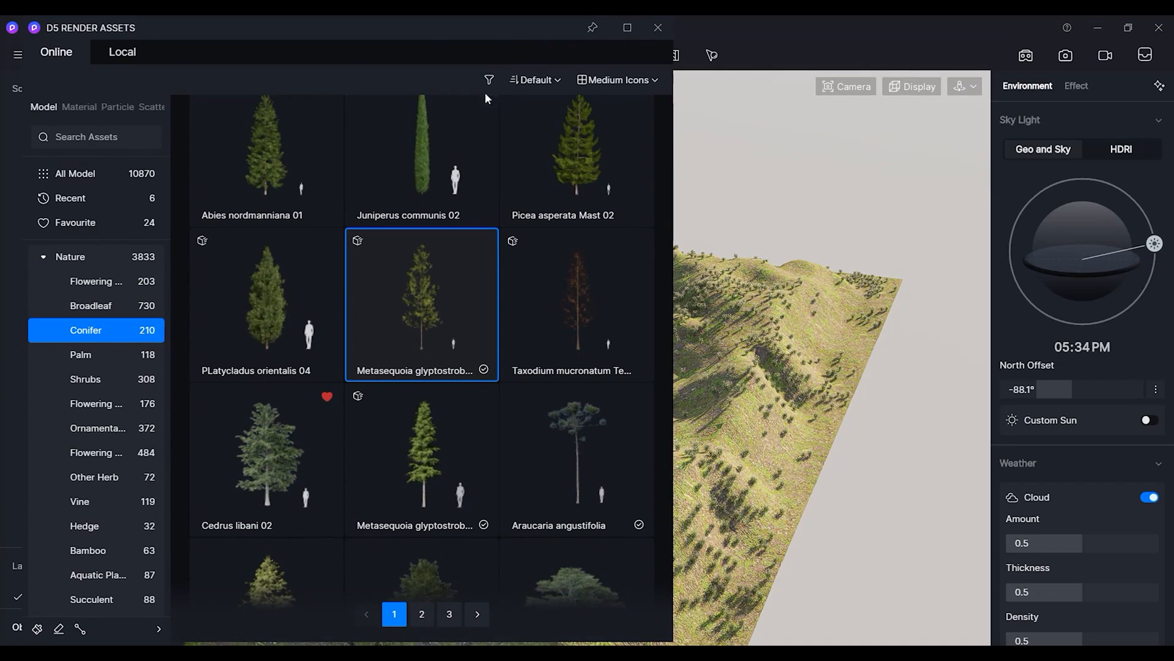
left_click(36, 629)
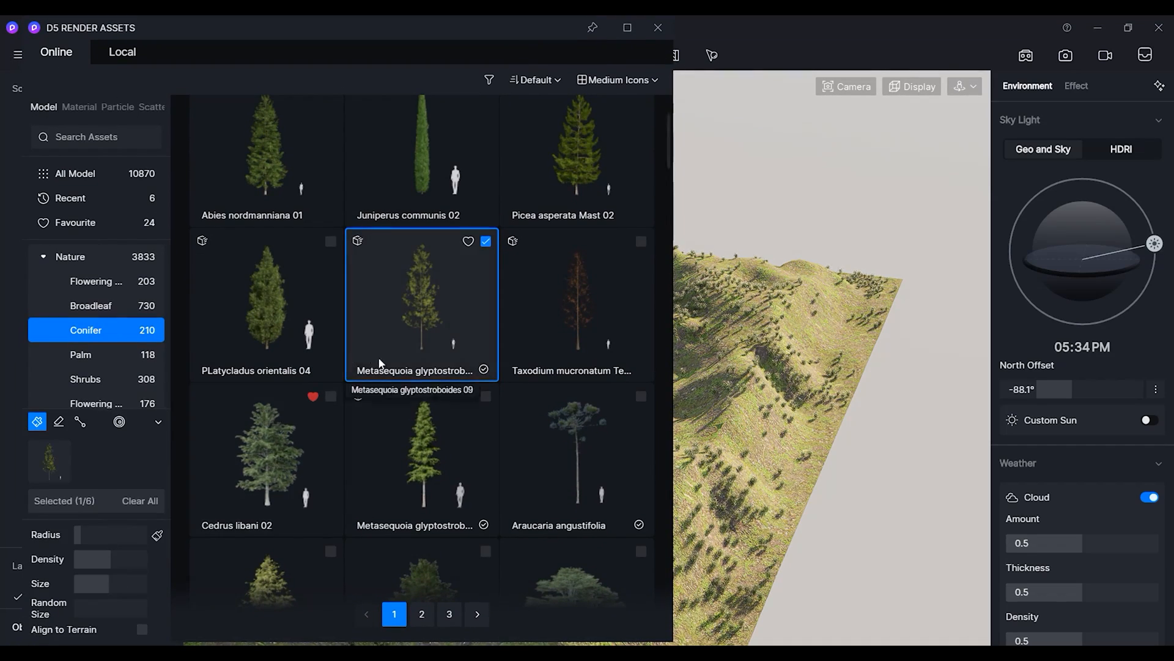
Add Picea rubens and Abies nordmanniana 08 to the conifers selected for the scatter brush.
scroll(370, 358, "down", 5)
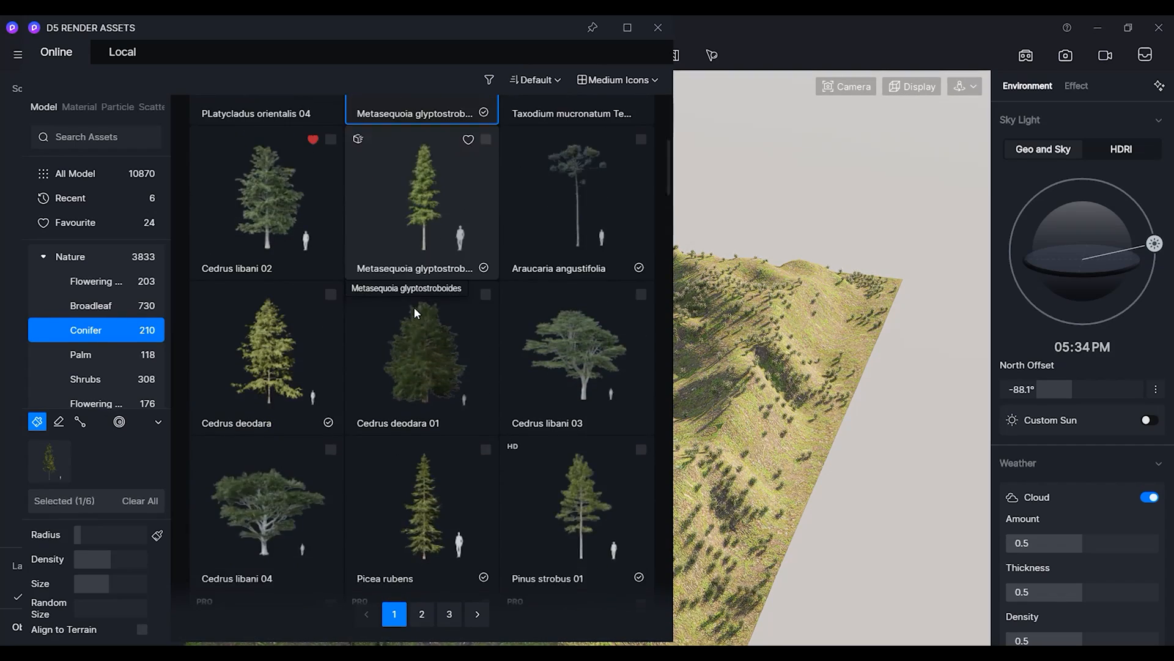
scroll(413, 307, "down", 3)
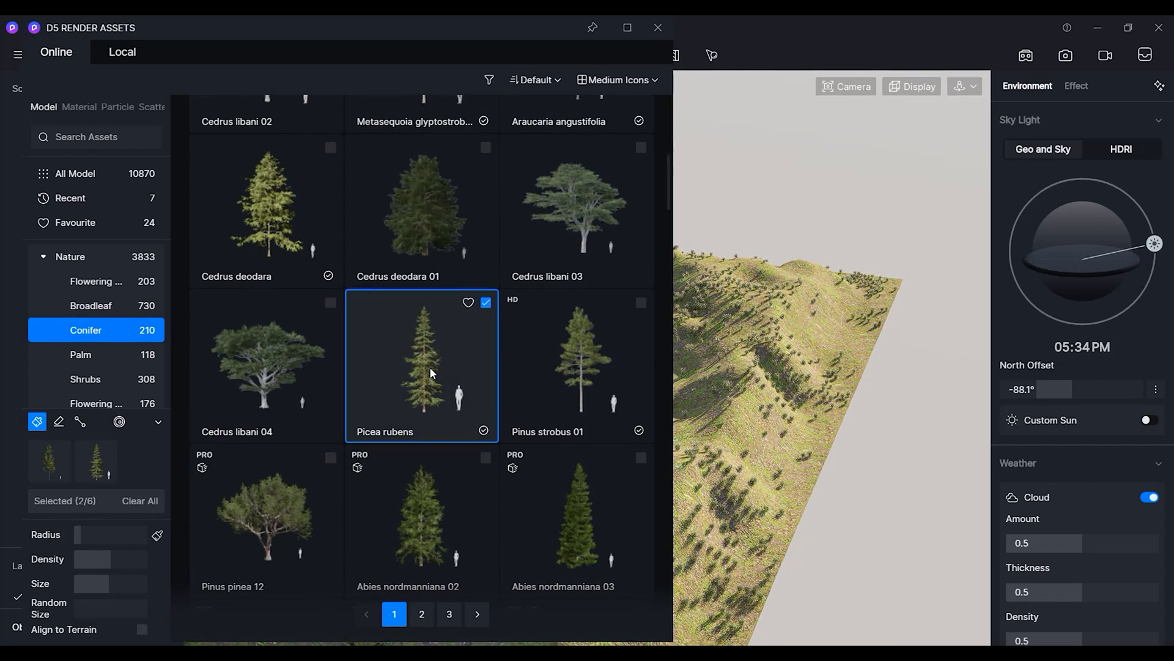
scroll(428, 366, "down", 3)
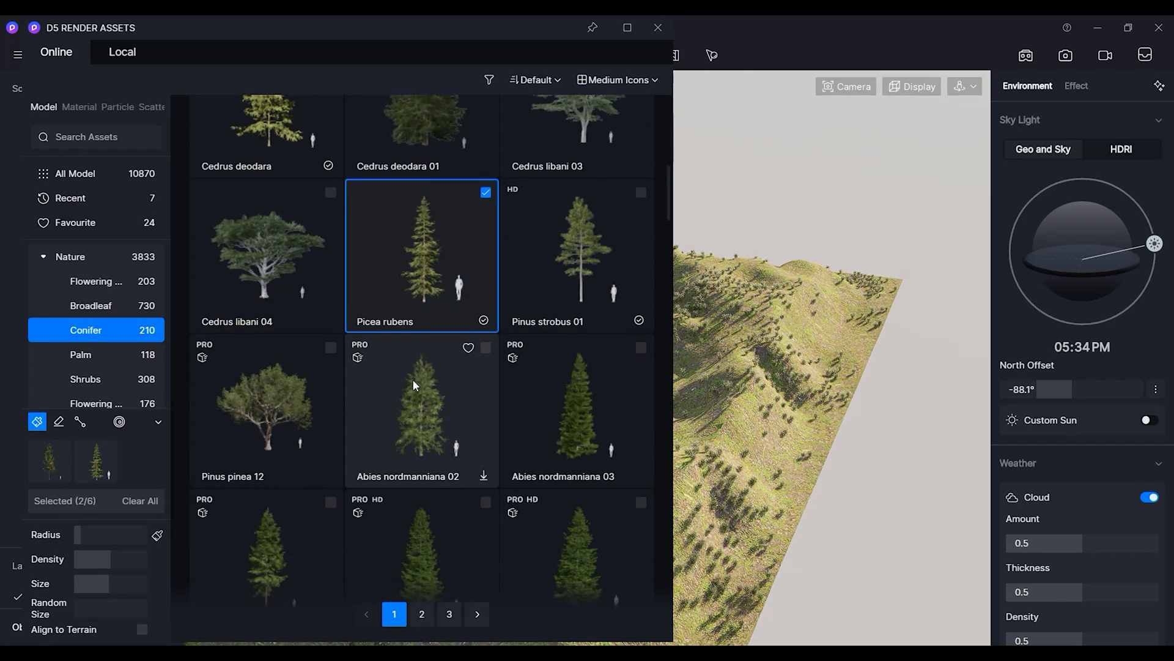
left_click(266, 438)
scroll(271, 431, "down", 3)
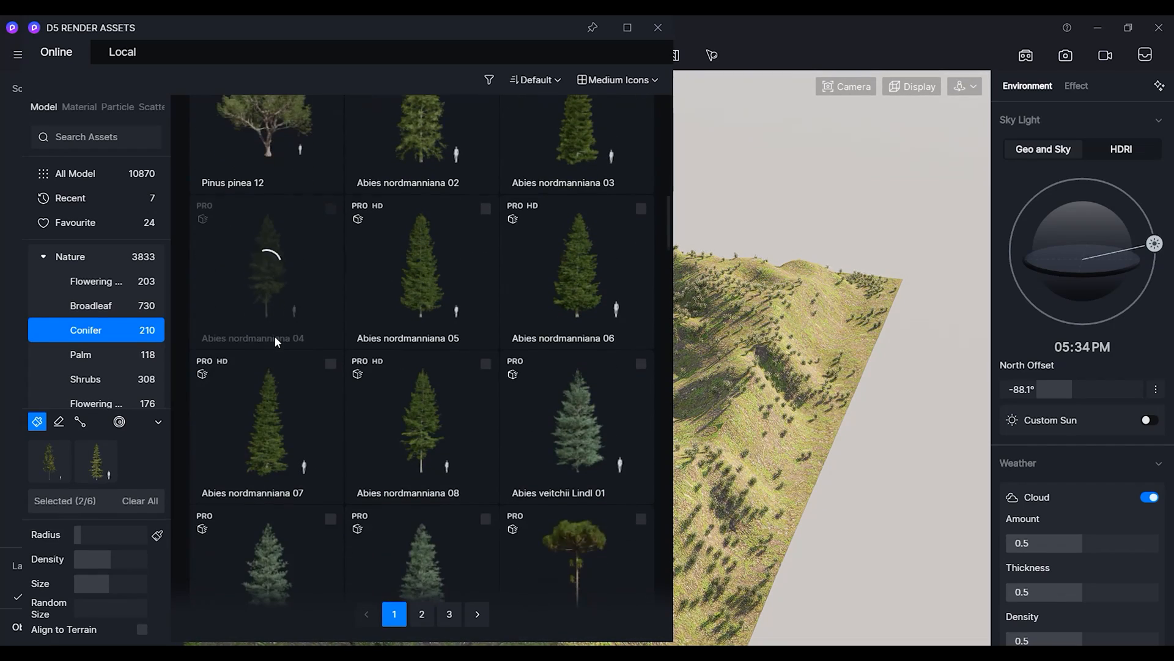
left_click(422, 417)
scroll(428, 283, "down", 2)
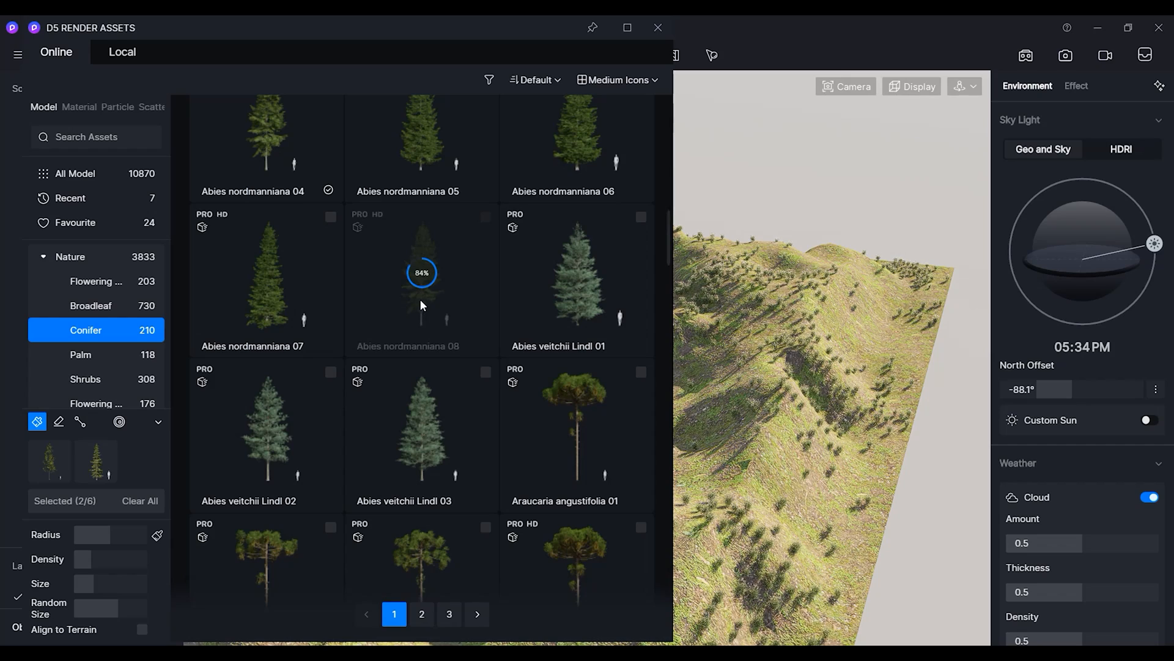
Enlarge the brush Size slightly and add Abies nordmanniana 04, Pinus strobus 01 and a second Metasequoia glyptostroboides to the selection.
left_click_drag(94, 586, 104, 585)
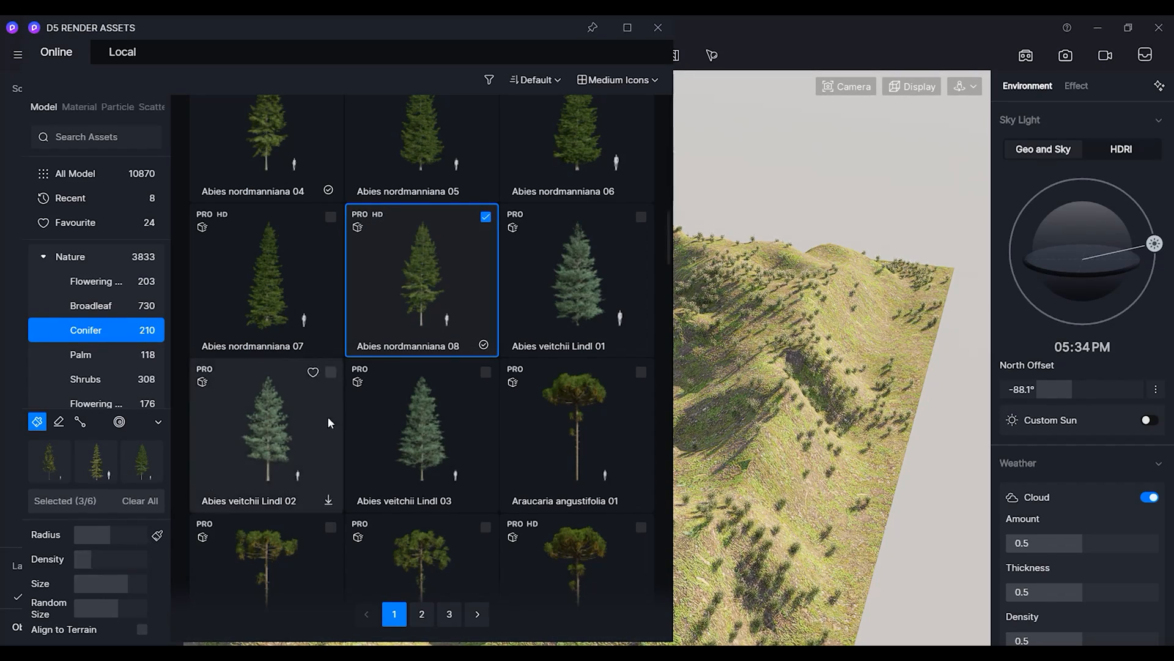
scroll(430, 377, "up", 3)
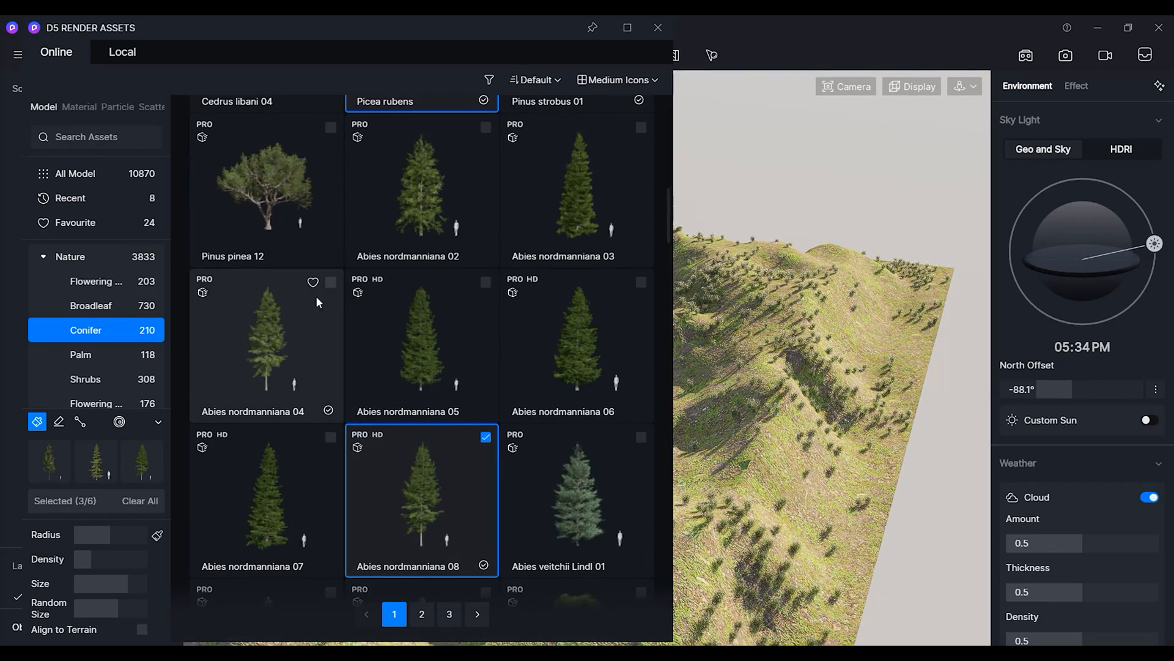
left_click(332, 282)
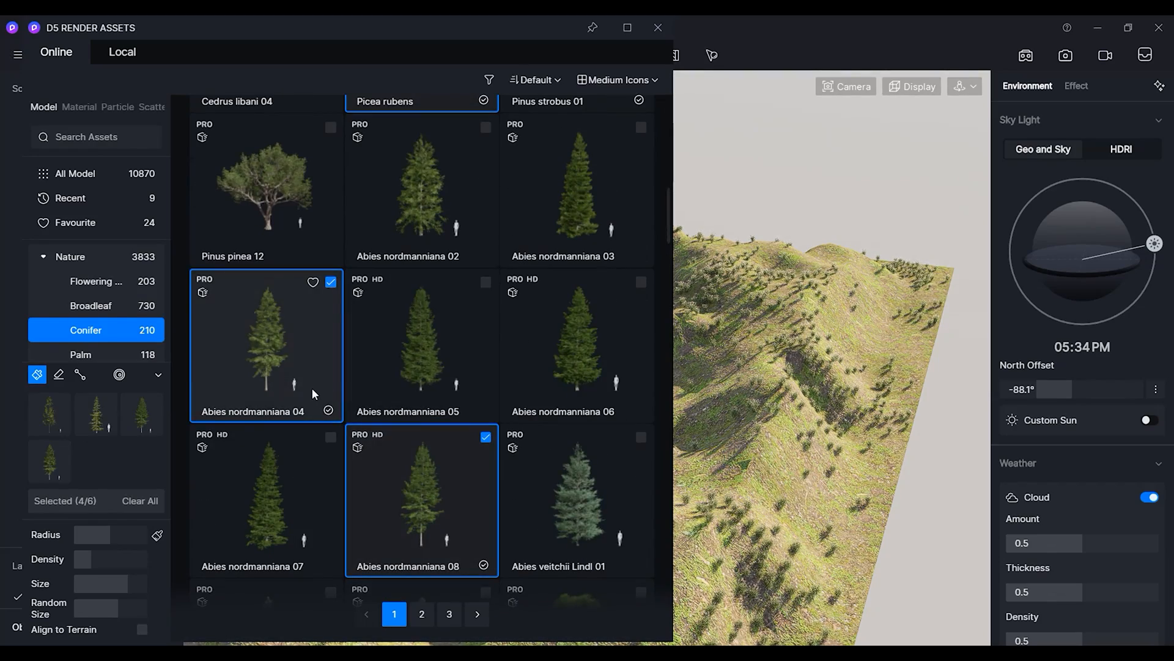
scroll(312, 387, "up", 2)
scroll(400, 371, "up", 2)
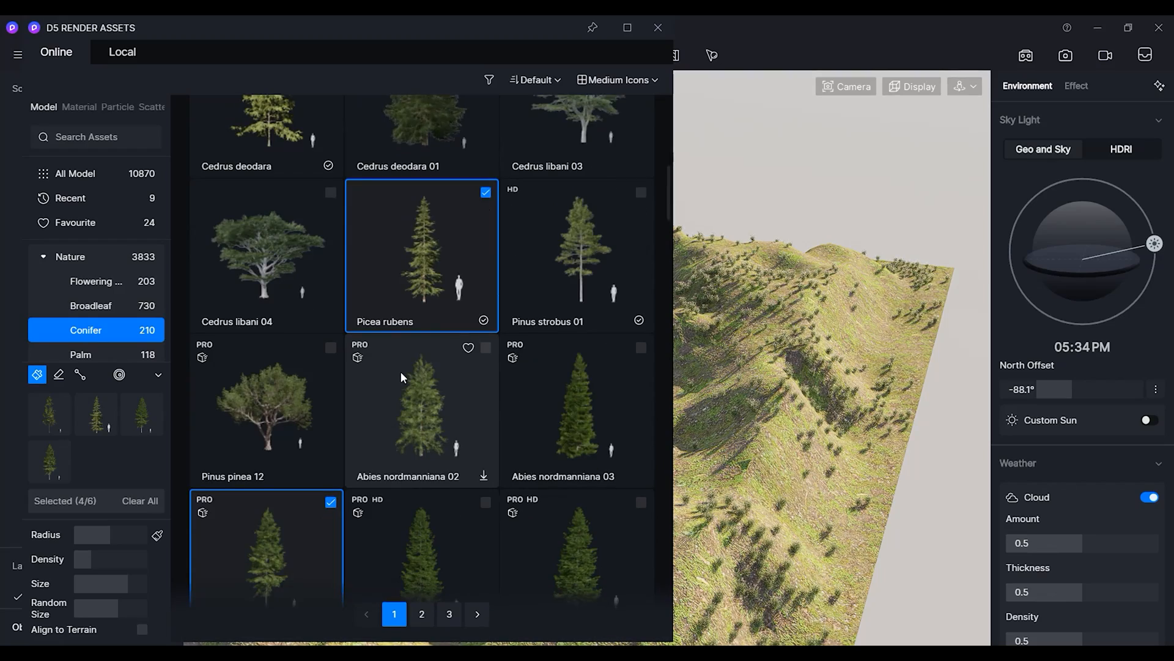
scroll(402, 370, "up", 1)
left_click(642, 229)
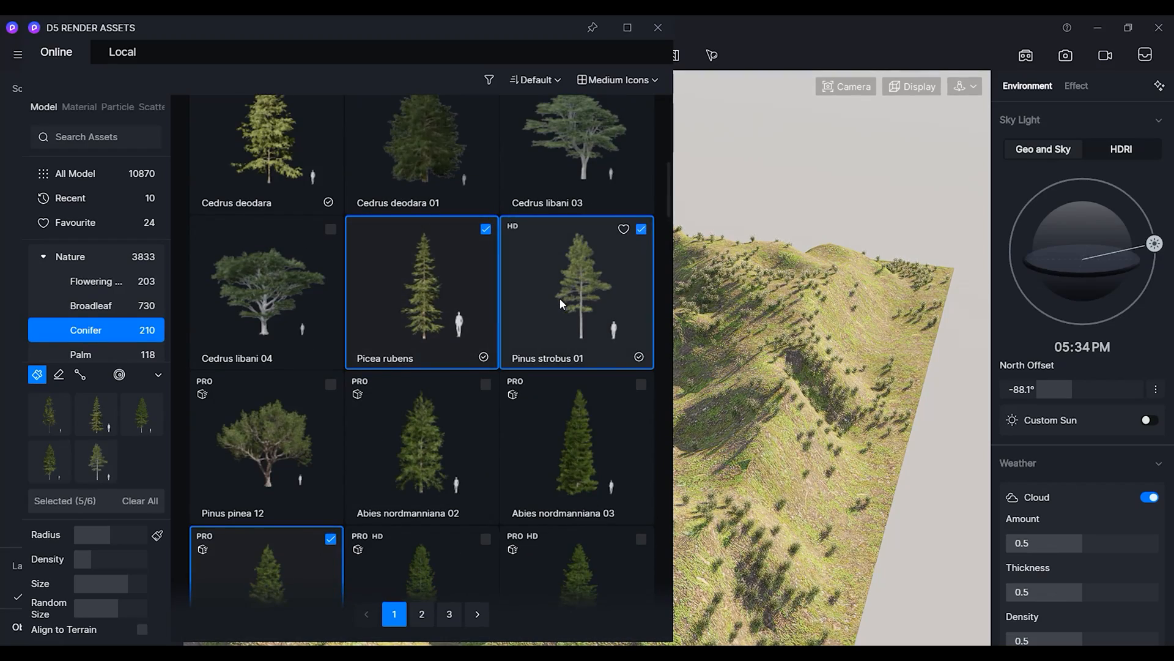
scroll(561, 299, "up", 3)
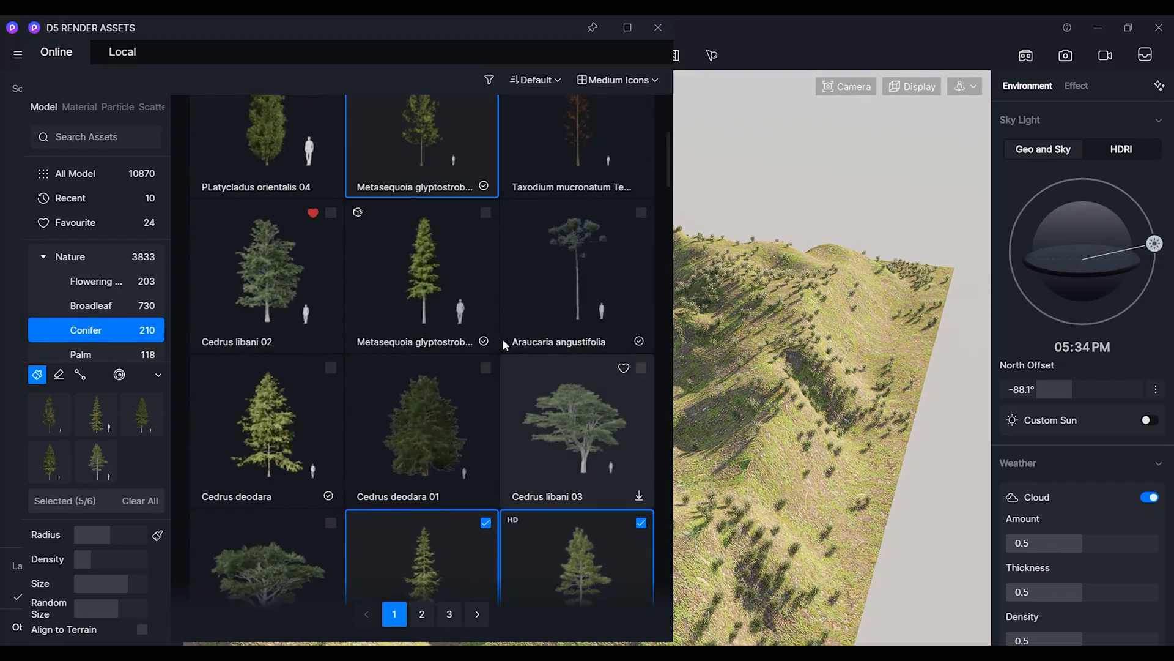
left_click(486, 213)
scroll(412, 357, "up", 5)
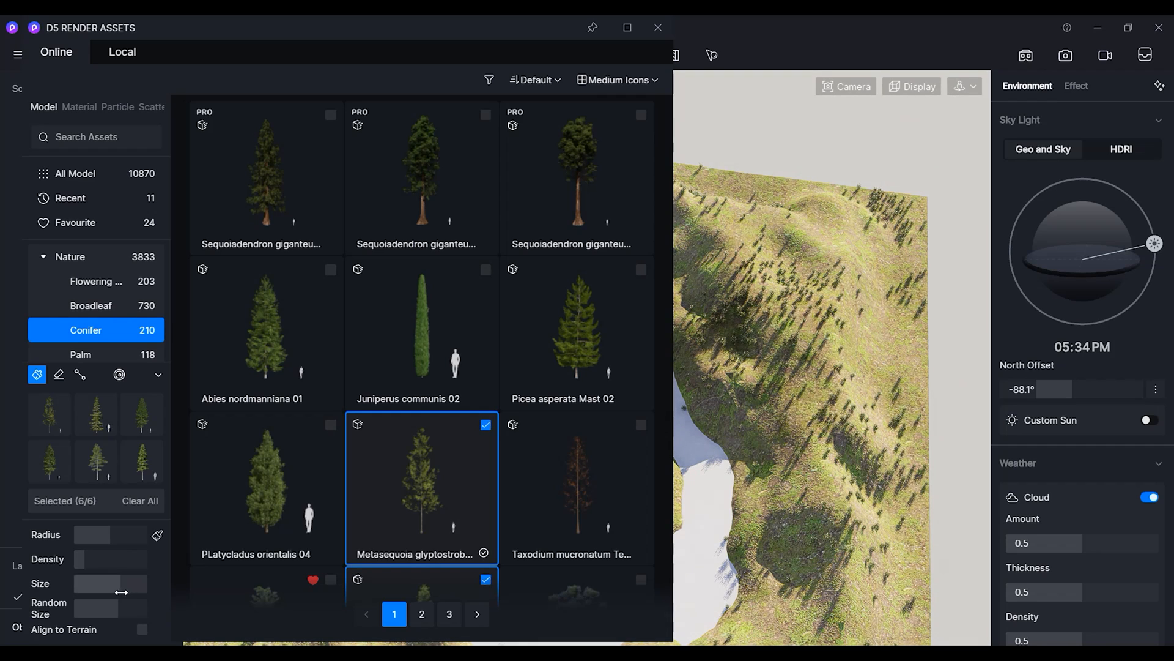
Raise the brush's Random Size slightly and close the asset library.
left_click_drag(128, 616, 135, 611)
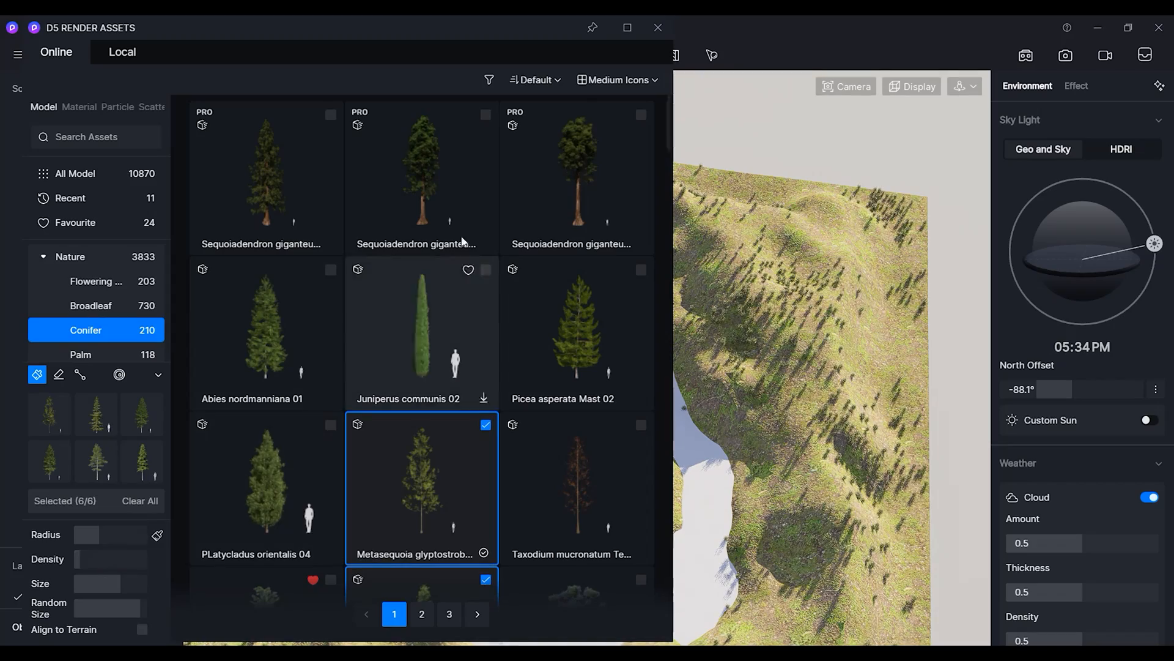
left_click(658, 28)
Brush-paint the selected conifers across the hillsides behind and beside the house.
mouse_move(780, 343)
left_mouse_down()
mouse_move(671, 219)
mouse_move(409, 191)
mouse_move(305, 297)
mouse_move(138, 531)
left_mouse_up()
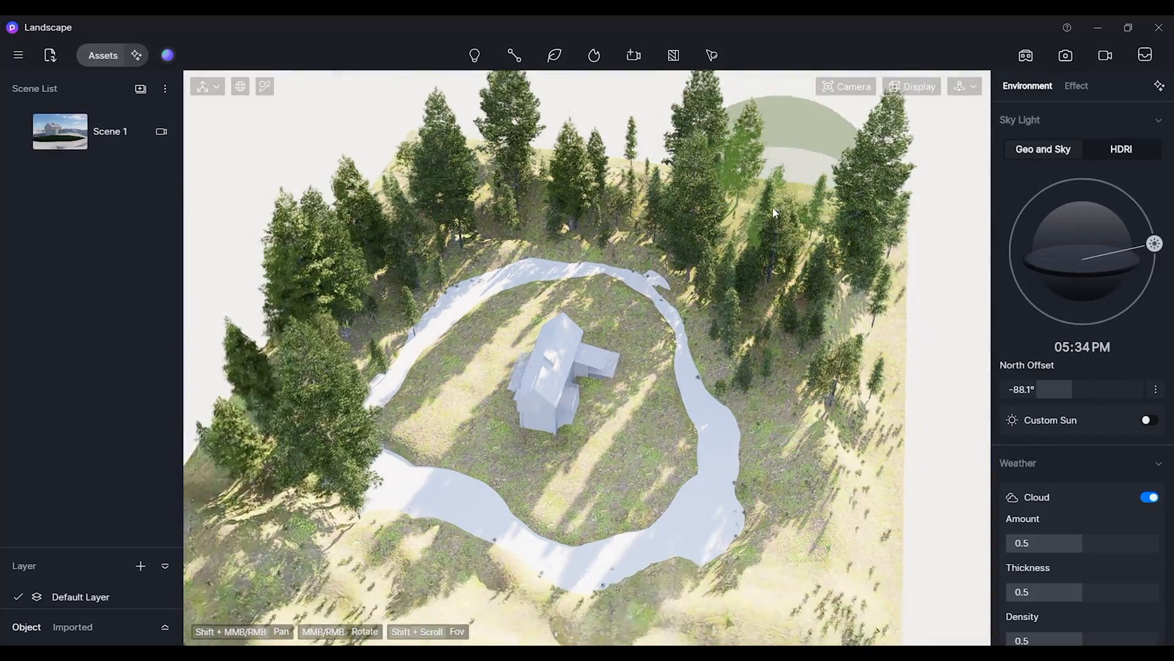
scroll(774, 213, "down", 1)
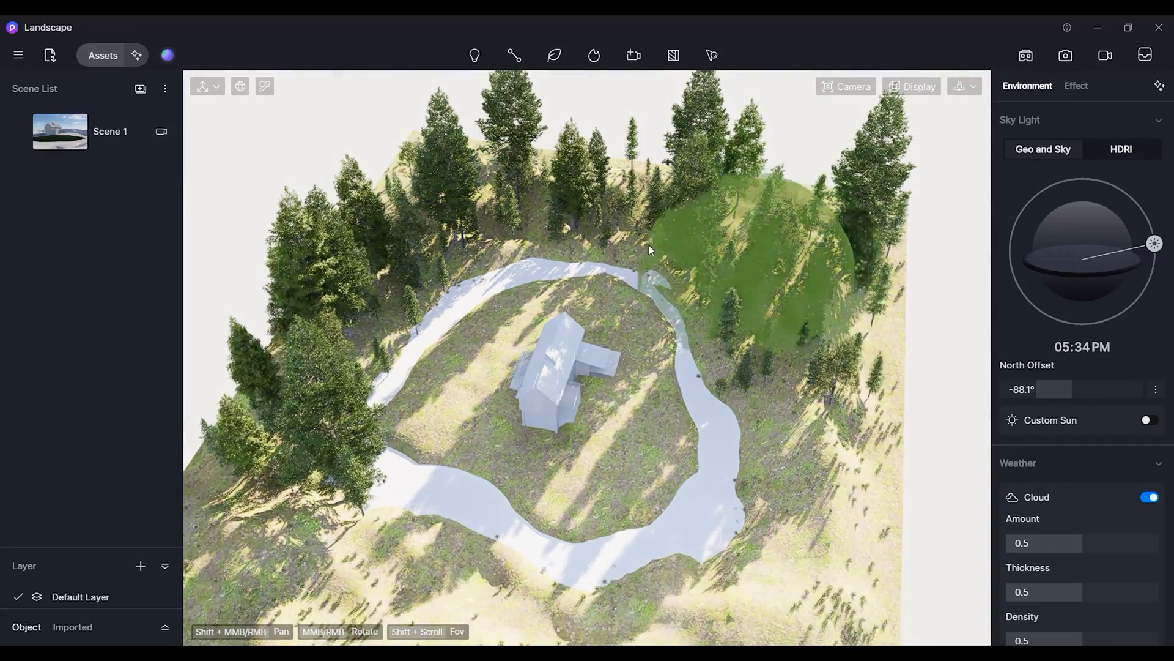
scroll(557, 553, "down", 1)
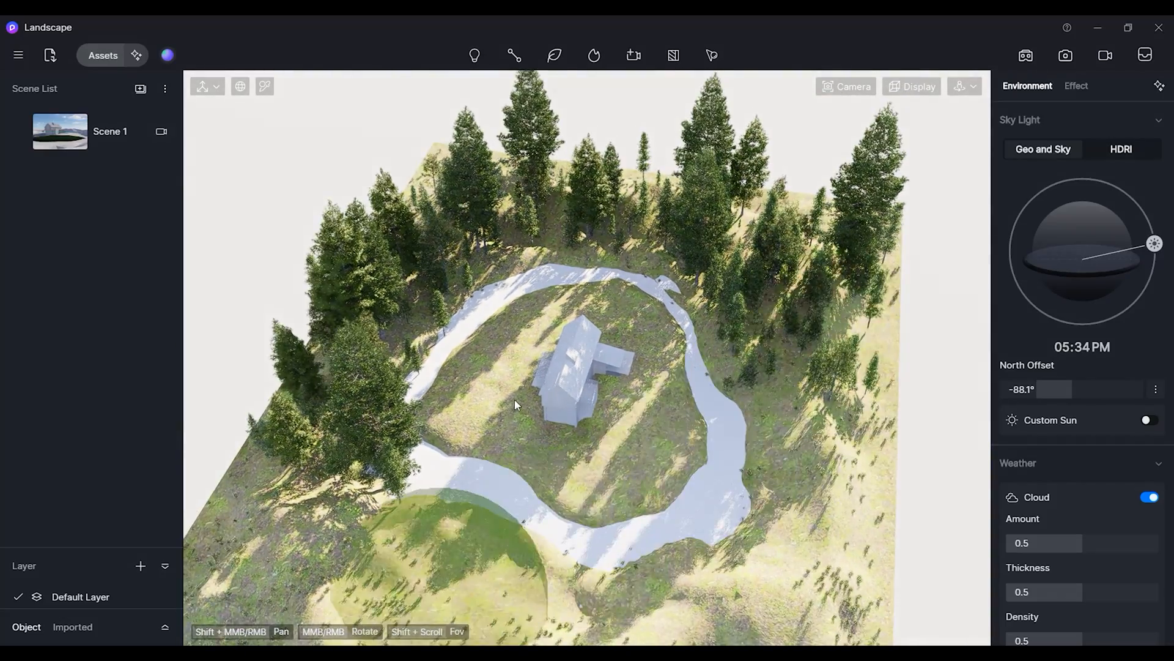
scroll(438, 539, "down", 2)
middle_click_drag(480, 442, 548, 295, "shift")
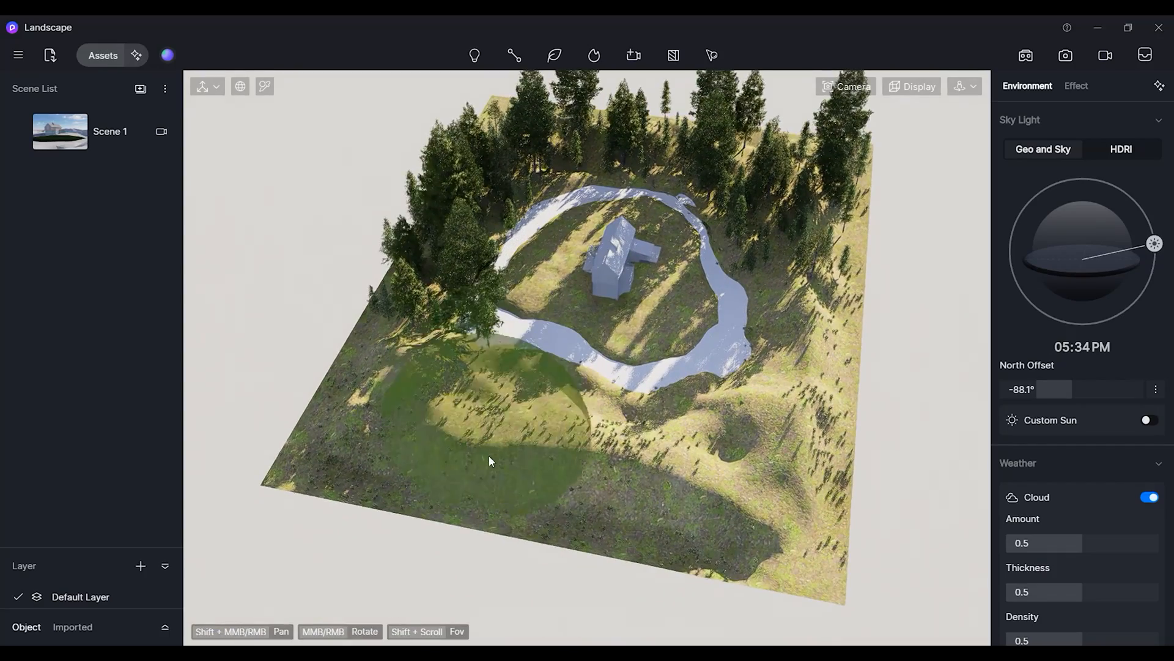
left_click(546, 461)
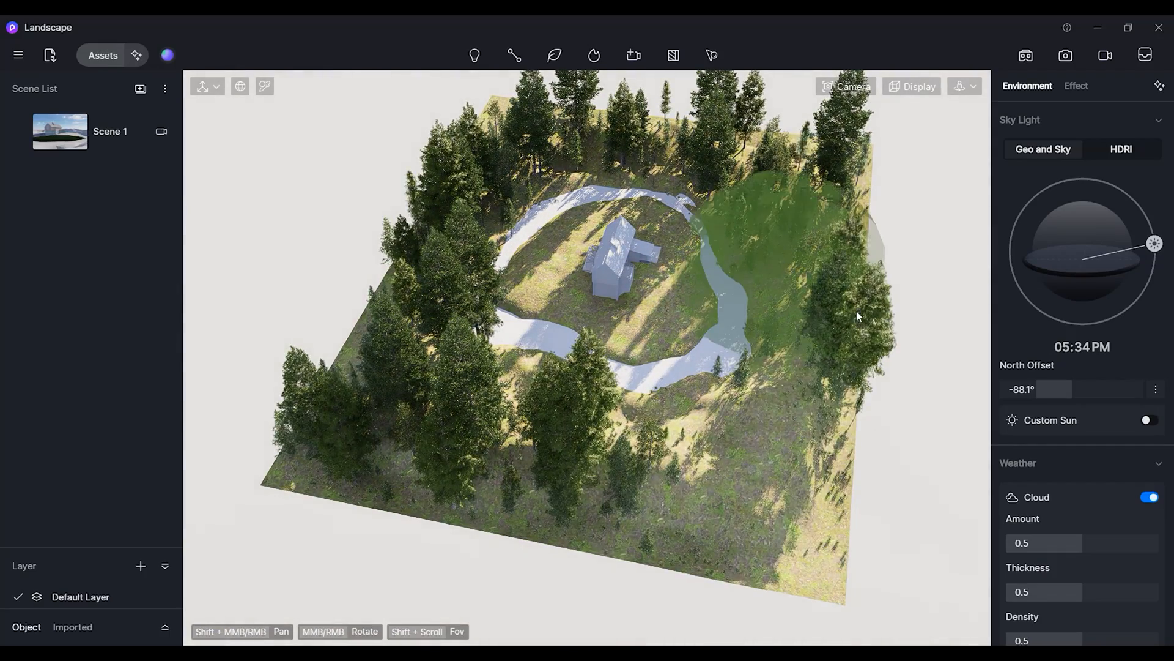
Brush-paint more conifers over the foreground slopes and along the outside of the path.
scroll(786, 350, "up", 2)
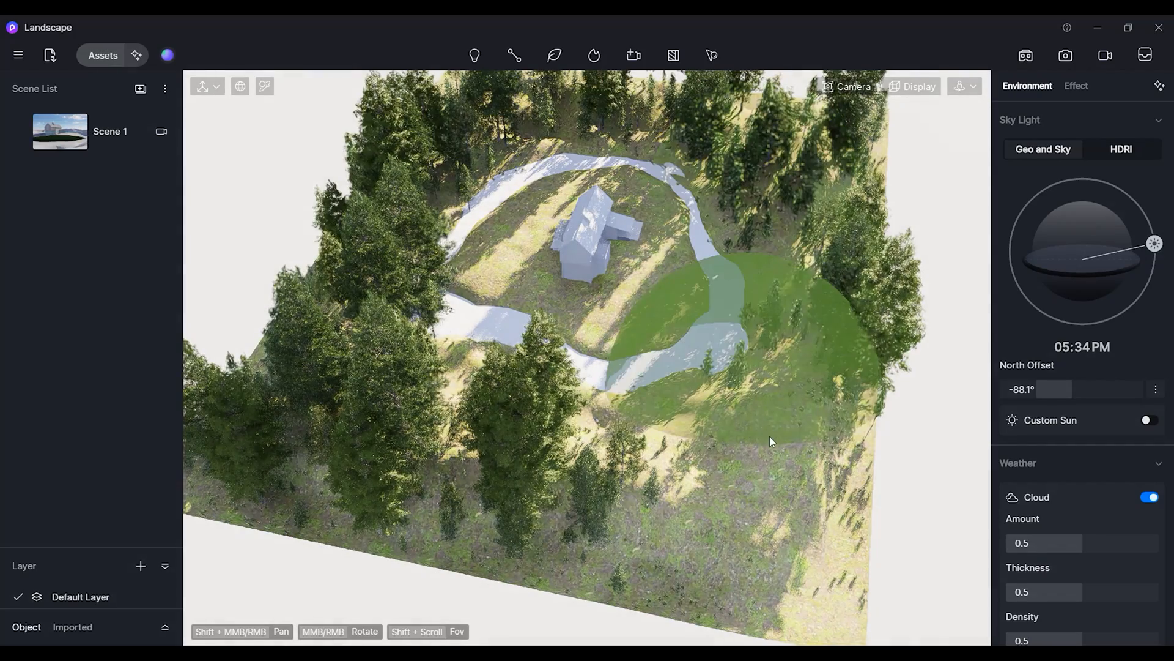
middle_click_drag(641, 352, 592, 291)
middle_click_drag(714, 475, 740, 549)
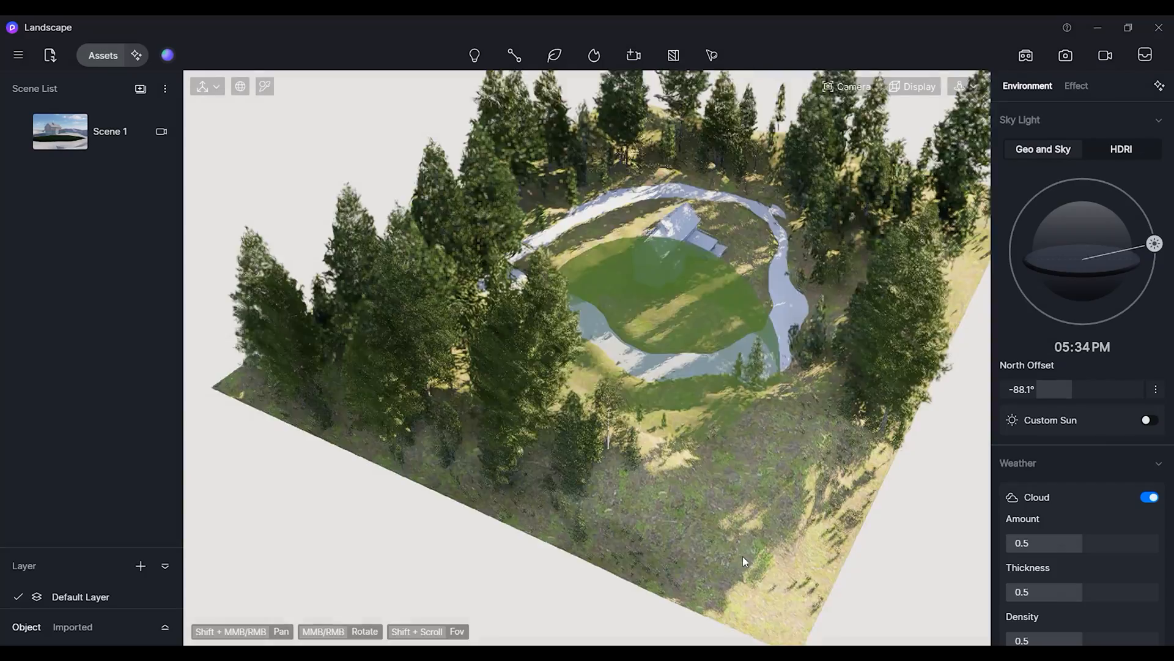
scroll(745, 564, "up", 4)
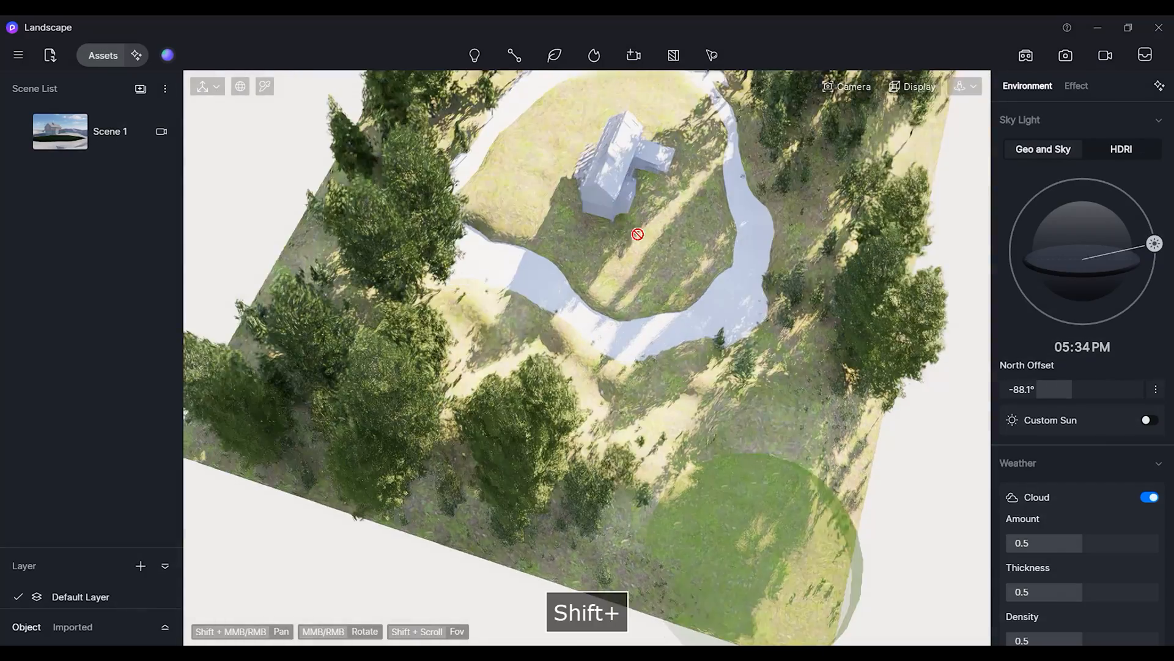
mouse_move(638, 234)
middle_mouse_down("shift")
mouse_move(588, 385)
mouse_move(616, 352)
middle_mouse_up("shift")
middle_click_drag(530, 353, 450, 300, "shift")
mouse_move(562, 341)
middle_mouse_down()
mouse_move(462, 299)
mouse_move(432, 252)
mouse_move(570, 333)
middle_mouse_up()
left_click_drag(570, 333, 591, 350, "shift")
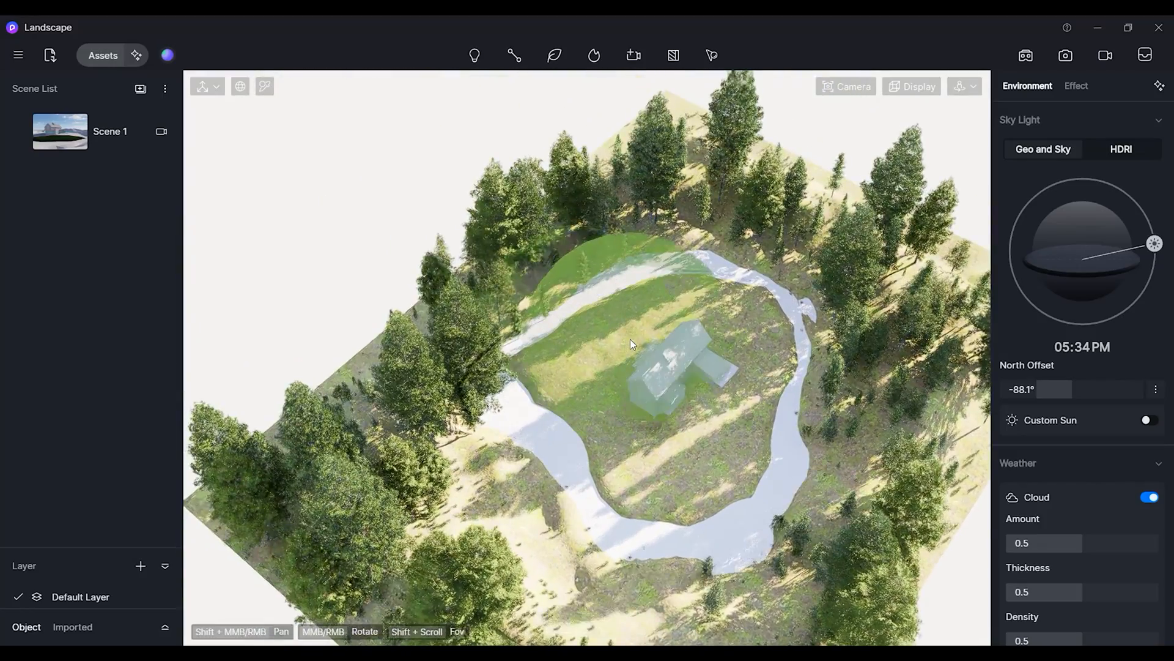
scroll(630, 339, "up", 1)
Brush a few conifers onto the lawn inside the path loop around the house.
left_click(103, 56)
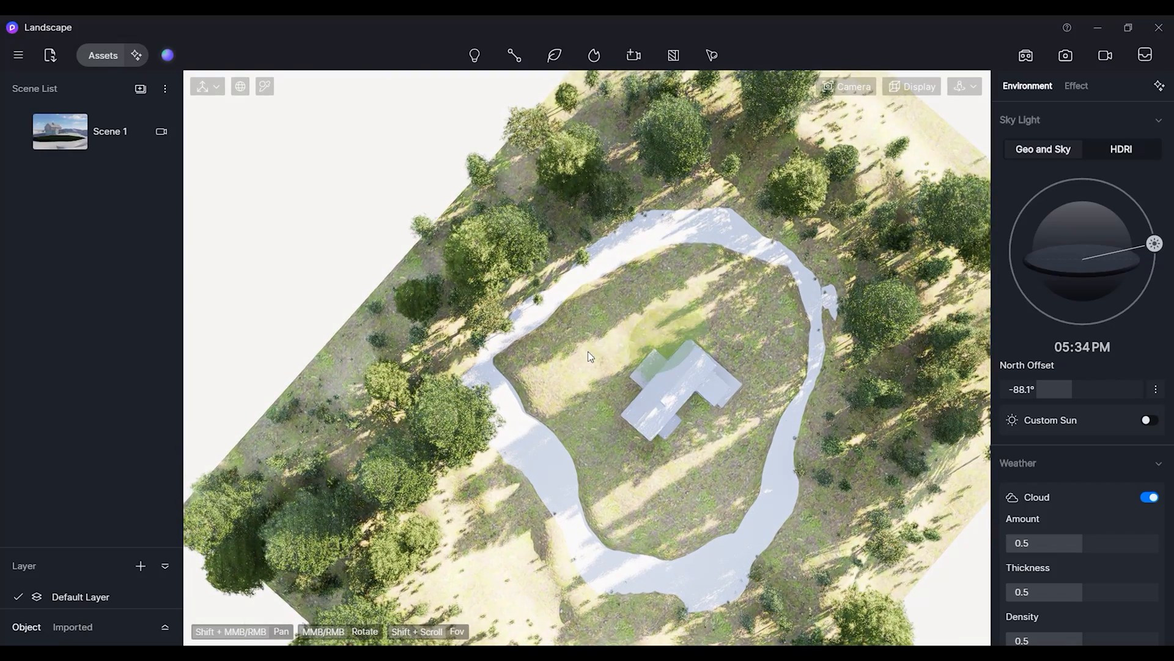
mouse_move(554, 366)
left_mouse_down()
mouse_move(588, 336)
mouse_move(567, 354)
left_mouse_up()
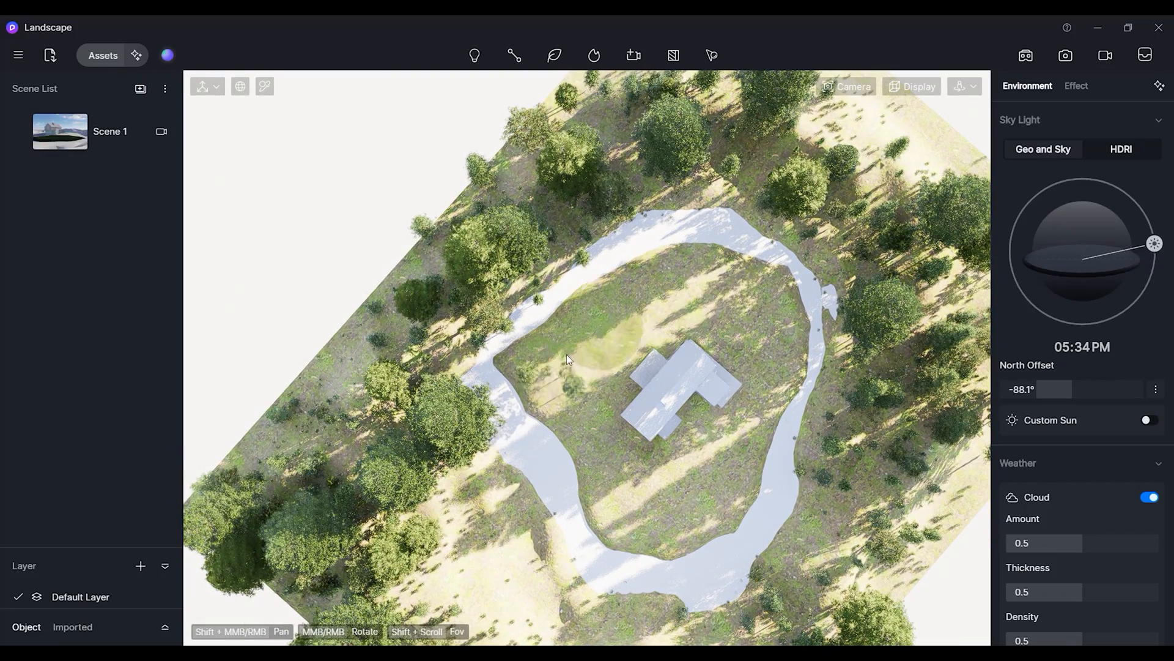
left_click_drag(745, 277, 775, 307)
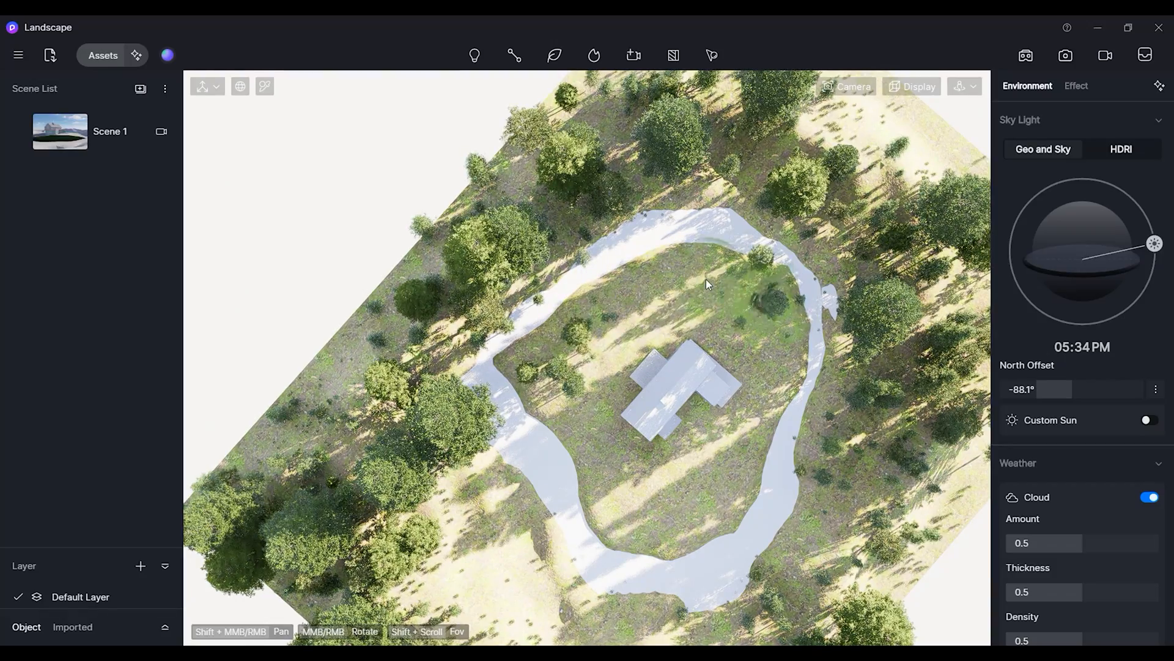
left_click(611, 529)
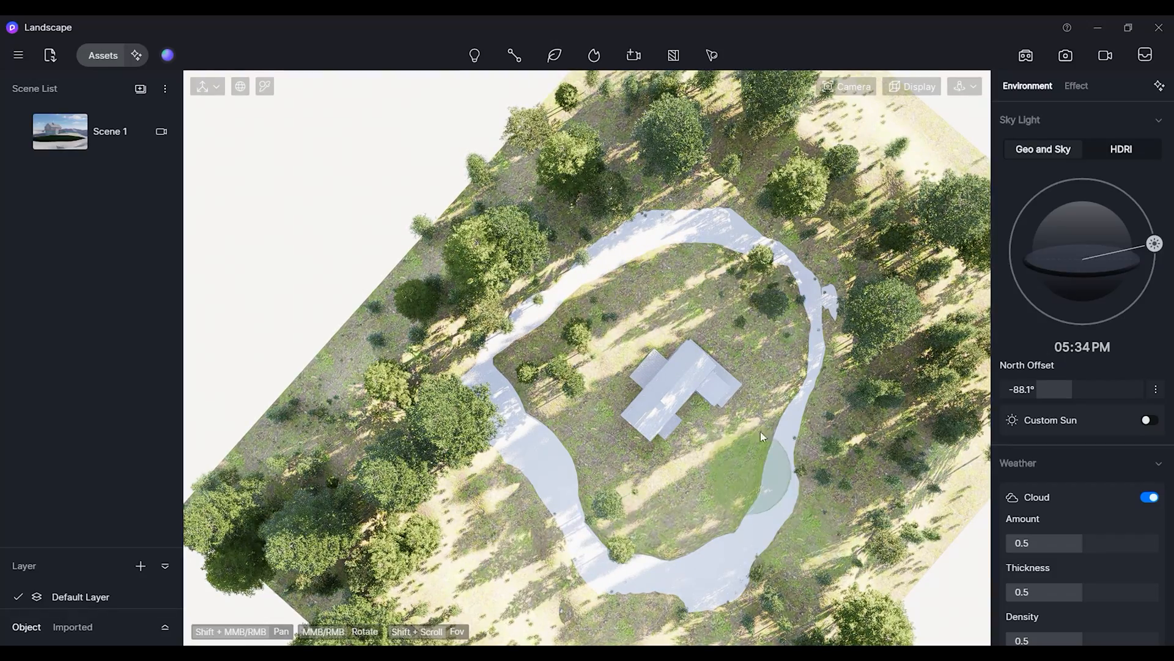
left_click(786, 394)
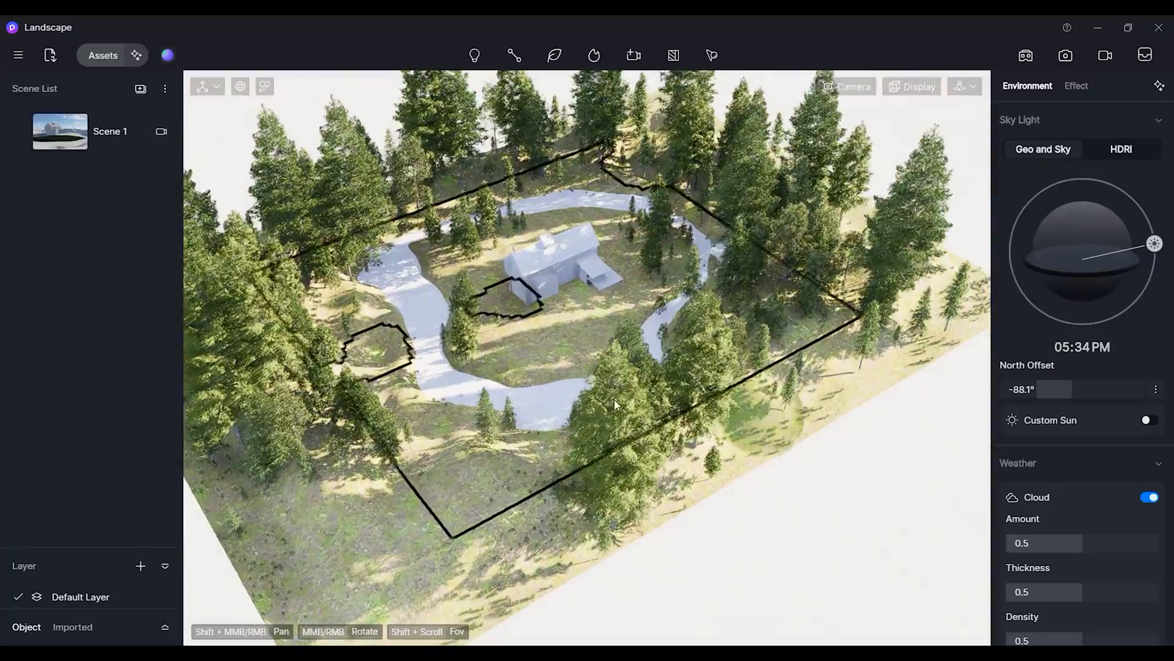
Switch to the Scene 1 camera view and examine the trees around the house.
left_click(67, 148)
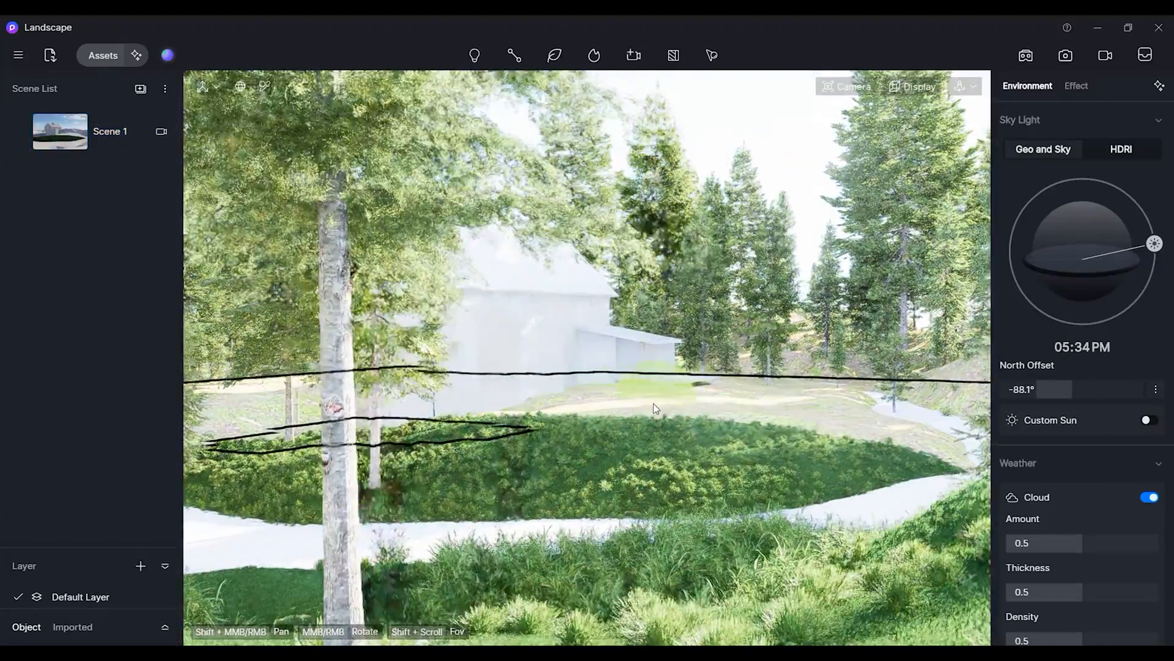
middle_click_drag(654, 404, 647, 404)
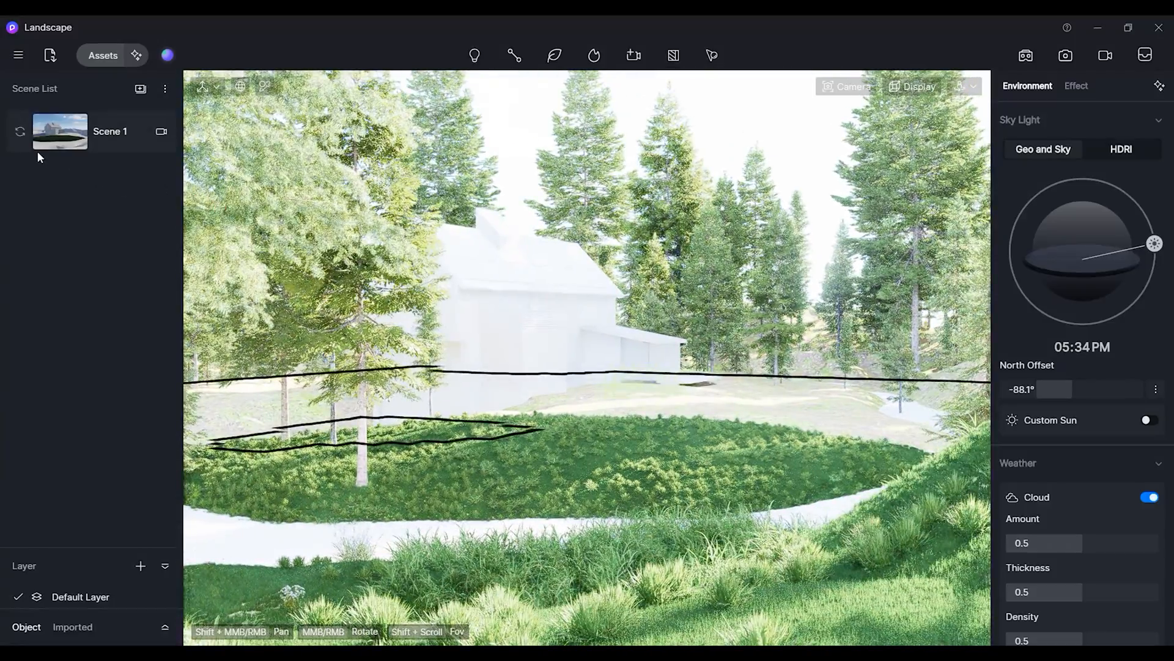
middle_click_drag(571, 386, 572, 386)
mouse_move(18, 135)
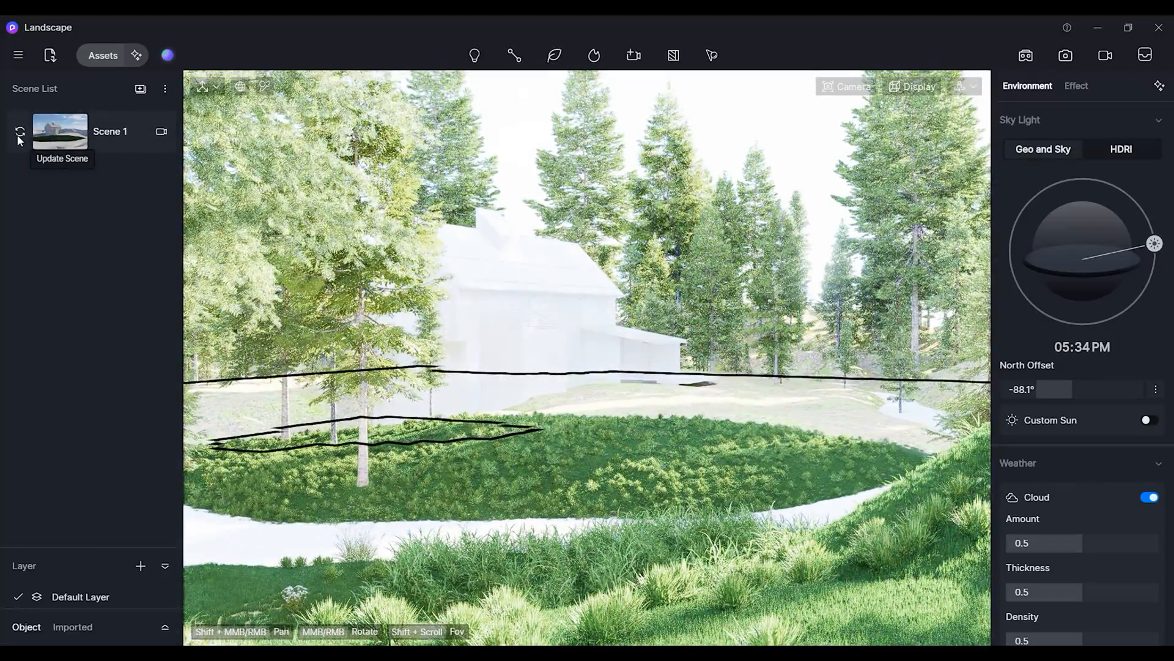
middle_click_drag(626, 401, 505, 318)
scroll(489, 301, "down", 4)
Switch the scatter brush to its eraser and erase conifers on the slope below the house.
left_click(104, 56)
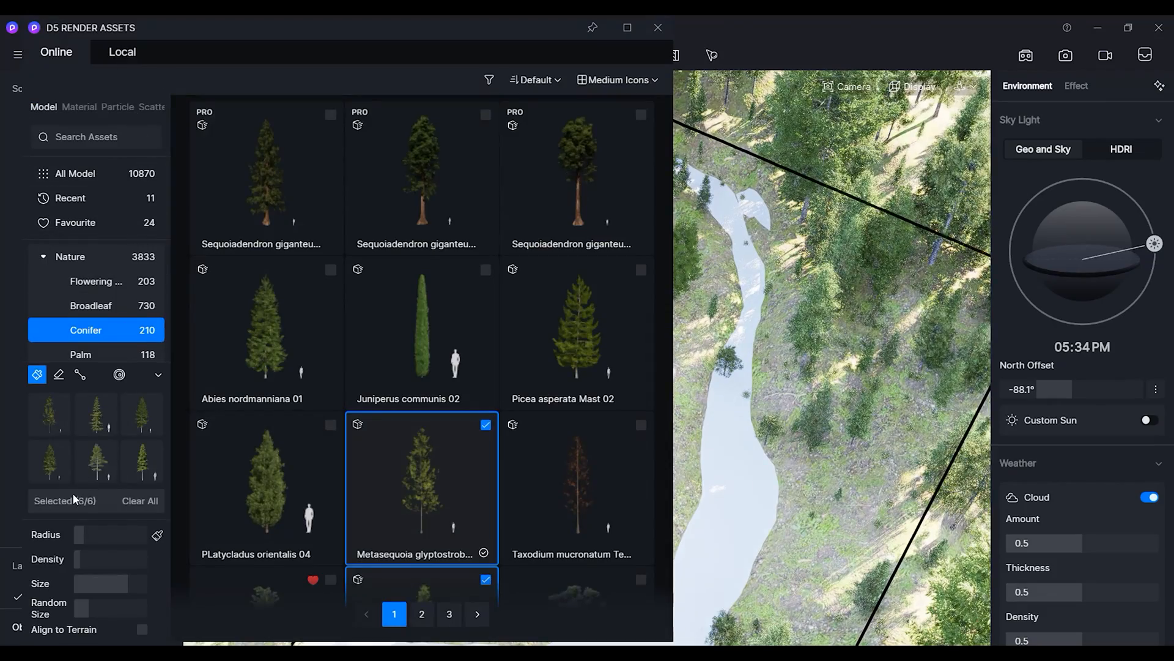
left_click(58, 376)
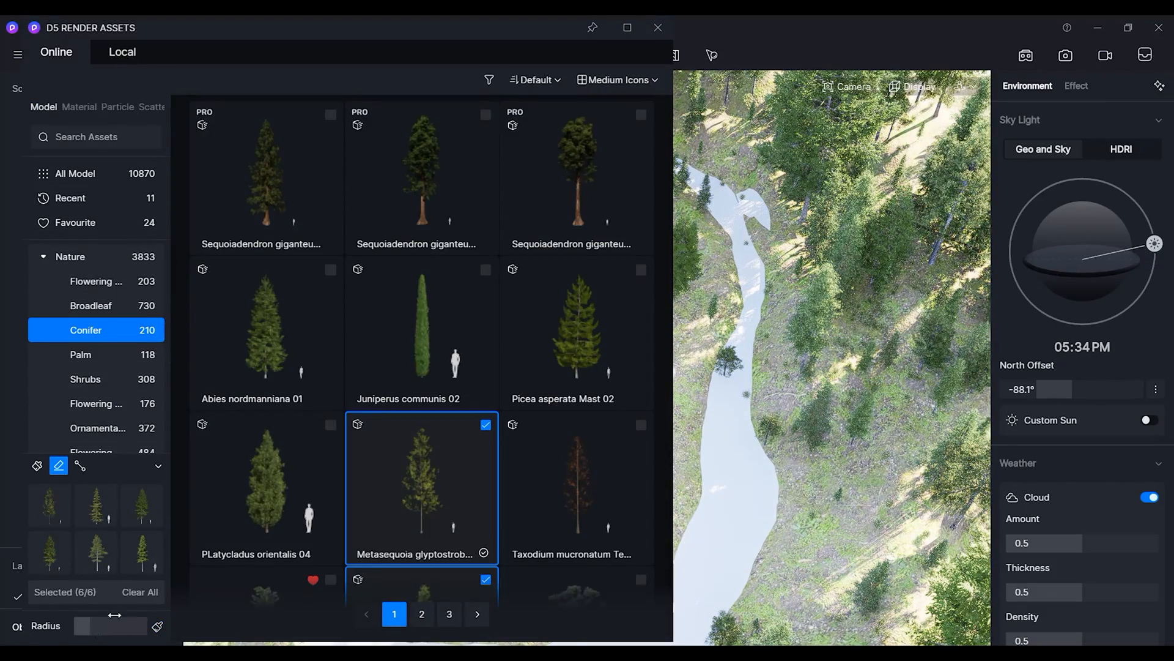
left_click(658, 28)
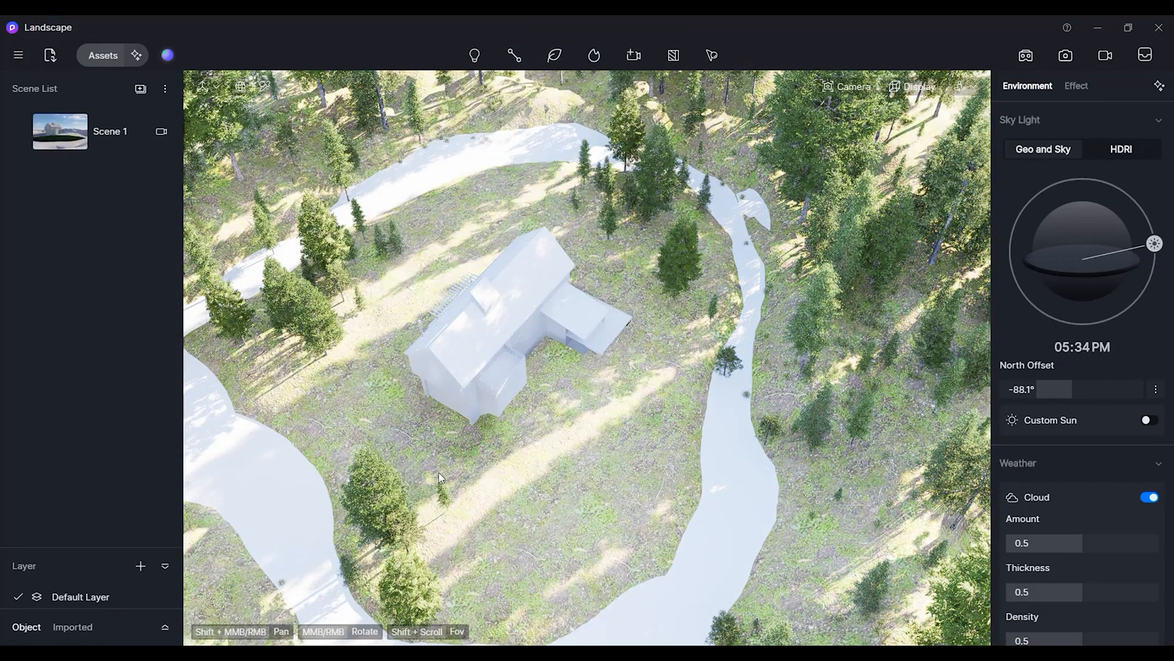
middle_click_drag(445, 423, 532, 237, "shift")
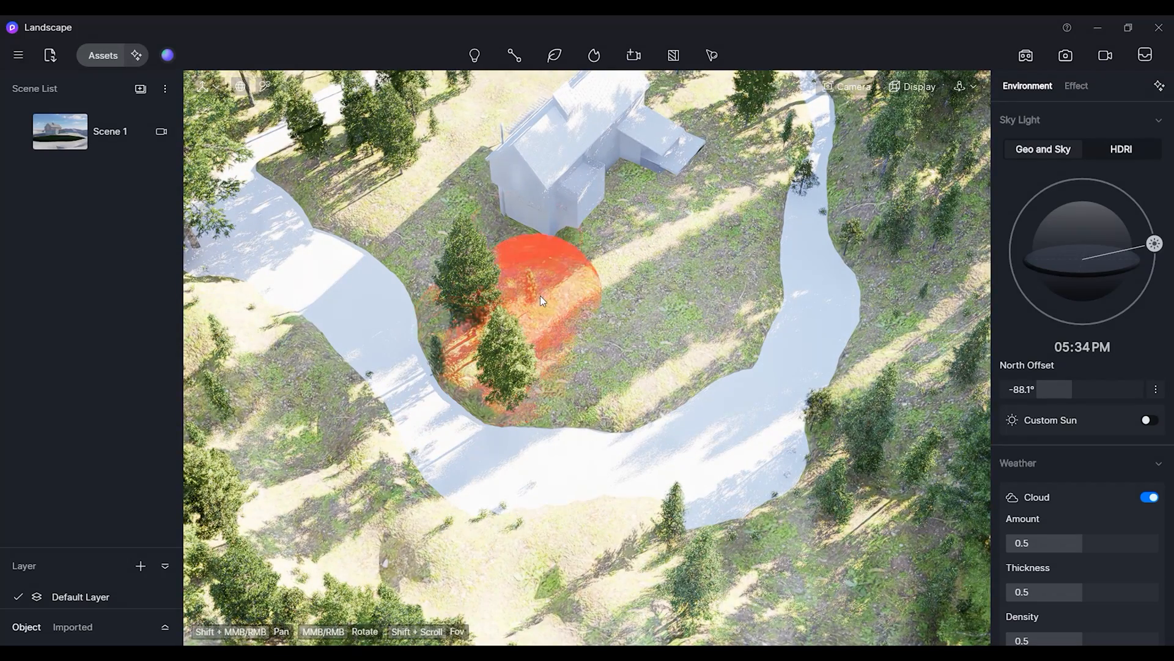
mouse_move(534, 300)
left_mouse_down()
mouse_move(512, 367)
mouse_move(430, 382)
left_mouse_up()
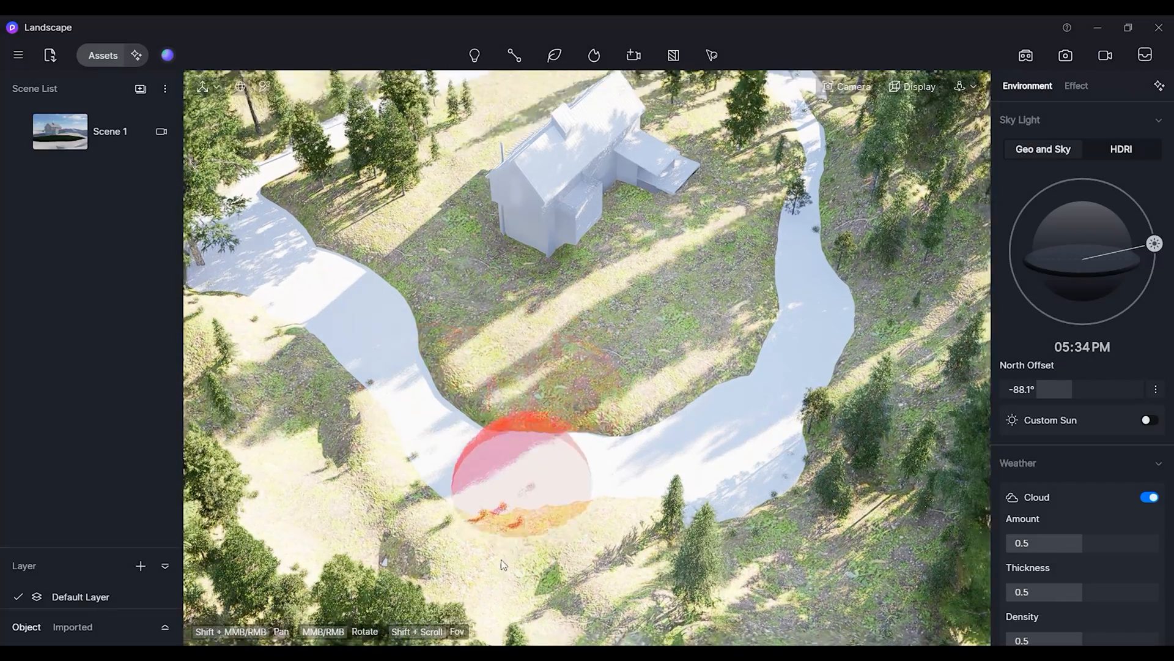
middle_click_drag(501, 559, 504, 392, "shift")
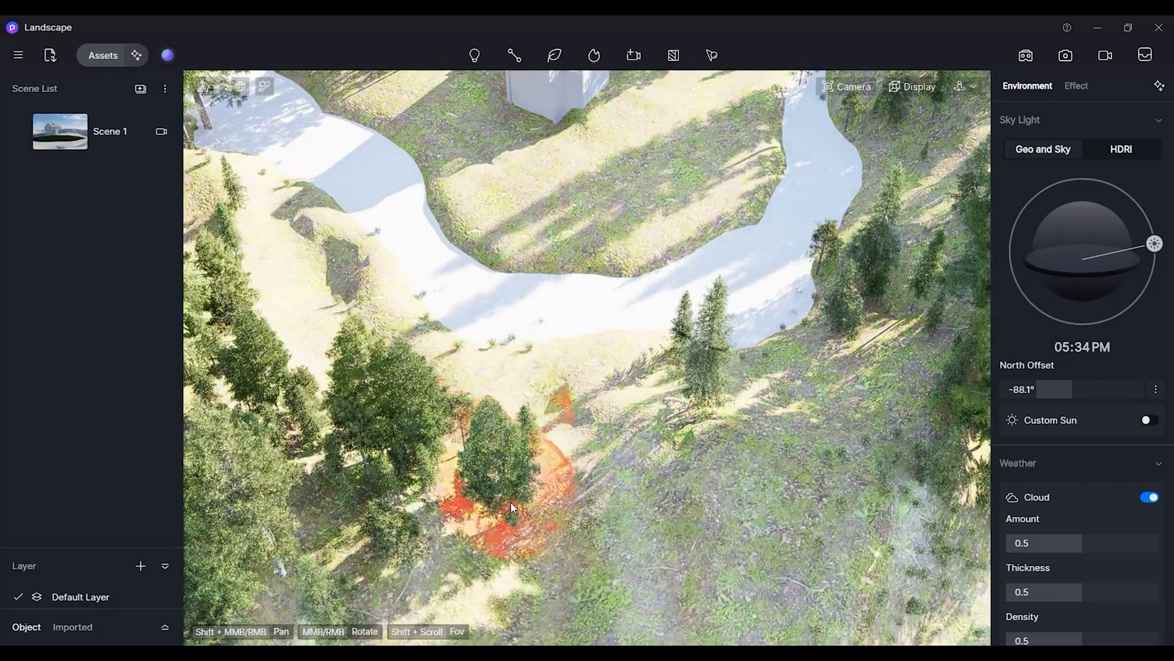
Erase one more conifer on the slope and return to the Scene 1 camera view.
mouse_move(512, 501)
left_mouse_down()
mouse_move(442, 452)
mouse_move(567, 412)
mouse_move(403, 420)
mouse_move(373, 385)
mouse_move(390, 518)
mouse_move(369, 501)
mouse_move(457, 488)
mouse_move(399, 513)
left_mouse_up()
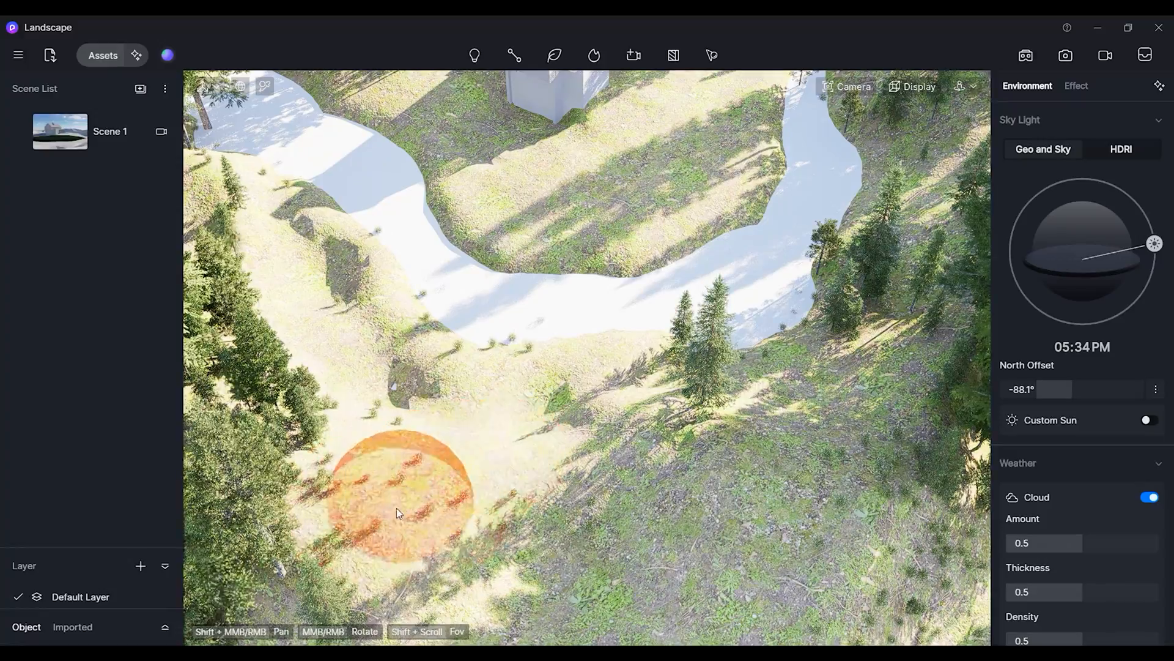
scroll(545, 451, "down", 4)
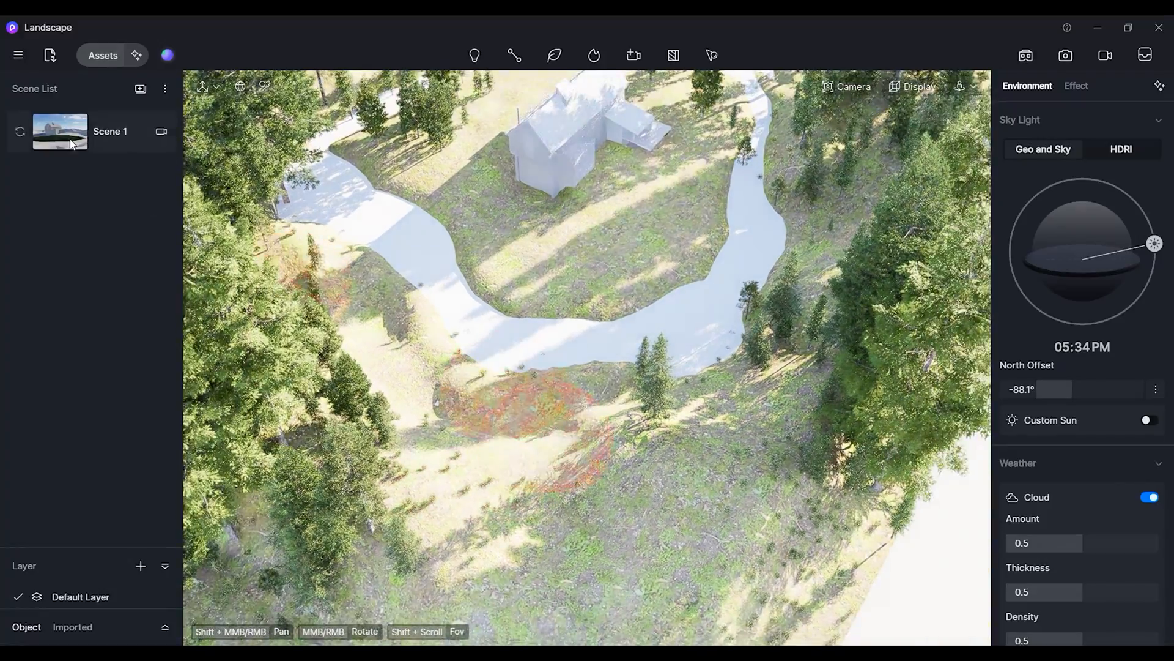
left_click(73, 144)
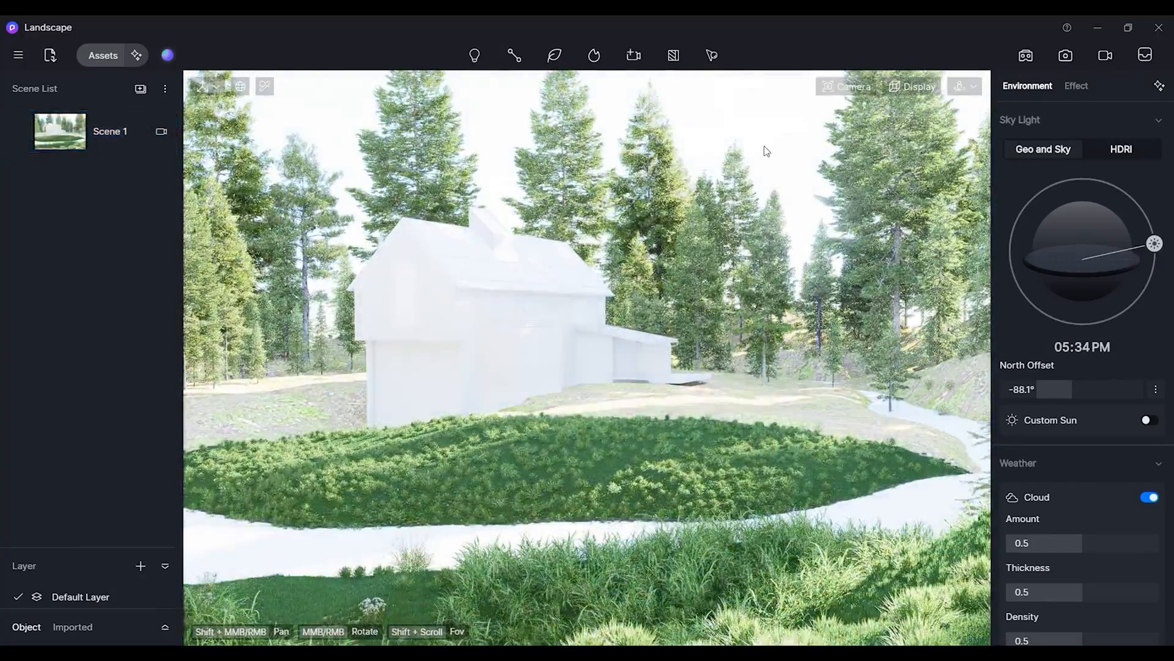
Shift the sun time to about 5:18 PM and save the project.
left_click_drag(1164, 222, 1162, 239)
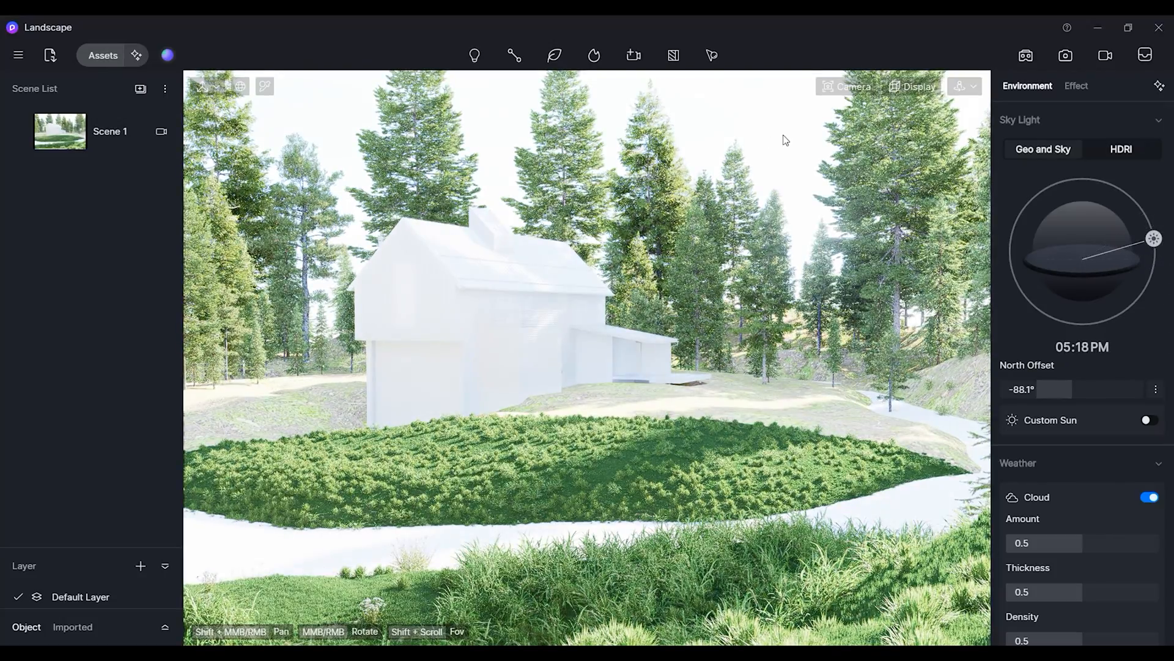
key("ctrl+s")
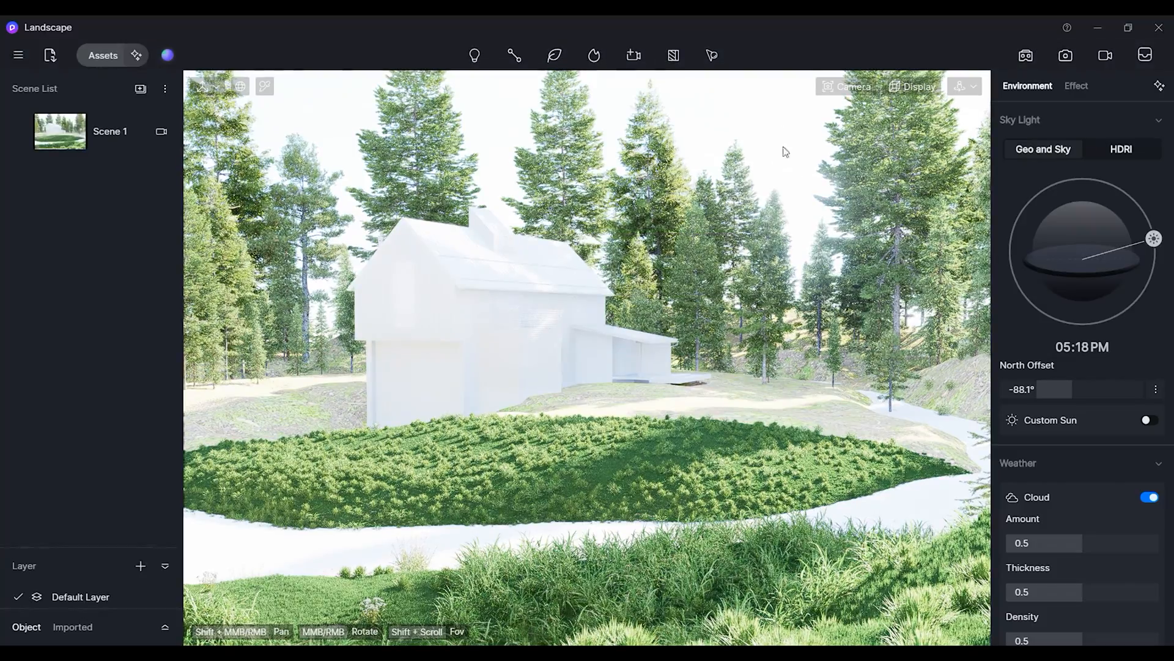
Open image render mode, choose the 4k preset size and widen the field of view to about 49.7°.
left_click(1067, 61)
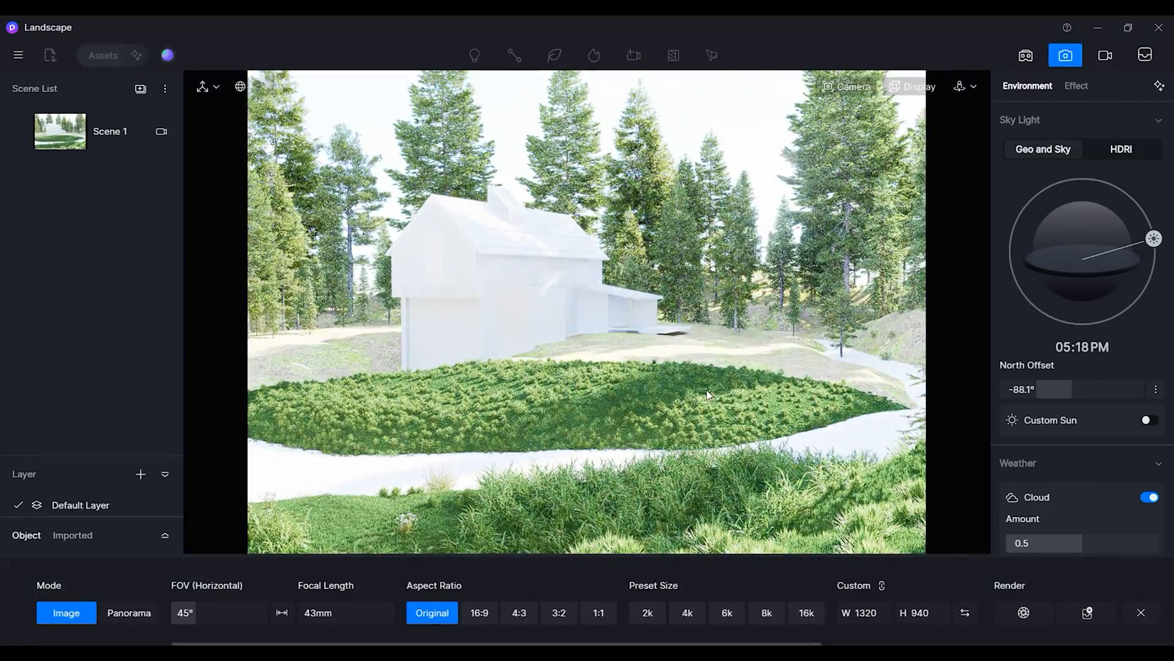
left_click(687, 613)
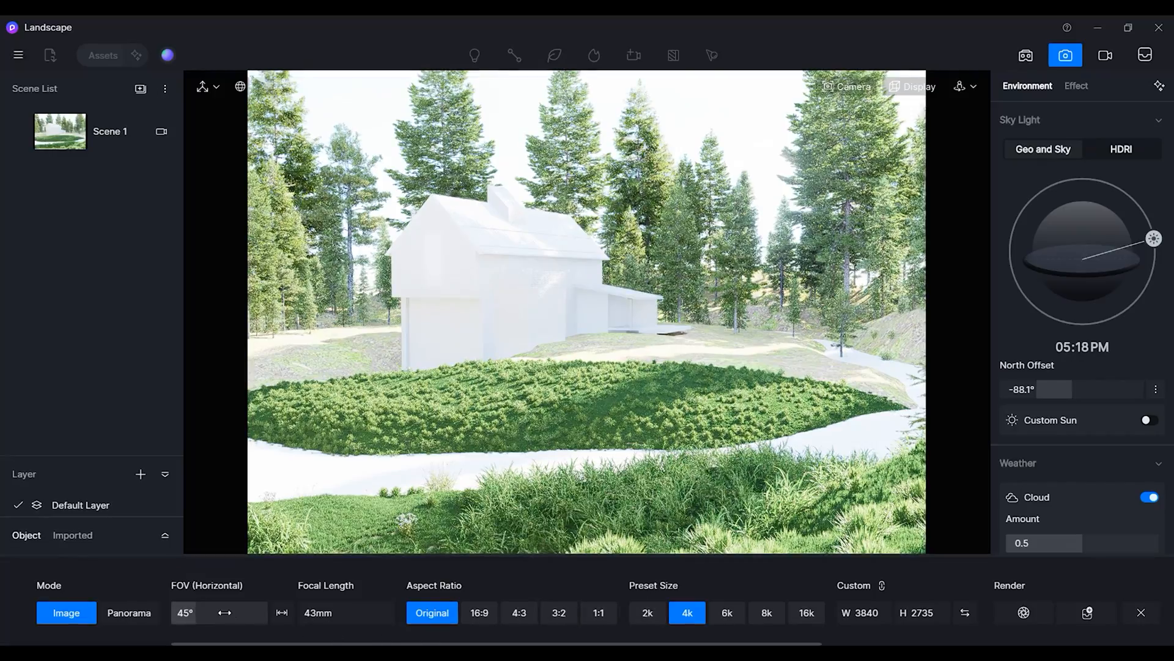
left_click_drag(193, 620, 197, 624)
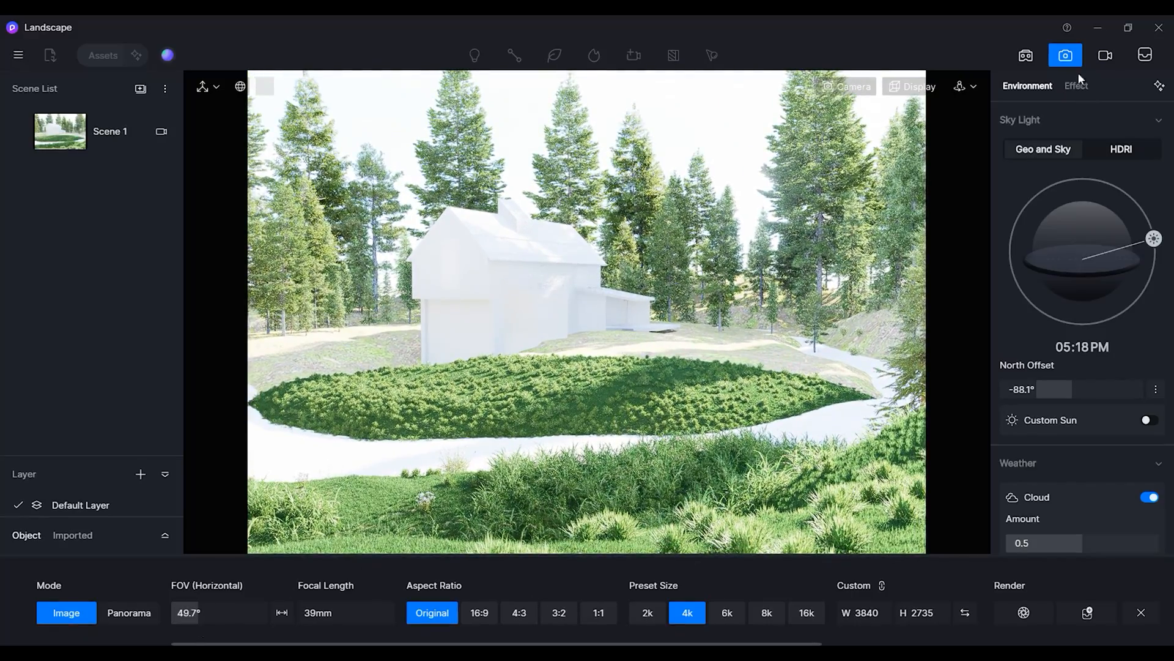
Apply the Water material template to the white path winding around the lawn.
left_click(1063, 57)
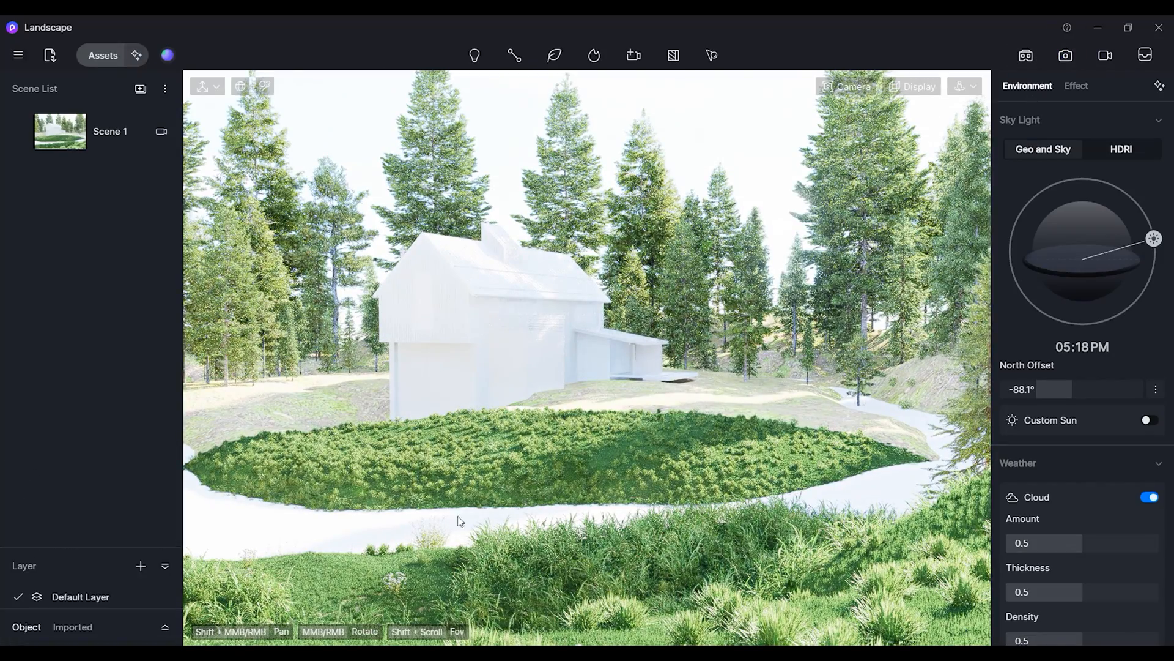
left_click(295, 519)
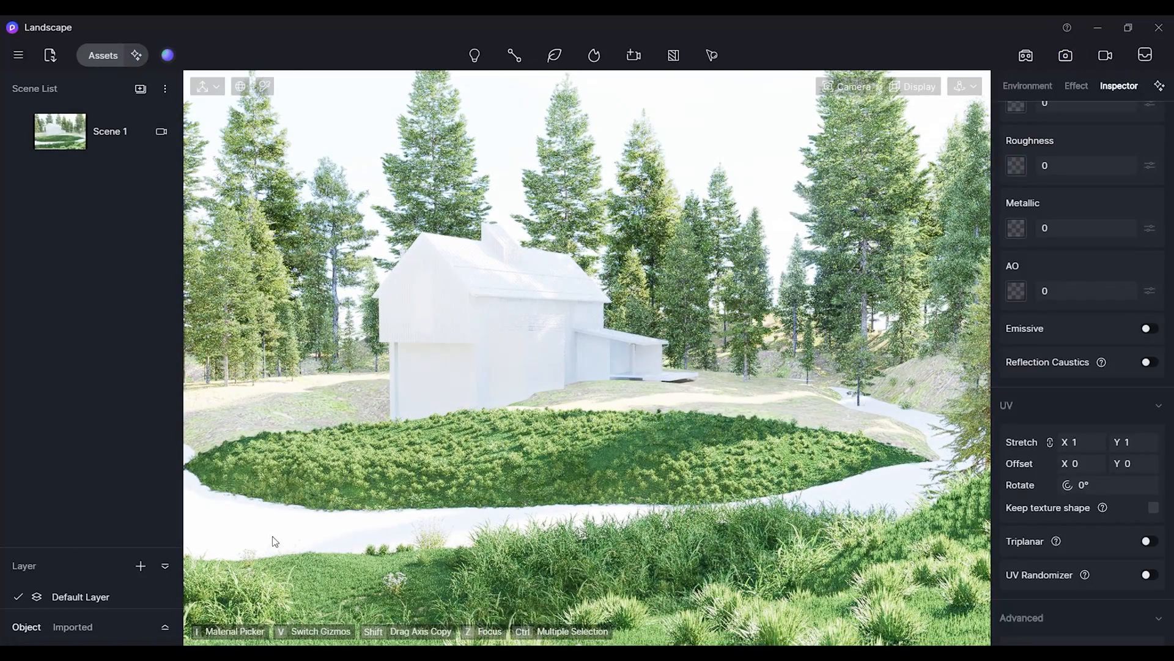
key("Escape")
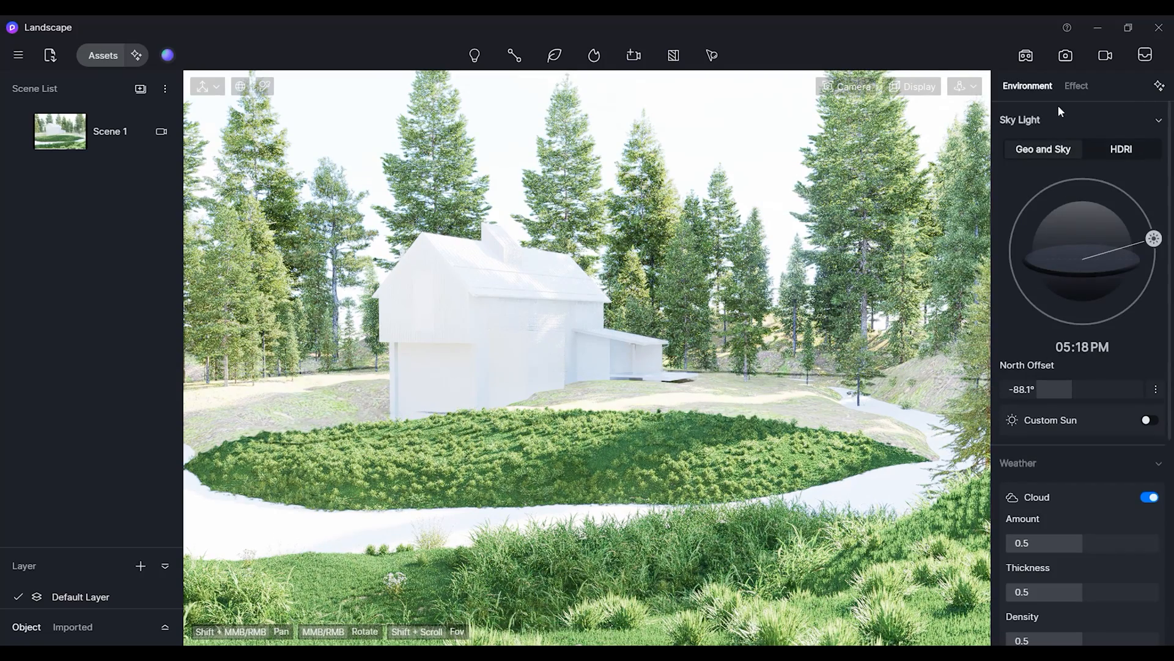
left_click(223, 518)
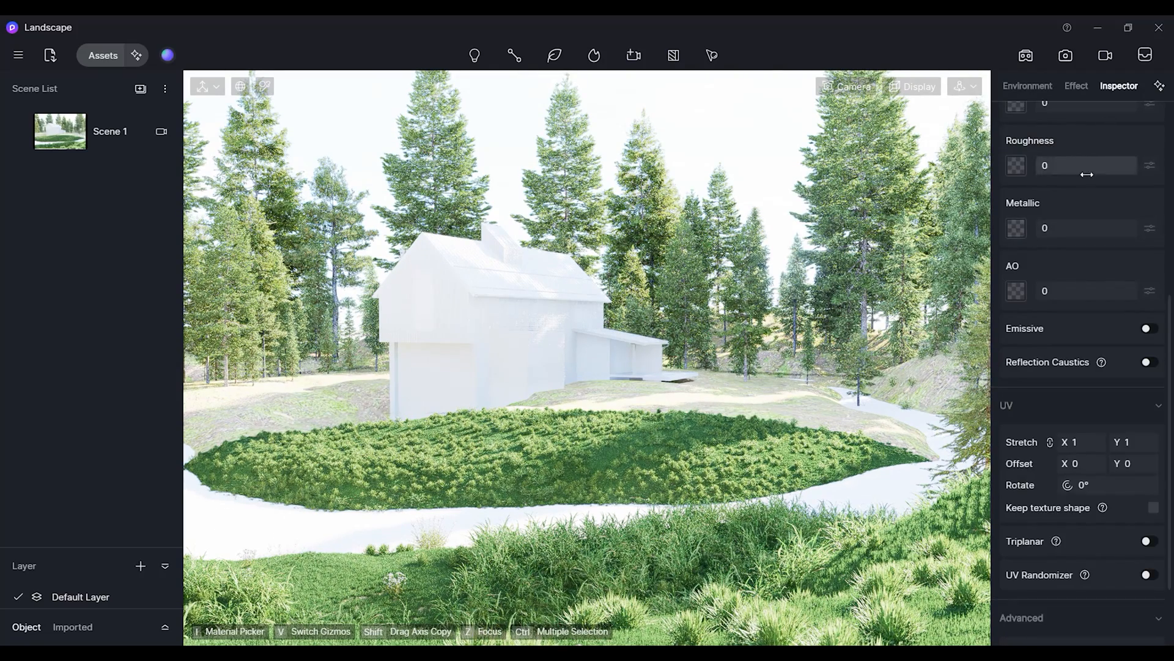
scroll(1093, 160, "up", 6)
left_click(1111, 200)
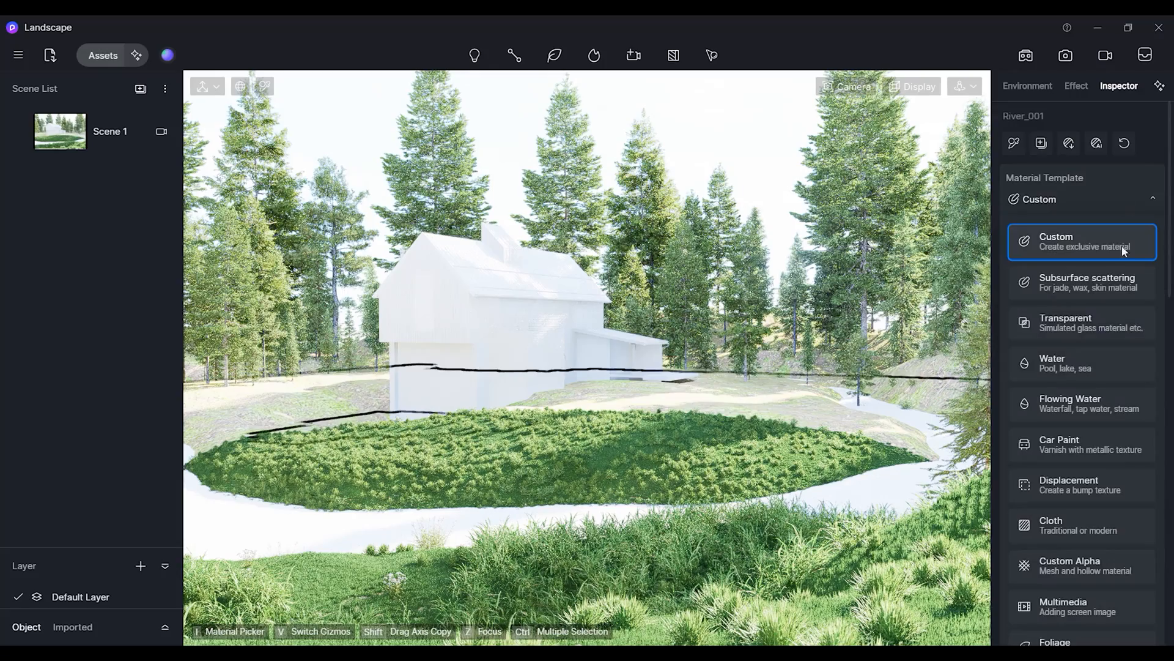
left_click(1056, 364)
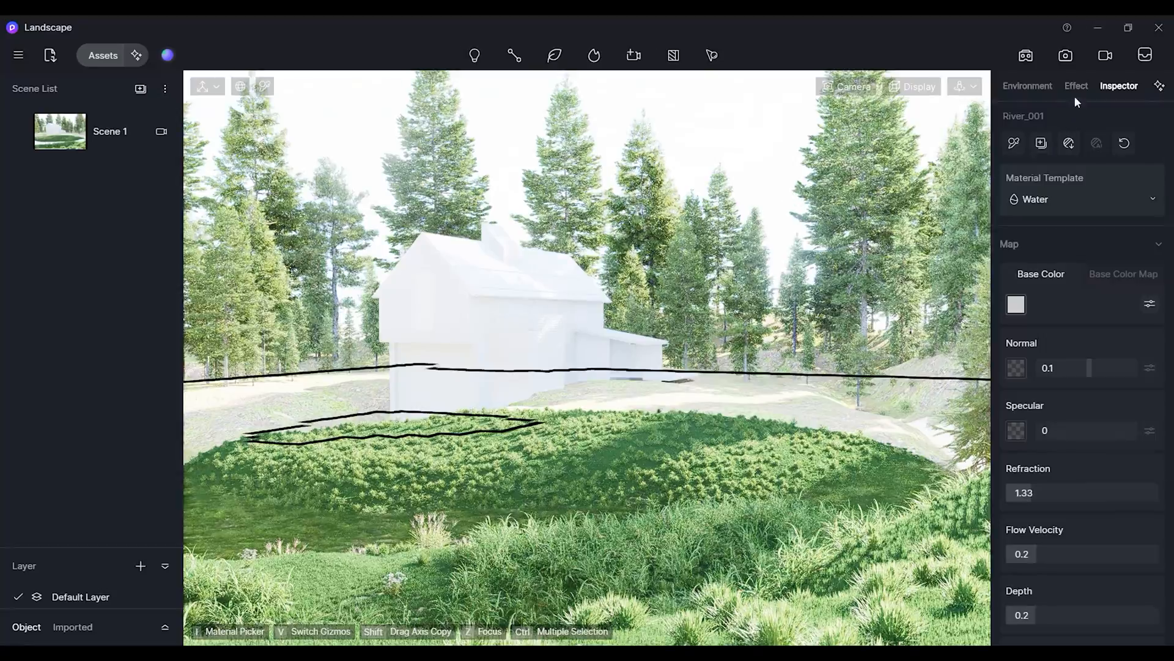
Raise the cloud amount to 0.95, thickness to 0.92 and density to 0.55.
left_click(1051, 86)
scroll(1107, 428, "down", 3)
left_click_drag(1084, 433, 1151, 433)
left_click_drag(1086, 482, 1147, 482)
mouse_move(1083, 531)
left_mouse_down()
mouse_move(1102, 531)
mouse_move(1091, 531)
left_mouse_up()
scroll(1090, 531, "down", 4)
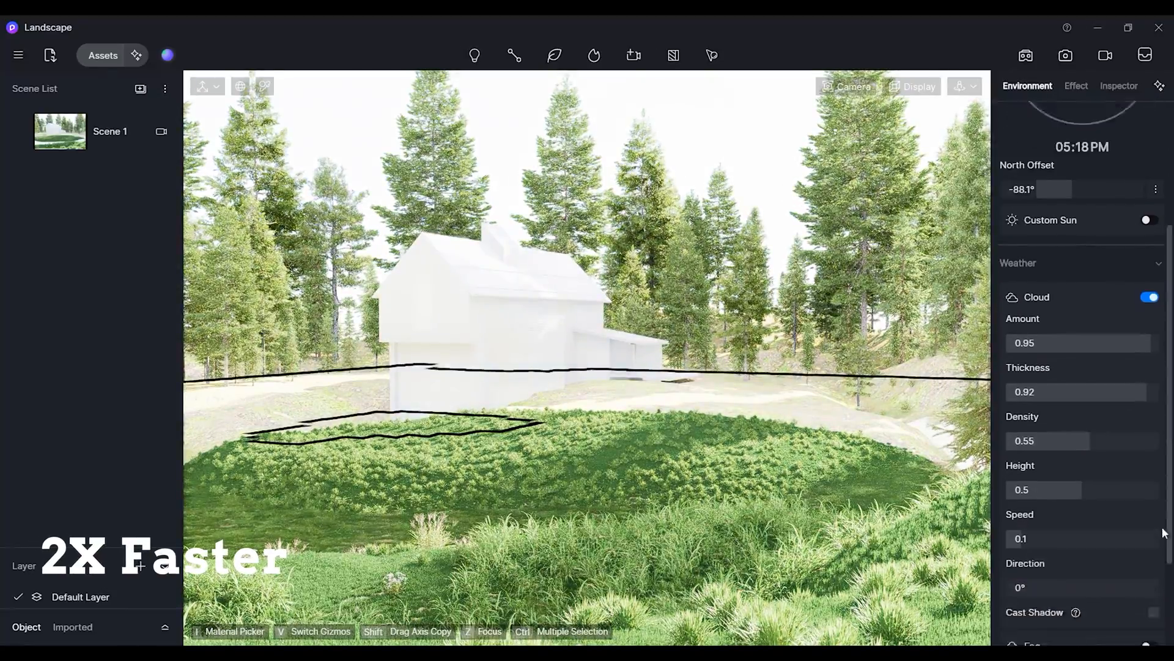
scroll(1089, 306, "up", 6)
Set post-processing exposure to -0.05, shadow local exposure 0.5, contrast 0.08 and highlight 0.85.
left_click(1077, 86)
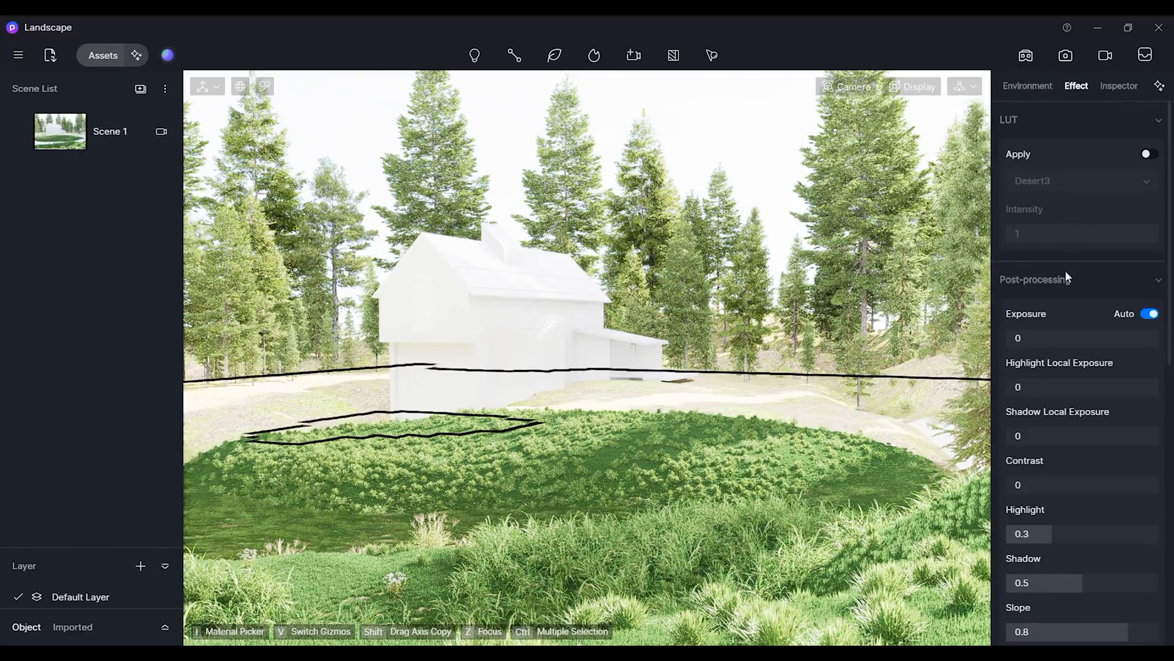
left_click_drag(1027, 338, 1079, 343)
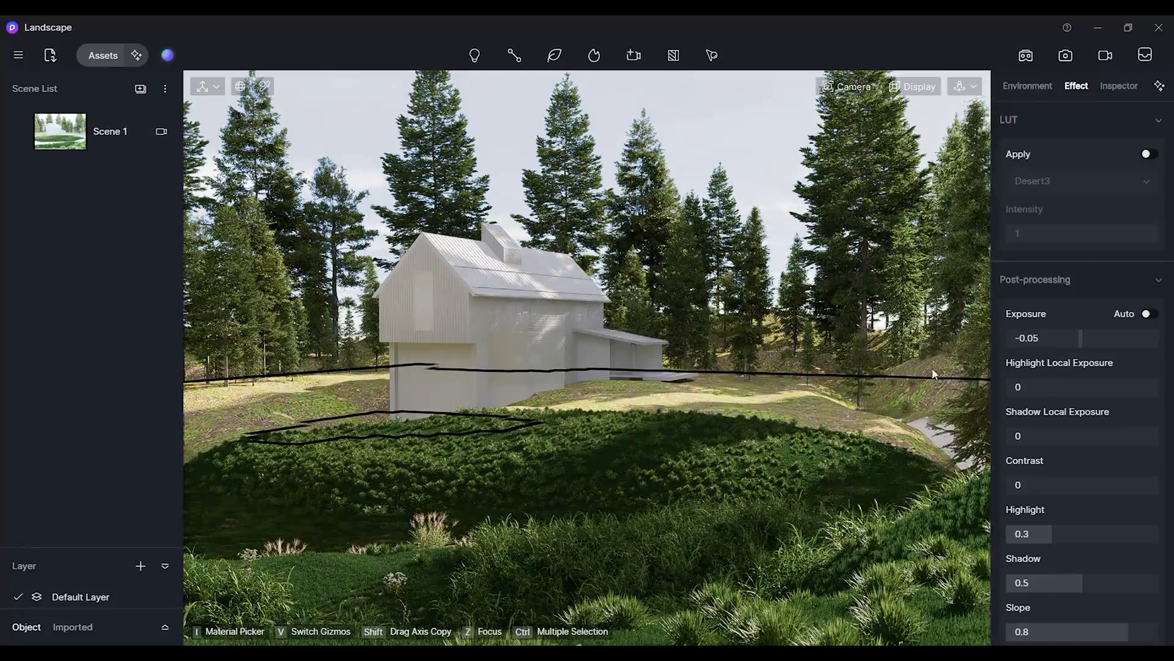
left_click_drag(1109, 394, 986, 383)
left_click_drag(1012, 436, 1084, 424)
left_click_drag(1017, 484, 1078, 484)
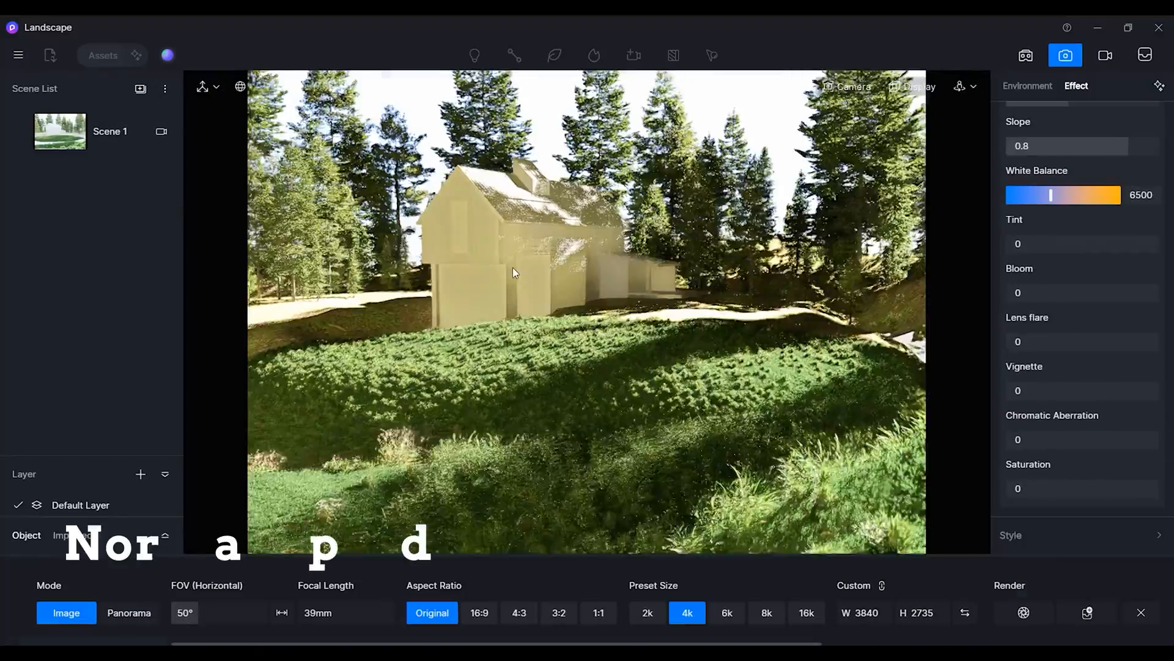
Enable the Channels option and render the 4k image as a PNG.
right_click_drag(512, 266, 523, 262)
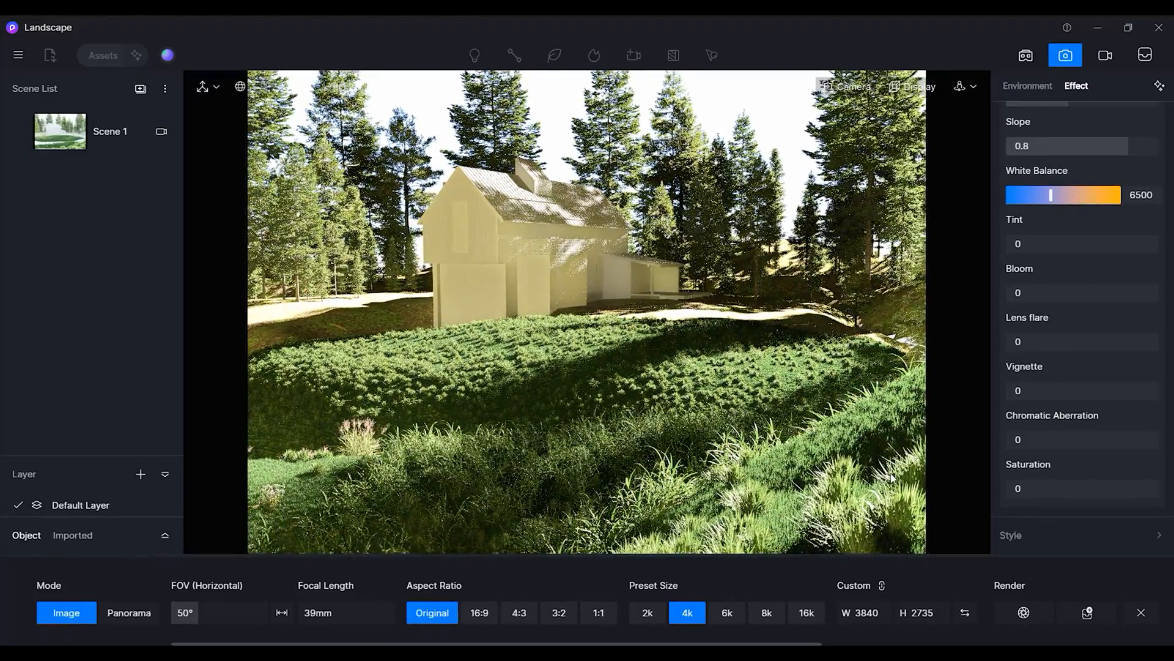
scroll(1115, 457, "down", 2)
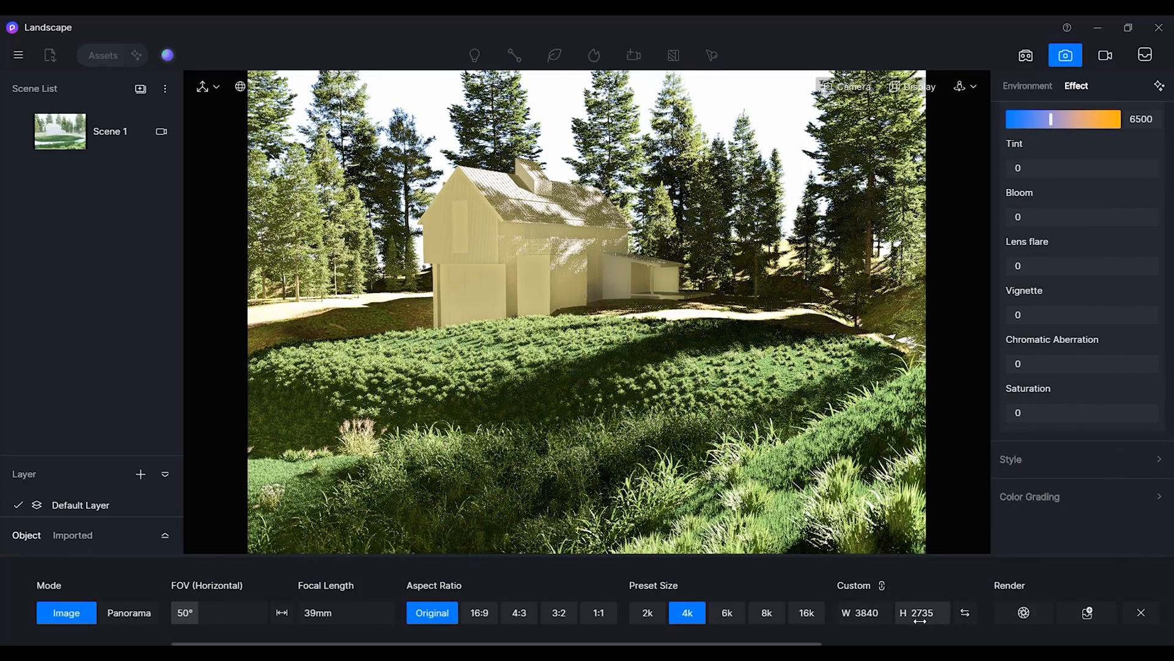
scroll(967, 618, "down", 3)
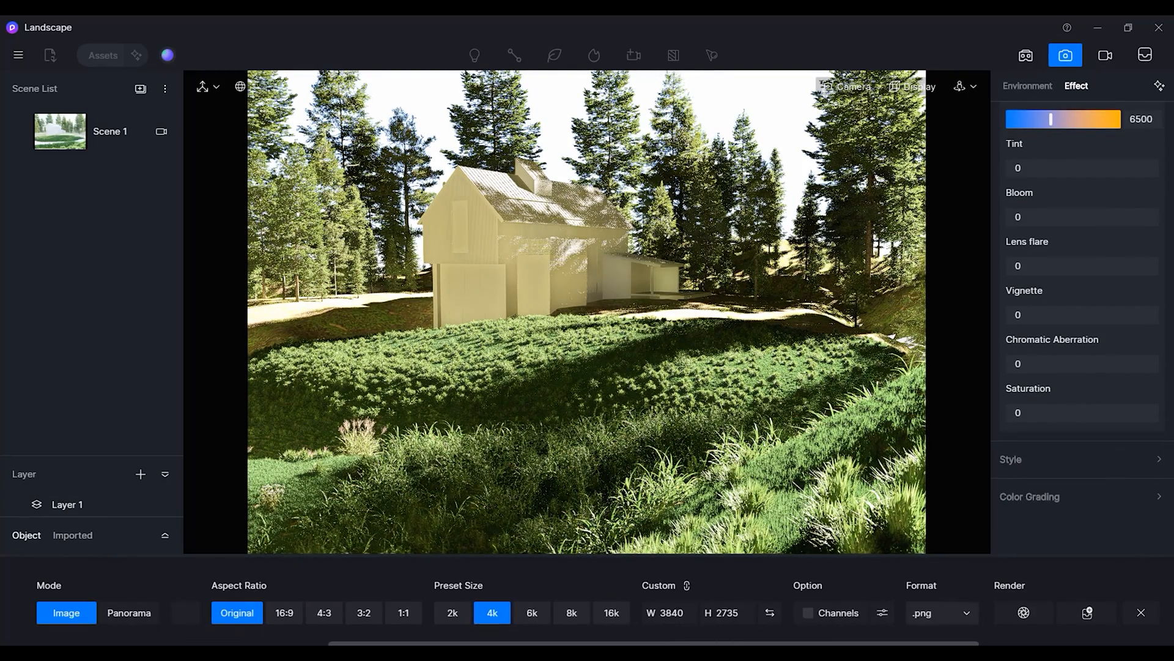
left_click(808, 612)
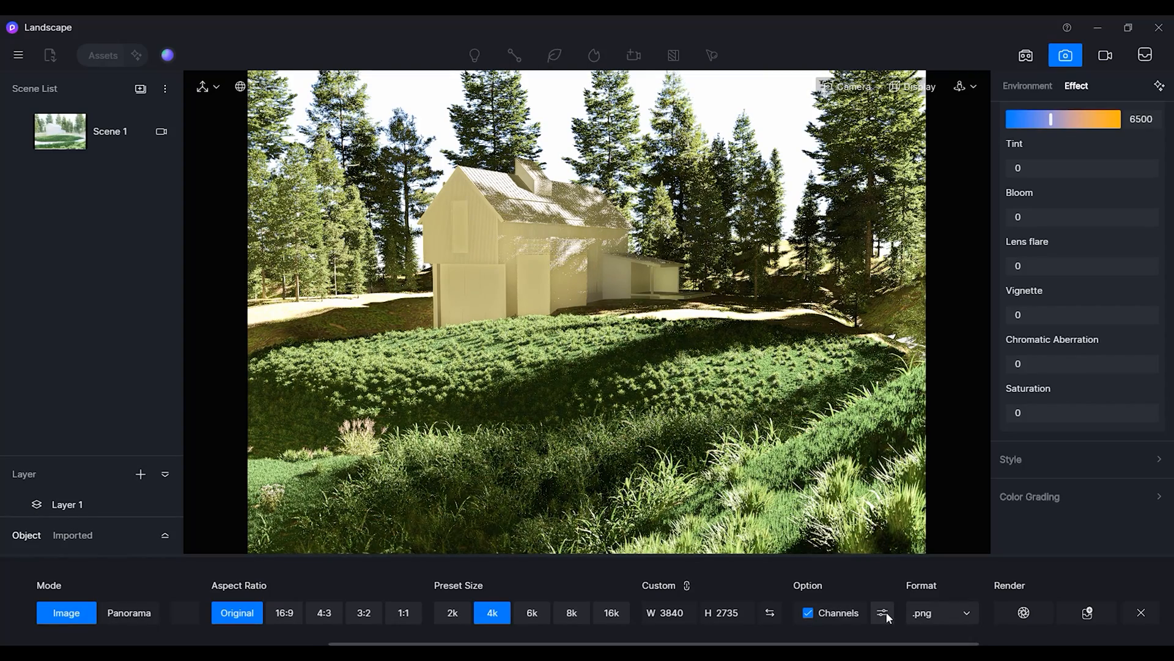
left_click(882, 612)
left_click(885, 614)
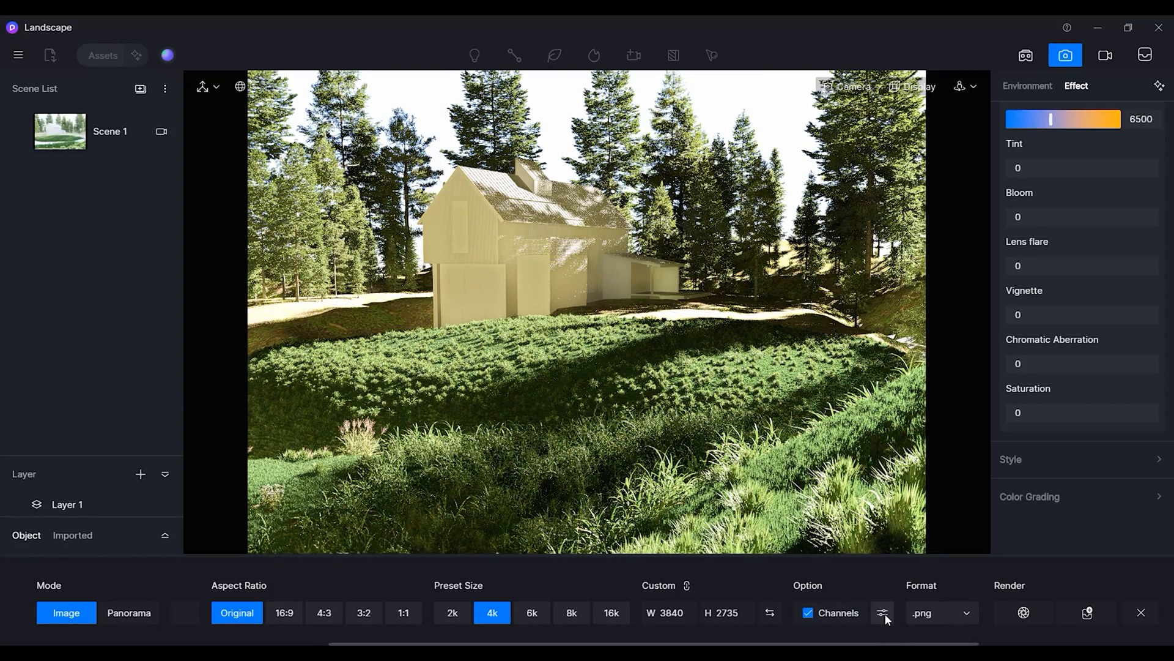
left_click(1015, 614)
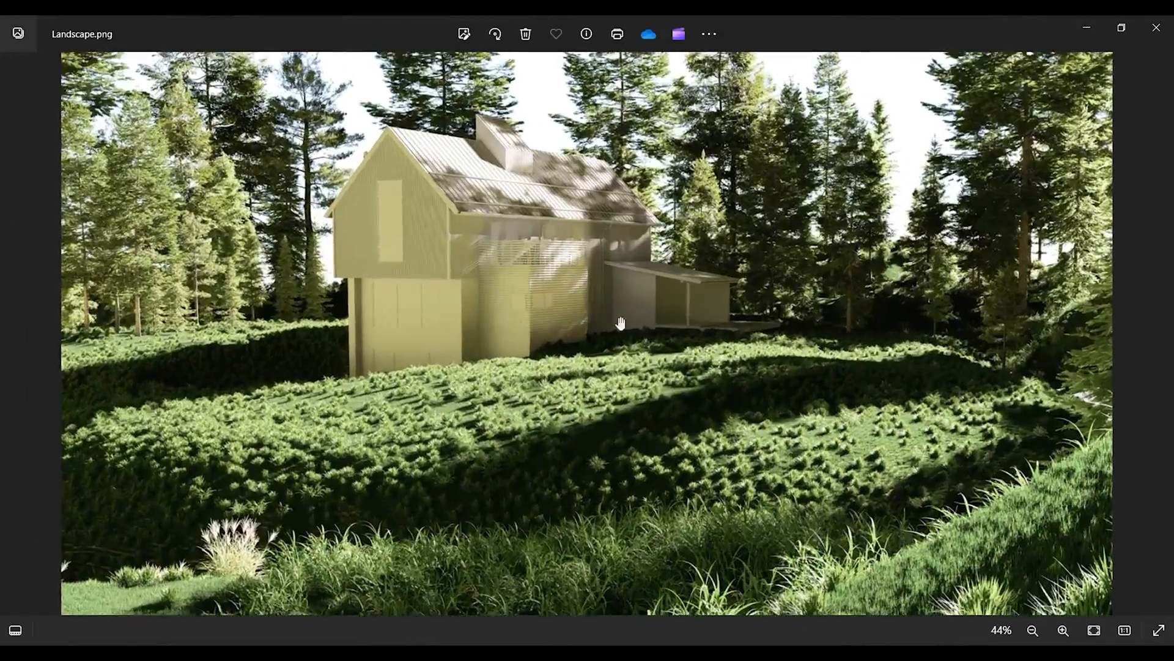
In the image viewer, zoom and pan around the rendered Landscape.png to inspect the lawn and grass detail.
scroll(620, 323, "up", 5)
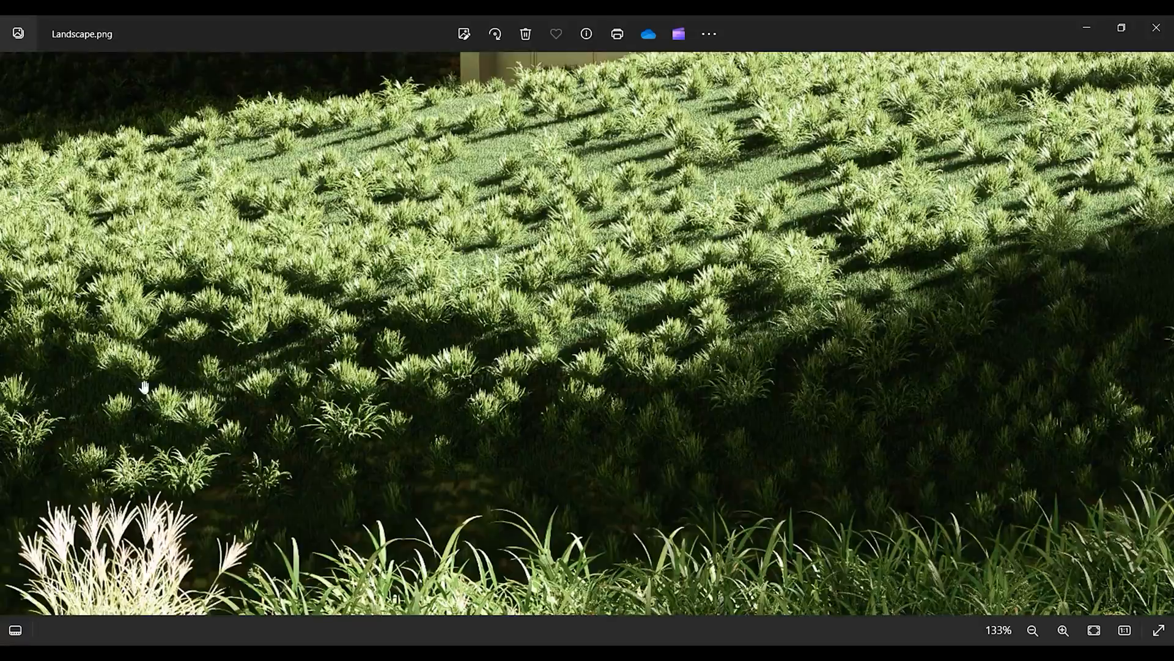
left_click_drag(144, 386, 571, 163)
scroll(524, 238, "down", 3)
scroll(614, 416, "up", 5)
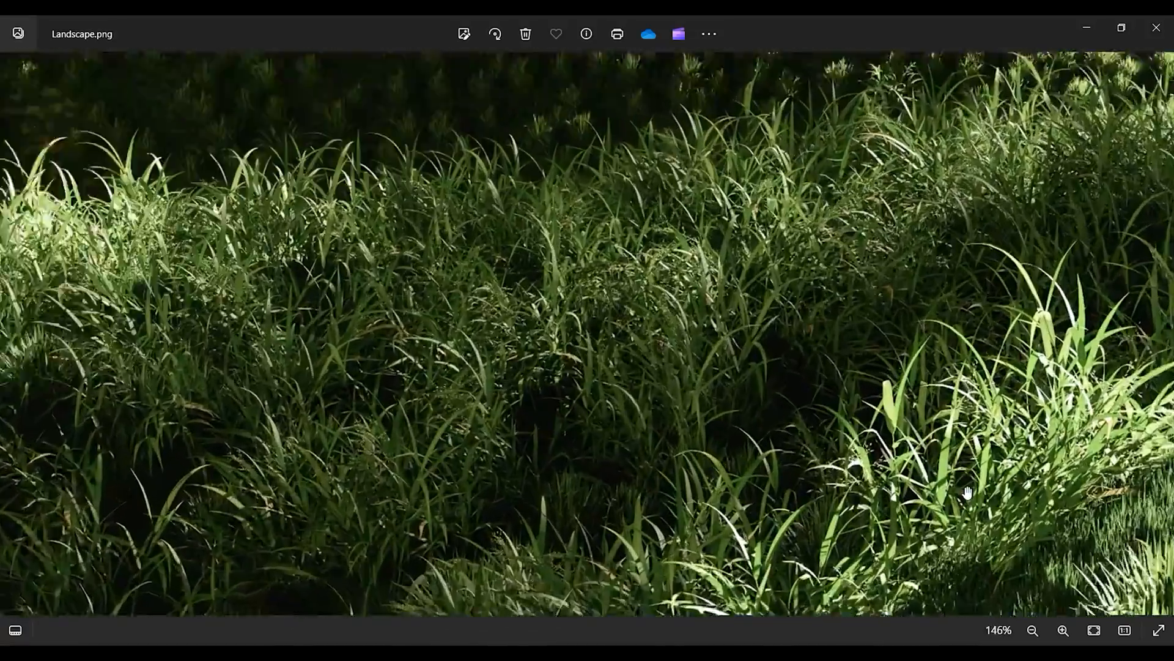
scroll(703, 432, "down", 5)
scroll(661, 420, "down", 4)
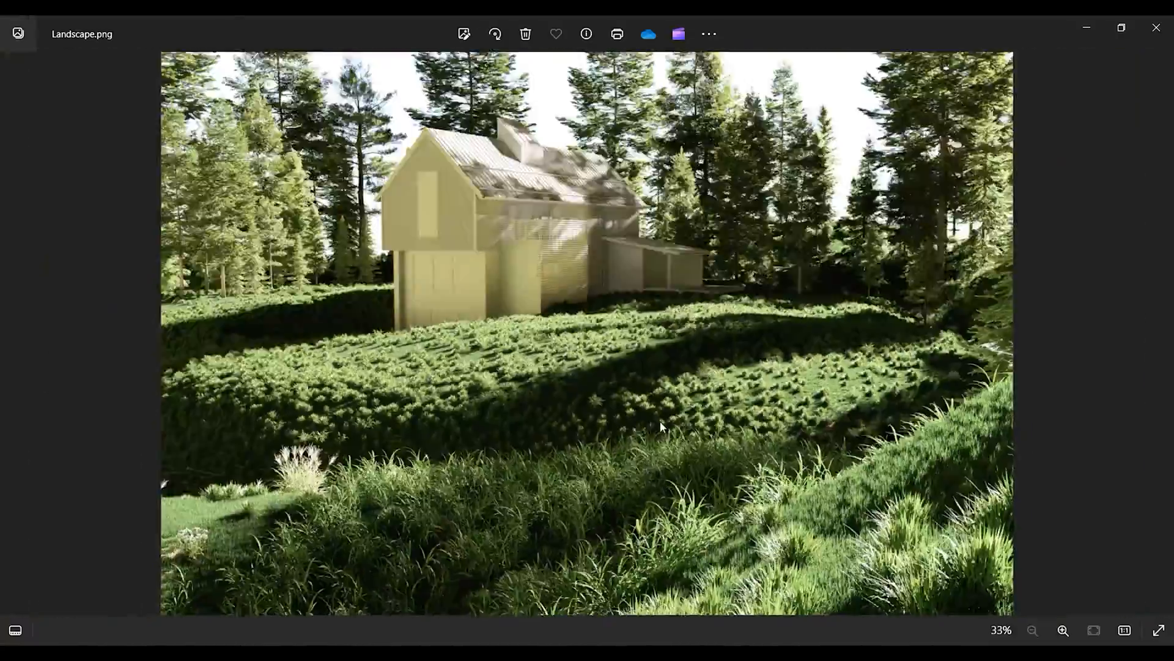
scroll(291, 227, "up", 4)
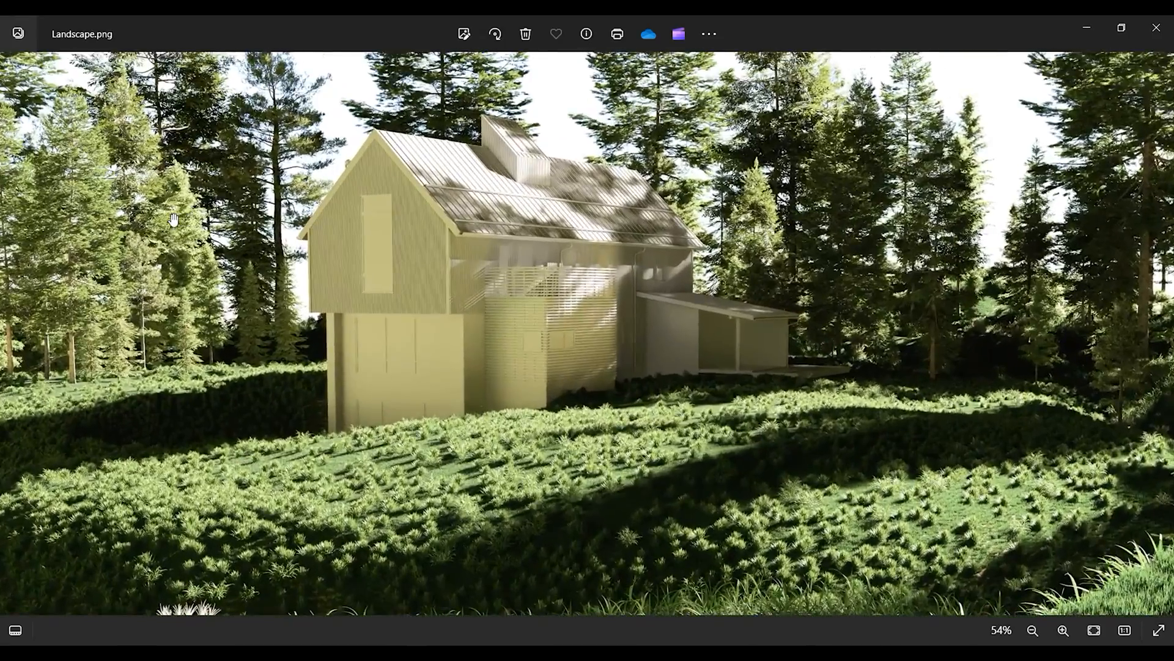
scroll(245, 327, "down", 4)
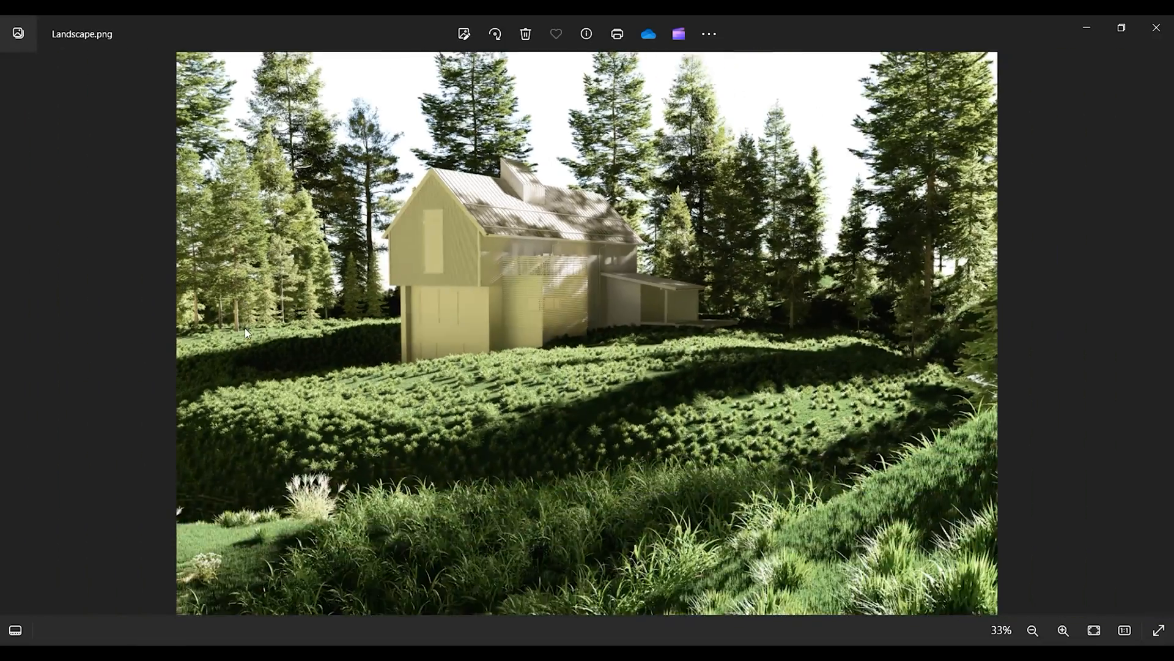
scroll(761, 248, "down", 1)
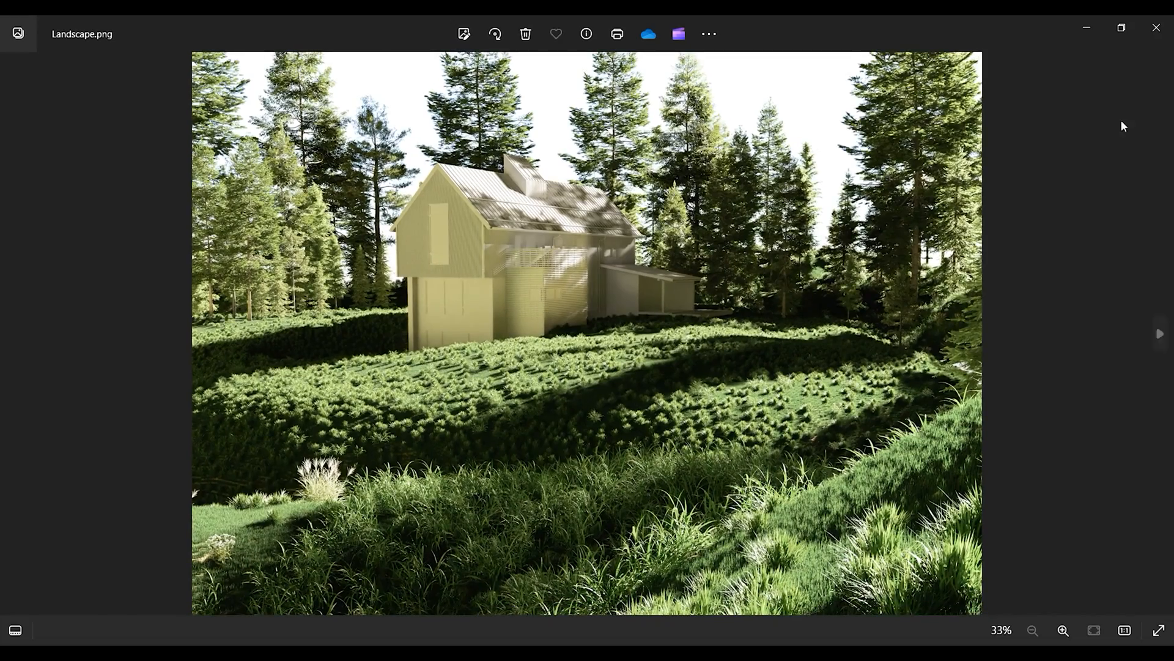
Open and browse the rendered AO, Material ID and sky mask channel images.
left_click(1156, 27)
double_click(258, 203)
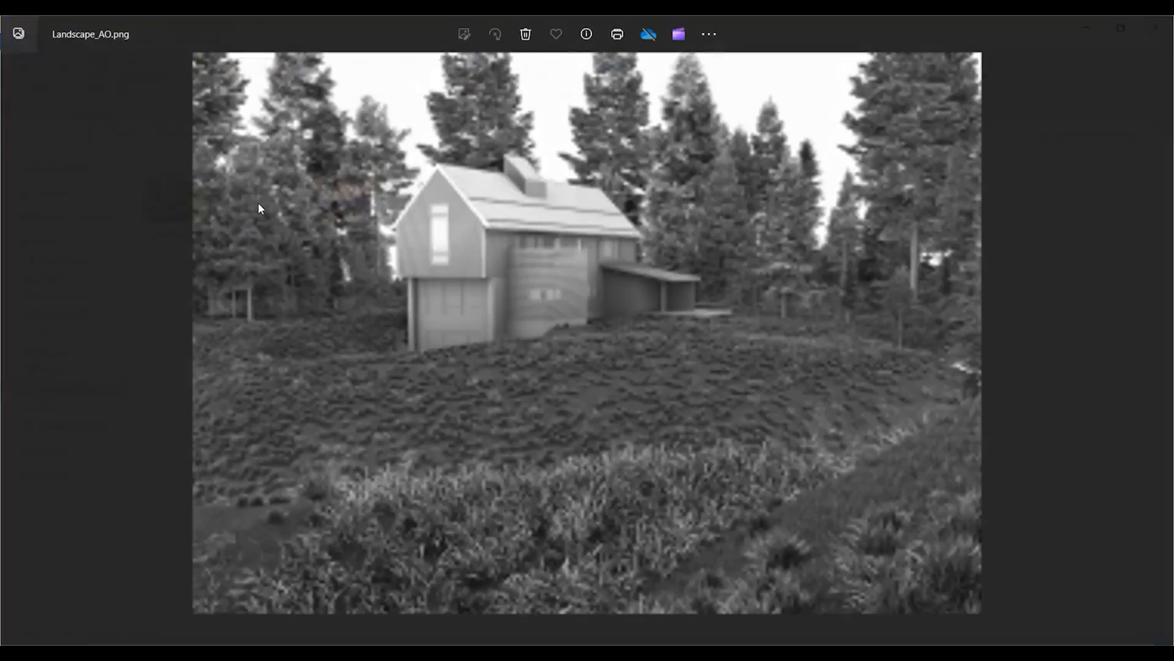
scroll(561, 434, "up", 3)
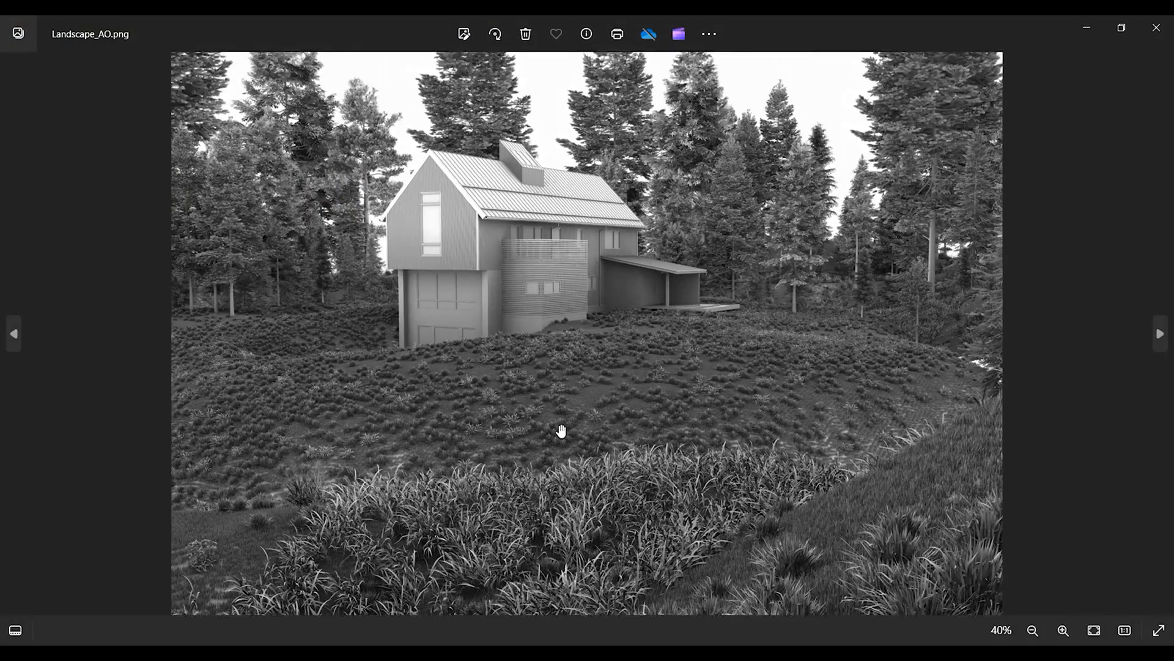
scroll(563, 435, "down", 3)
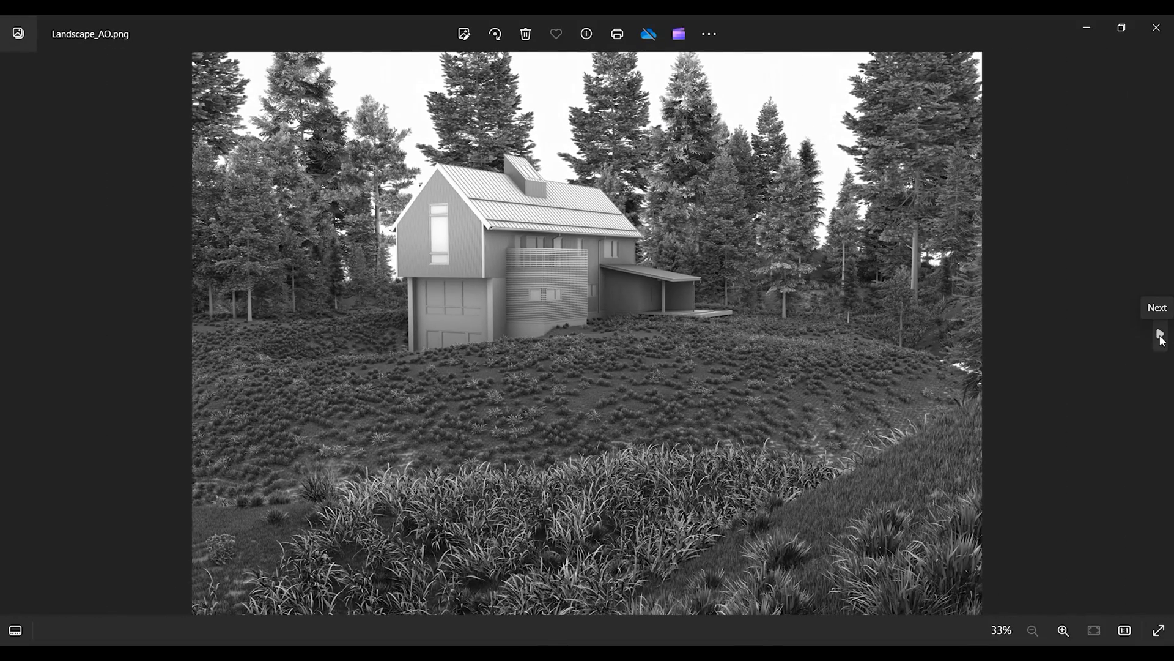
left_click(1160, 335)
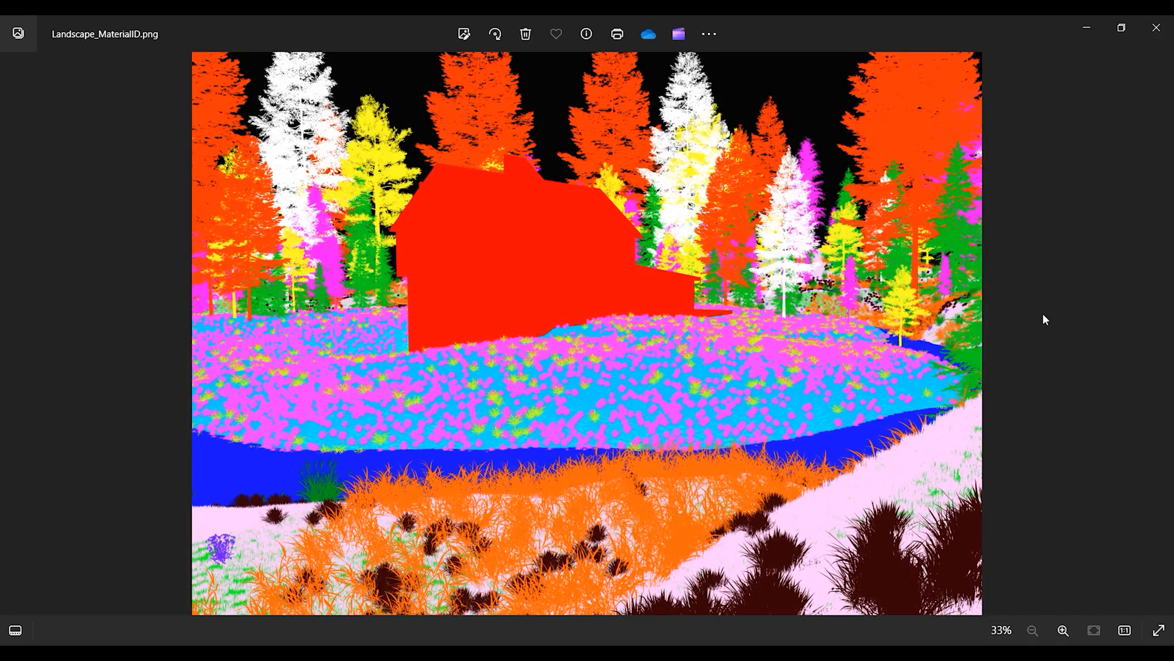
left_click(1162, 335)
scroll(886, 195, "up", 5)
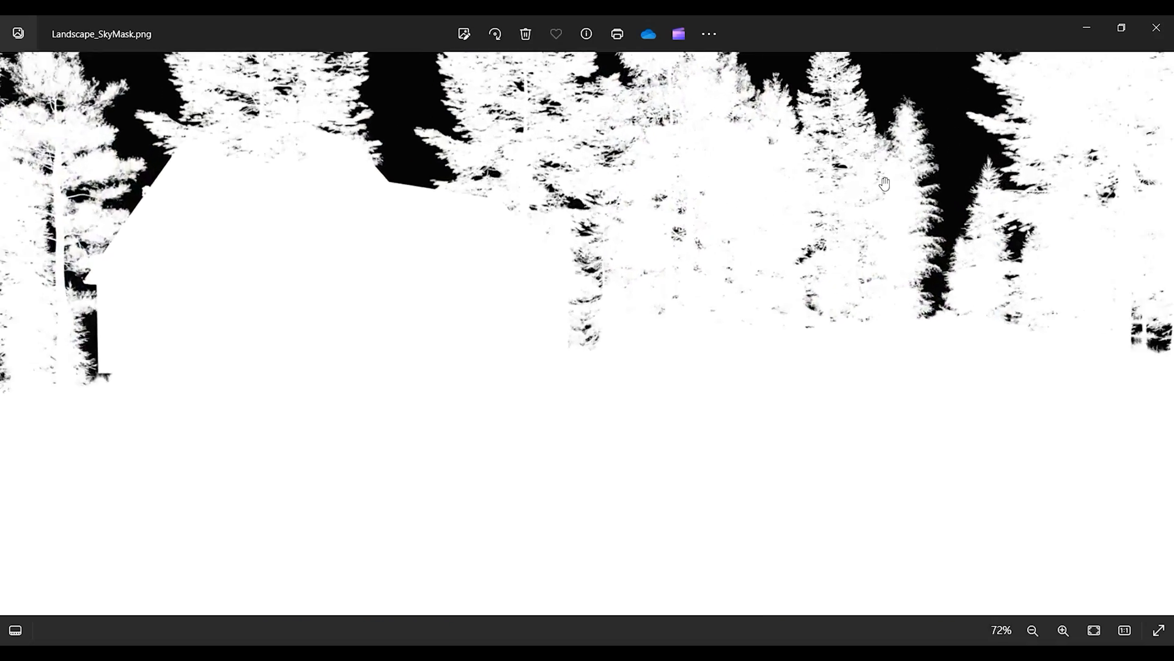
scroll(885, 201, "down", 3)
scroll(885, 201, "down", 5)
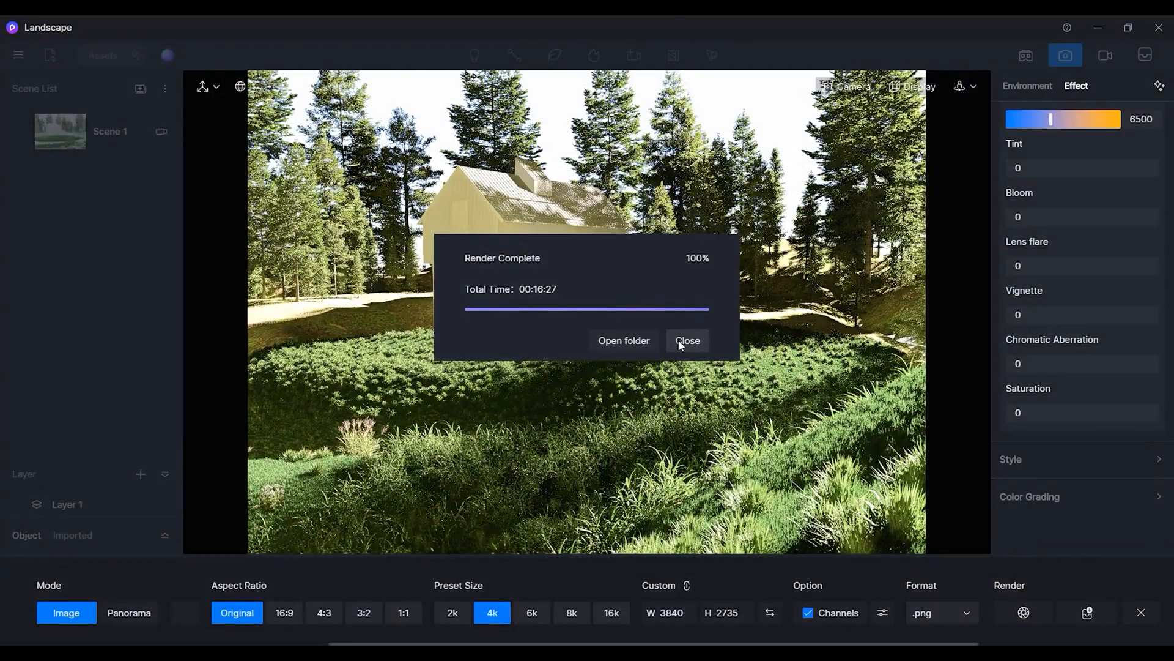
Move the timeline playhead to the end of Clip 1 and open the Inspector panel.
left_click(678, 339)
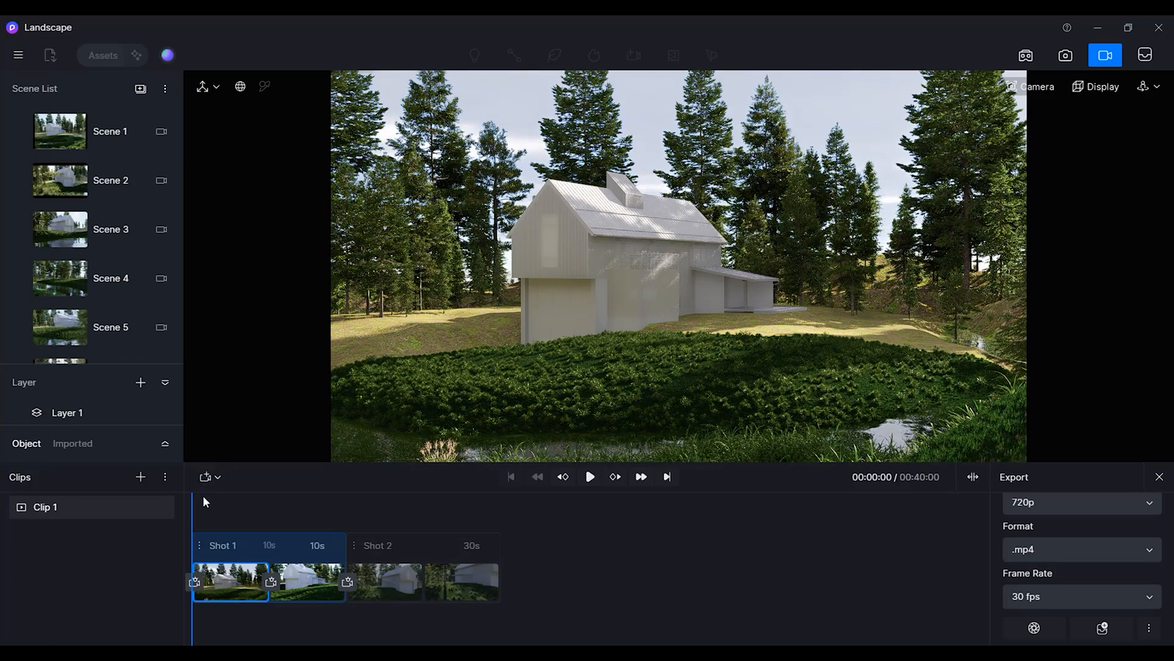
left_click_drag(195, 510, 506, 534)
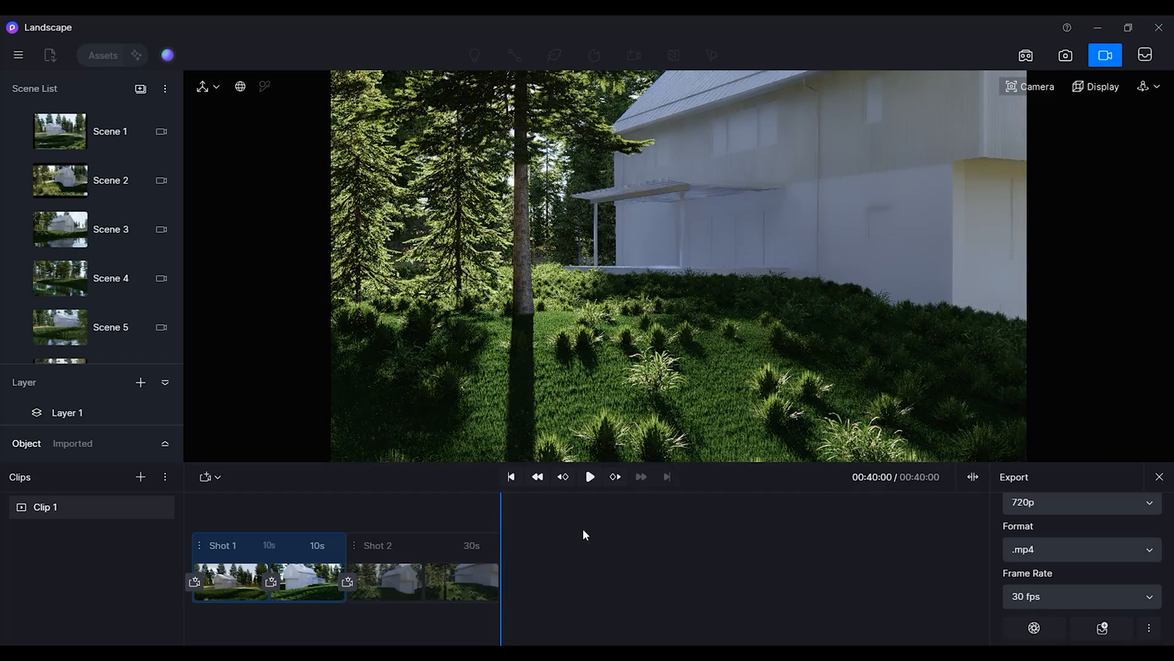
left_click(18, 55)
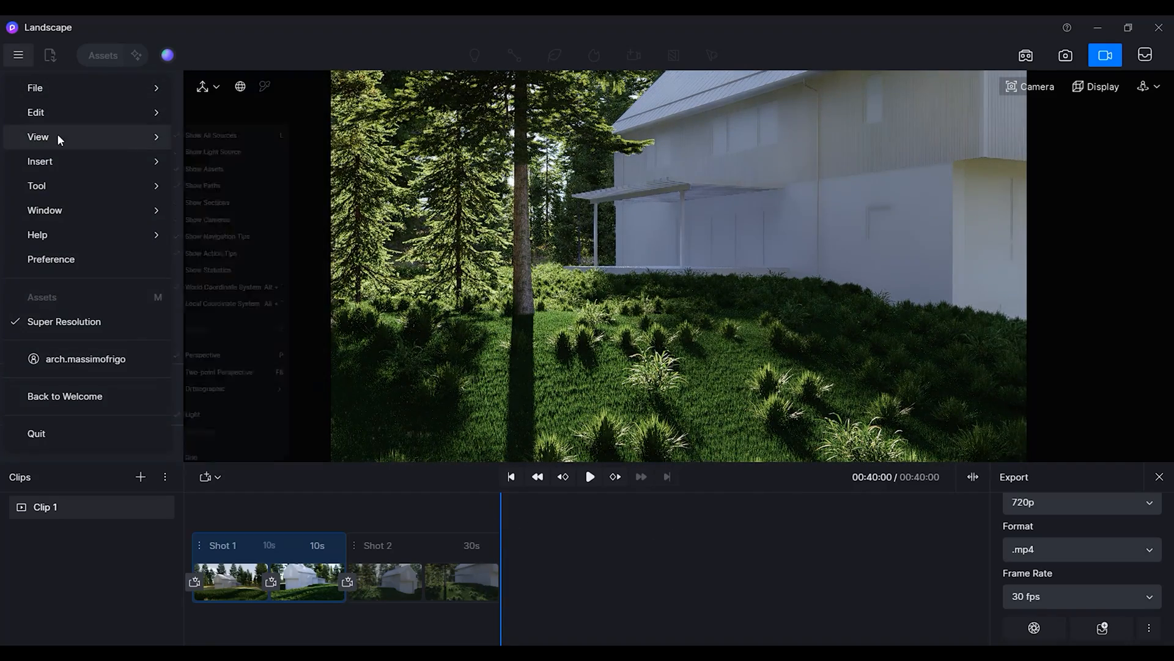
mouse_move(59, 183)
mouse_move(67, 210)
left_click(229, 237)
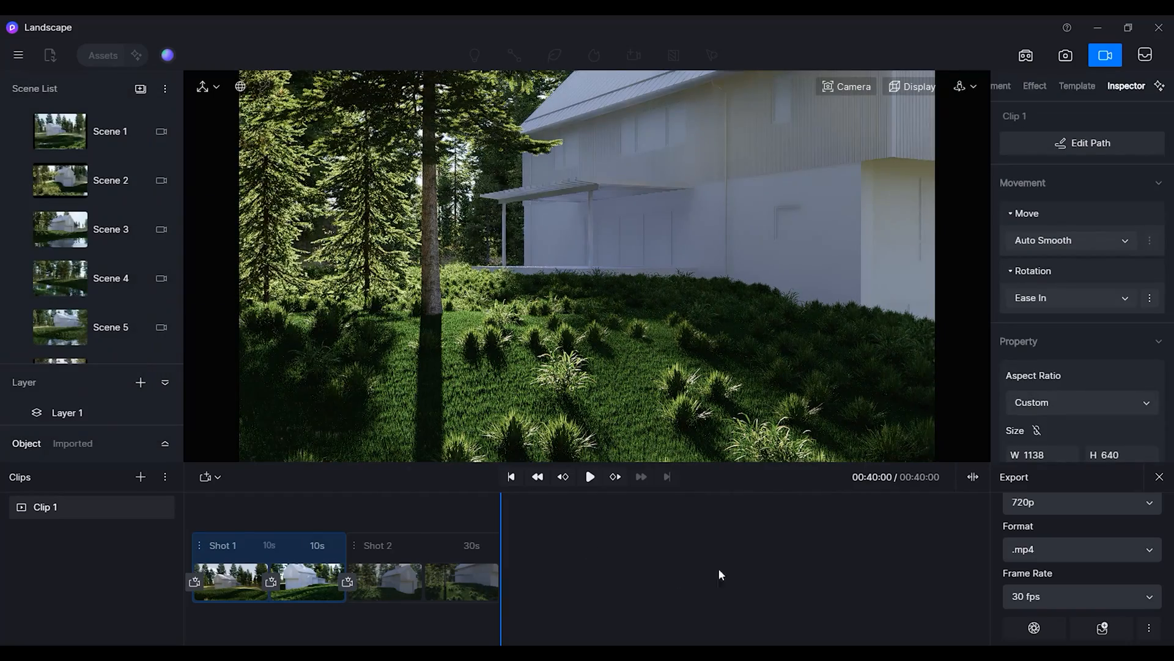
Add a Spiral Pan camera template as a new shot at the end of the clip.
left_click(1083, 90)
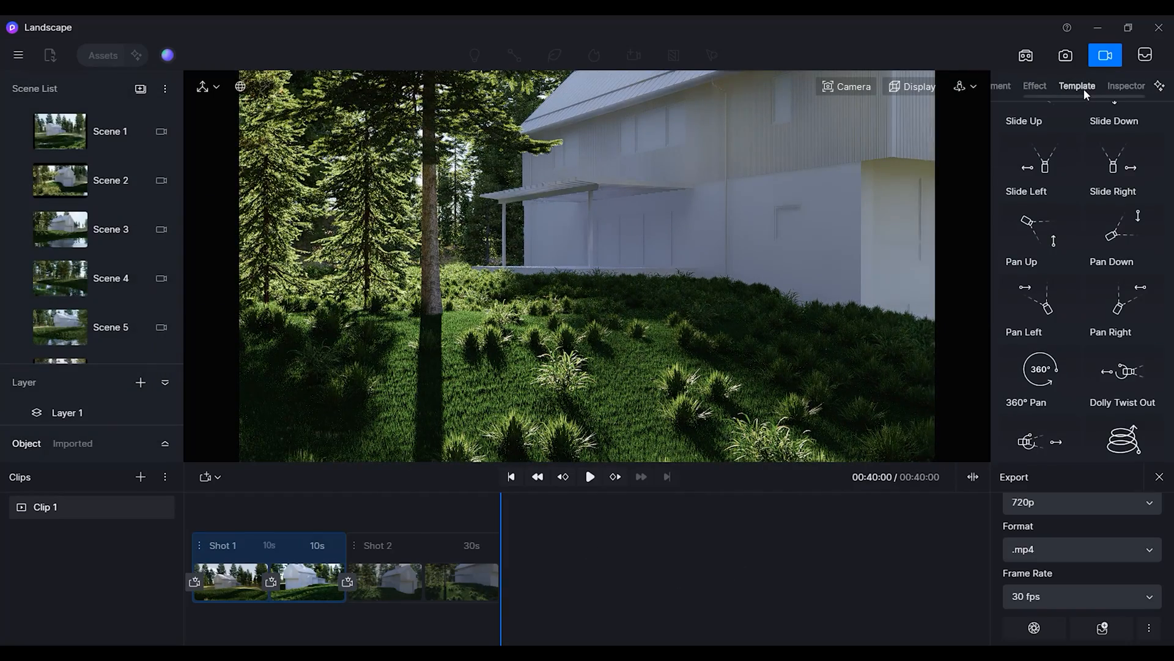
scroll(1088, 275, "down", 2)
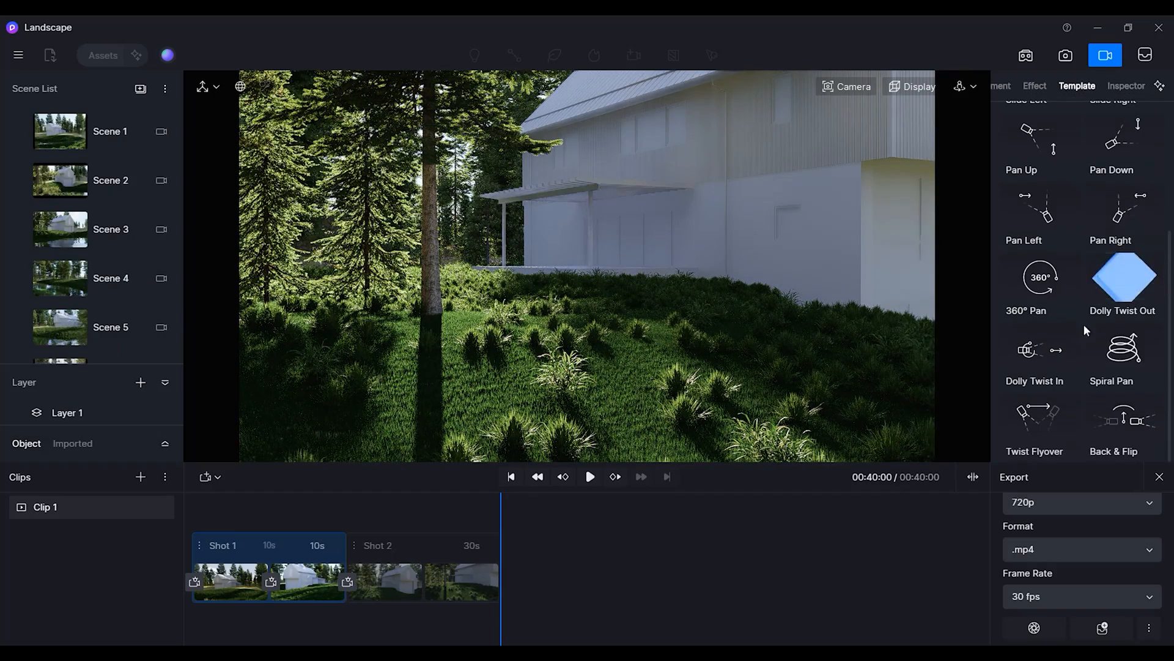
left_click(1125, 350)
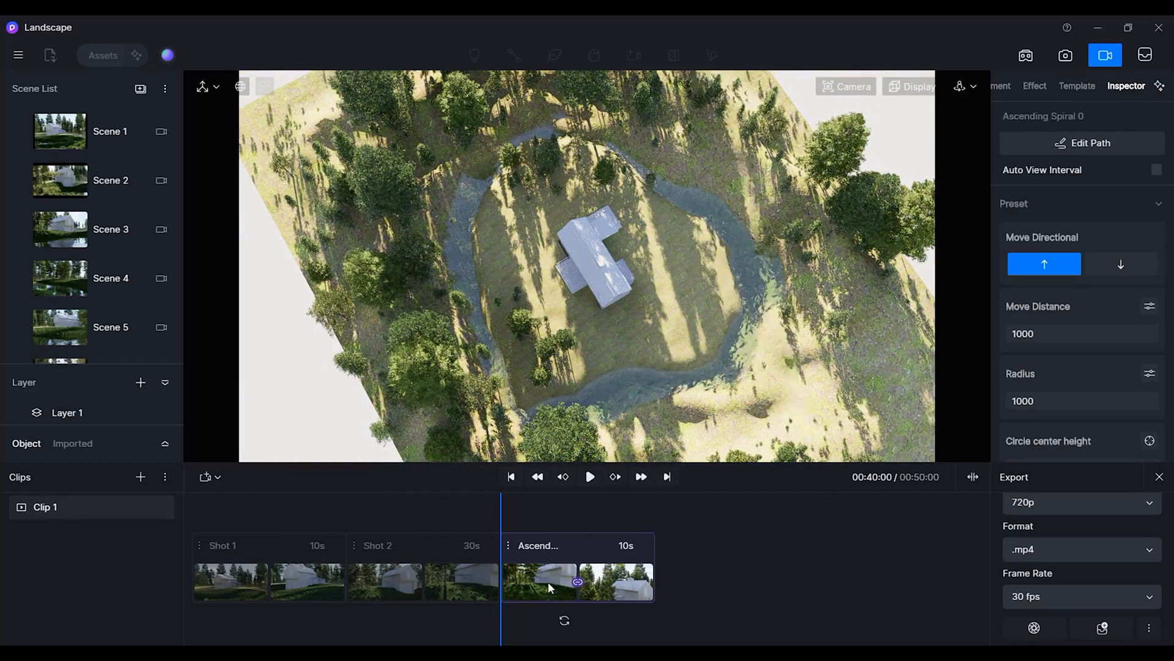
Edit the spiral shot's path and move its center onto the house.
left_click(1089, 144)
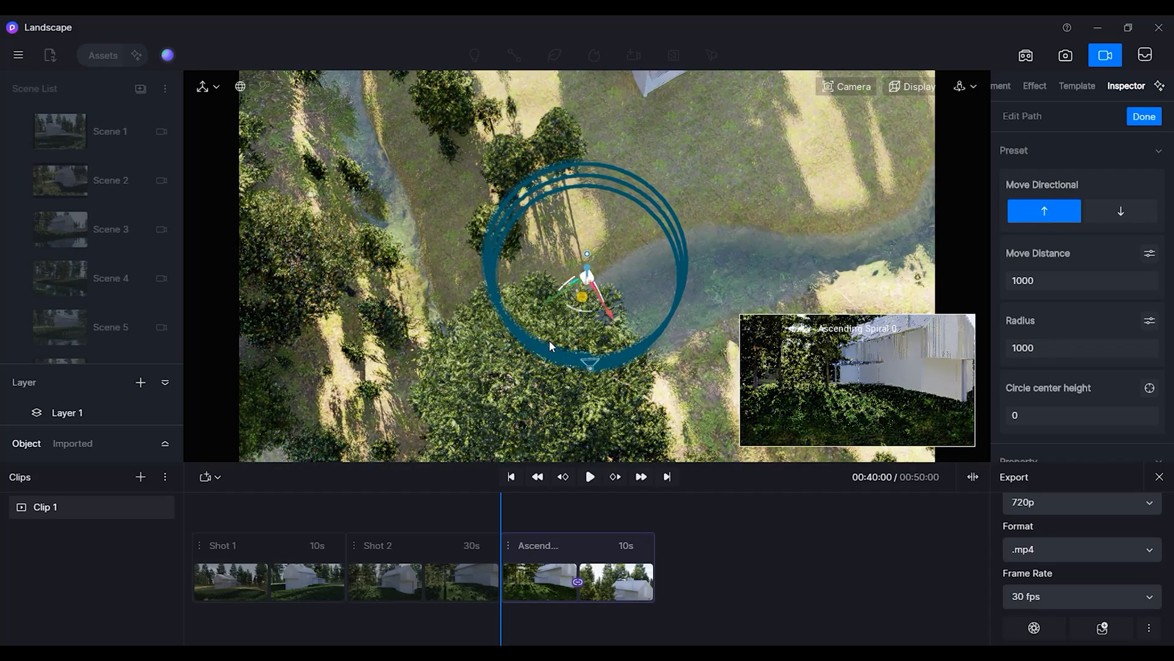
scroll(580, 351, "down", 5)
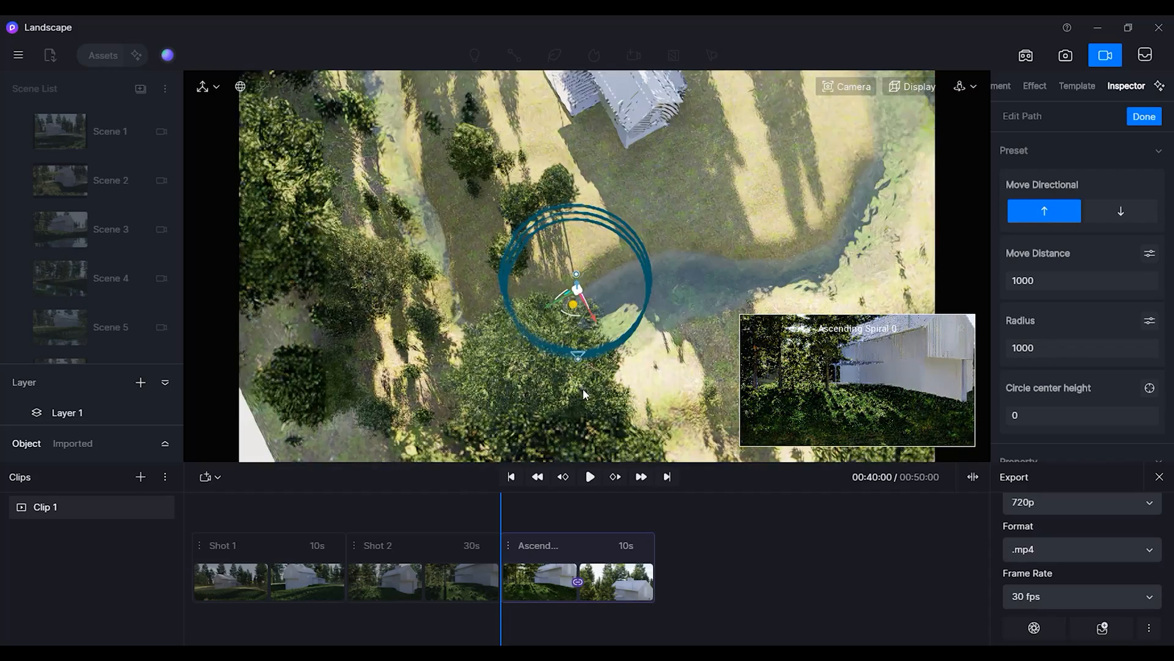
left_click_drag(567, 317, 614, 138)
right_click_drag(529, 315, 530, 350)
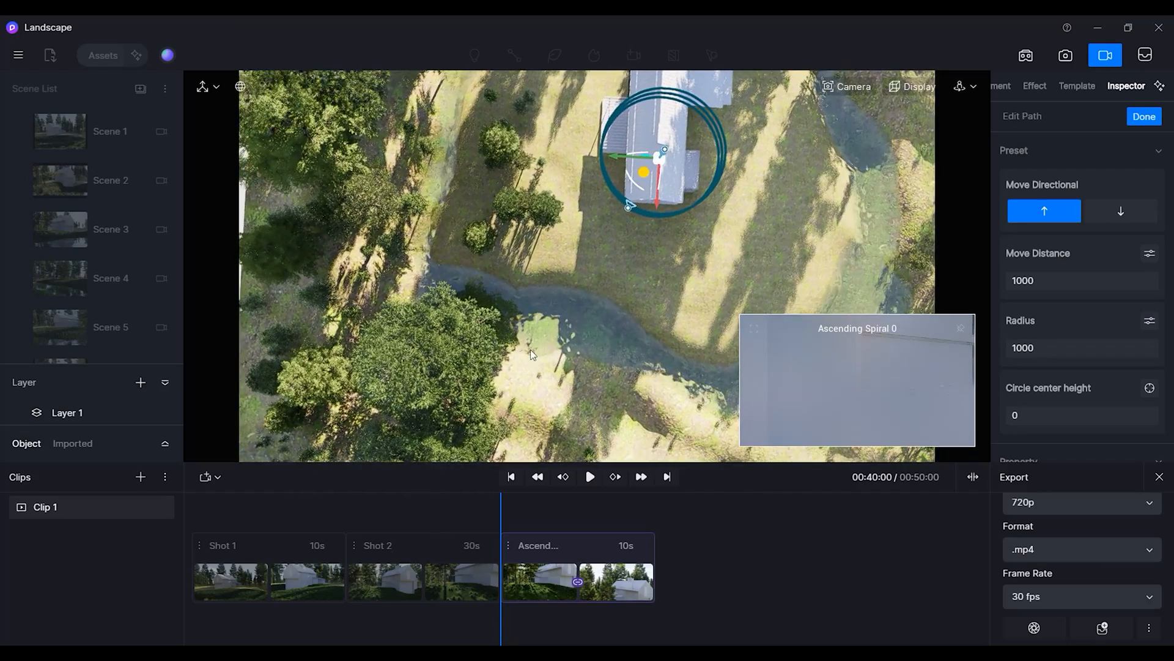
middle_click_drag(634, 281, 641, 325, "shift")
left_click_drag(606, 284, 603, 300)
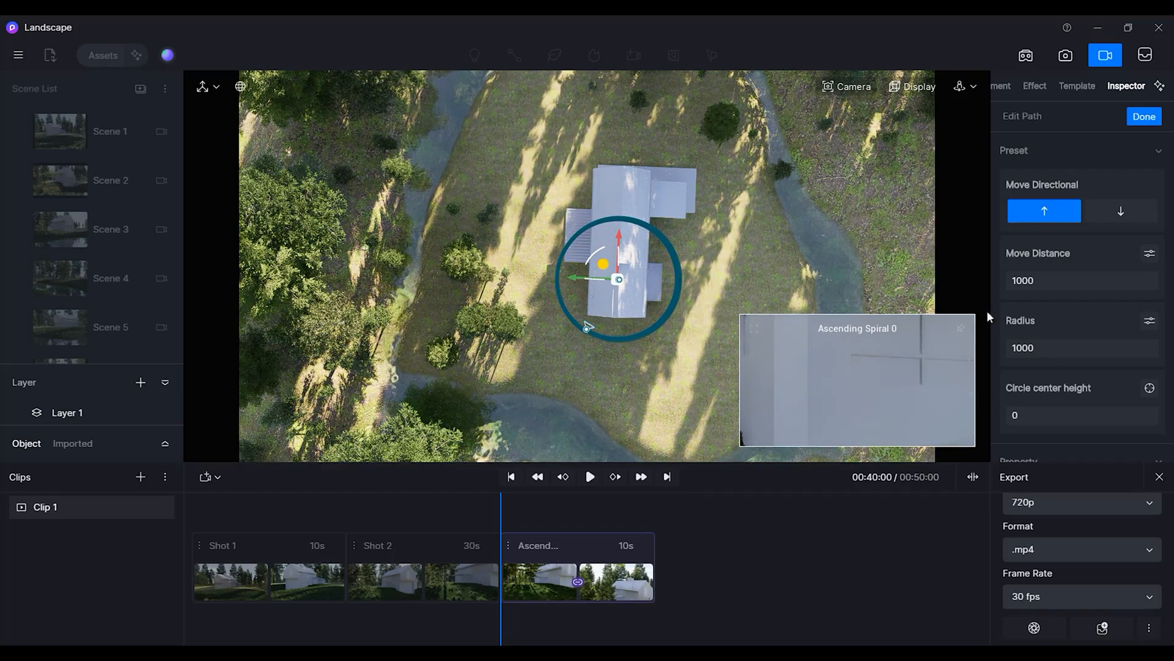
Expand the move distance options and set the spiral's rotation to 215 degrees.
left_click(1148, 256)
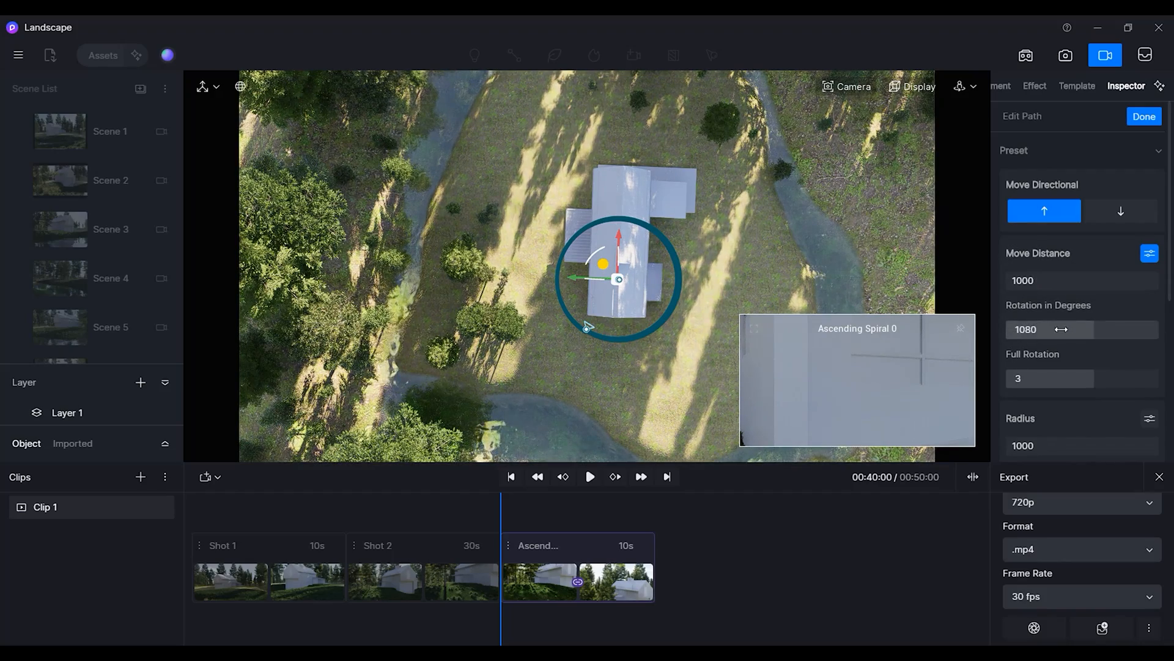
left_click(1028, 330)
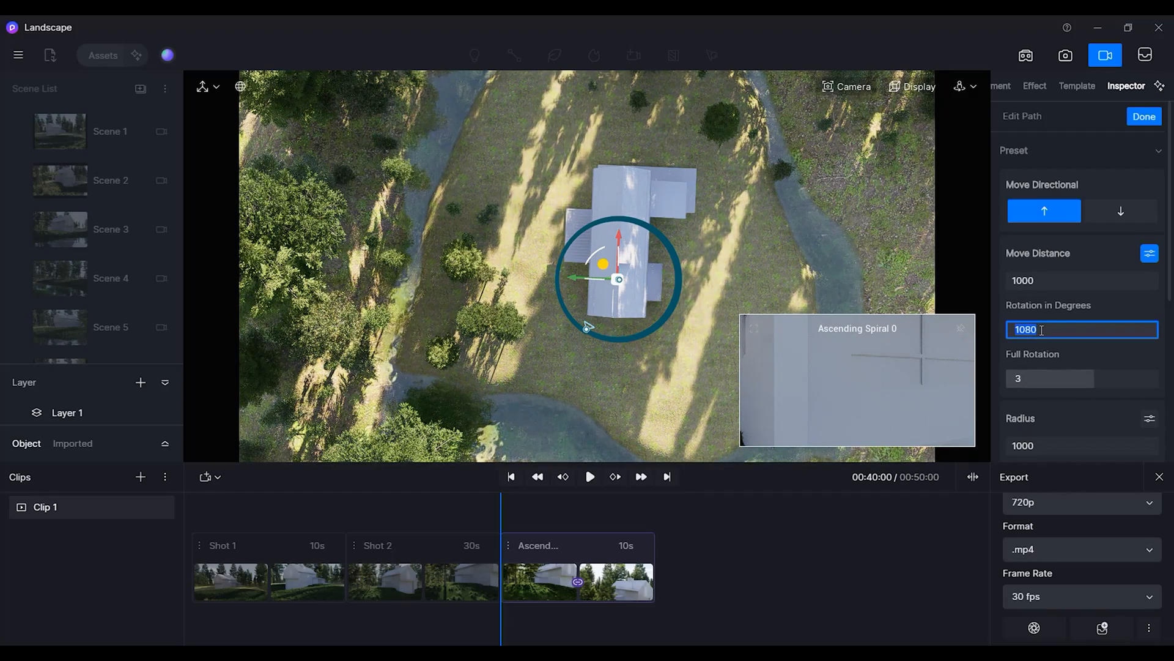
type("215")
key("Return")
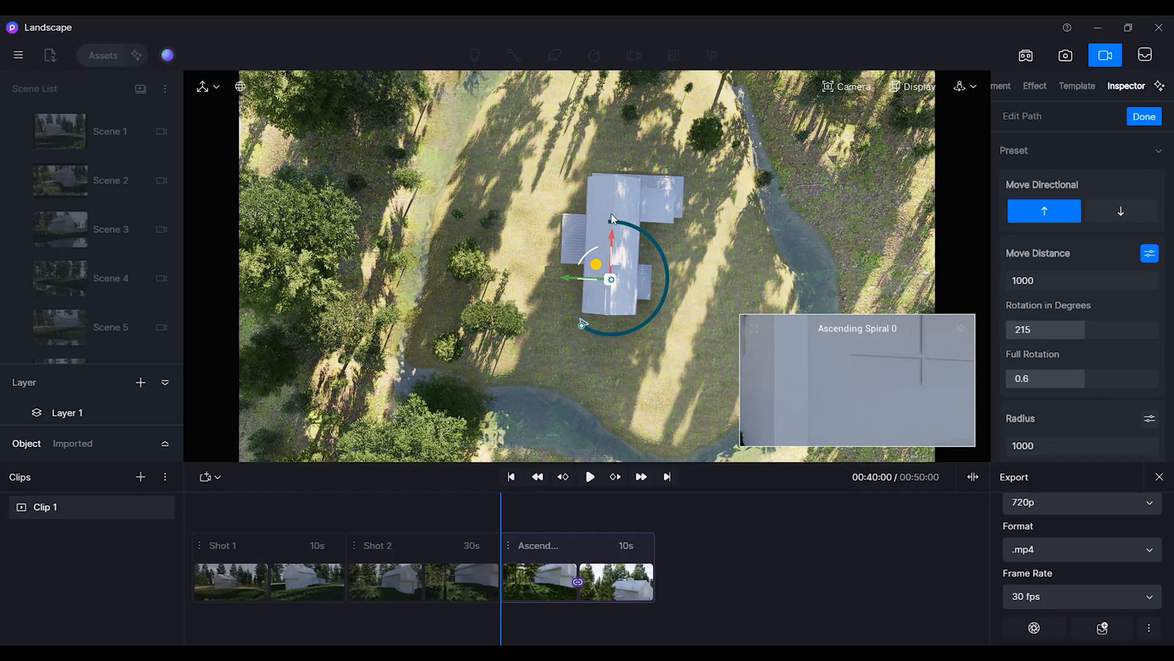
Expand the radius options and set the spiral's start calibre to 3500.
scroll(1080, 425, "down", 1)
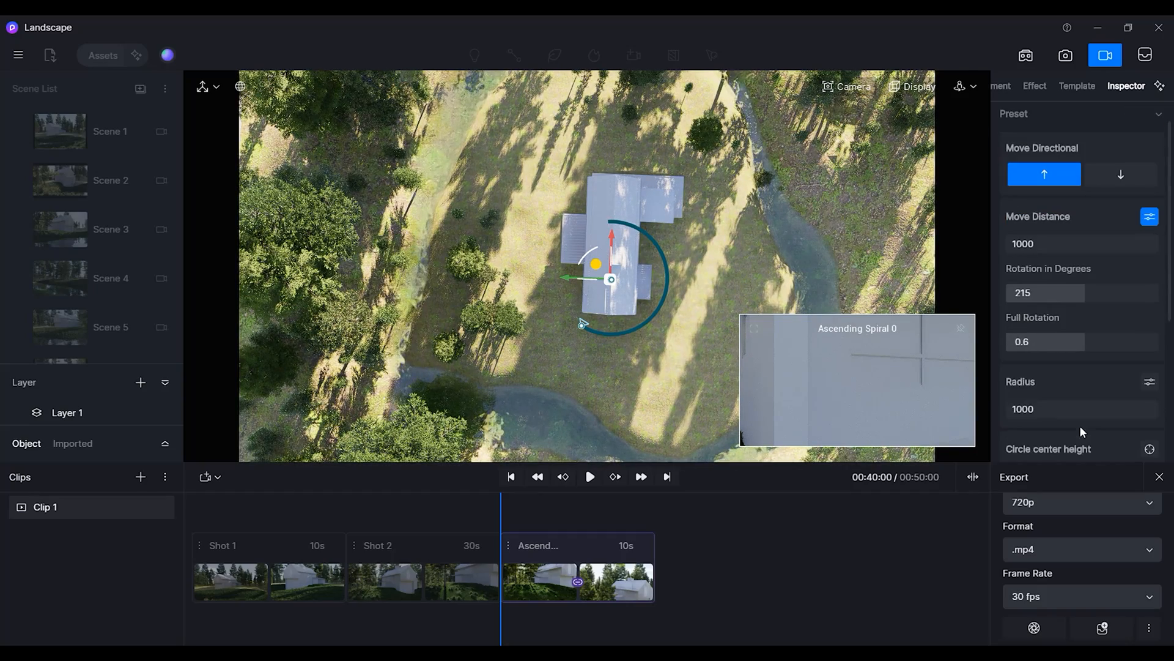
left_click(1148, 383)
scroll(1072, 385, "down", 1)
scroll(1070, 380, "down", 1)
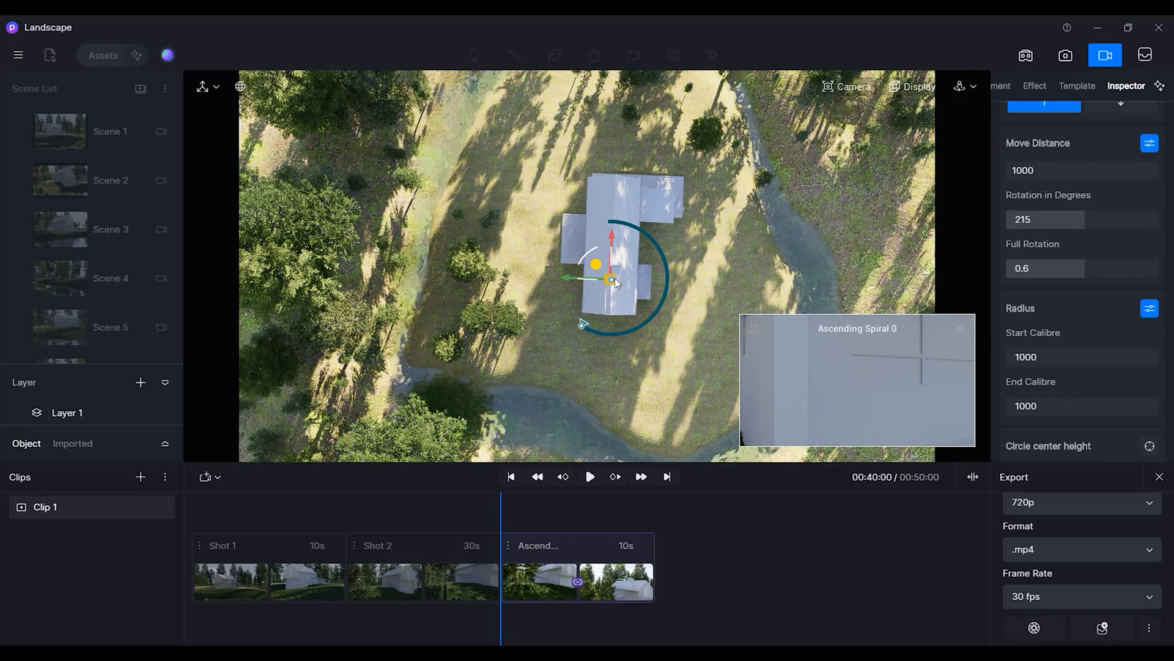
left_click(1053, 360)
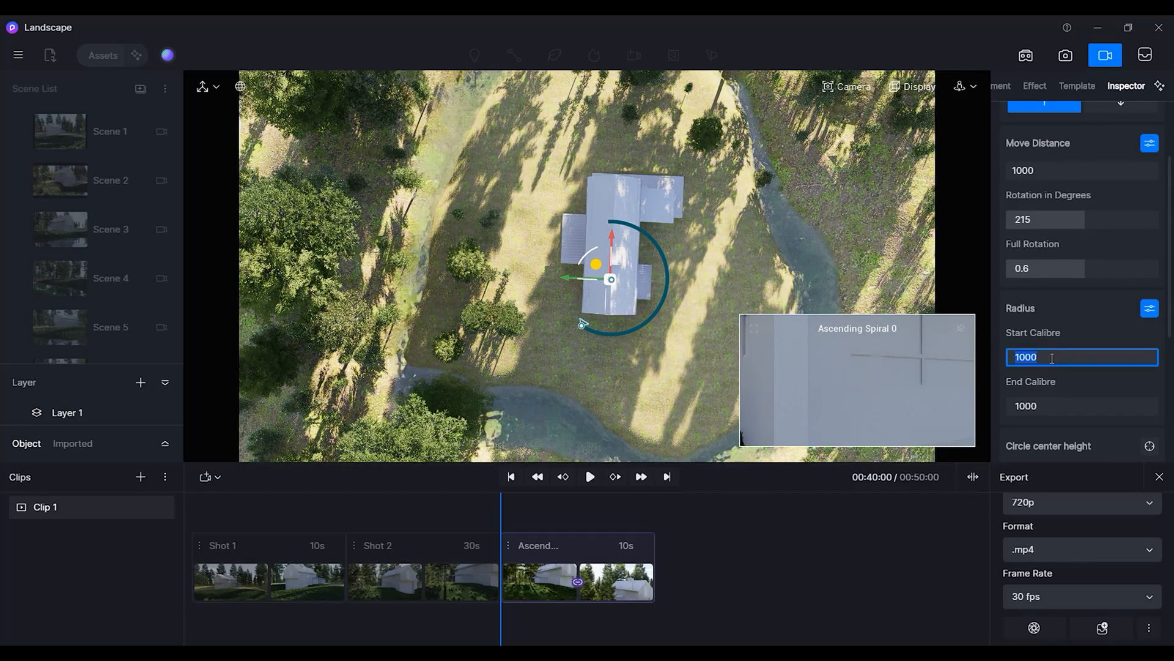
type("200")
key("Return")
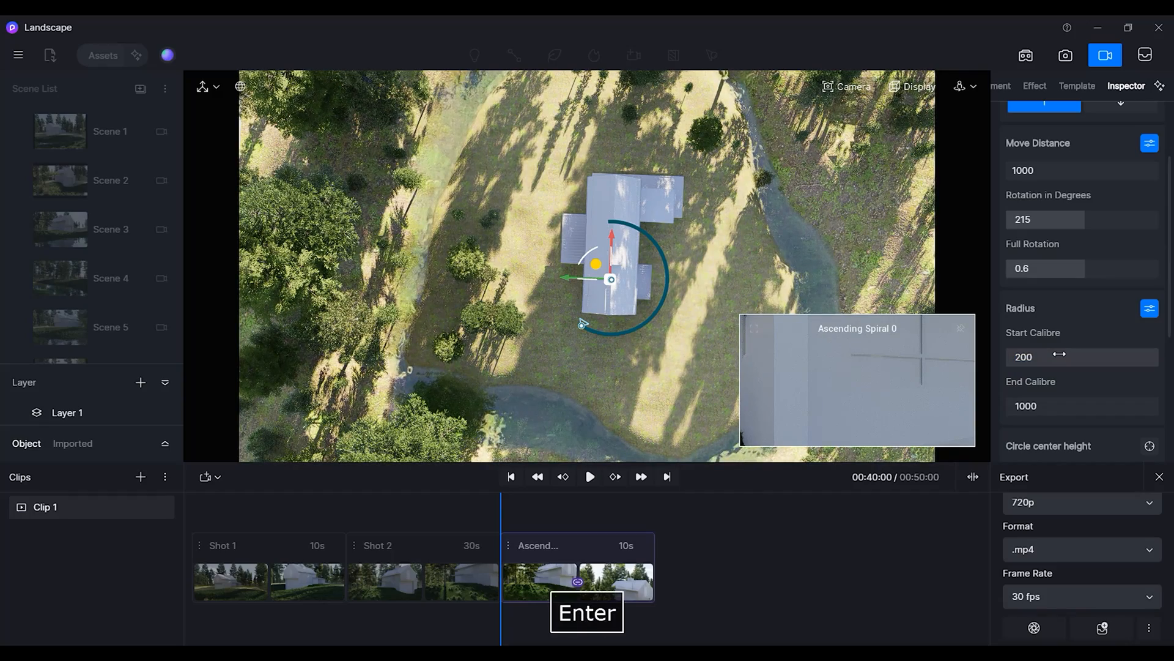
left_click(1055, 355)
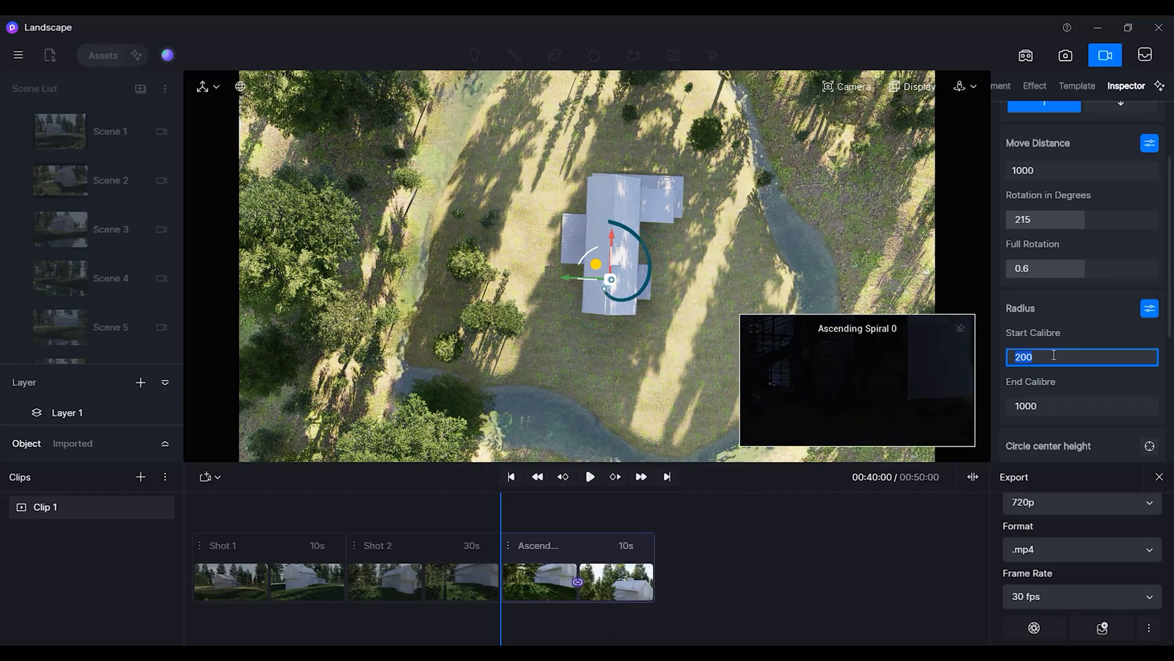
type("2000")
key("Return")
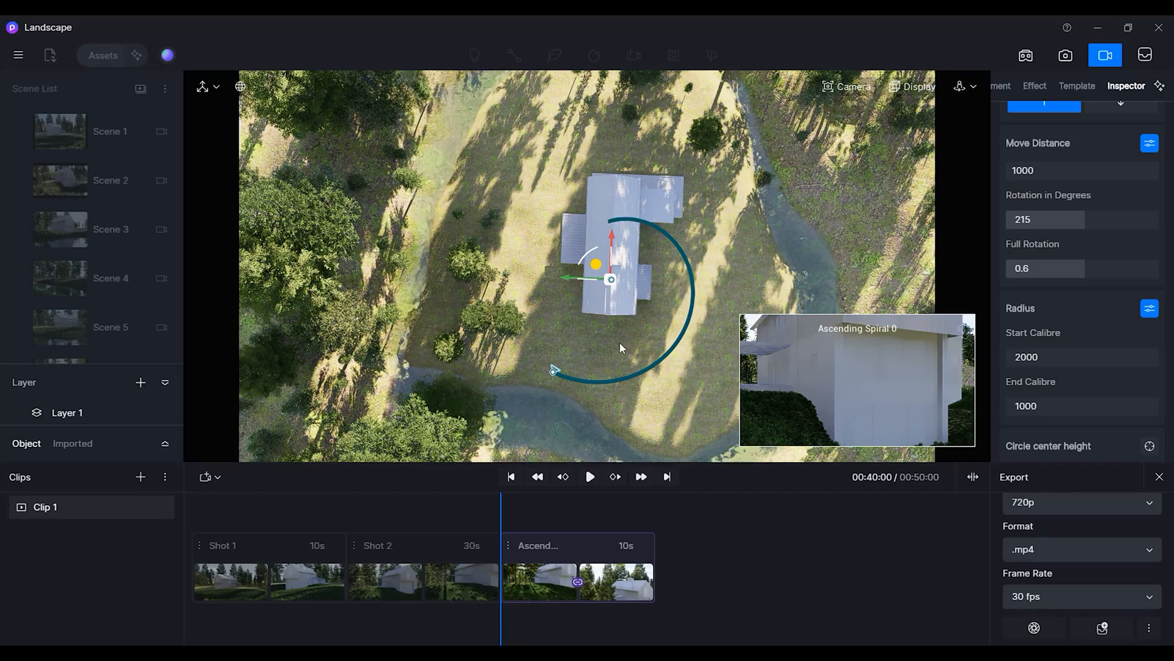
left_click(1059, 361)
type("3500")
key("Return")
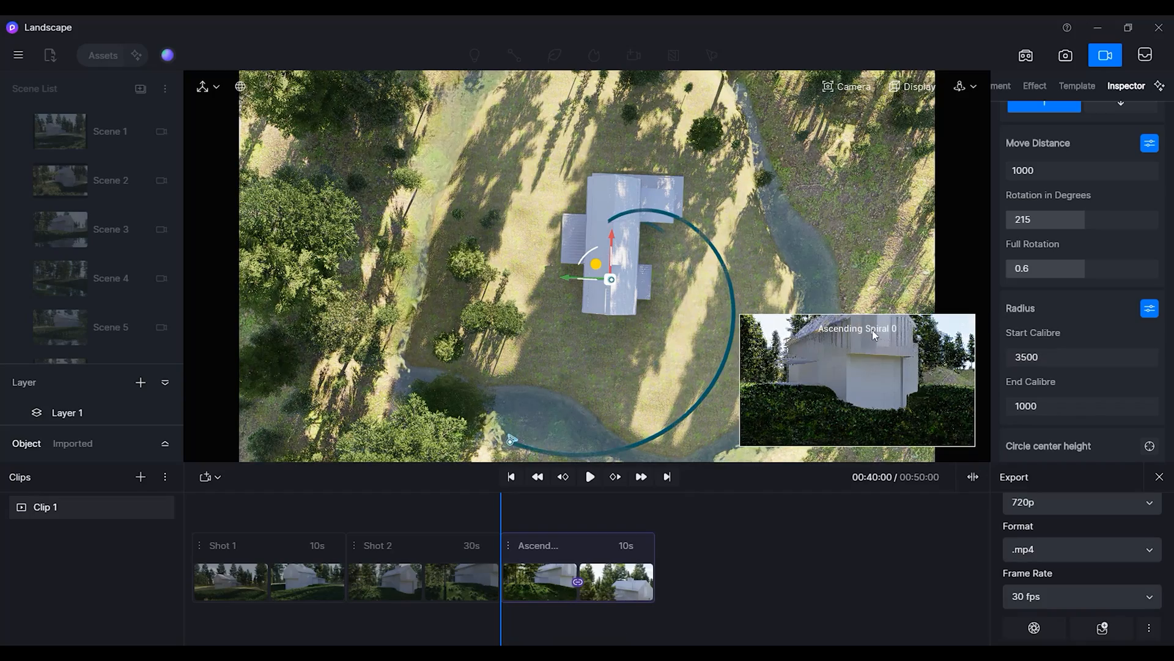
Nudge the spiral's center slightly and set the radius end calibre to 3500.
scroll(522, 340, "down", 1)
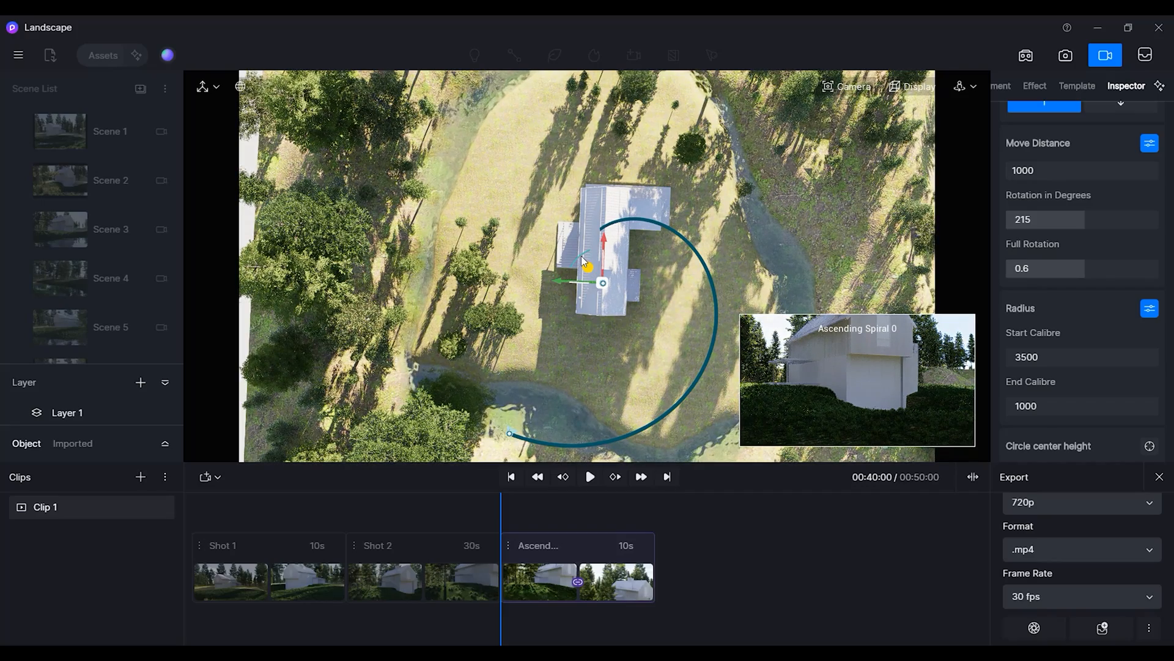
mouse_move(583, 260)
left_mouse_down()
mouse_move(573, 265)
mouse_move(589, 257)
left_mouse_up()
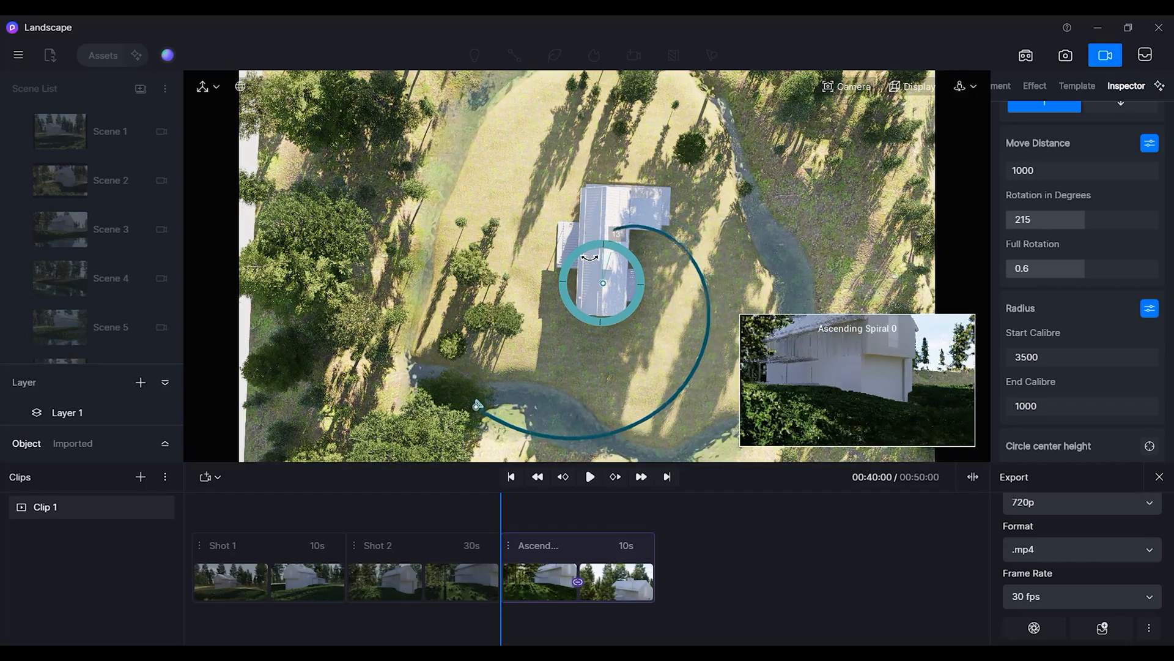
mouse_move(590, 257)
left_mouse_down()
mouse_move(577, 261)
mouse_move(590, 257)
left_mouse_up()
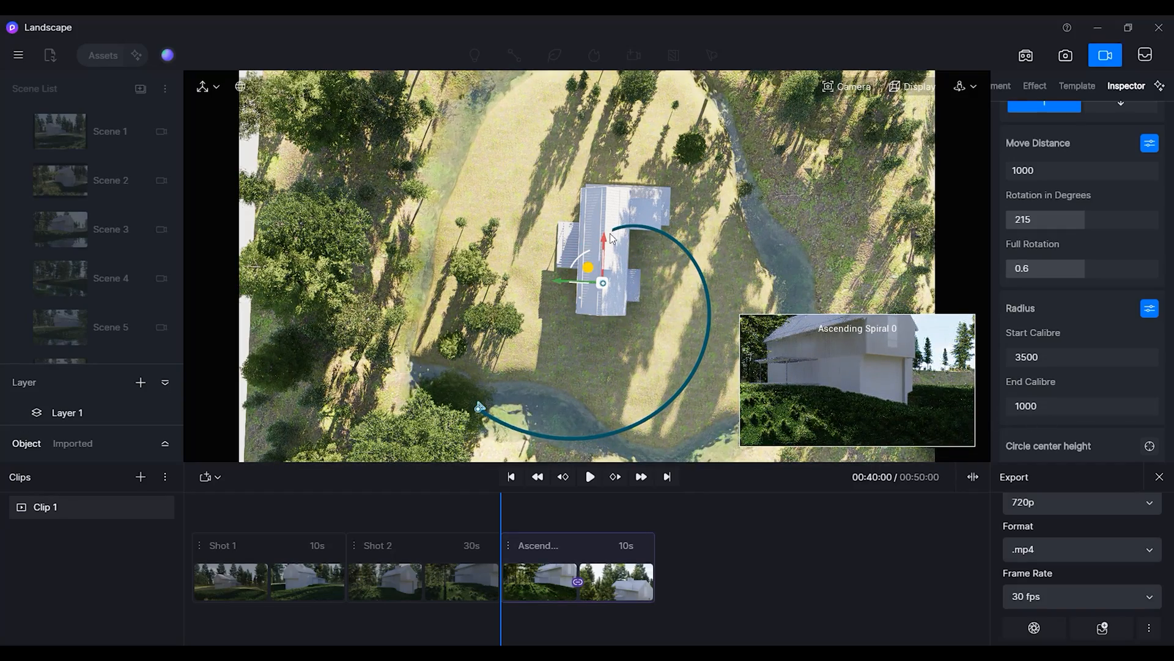
left_click(1065, 406)
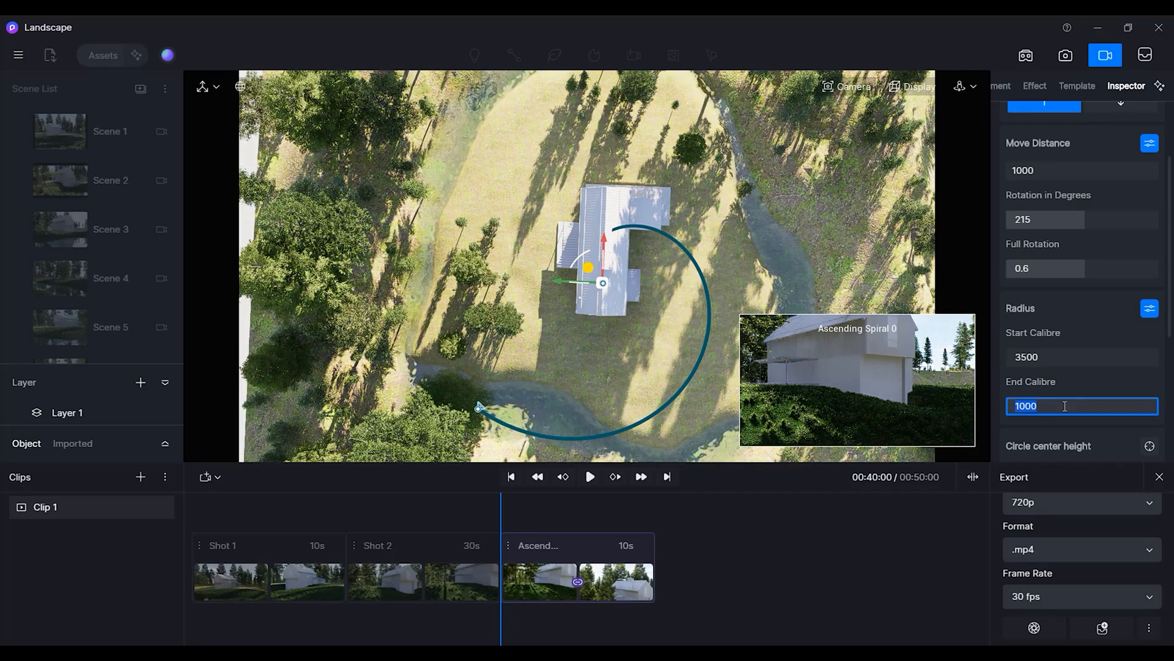
type("3500")
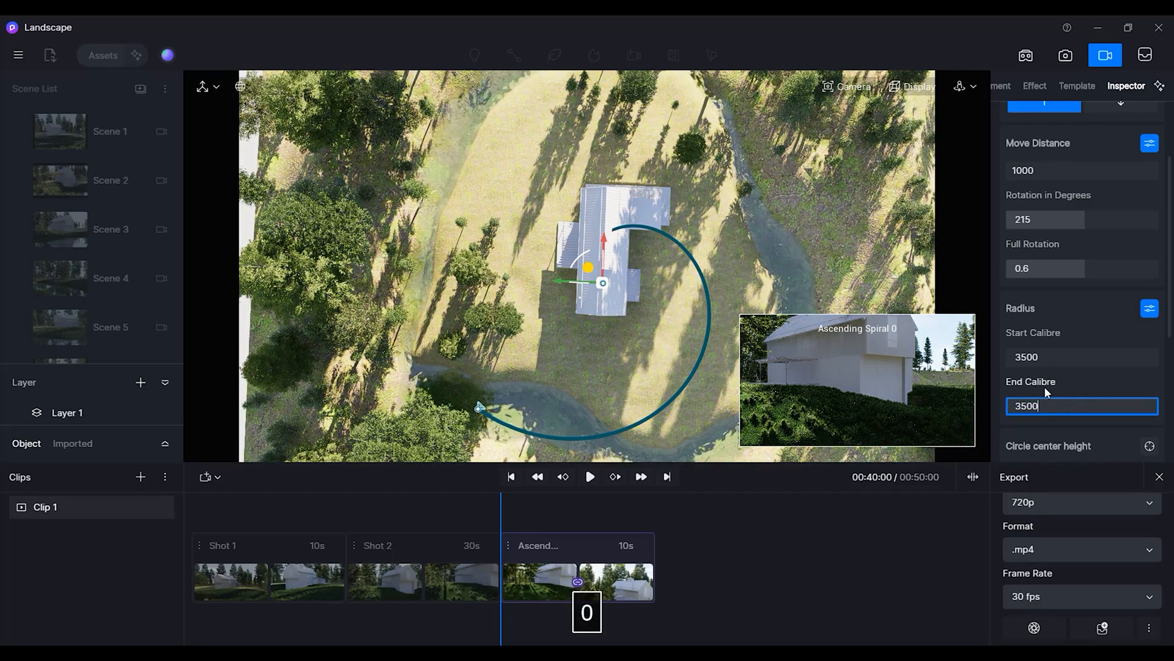
key("Return")
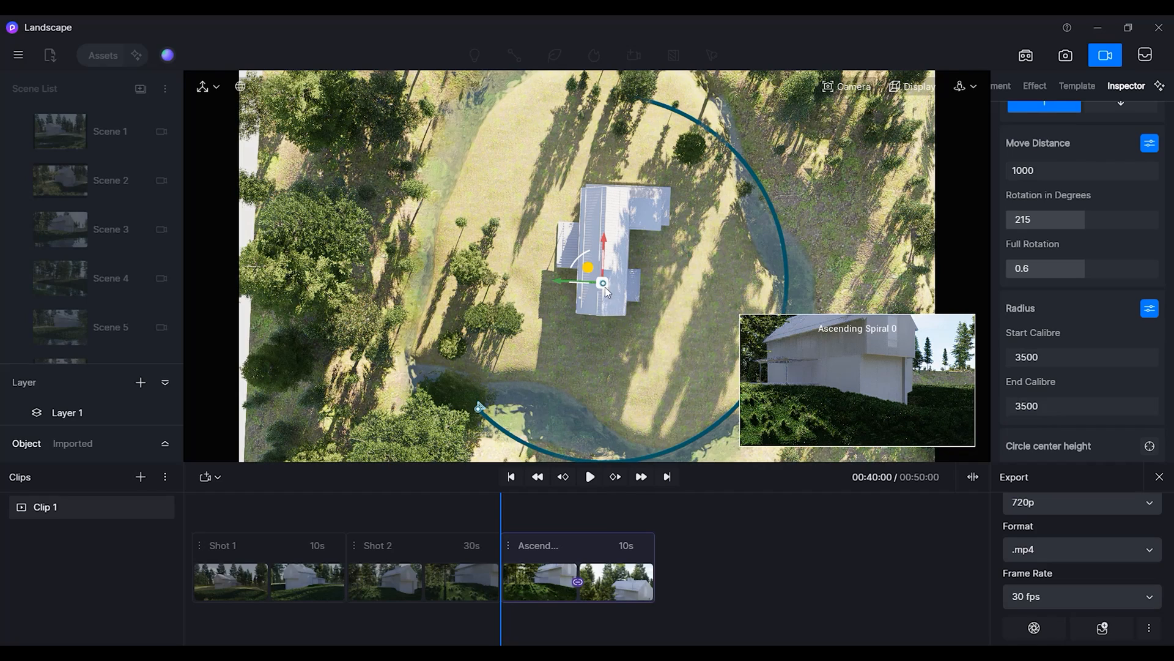
Scrub near the shot's end and lower the spiral path's end point with its vertical handle.
scroll(605, 282, "down", 1)
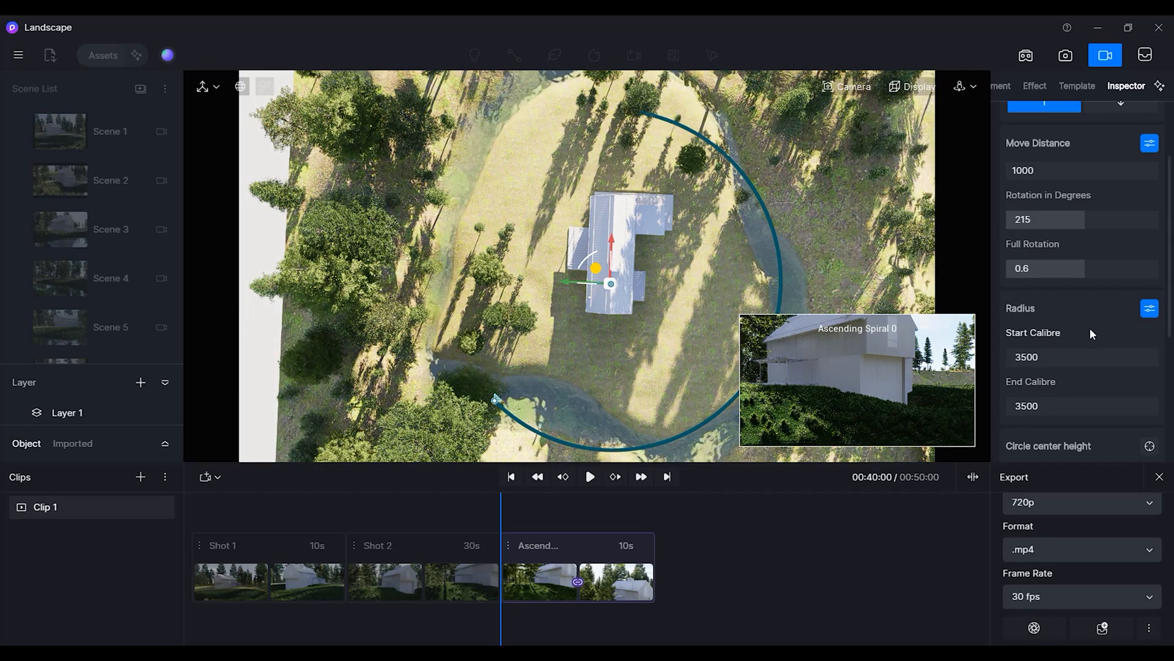
scroll(1089, 323, "down", 2)
scroll(1090, 323, "down", 1)
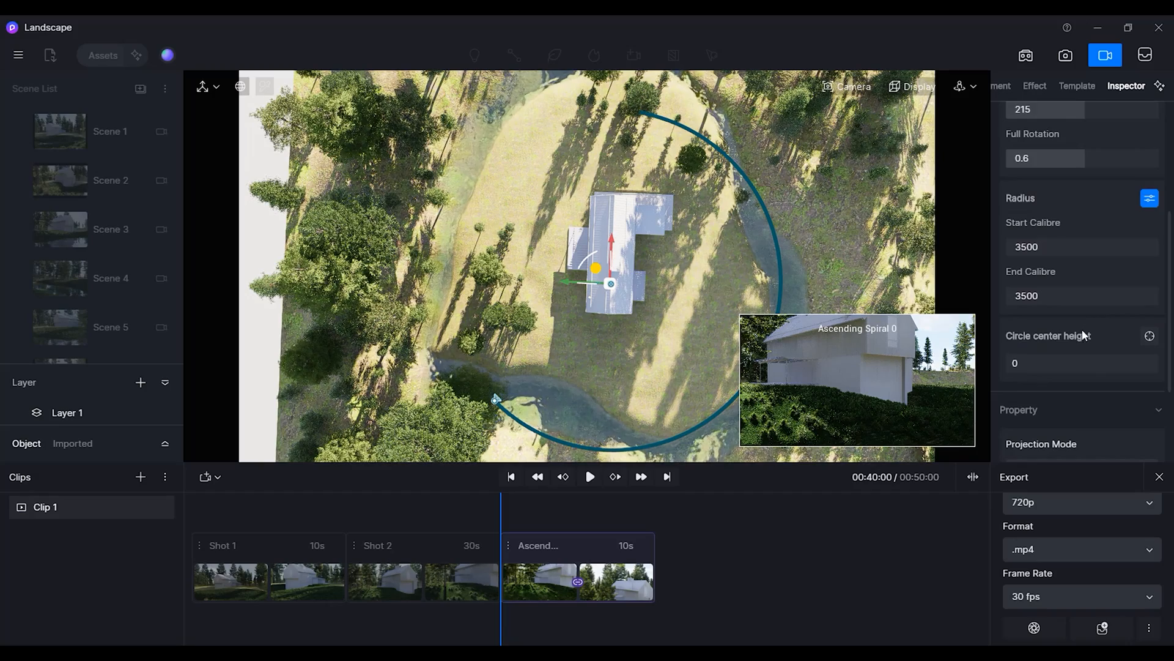
scroll(1084, 330, "down", 1)
scroll(1078, 331, "up", 2)
middle_click_drag(627, 346, 483, 284)
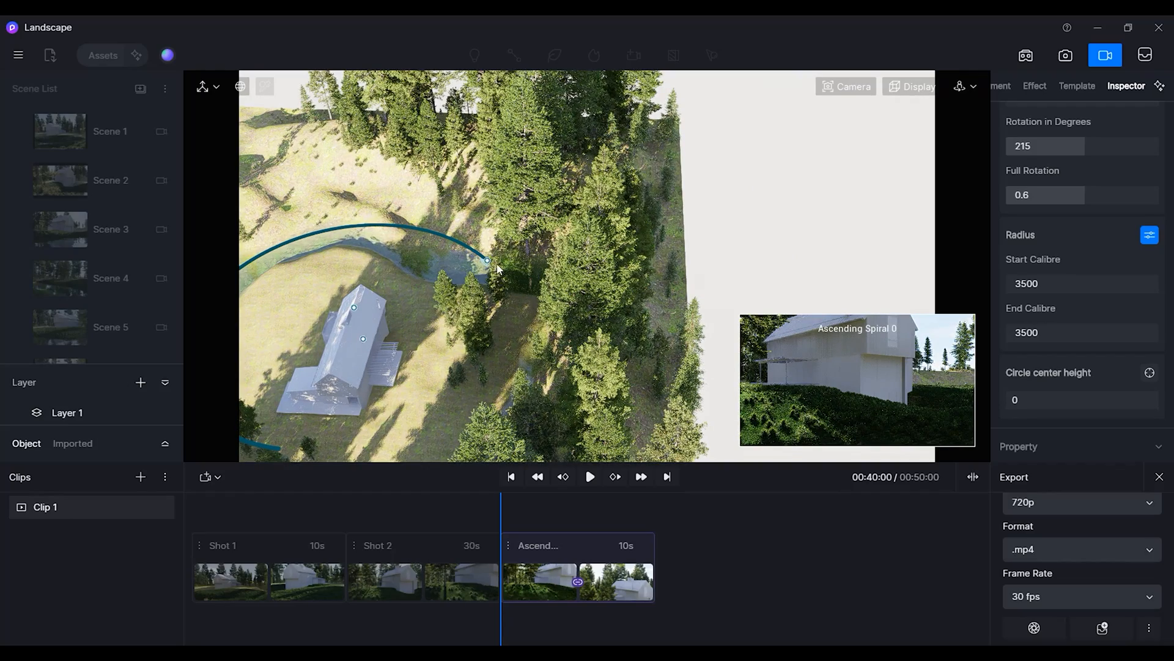
middle_click_drag(370, 304, 490, 283)
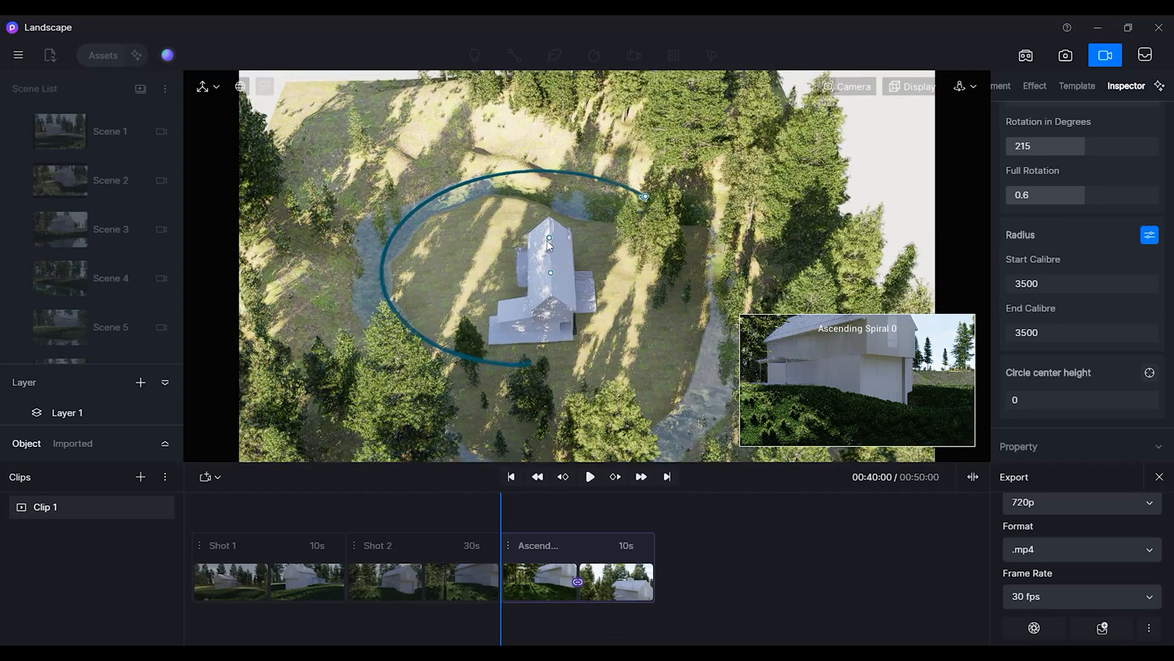
middle_click_drag(506, 357, 388, 335, "shift")
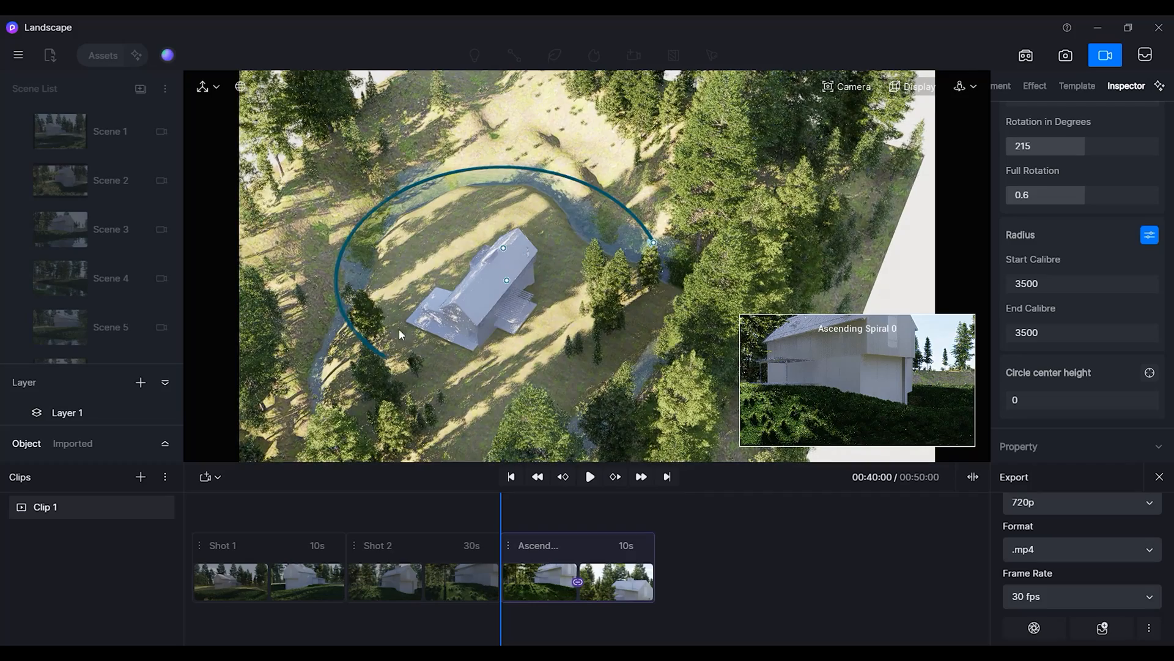
left_click(503, 248)
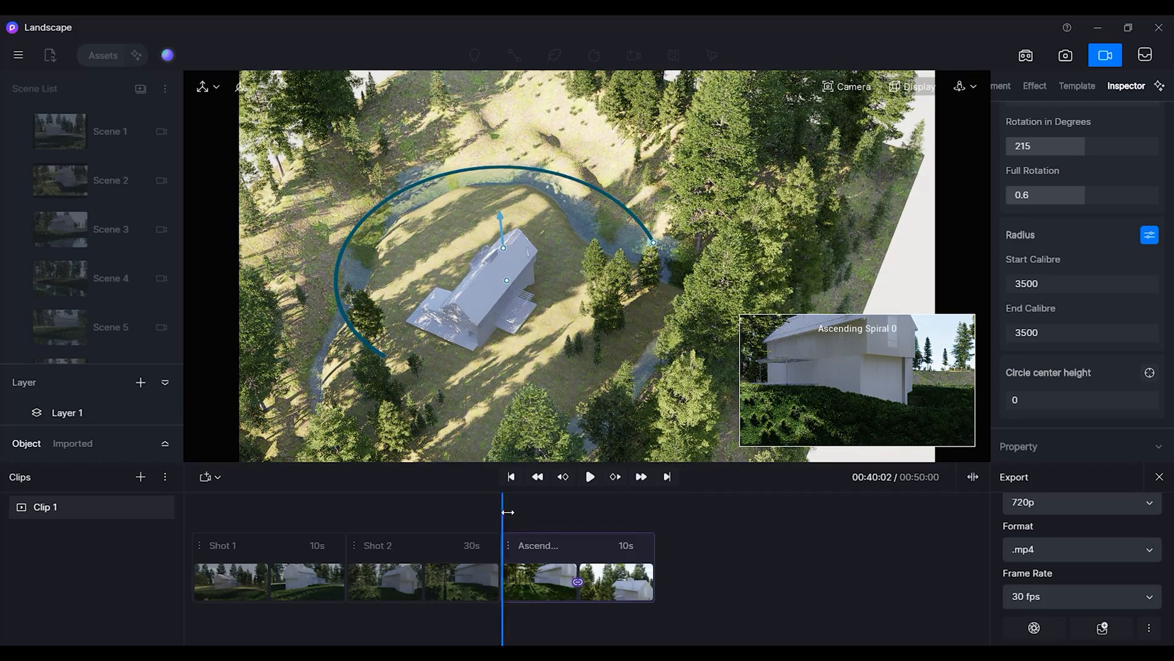
left_click_drag(508, 512, 648, 515)
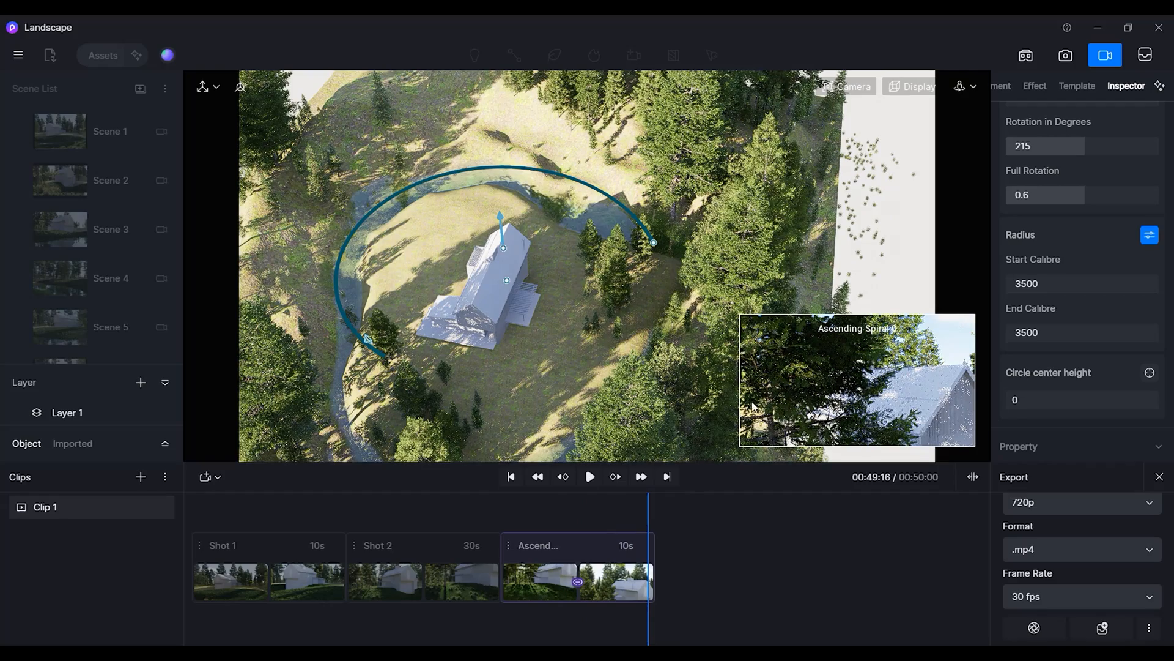
left_click_drag(501, 217, 505, 242)
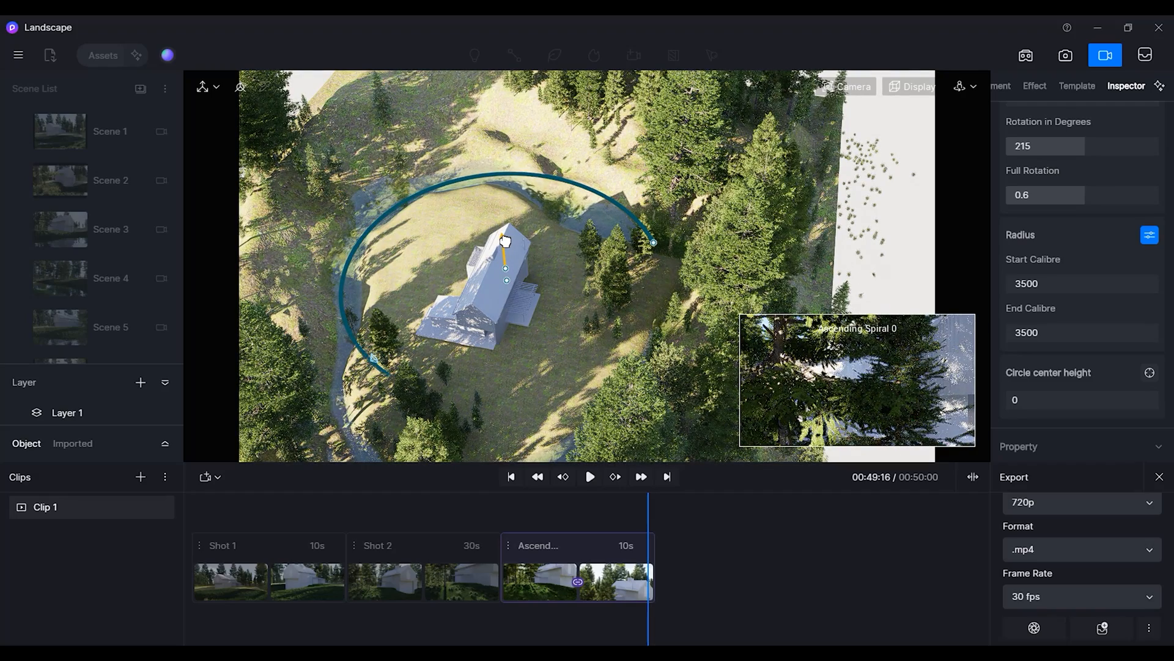
Set the spiral's rotation in degrees to 225.
left_click_drag(505, 242, 505, 243)
left_click(1099, 147)
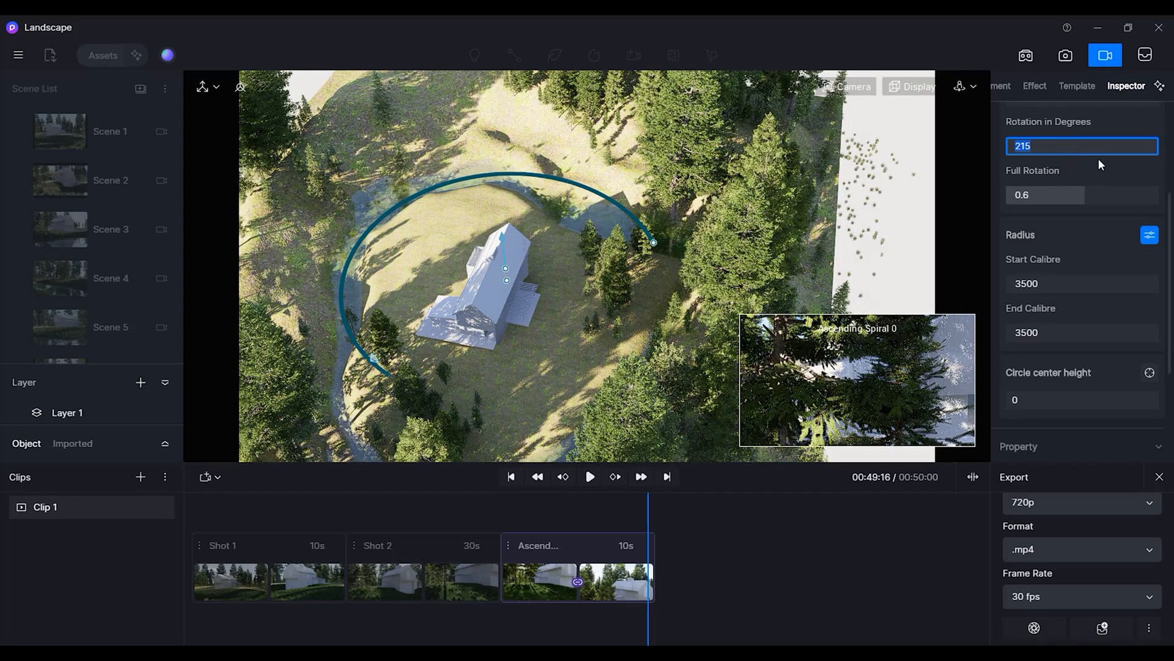
type("220")
key("Return")
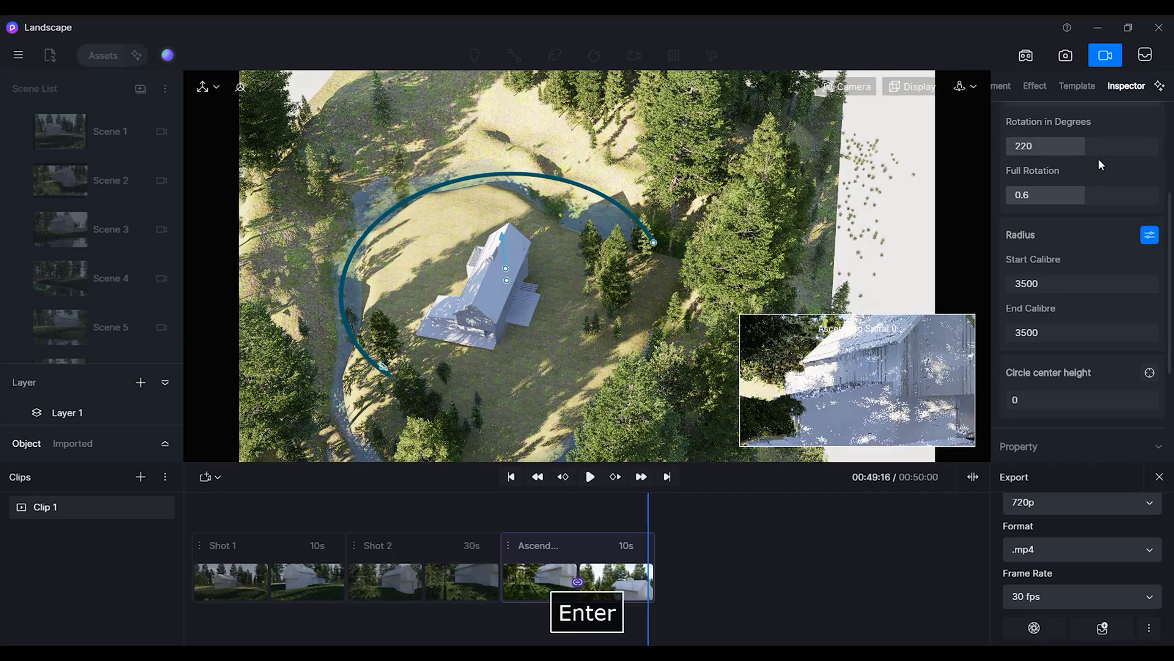
left_click(1064, 147)
key("BackSpace")
type("5")
key("Return")
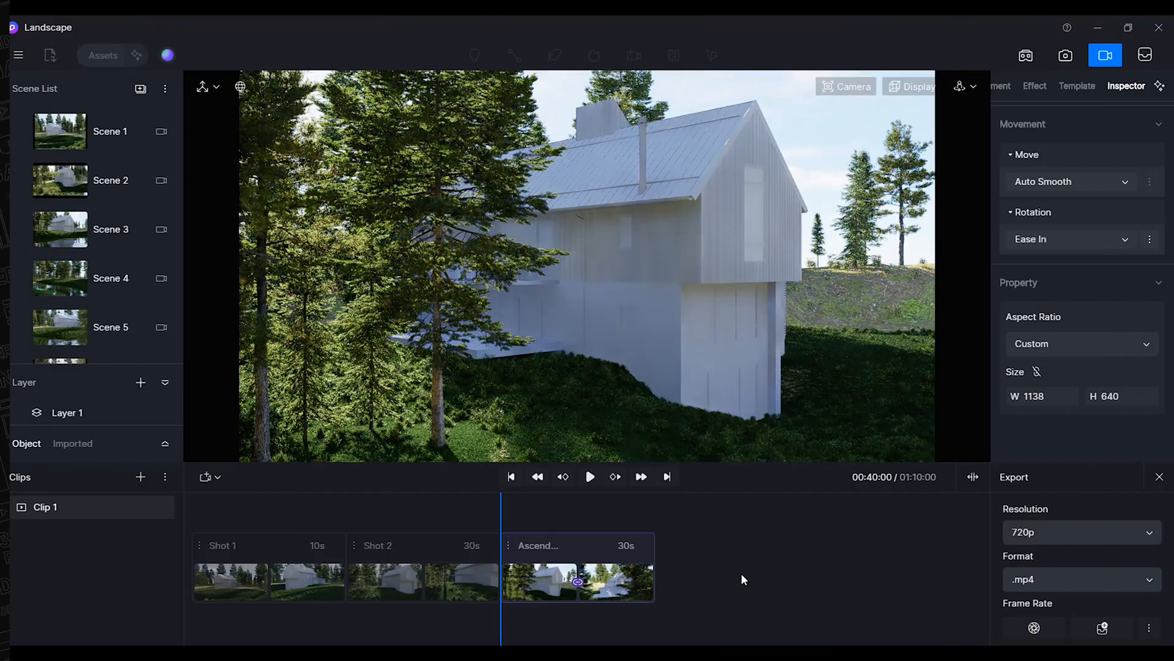
Play back the camera animation and save the project.
left_click(589, 477)
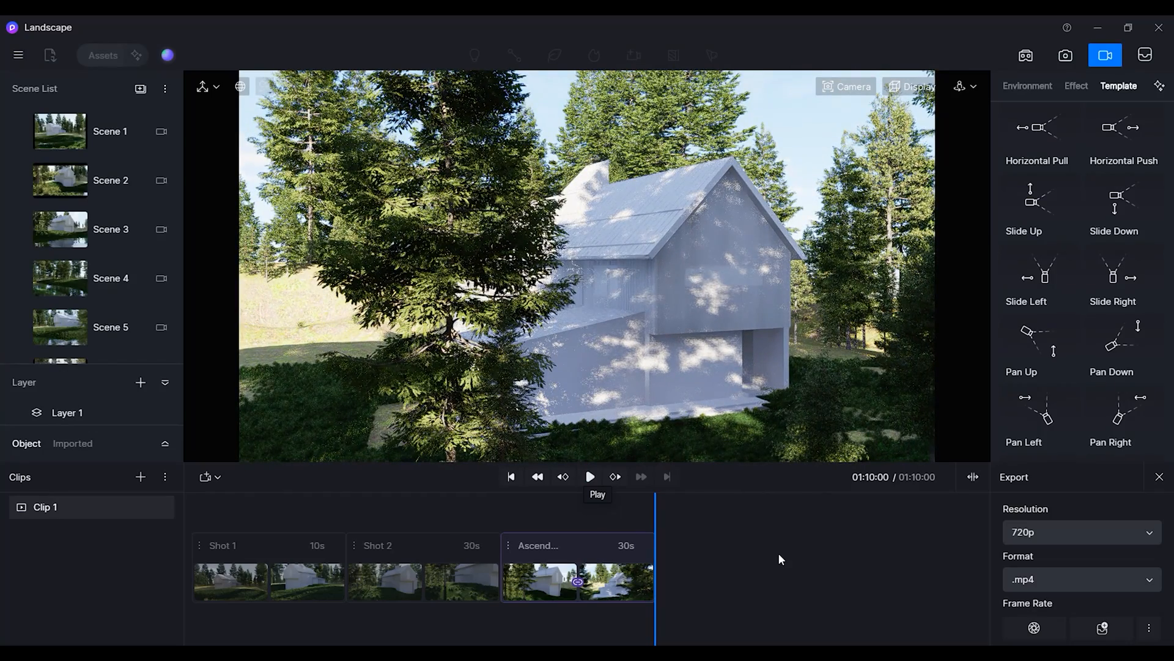
key("ctrl+s")
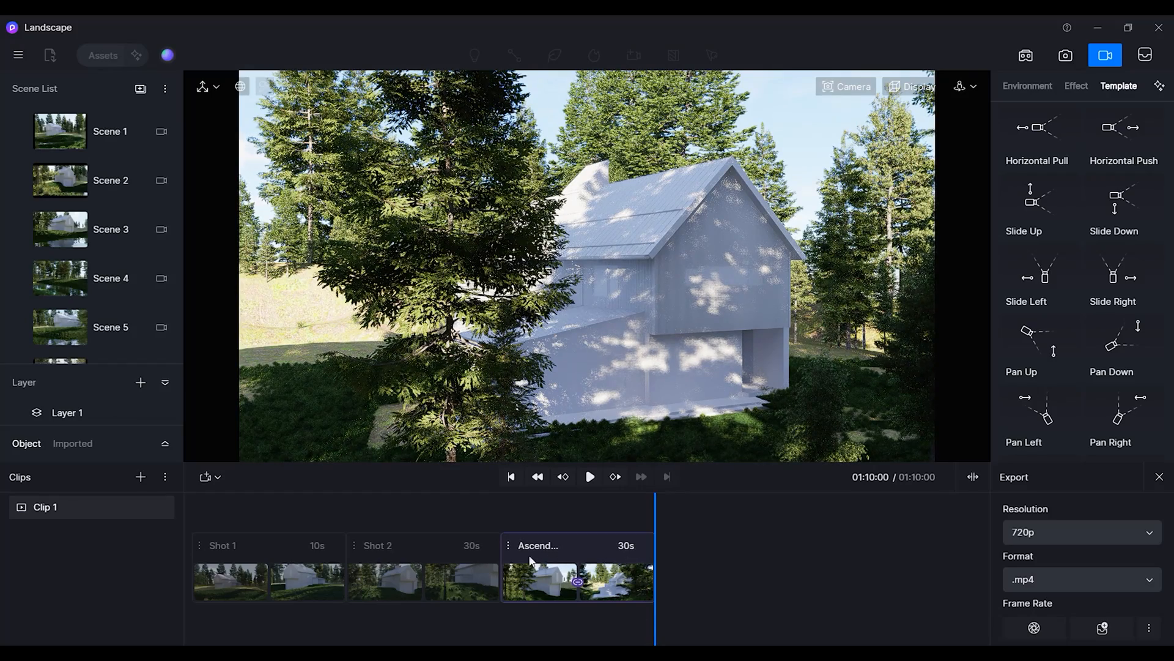
Set the video export resolution to 2K and the frame rate to 60 fps.
right_click(511, 546)
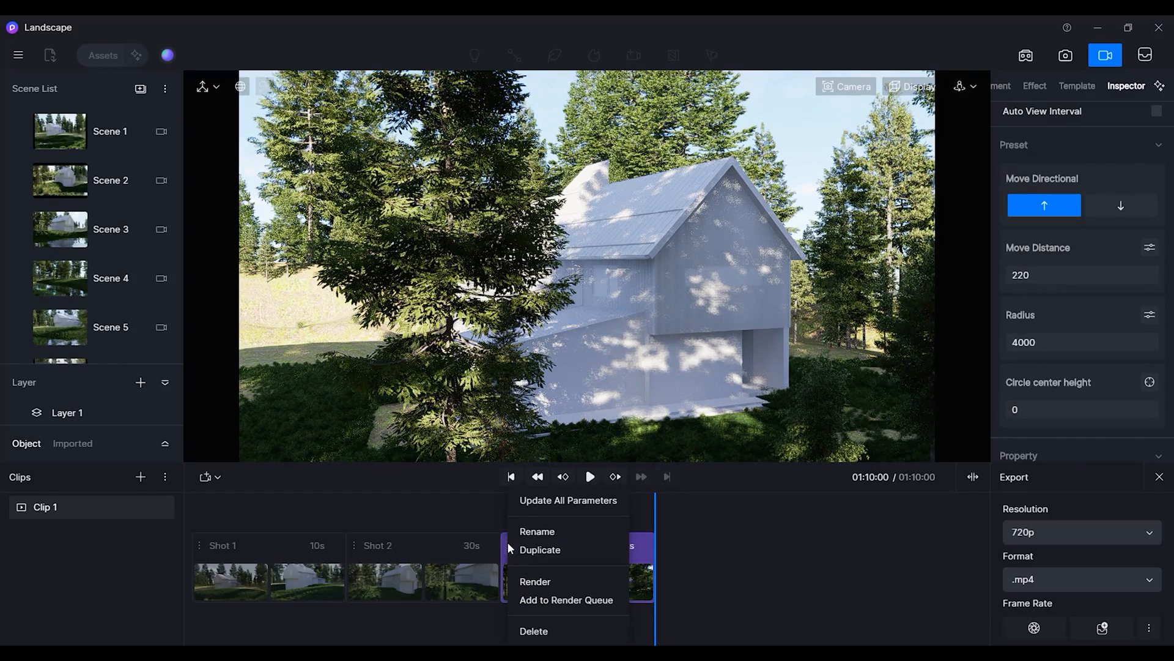
left_click(1075, 532)
scroll(1061, 571, "down", 2)
scroll(1060, 572, "up", 2)
left_click(1058, 581)
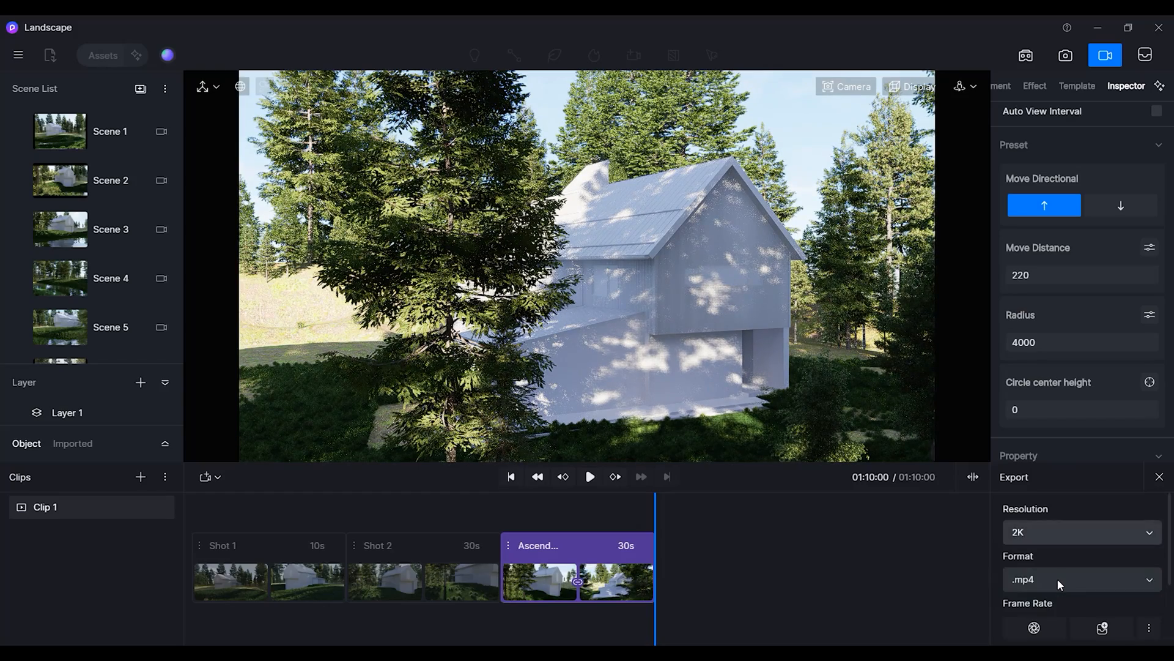
scroll(1081, 578, "down", 1)
left_click(1070, 590)
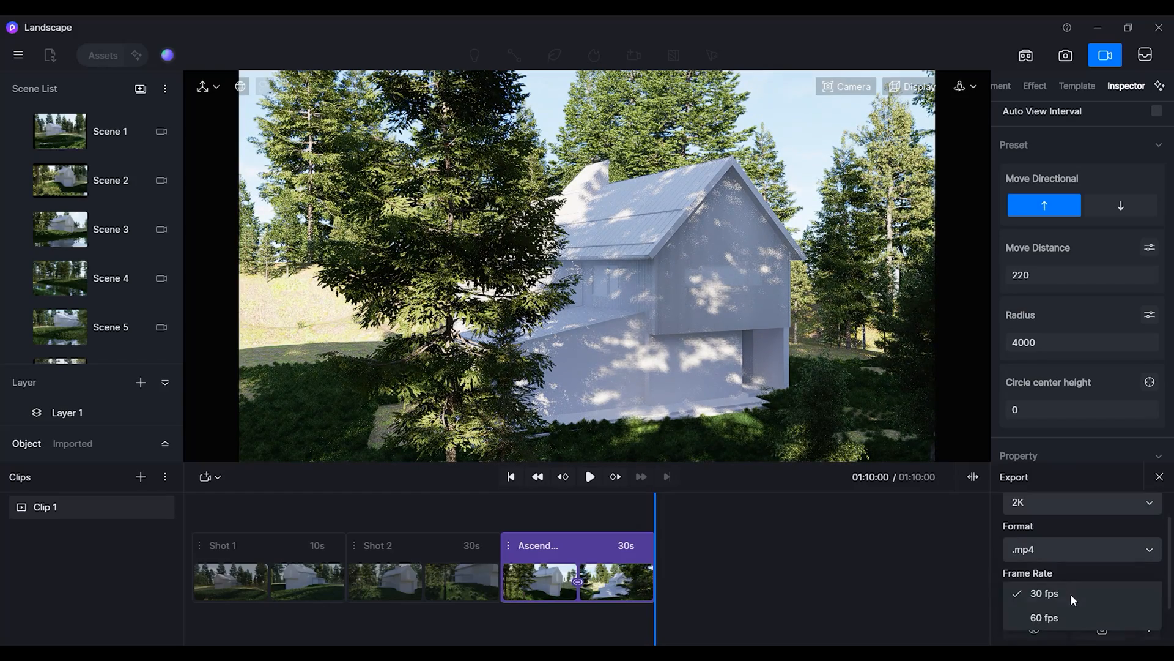
left_click(1076, 614)
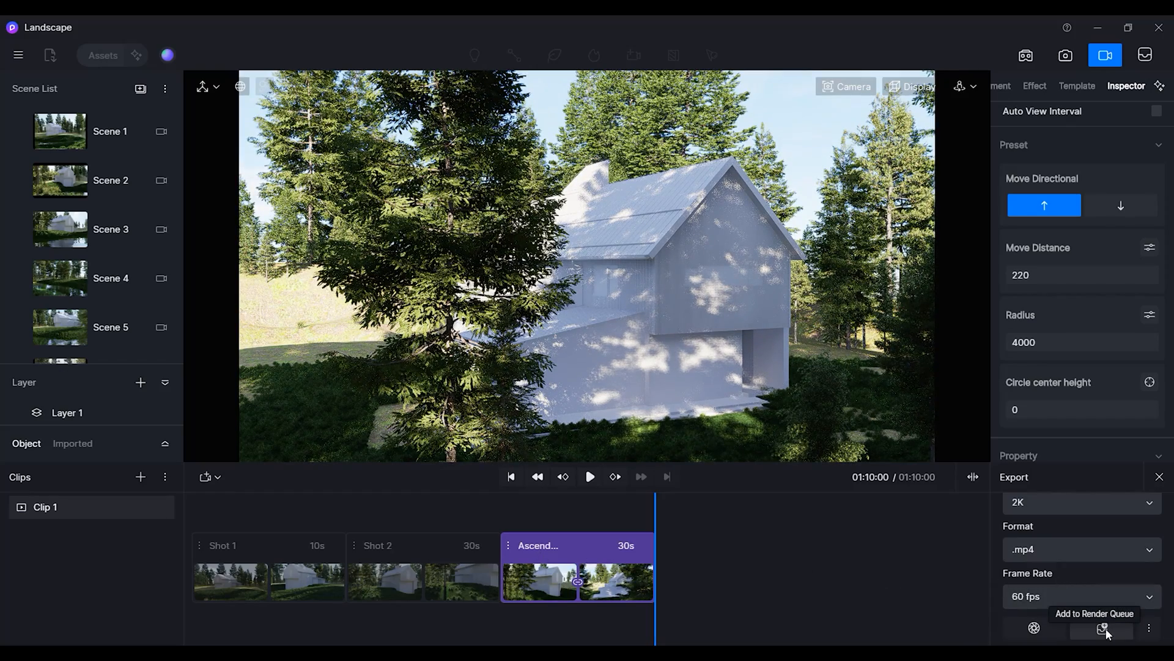
Add the Ascending Spiral clip to the render queue and review the queue's batch video settings.
left_click(510, 548)
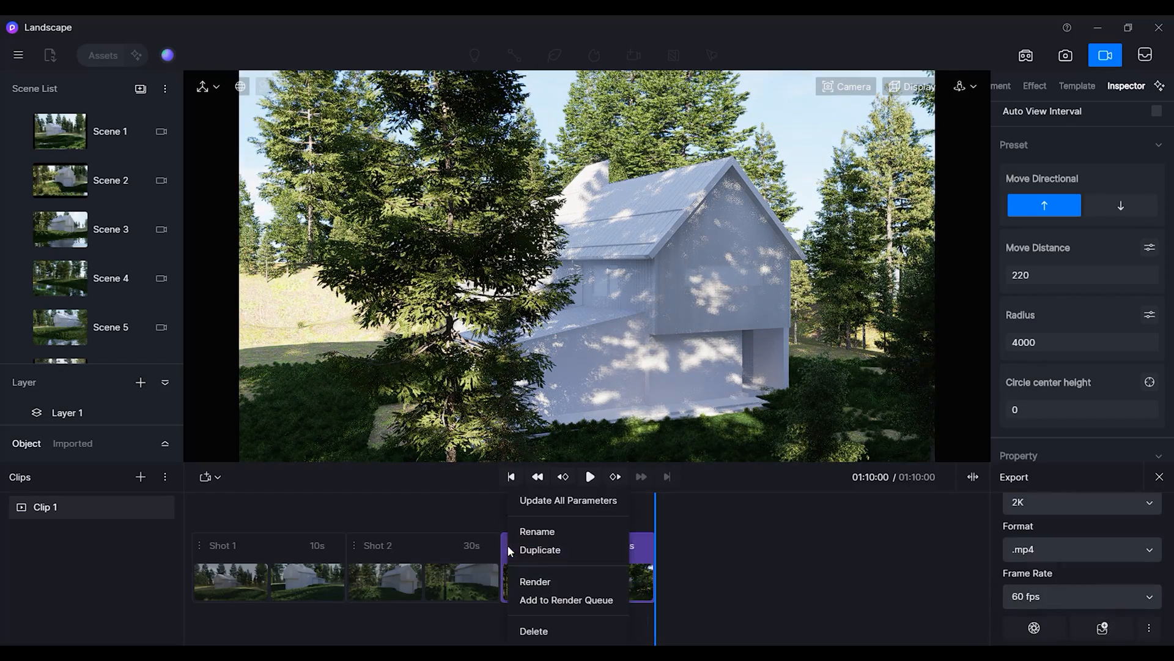
left_click(549, 602)
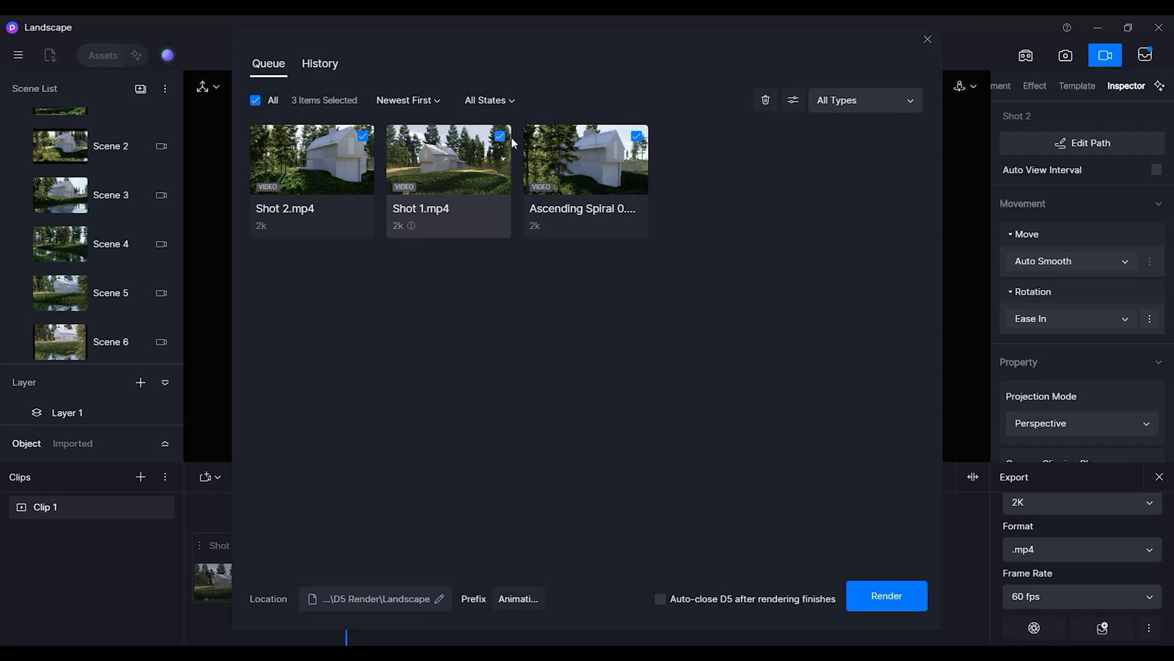
left_click(794, 100)
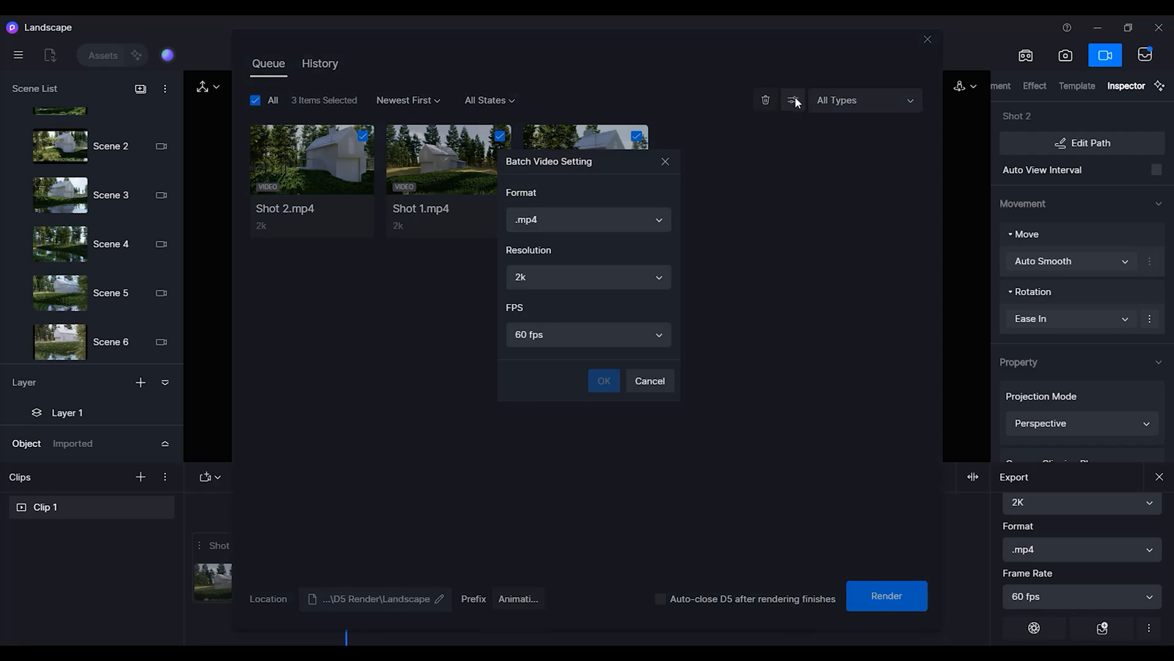
left_click(646, 386)
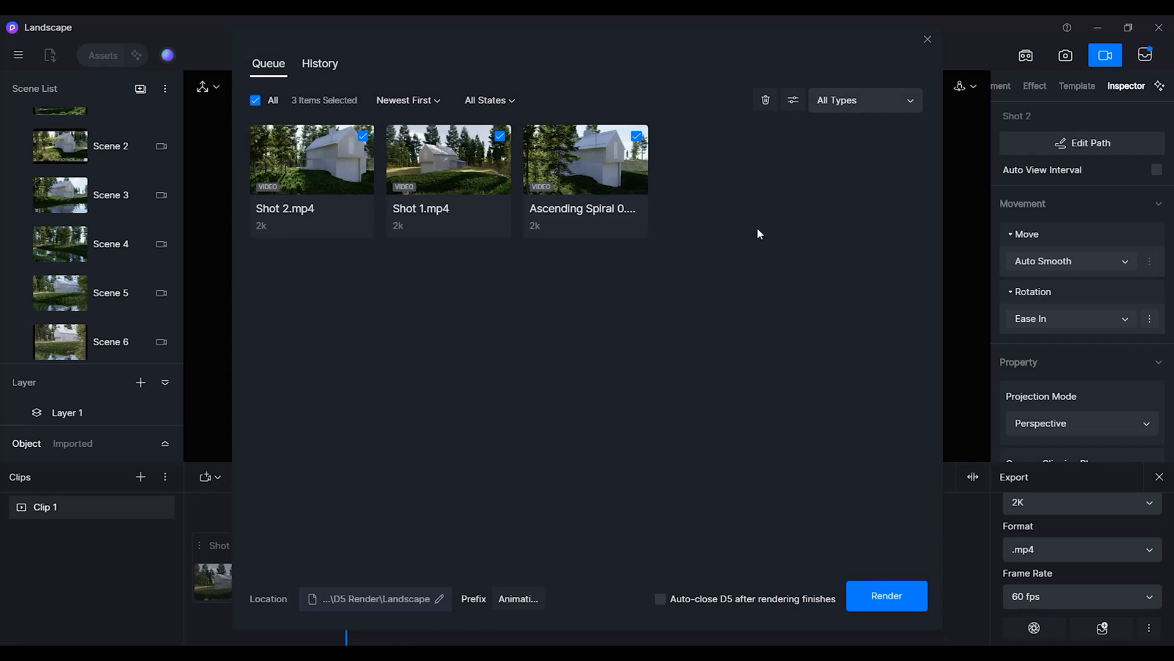
Set the render output file prefix to Animation.
left_click(513, 600)
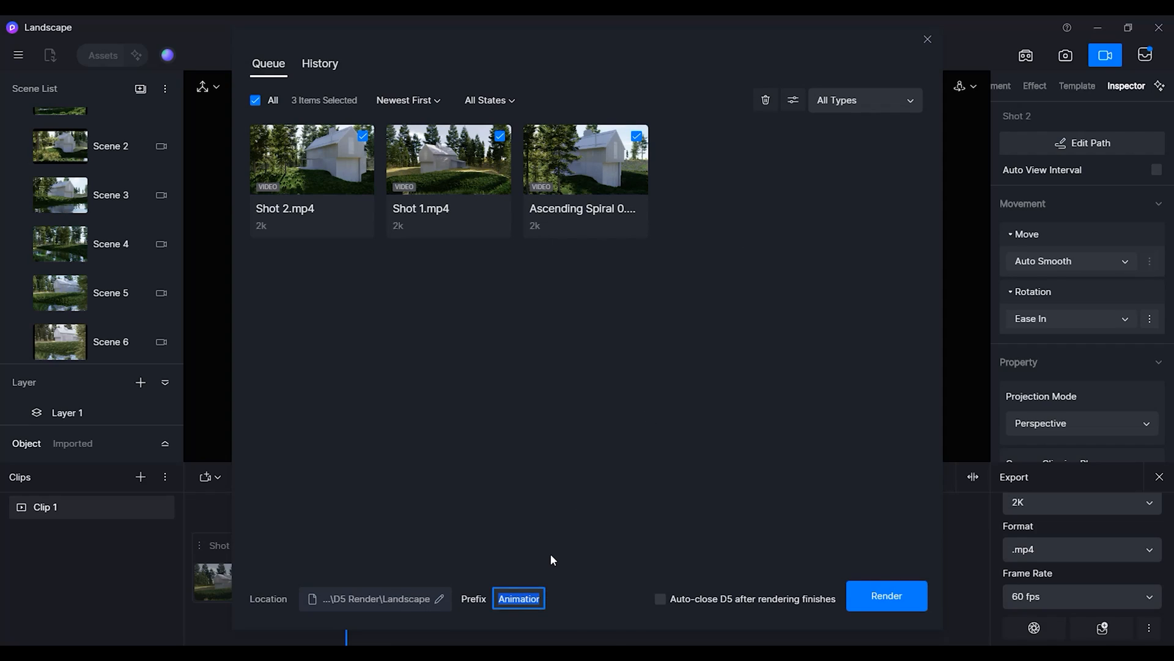
type("Animation")
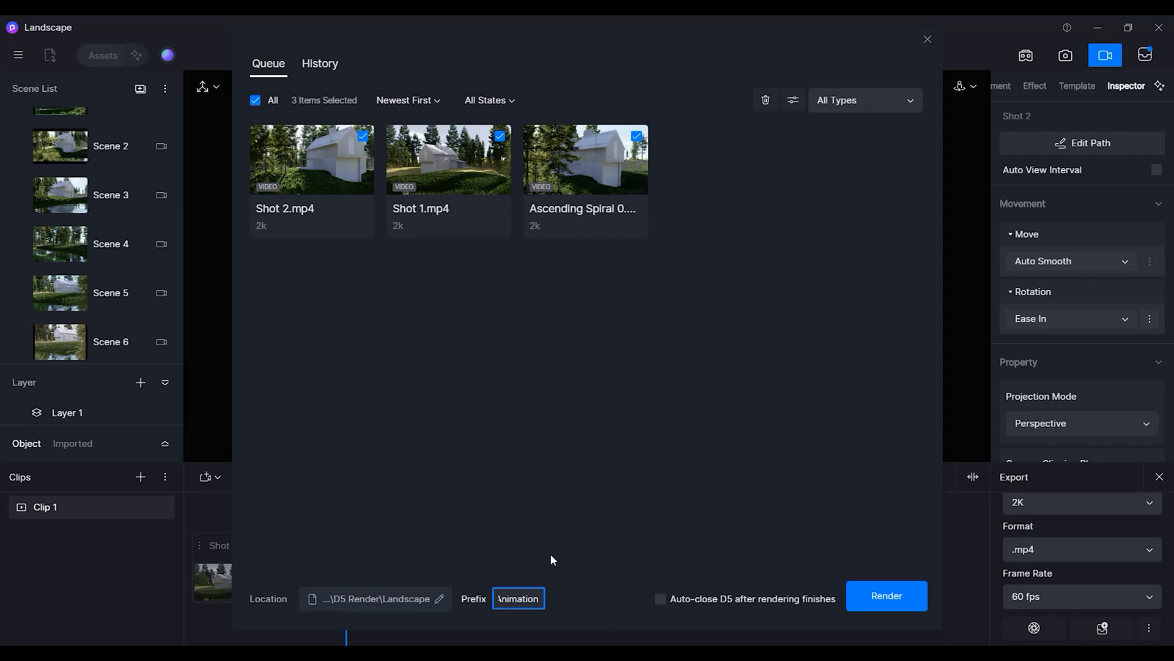
left_click(586, 540)
Select only the Ascending Spiral video in the queue and open its resolution options in its render settings.
left_click(499, 136)
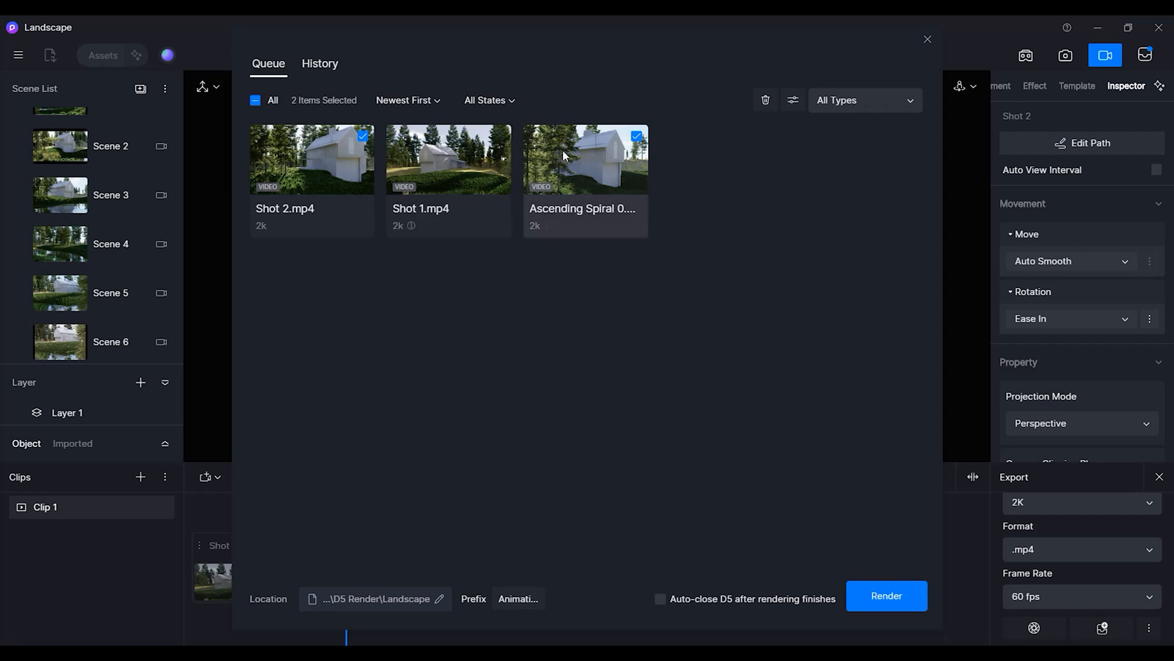
left_click(637, 136)
left_click(363, 136)
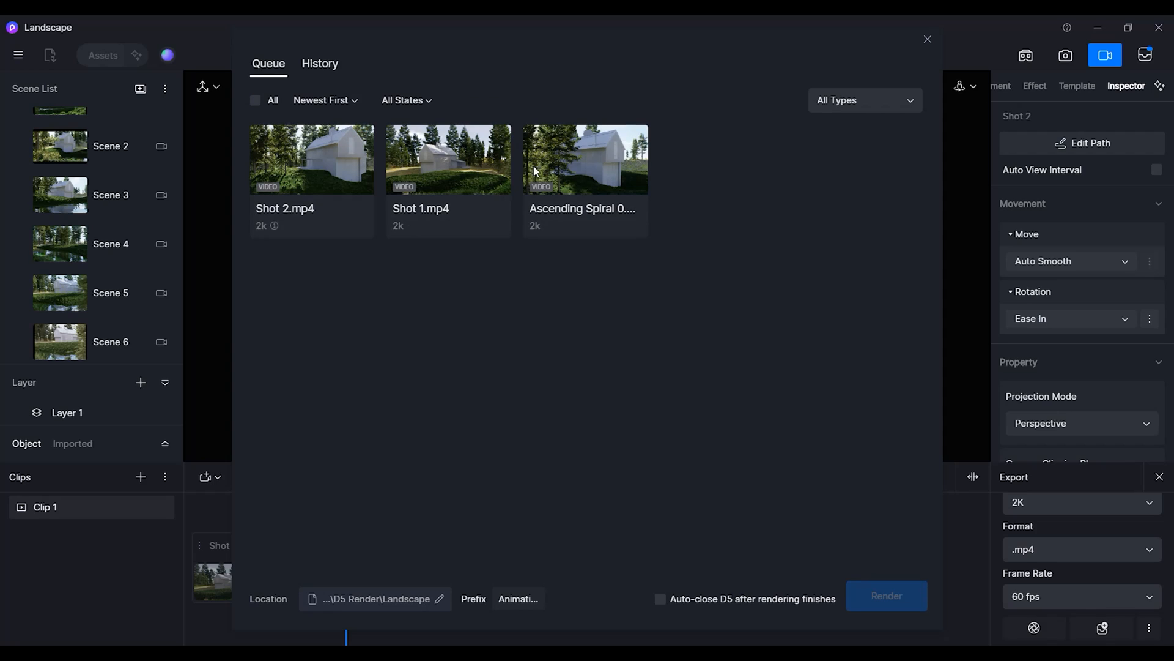
left_click(637, 136)
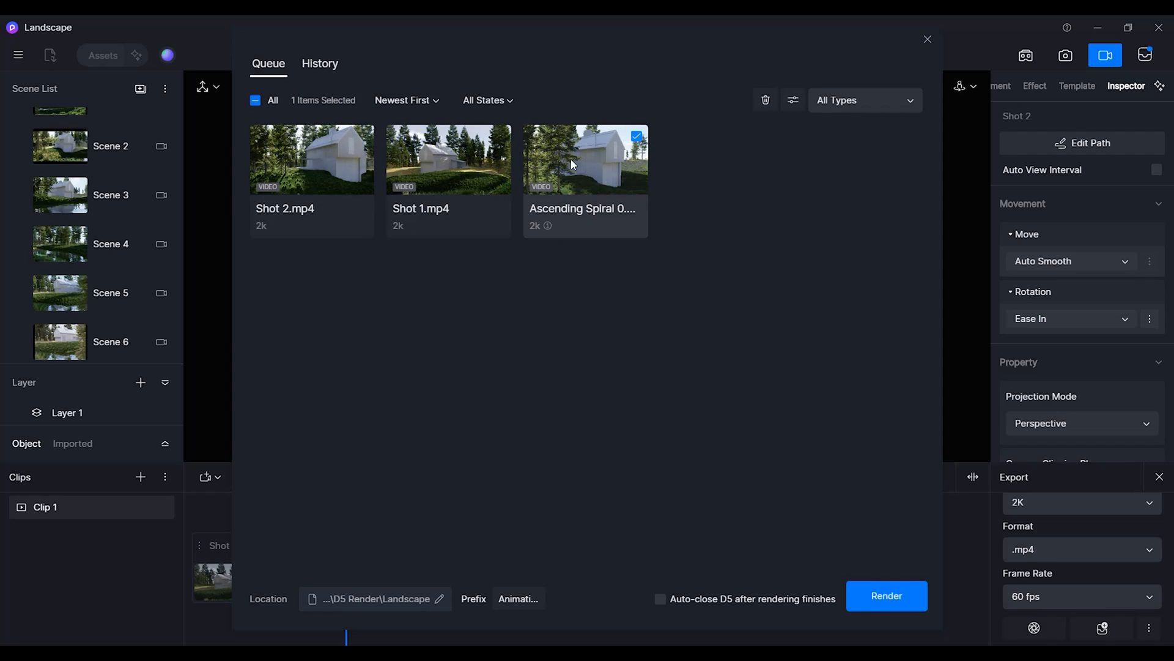
left_click(792, 101)
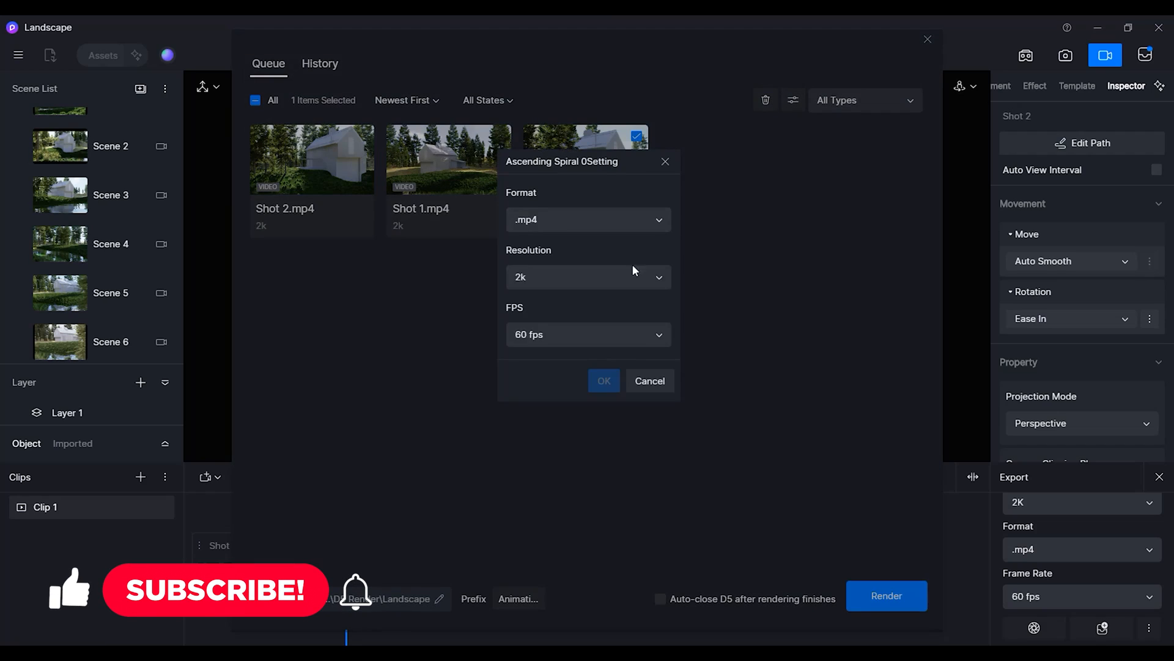
left_click(629, 276)
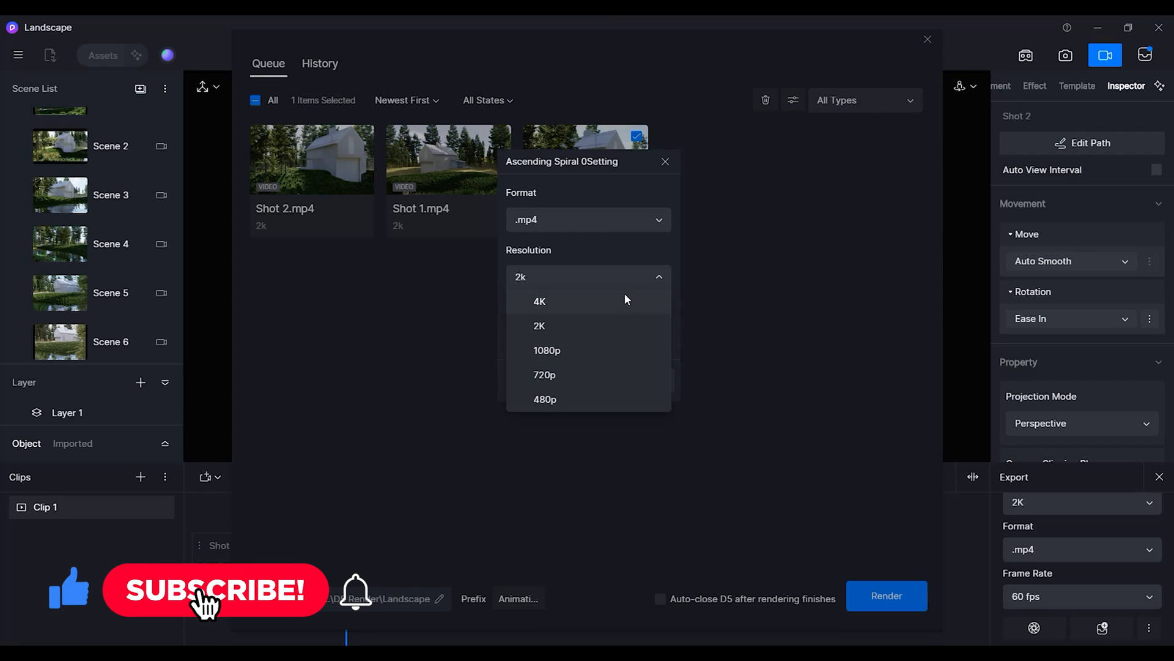